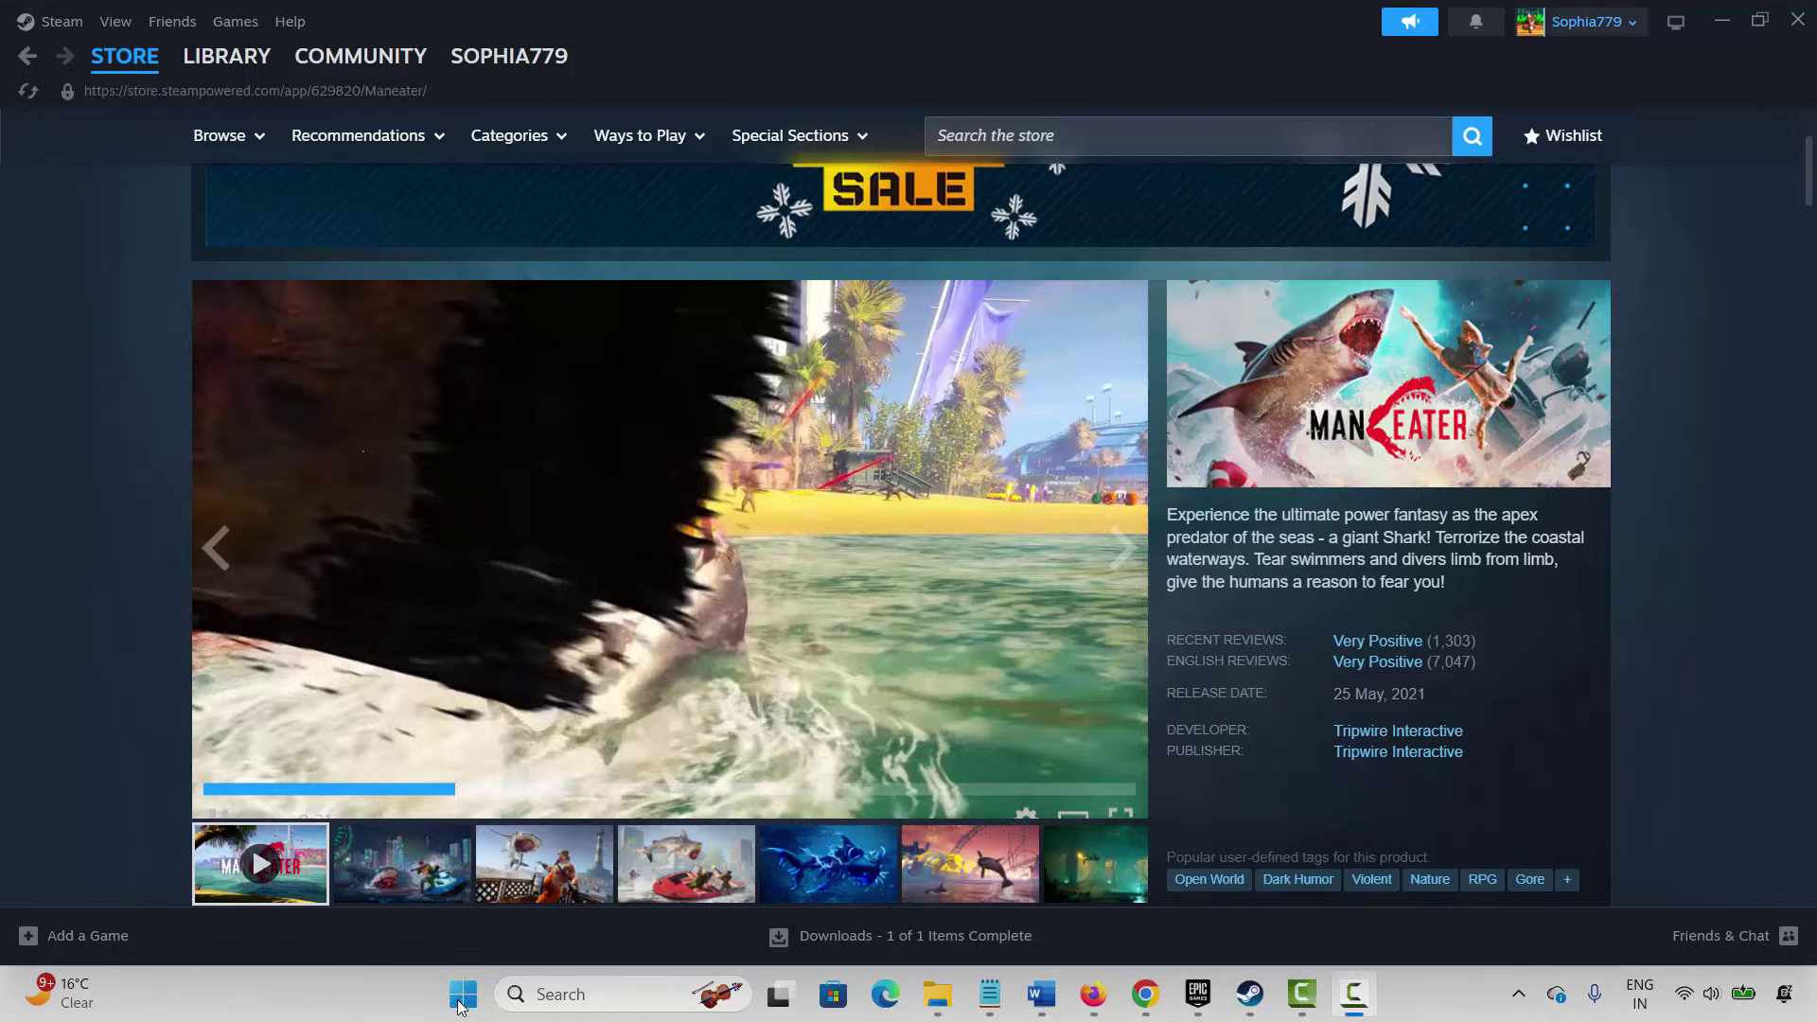
- Show the Windows power options containing Restart and Shut down, and close them without choosing any
key("super")
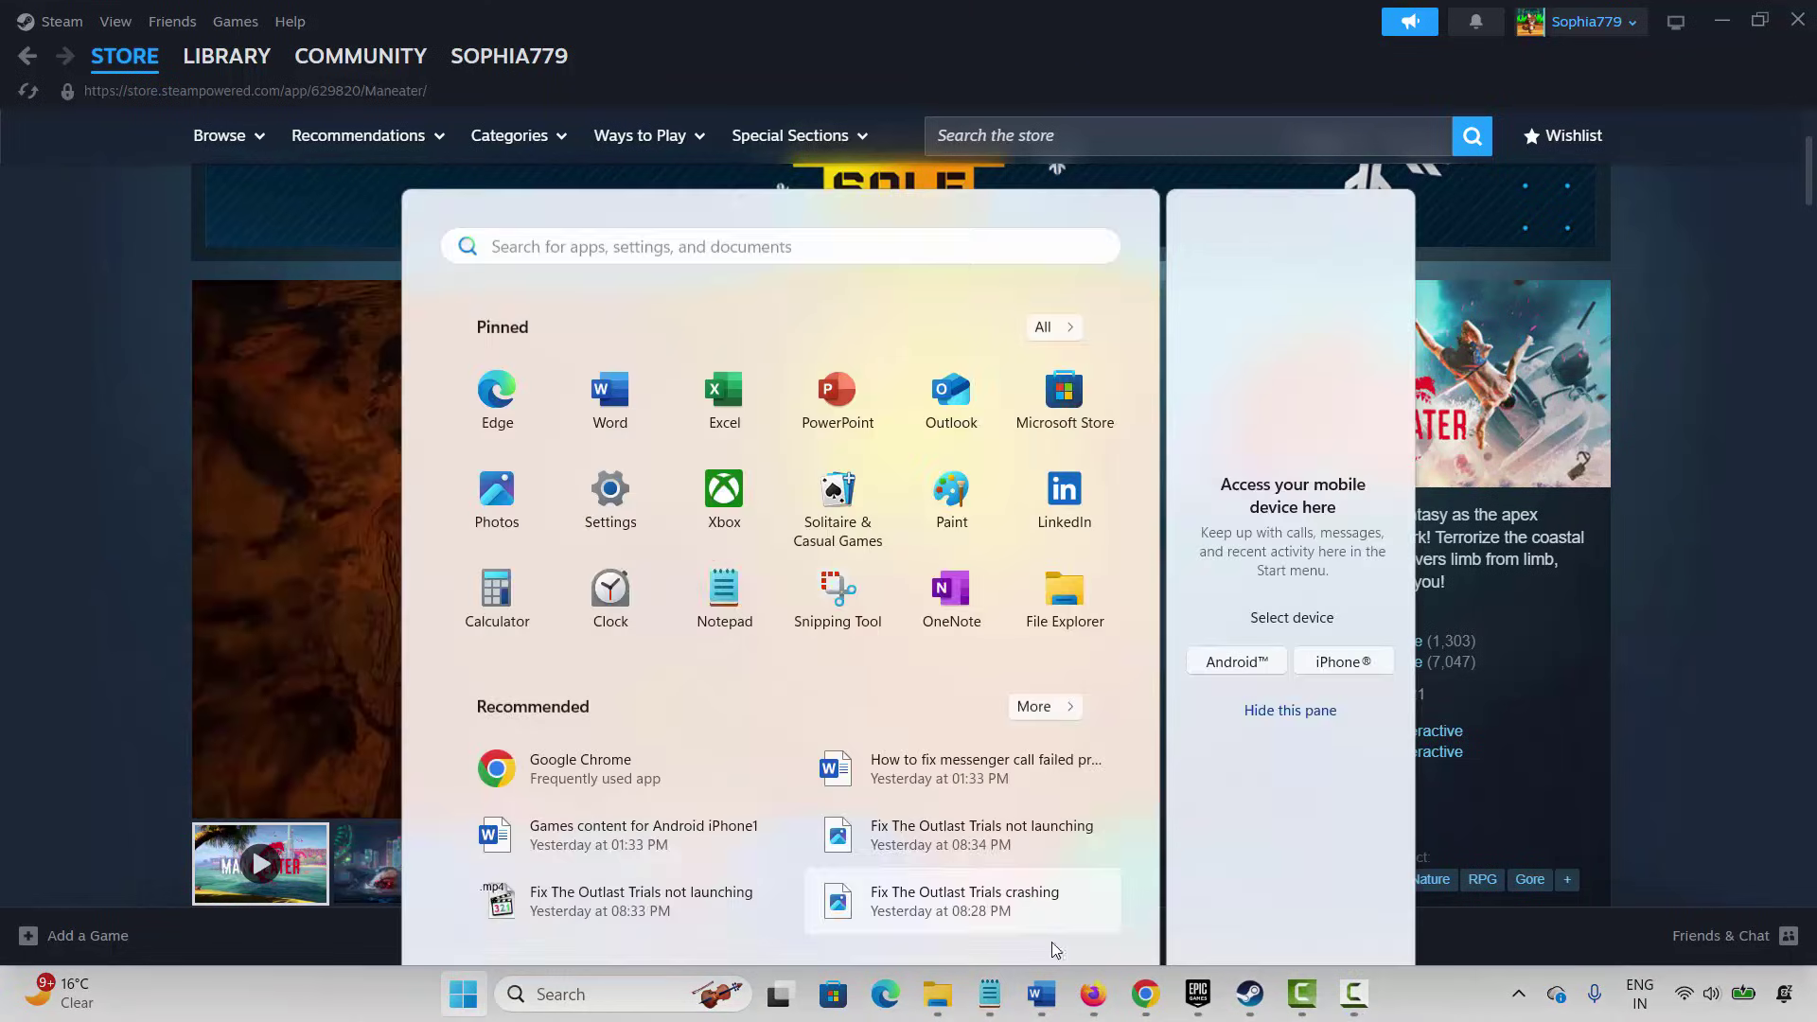
left_click(1073, 927)
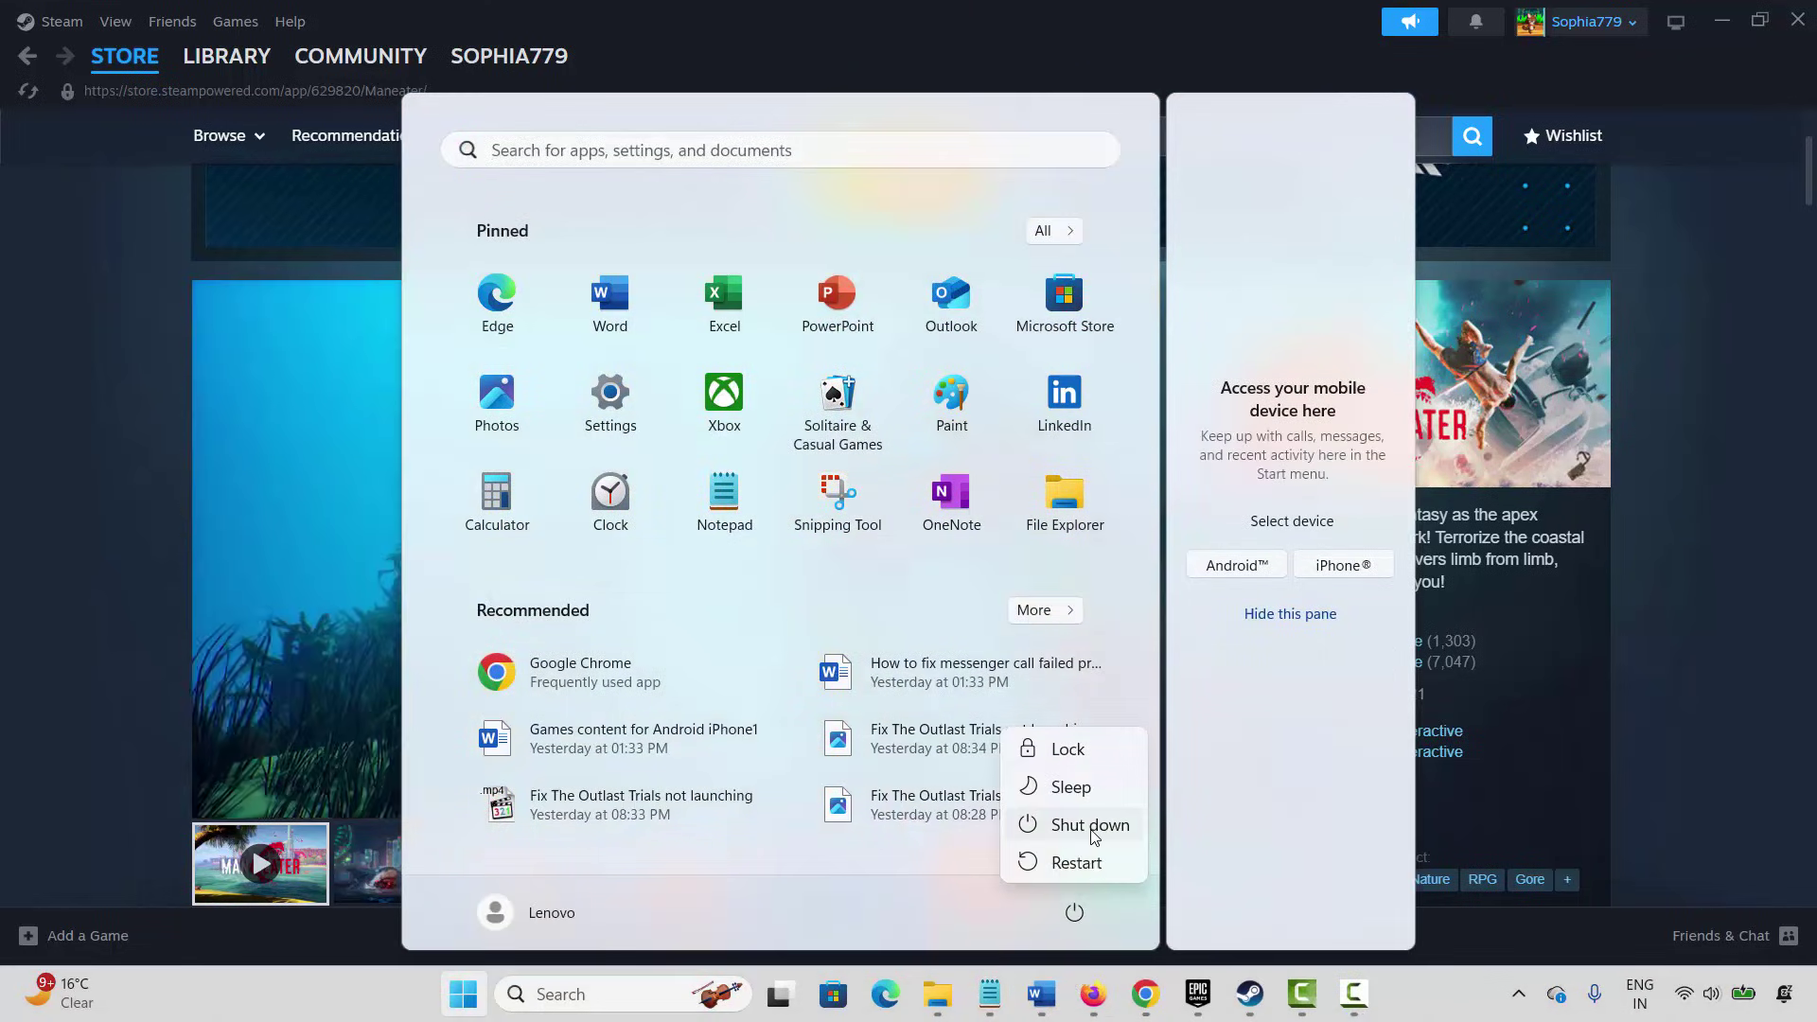
key("Escape")
key("Escape")
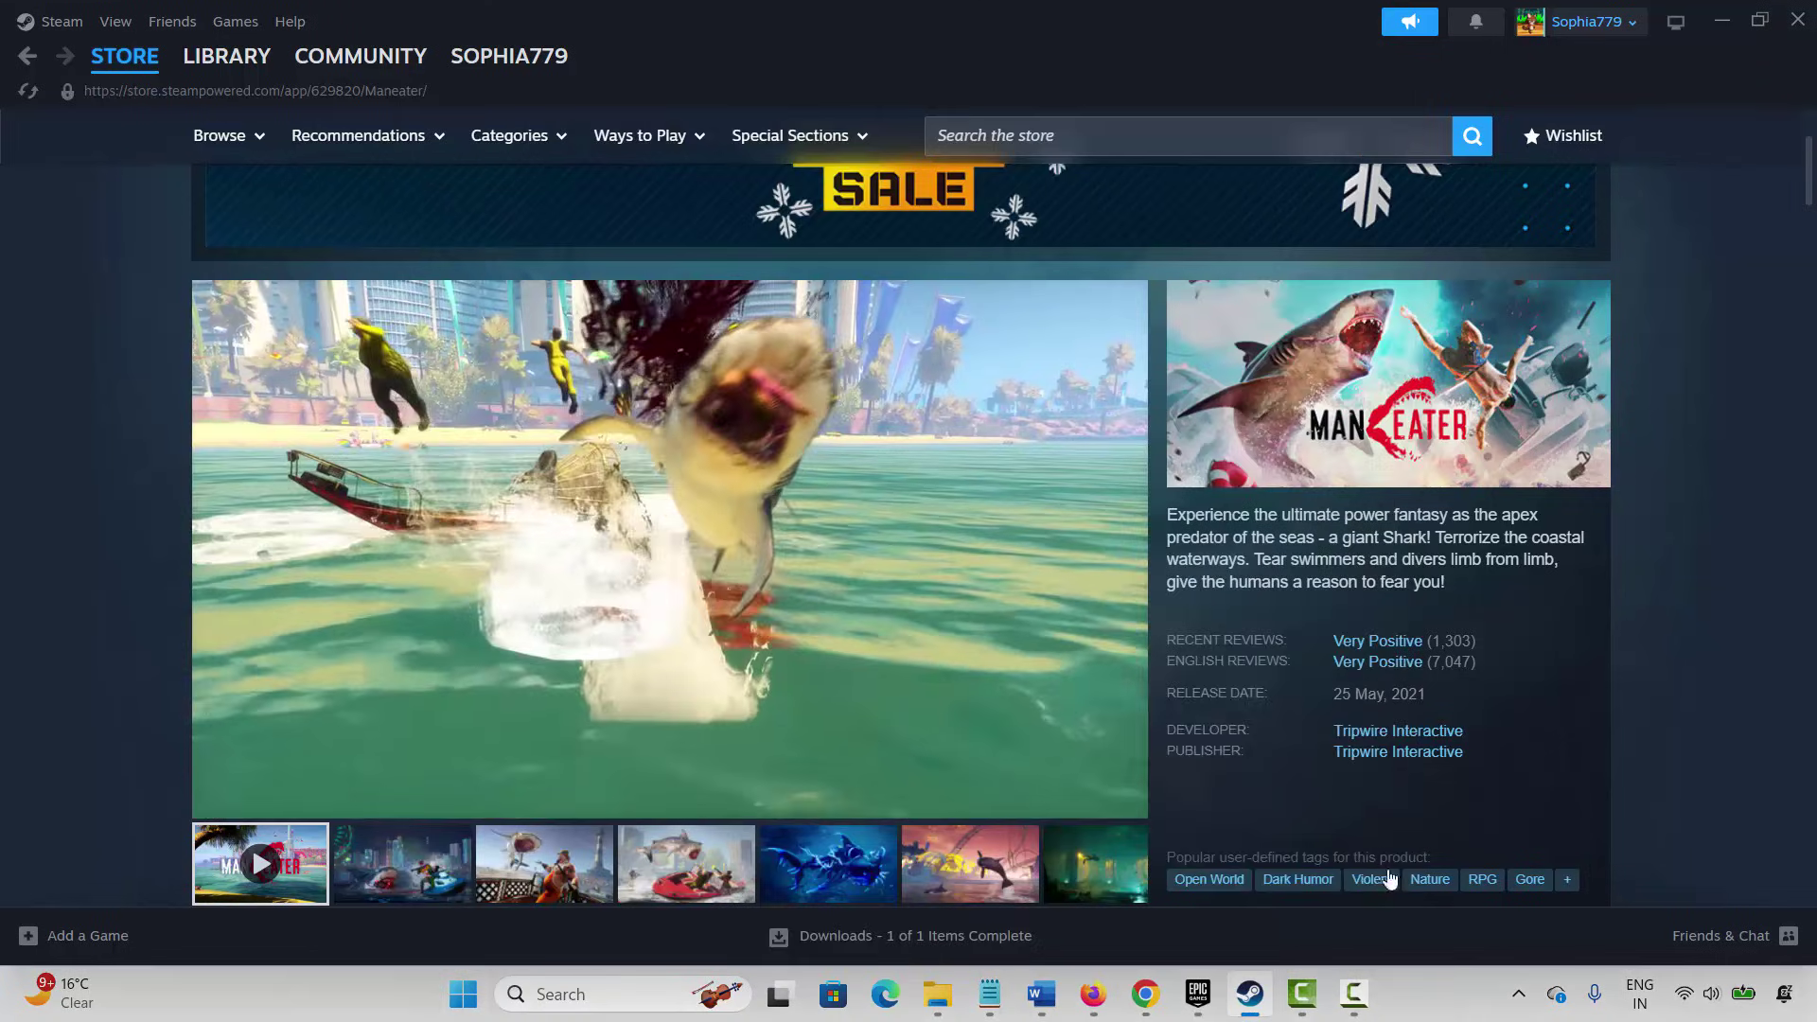
- Switch to the "How to fix messenger call failed problem" document in Word and select the "Method 2: Modify Launch Options" heading
mouse_move(1050, 996)
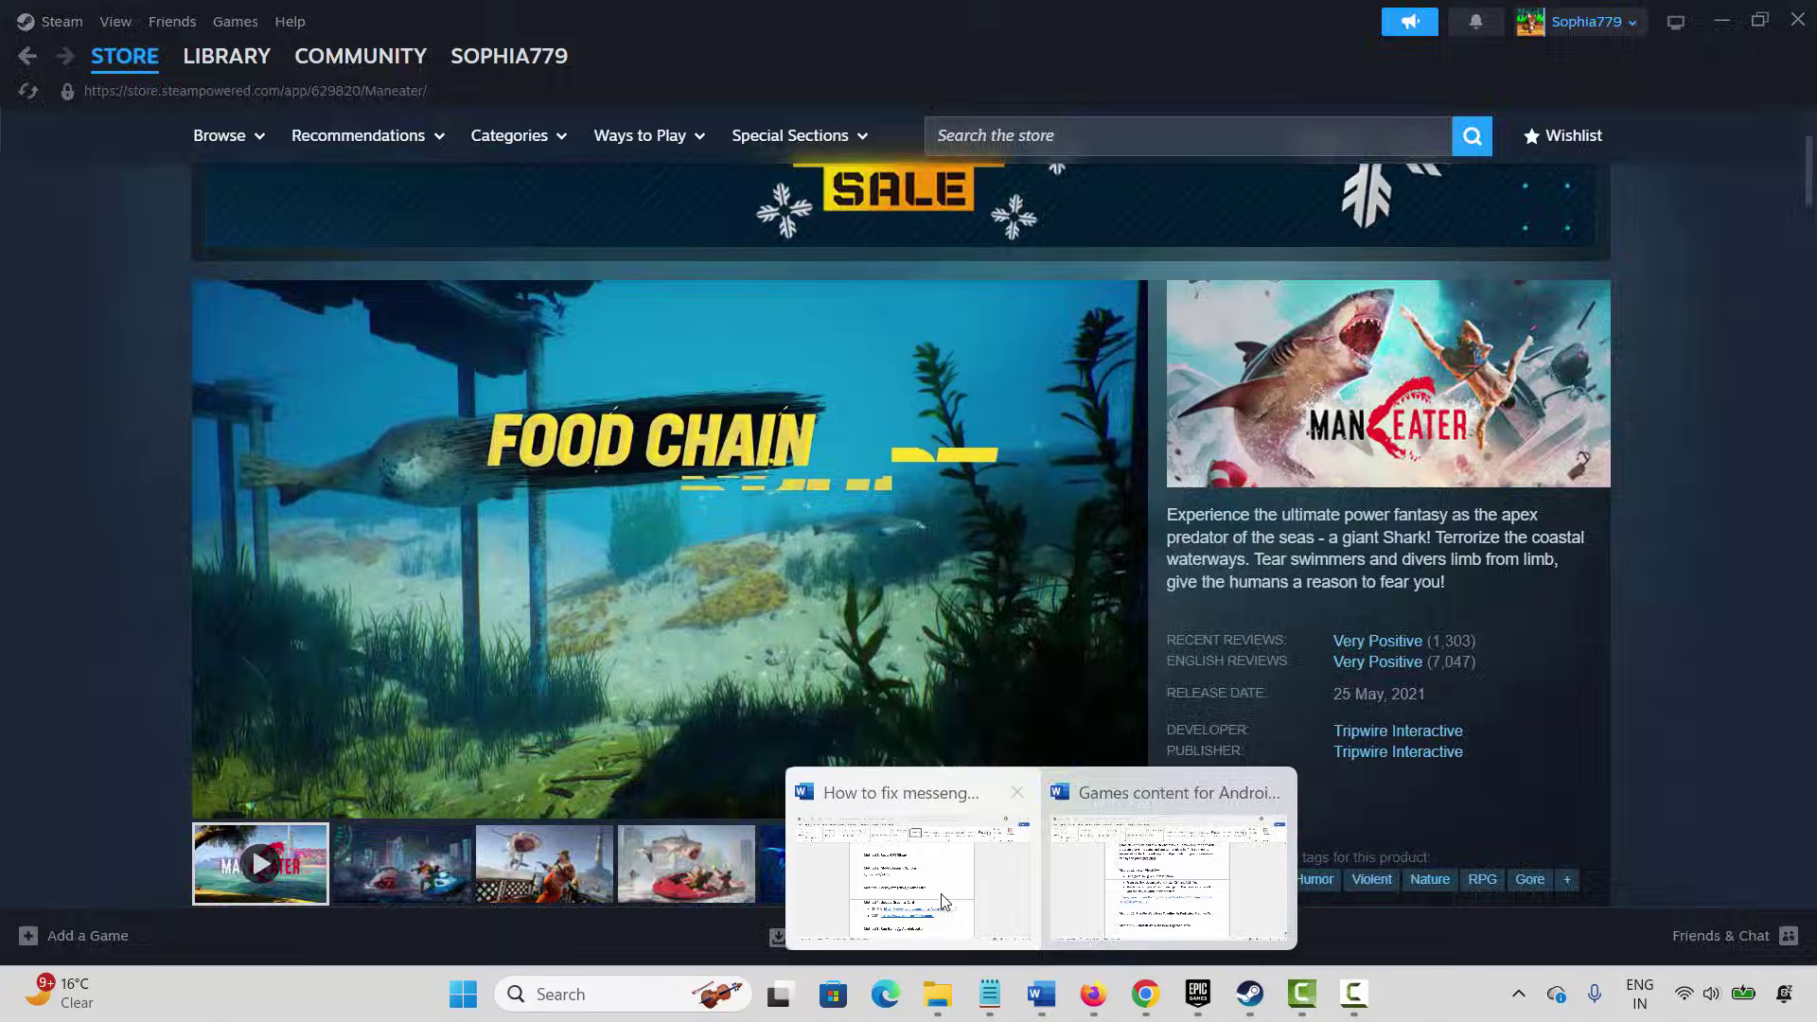
left_click(898, 880)
left_click(470, 417)
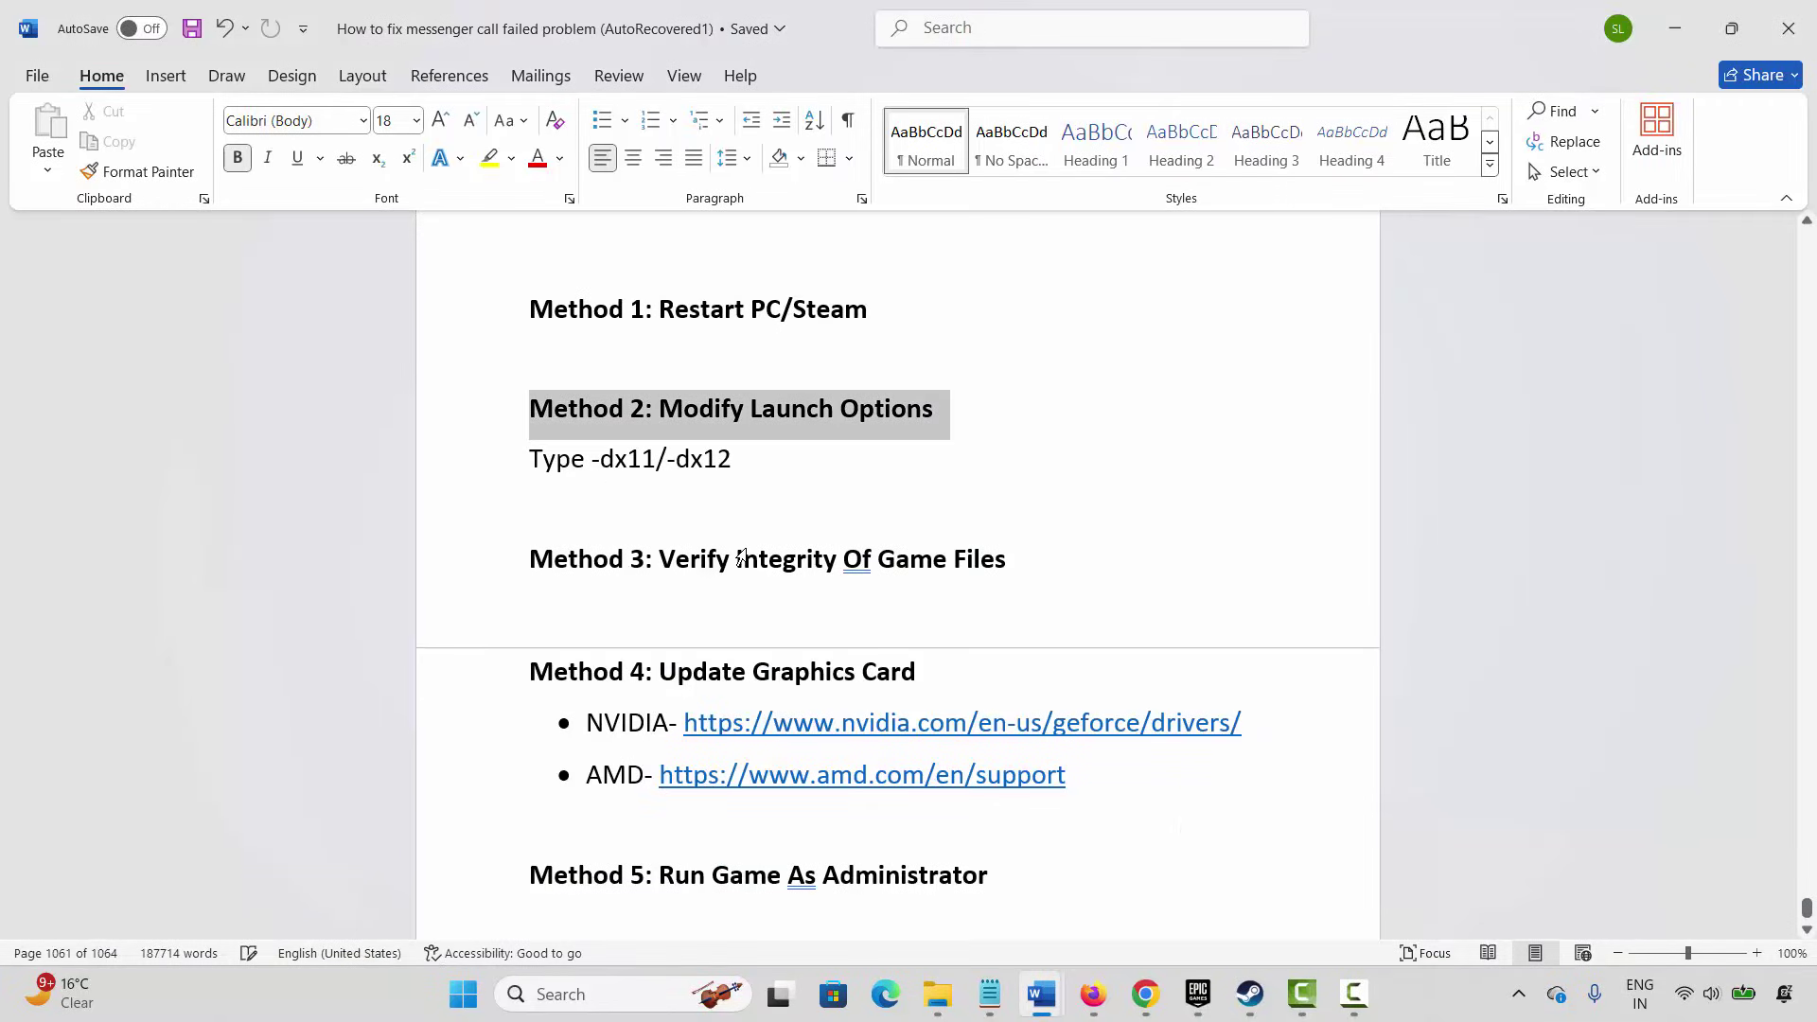
scroll(939, 624, "down", 1)
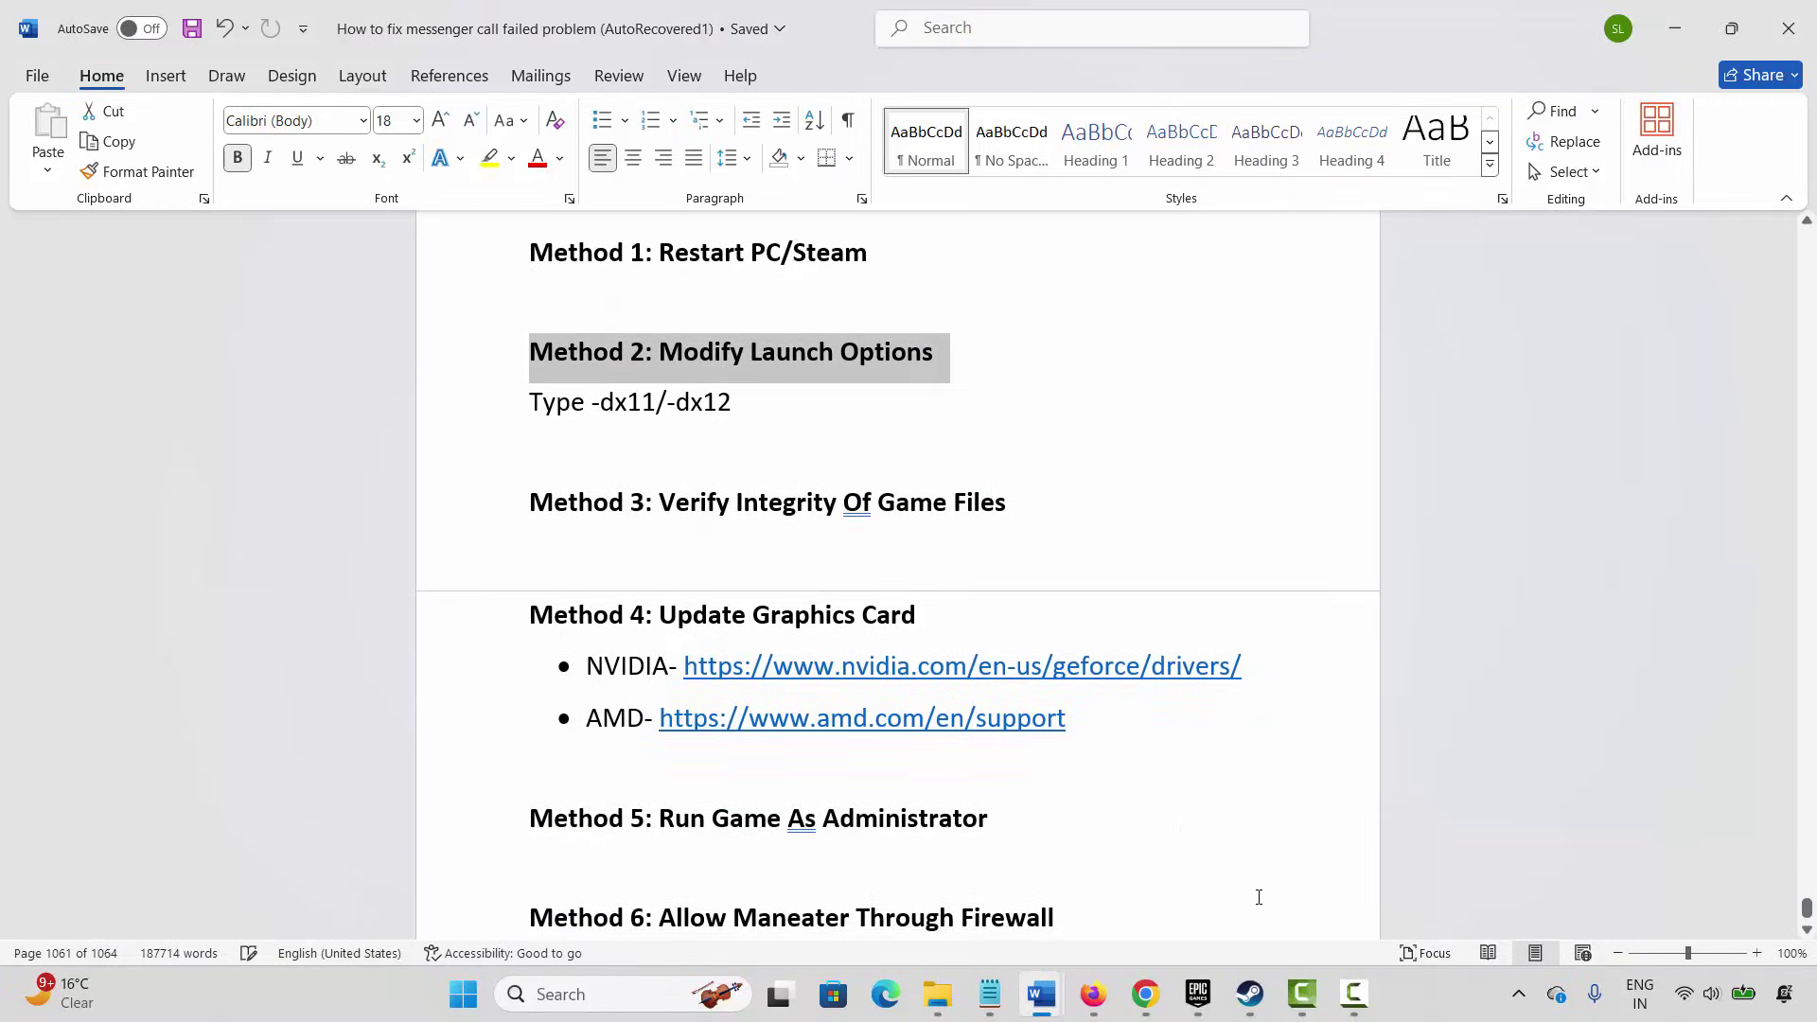
- Switch to the Steam library and try a -dx launch option in the general properties of FOR HONOR
left_click(1250, 993)
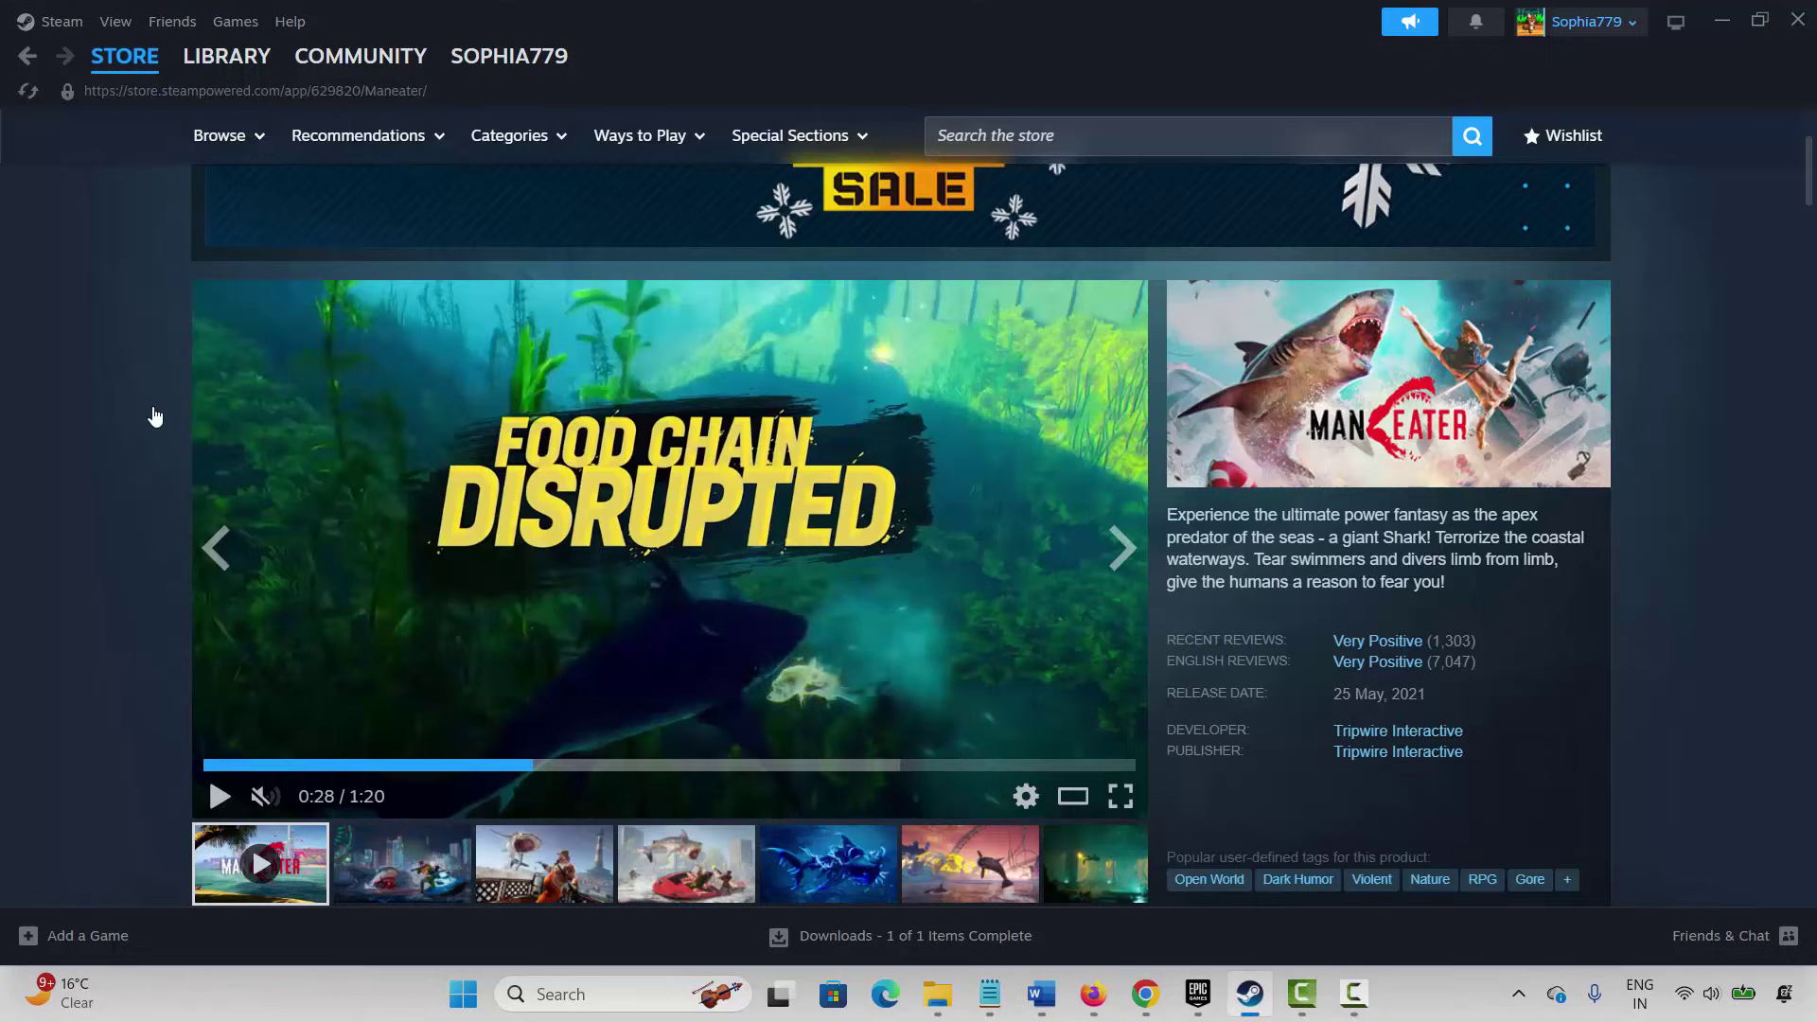
left_click(226, 56)
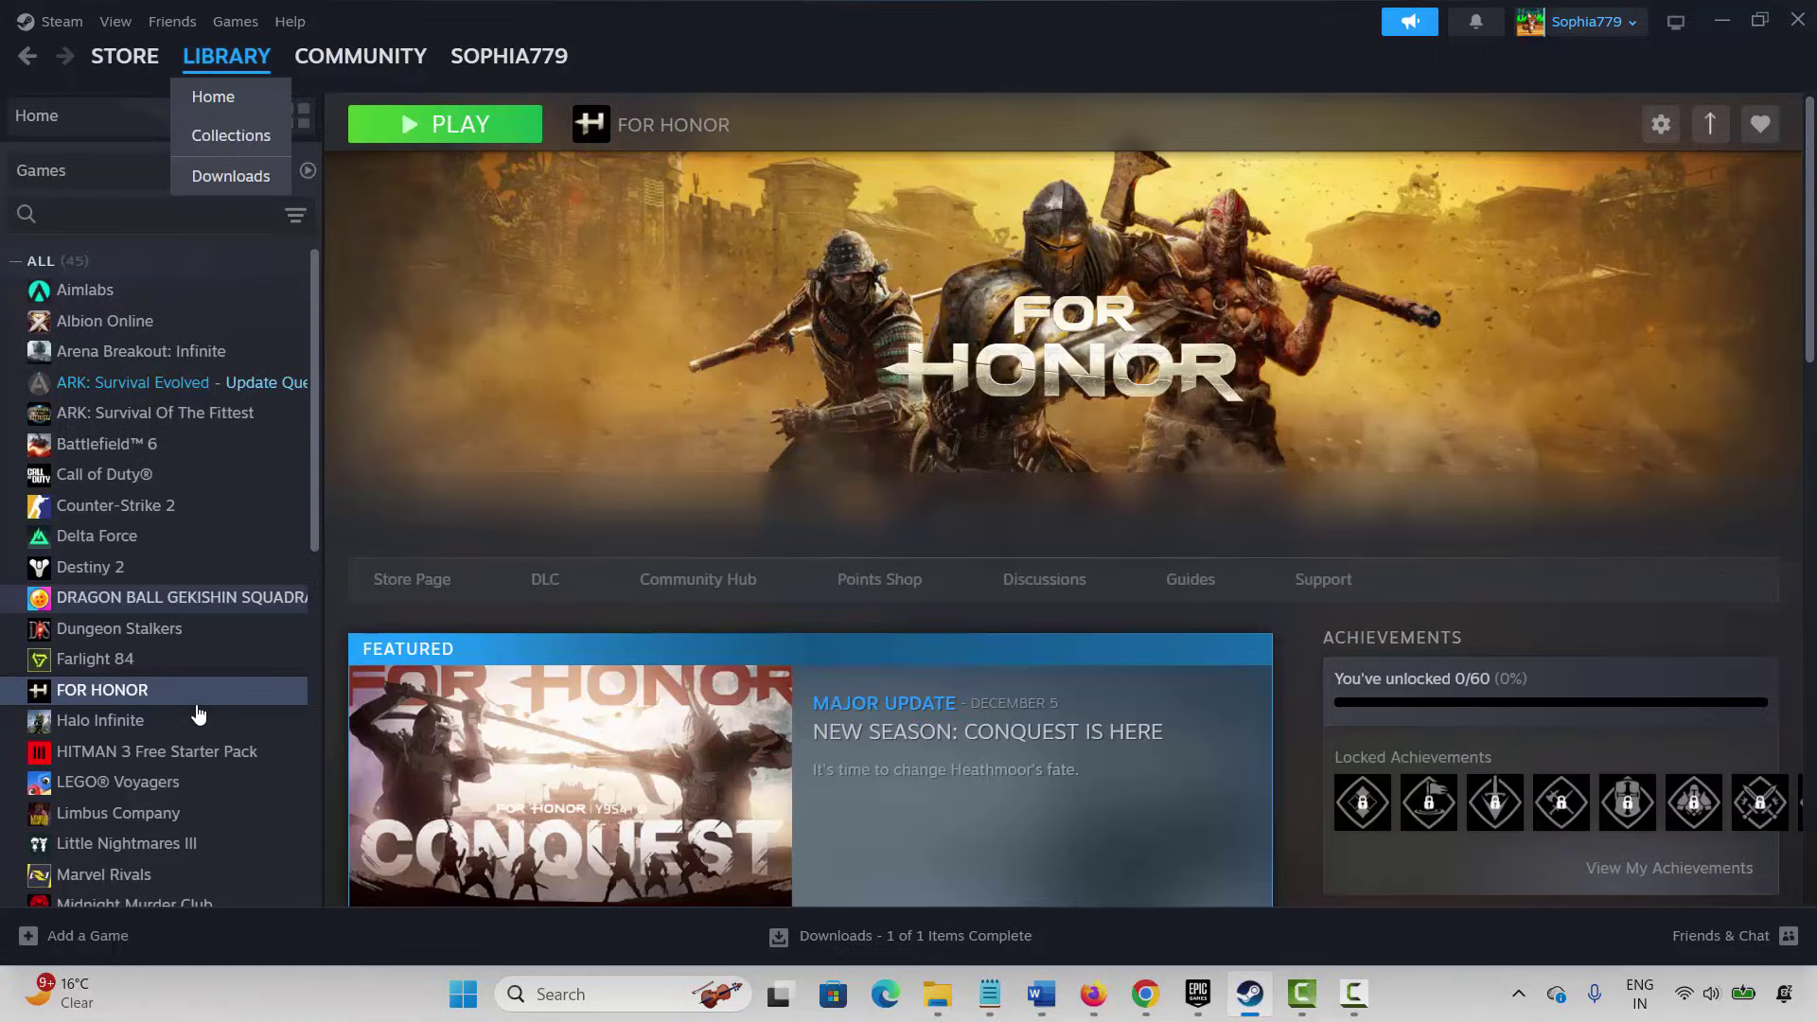
right_click(117, 693)
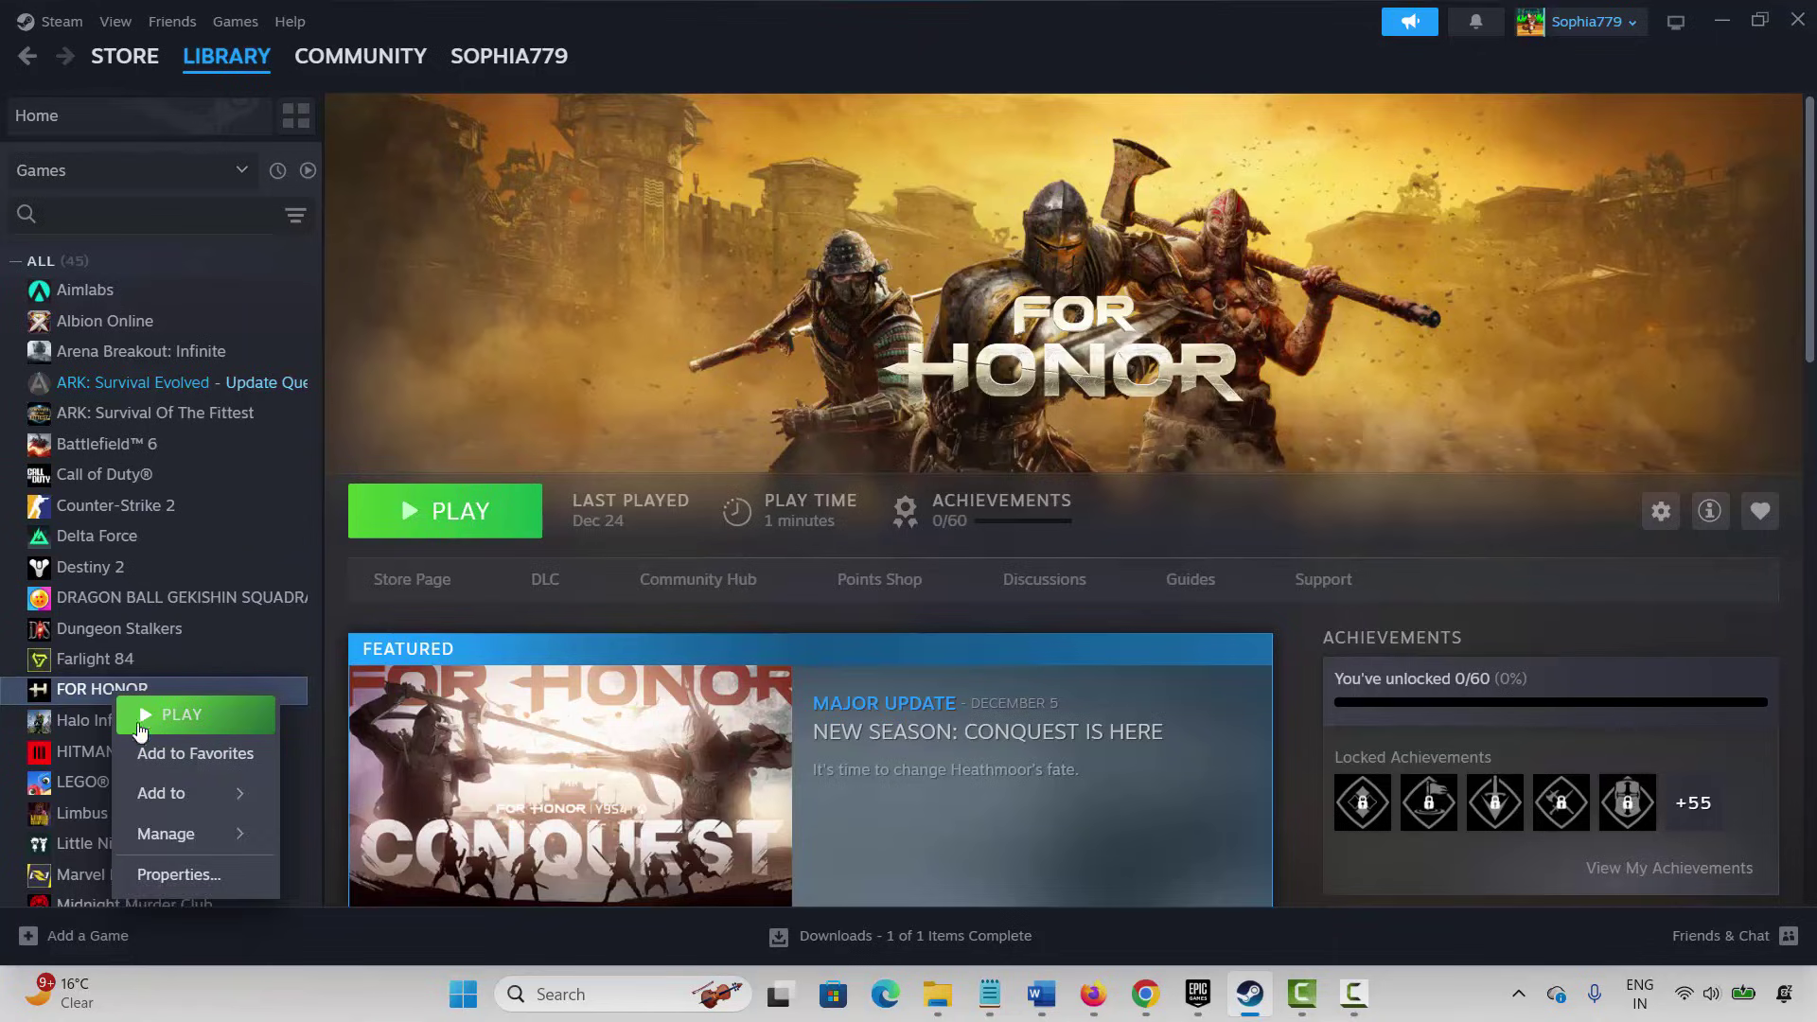
left_click(196, 874)
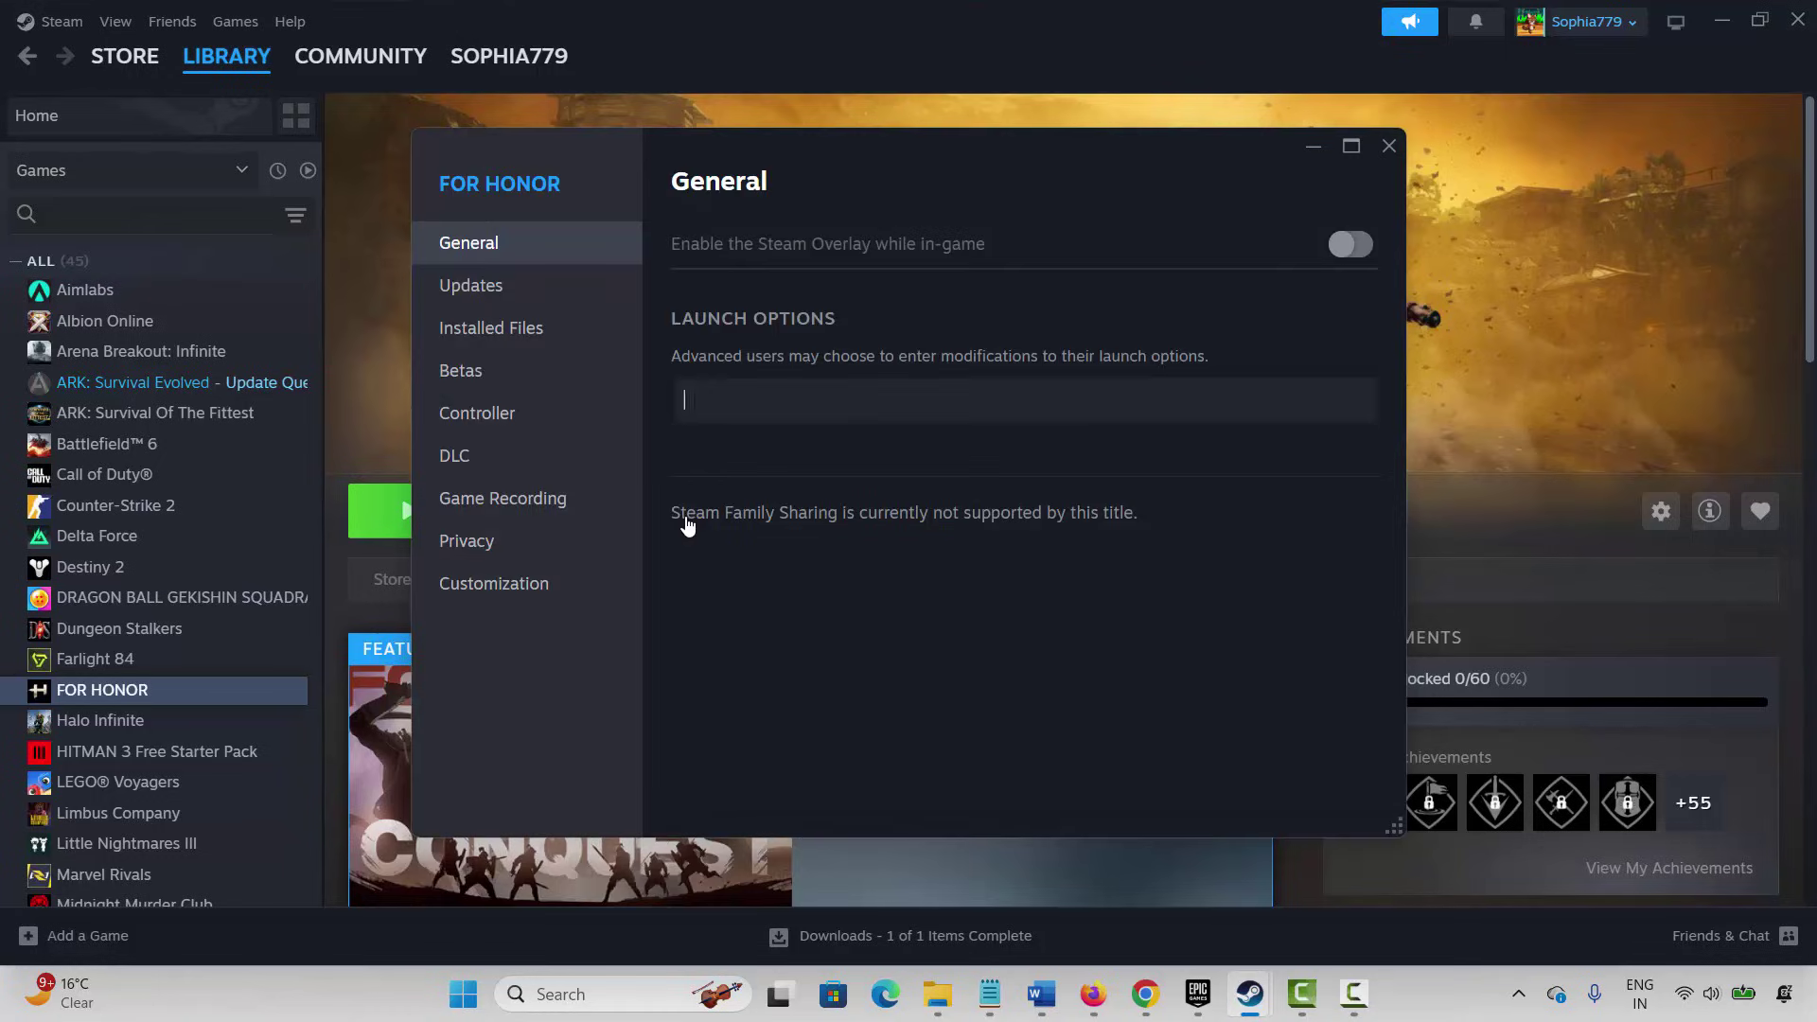
type("-dx")
key("alt+F4")
- Select the "Method 3: Verify Integrity Of Game Files" heading in the Word document and return to Steam
key("alt+Tab")
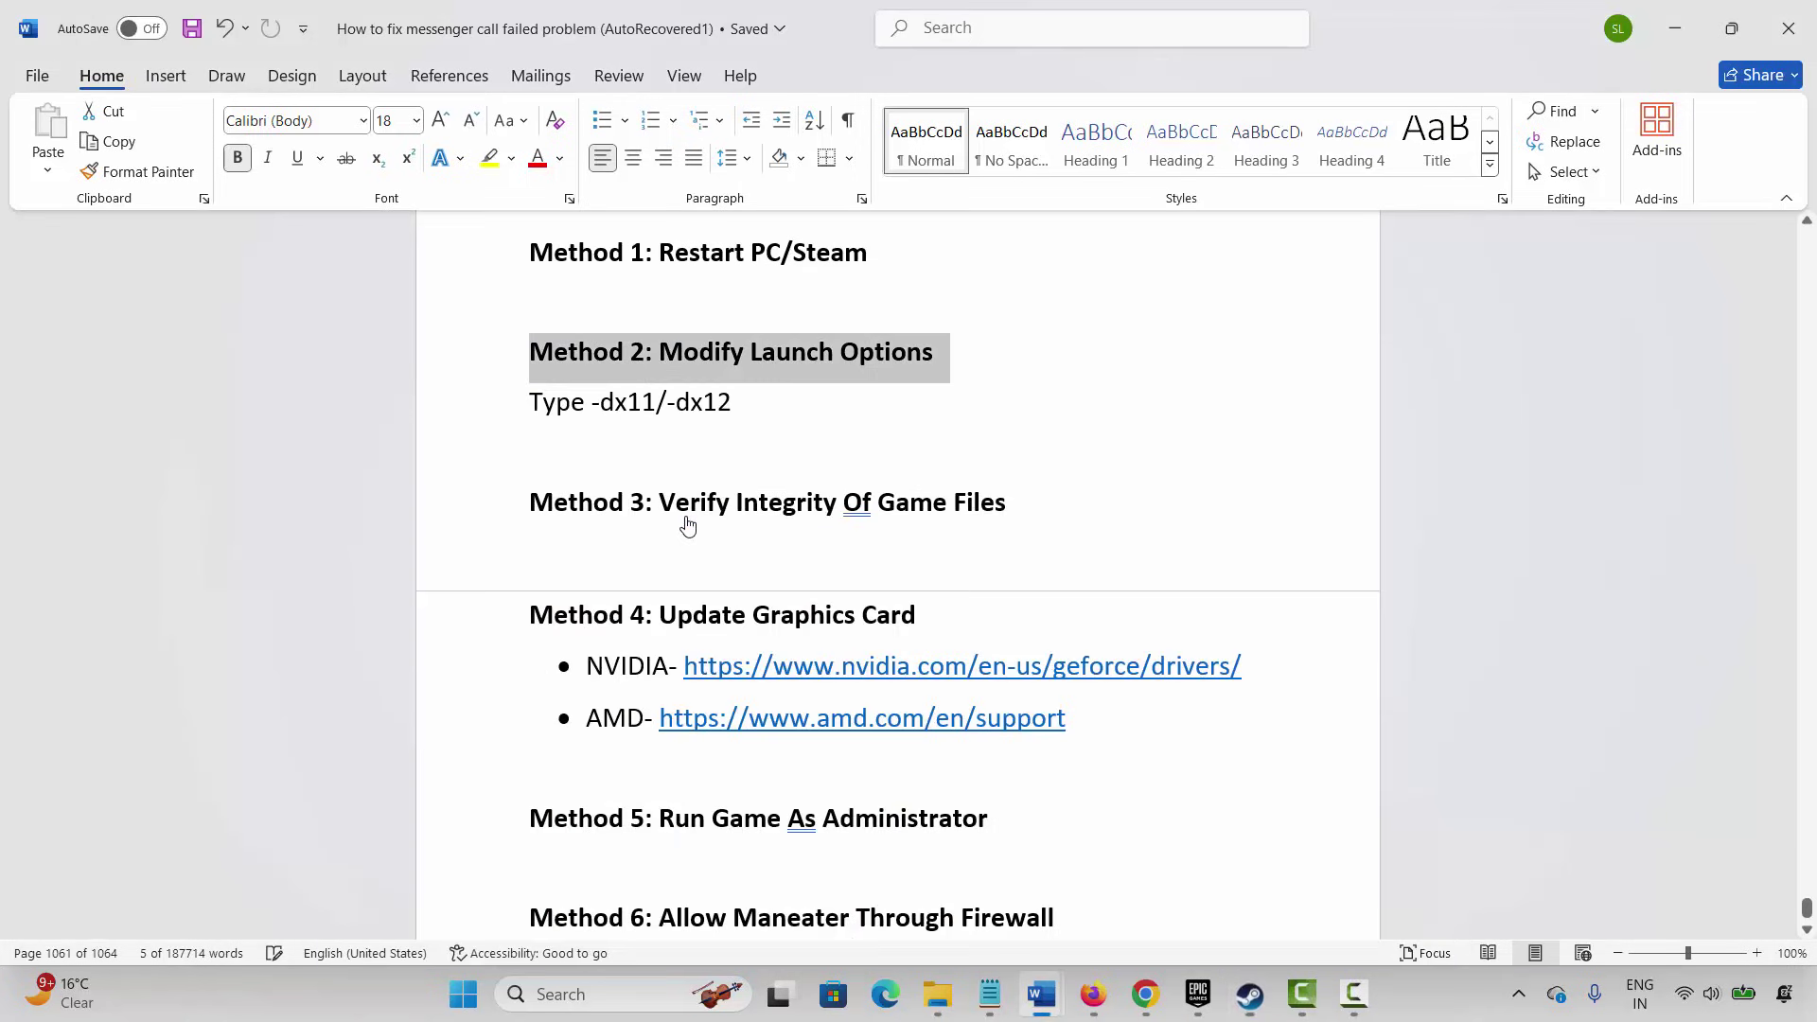
triple_click(688, 526)
key("alt+Tab")
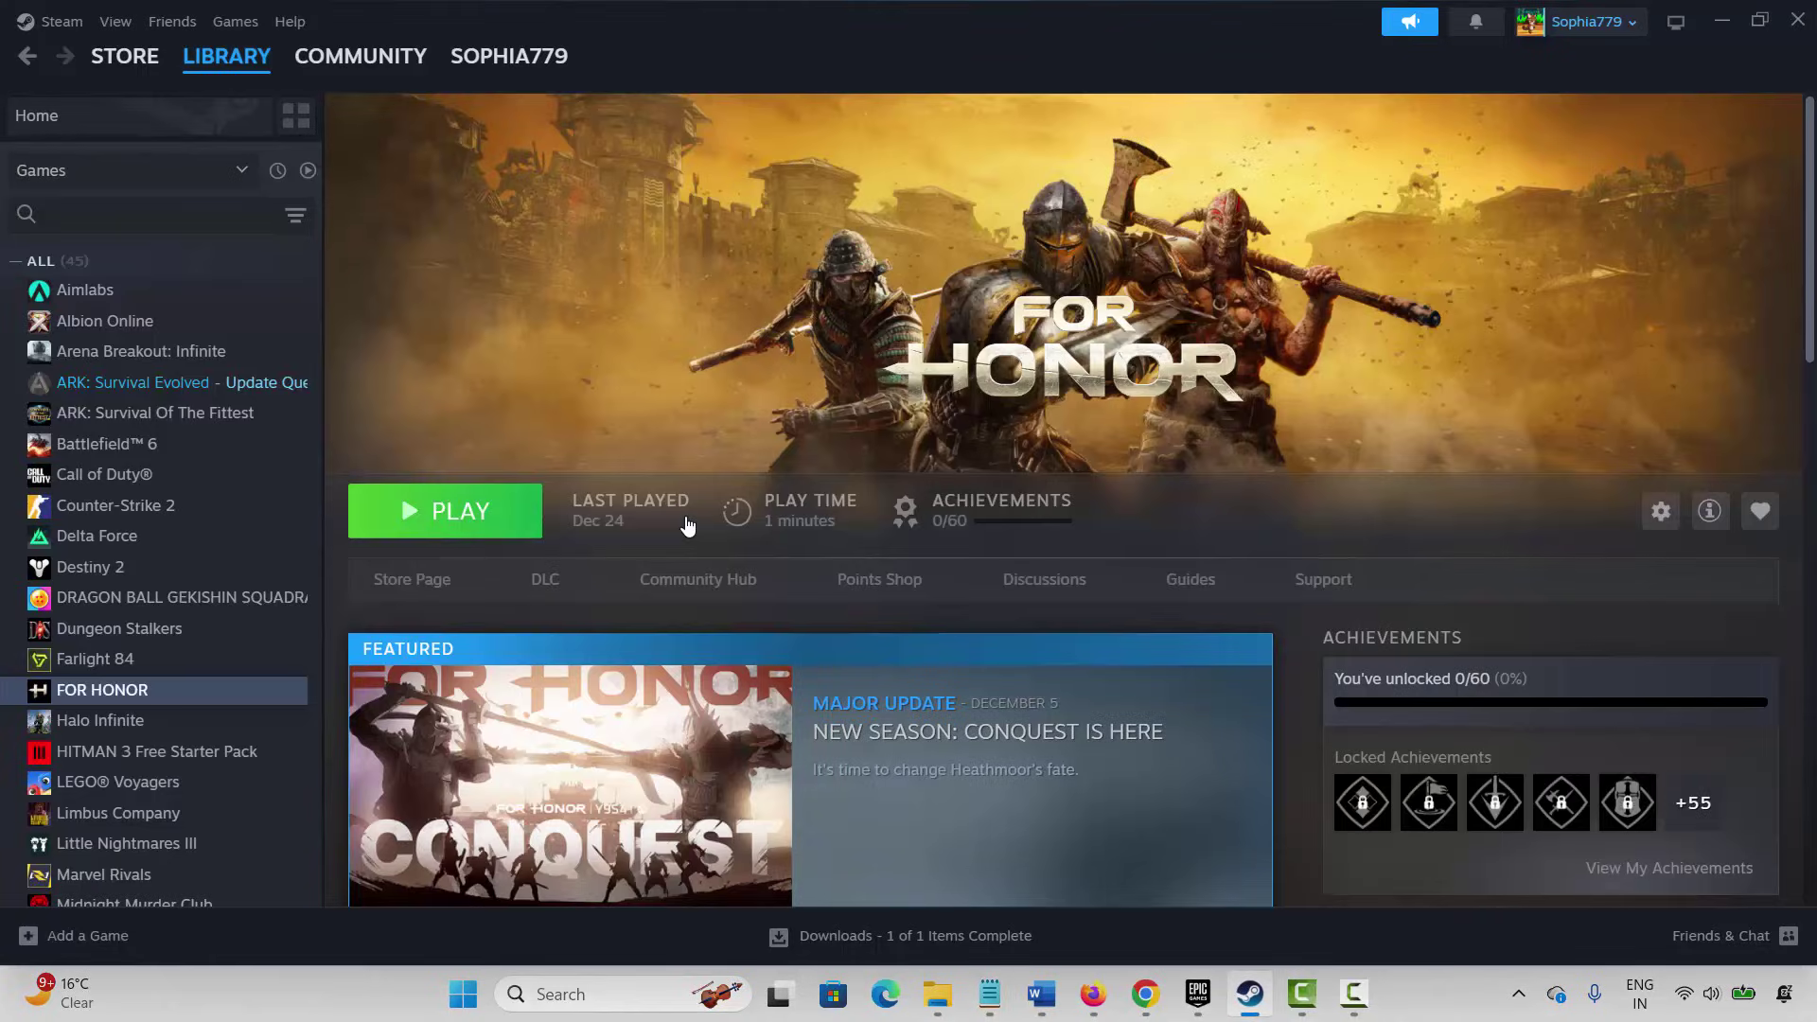
- View the verify integrity option in the installed files properties of FOR HONOR, and close the properties
right_click(102, 695)
key("Down")
key("Down")
key("Down")
key("Down")
key("Return")
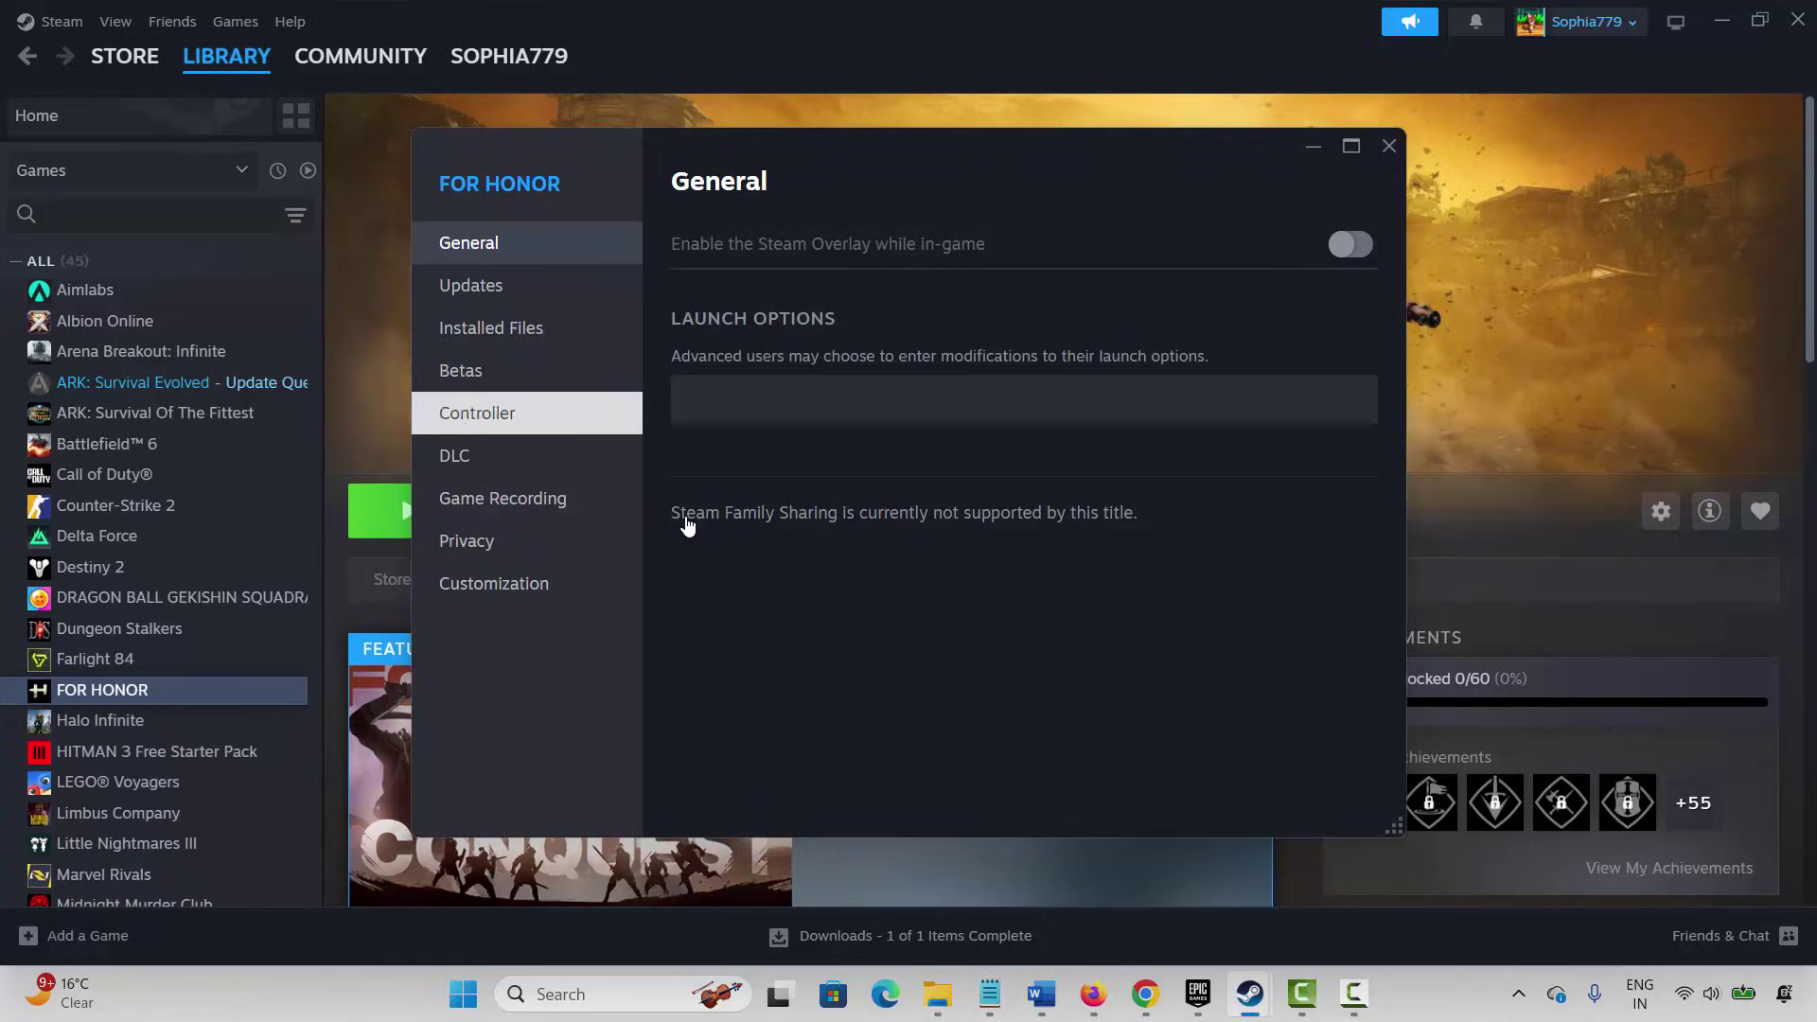
left_click(491, 327)
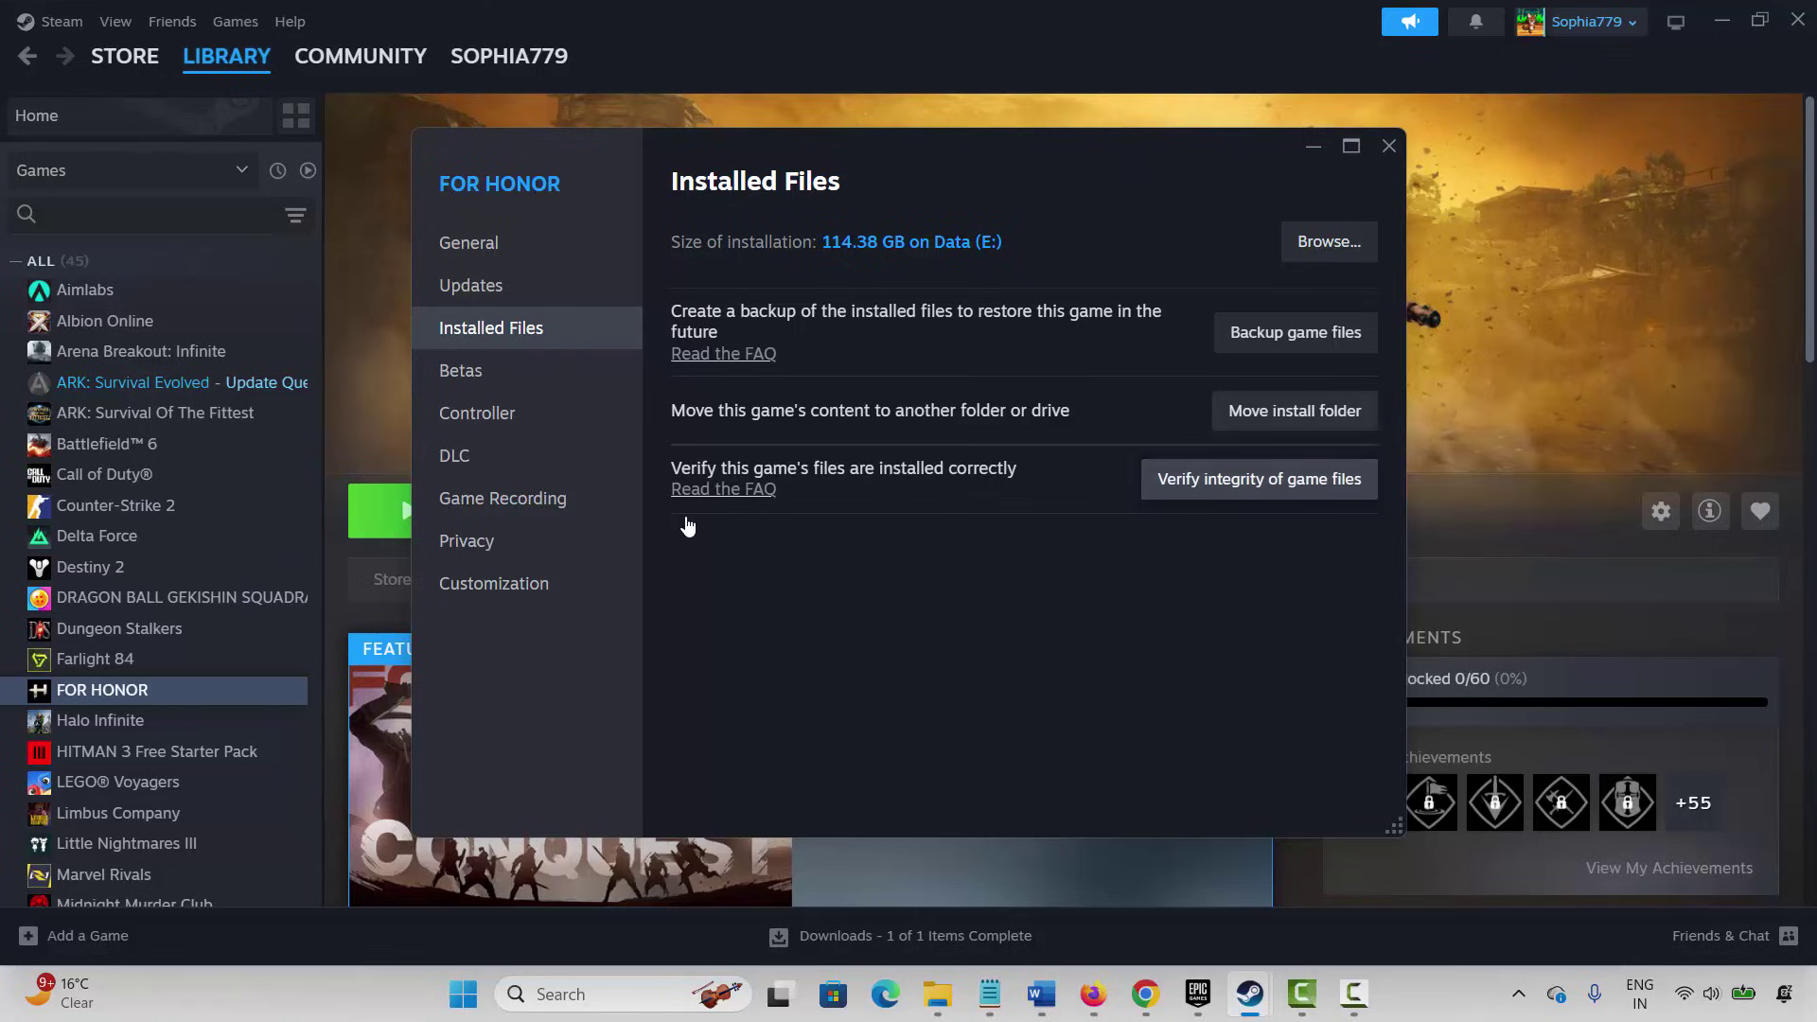
left_click(1388, 145)
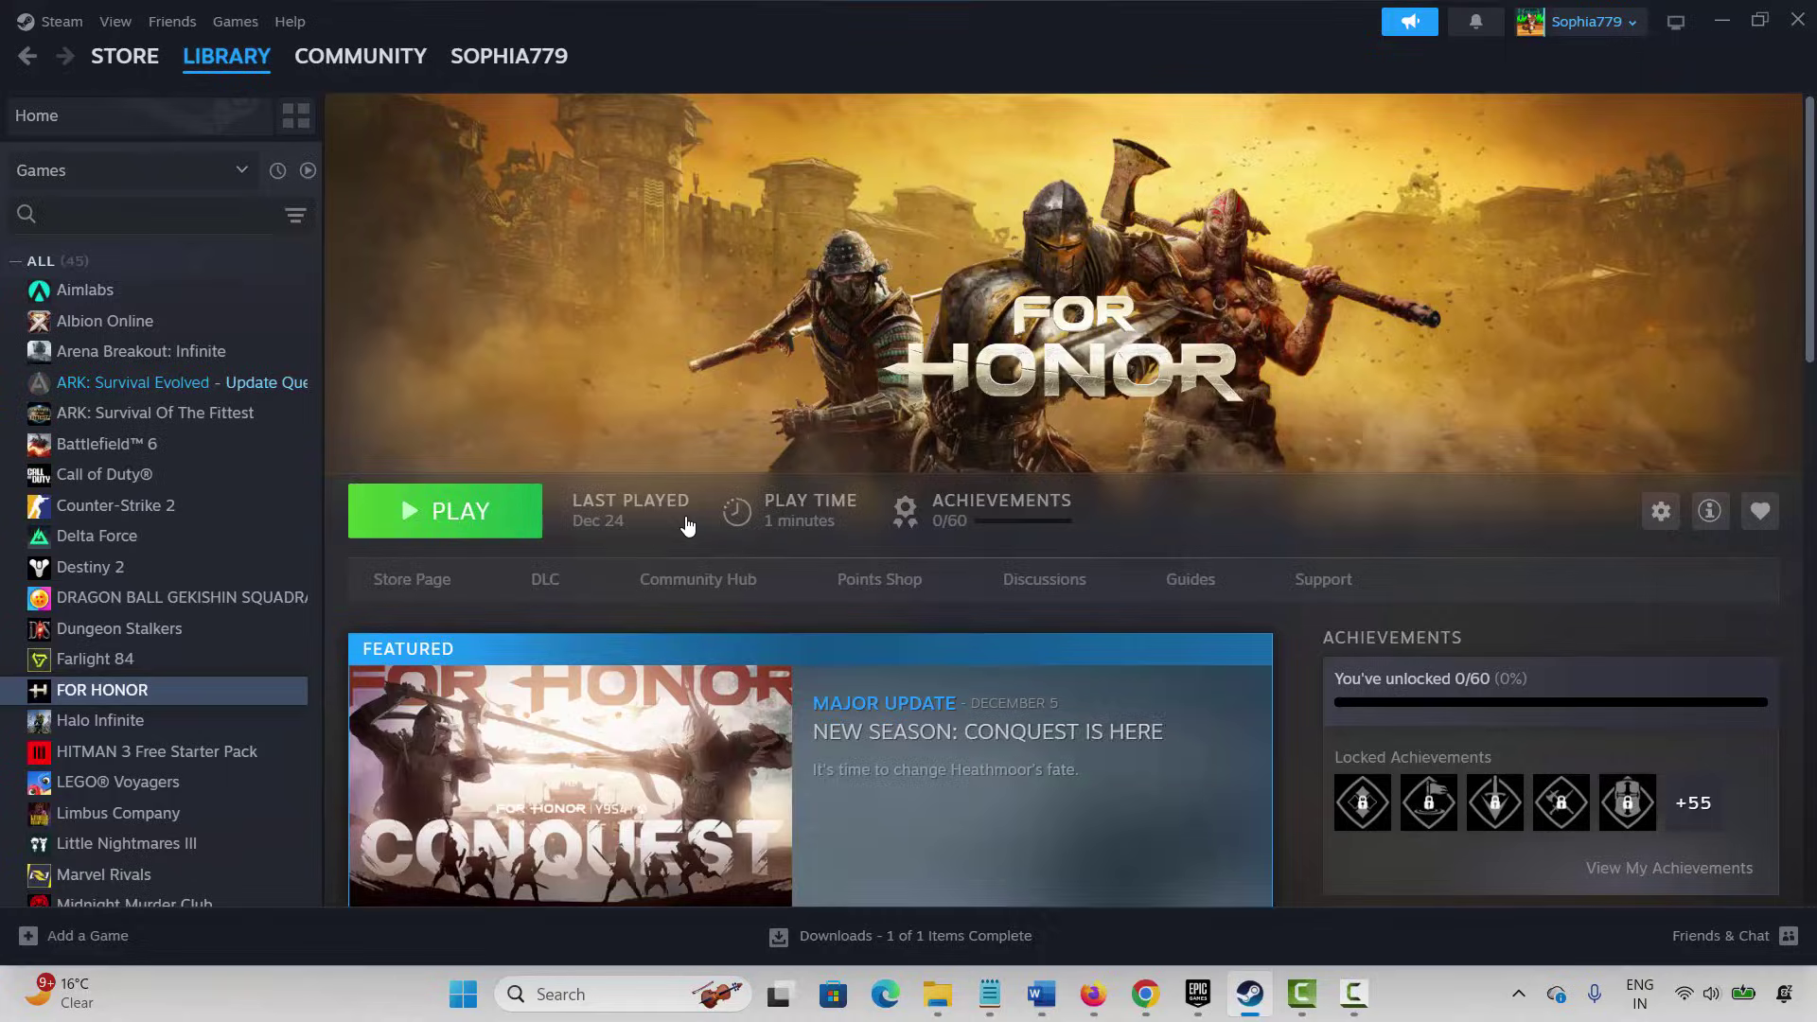
- Select the "Method 4: Update Graphics Card" heading in the Word document and open Device Manager
key("alt+Tab")
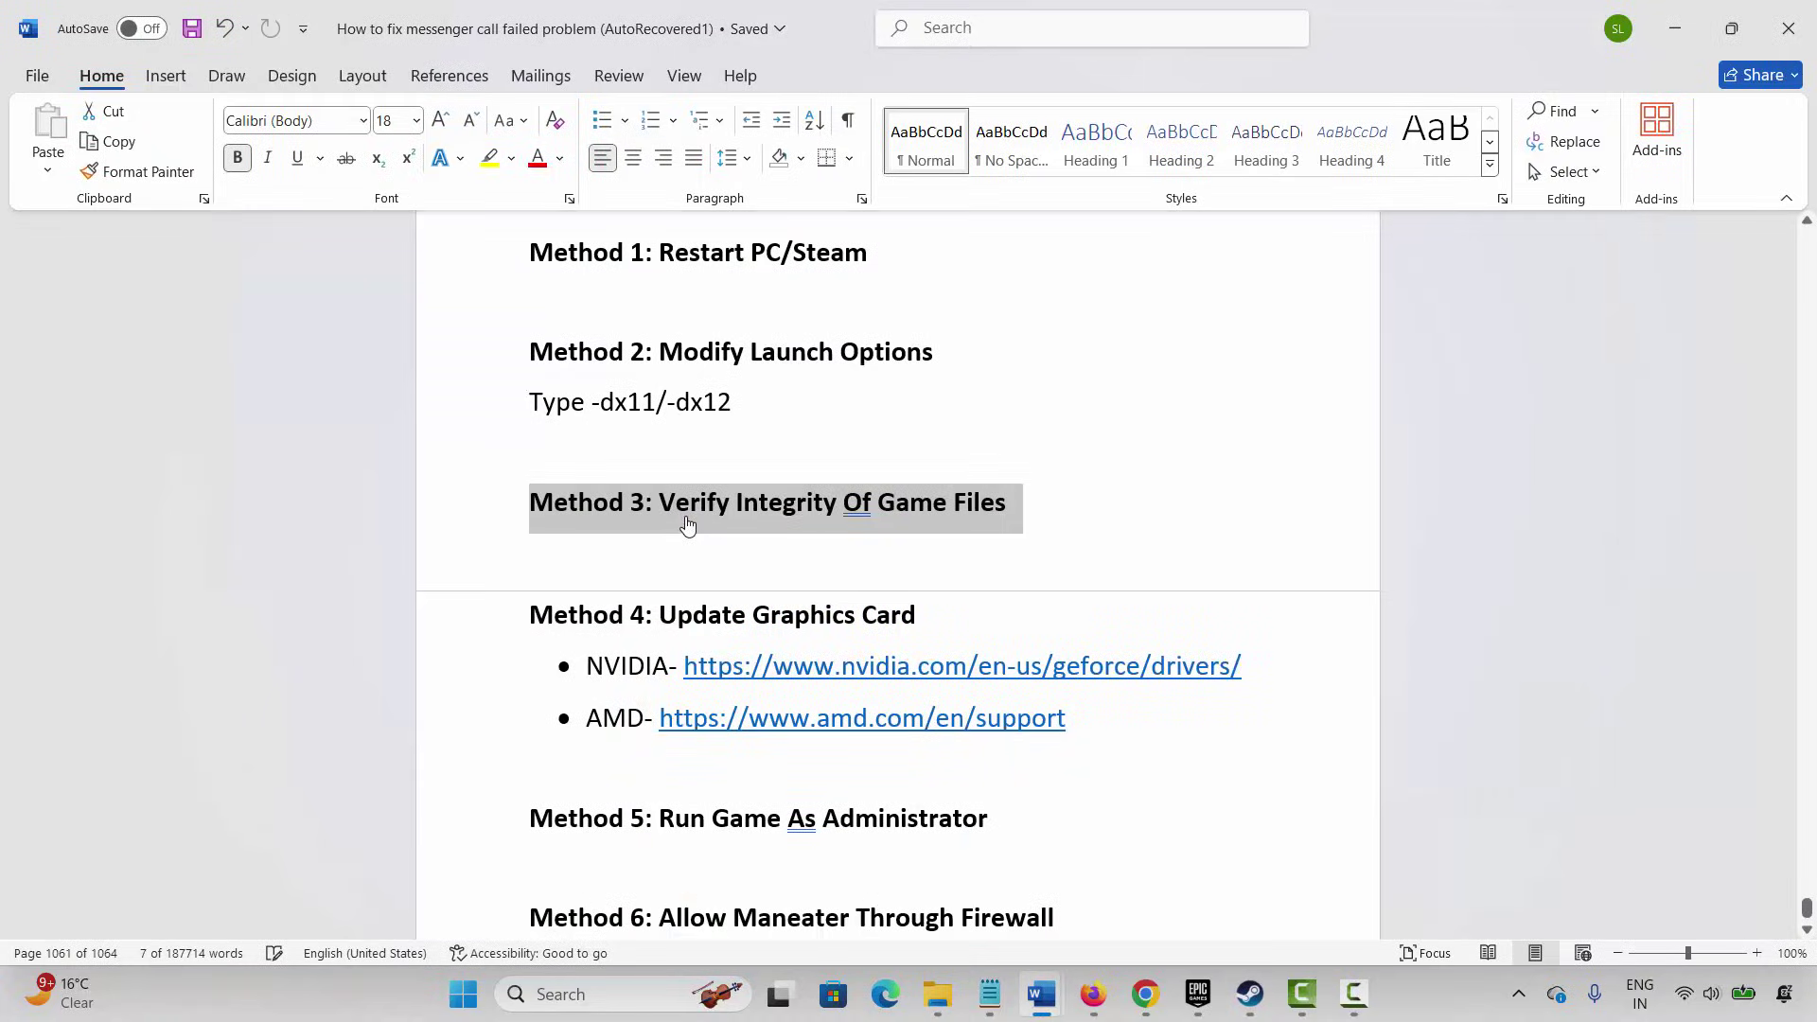
left_click(486, 621)
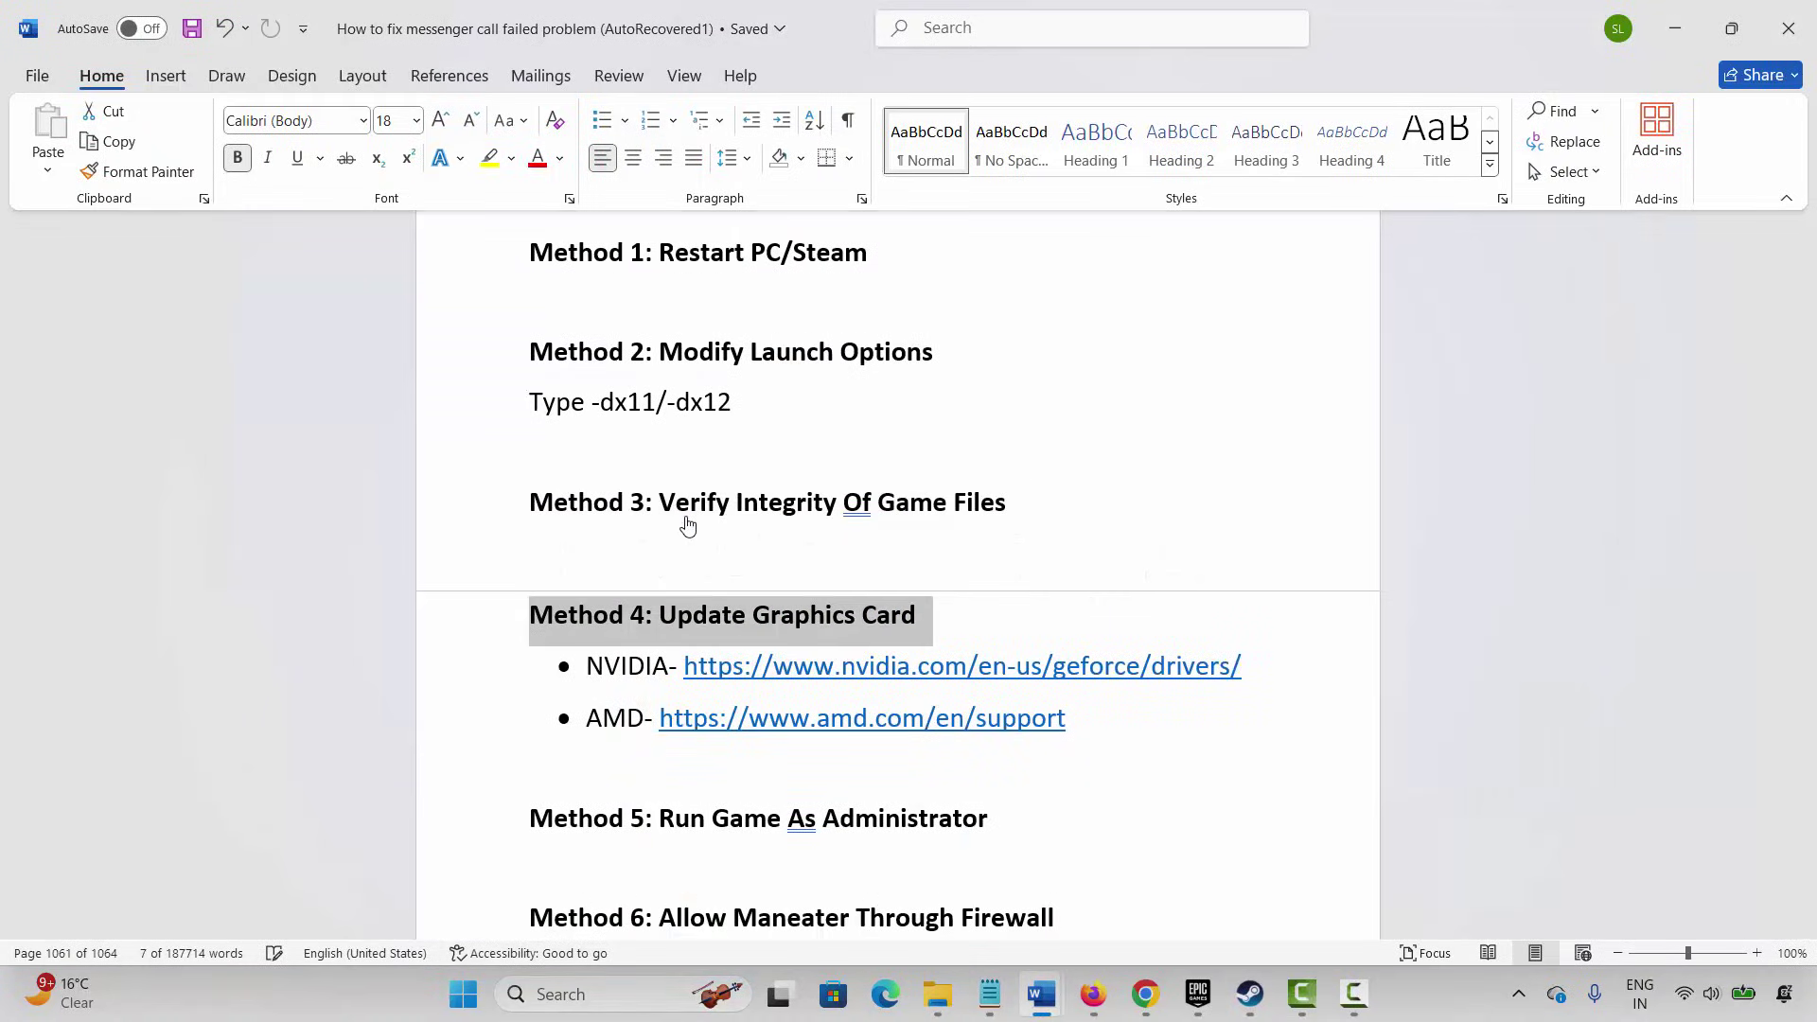
key("super")
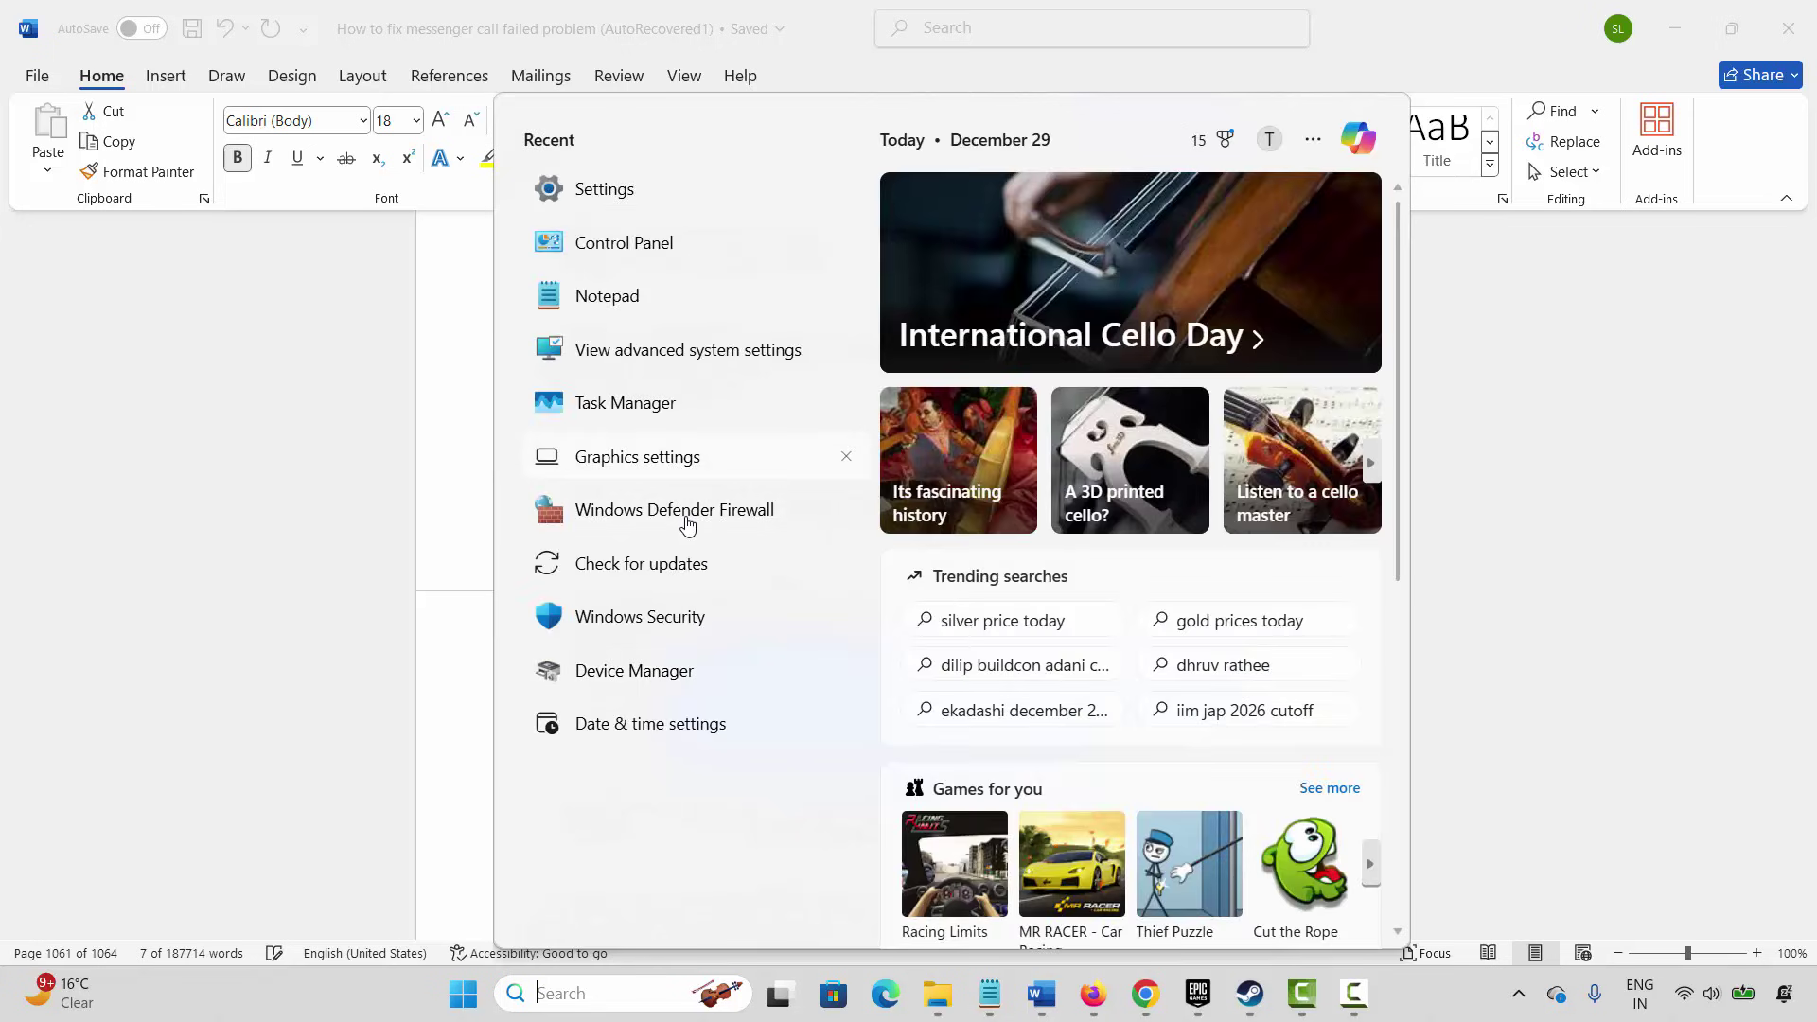
key("Down")
key("Down")
key("Return")
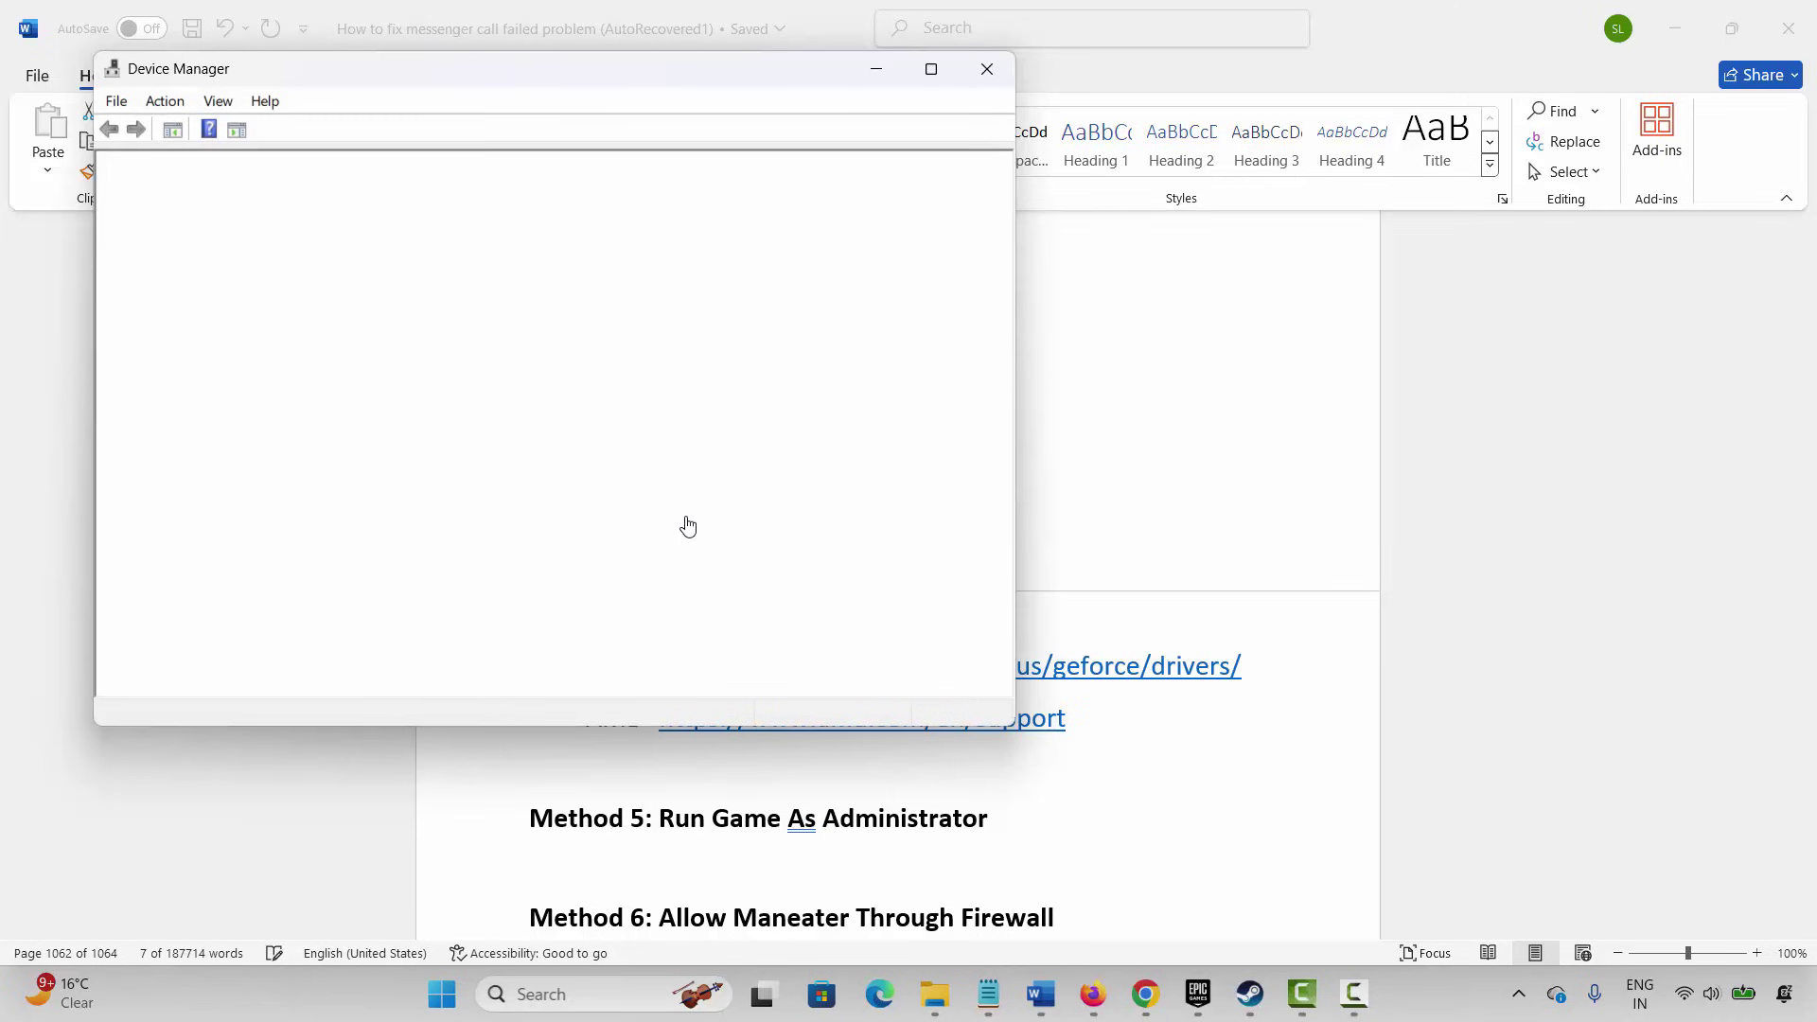
- Run an automatic driver update for the Intel(R) UHD Graphics display adapter, and close Device Manager
left_click(131, 333)
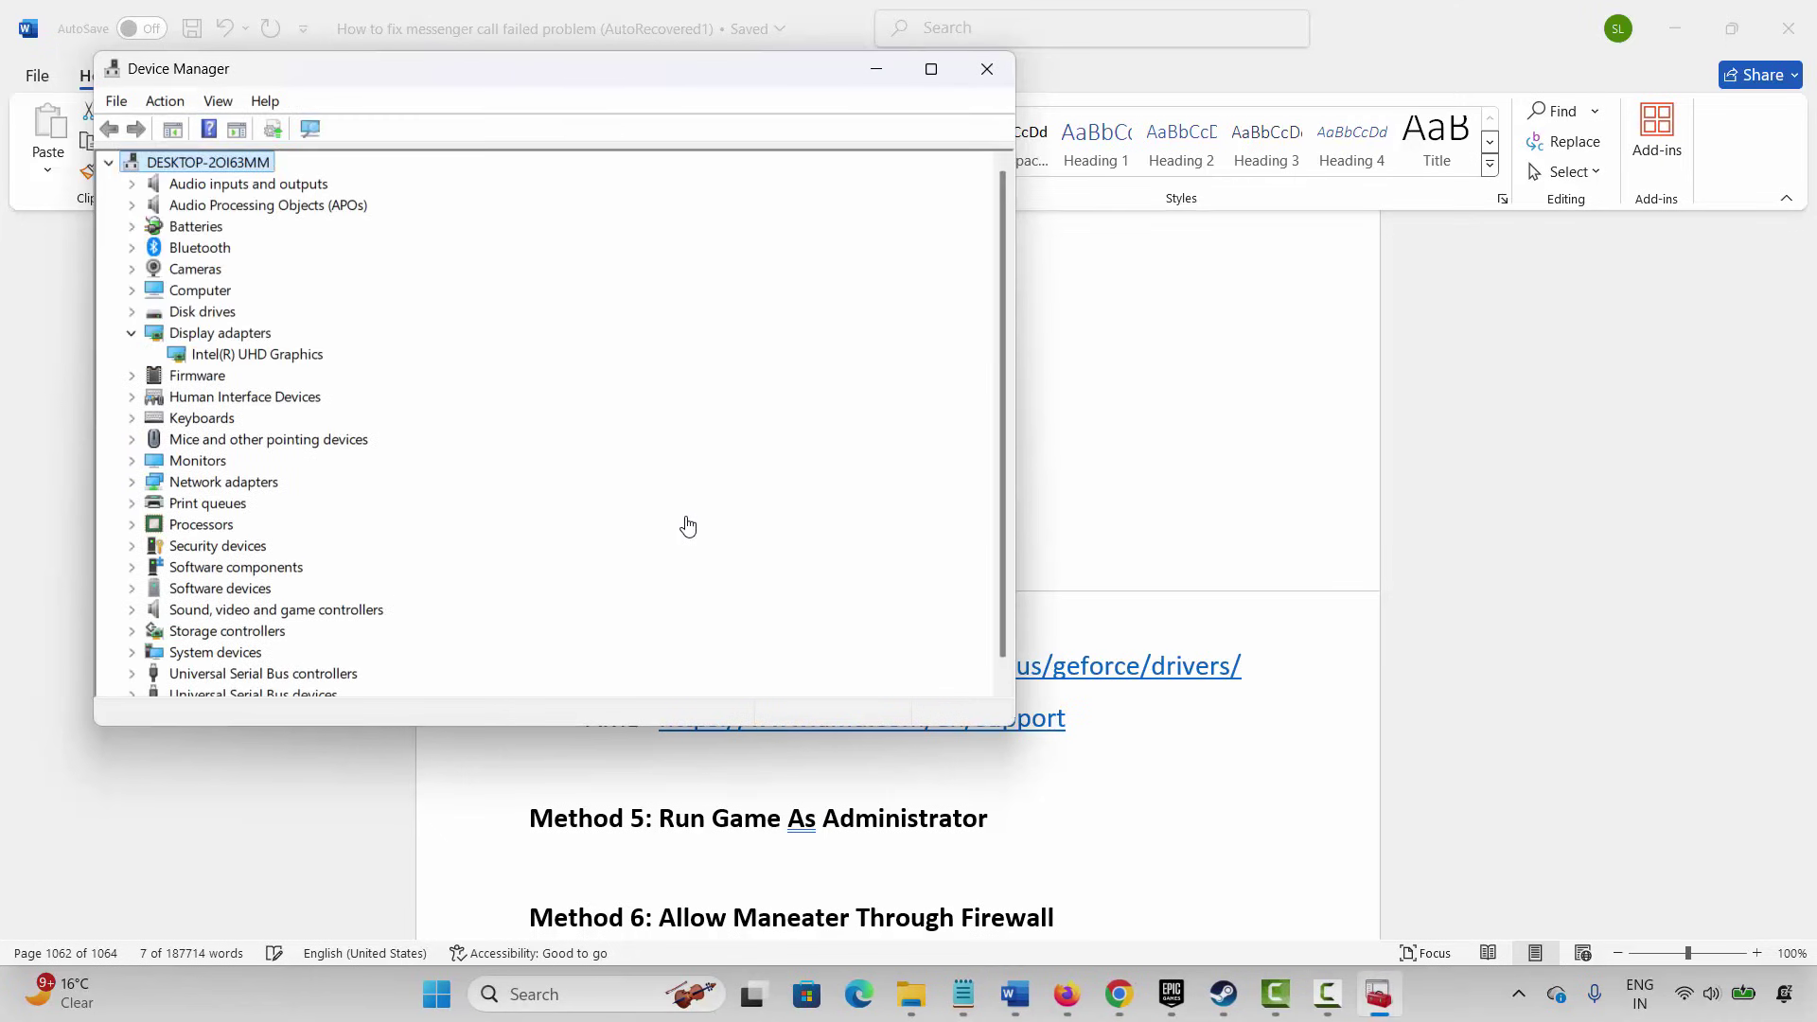
left_click(256, 354)
key("shift+F10")
key("Down")
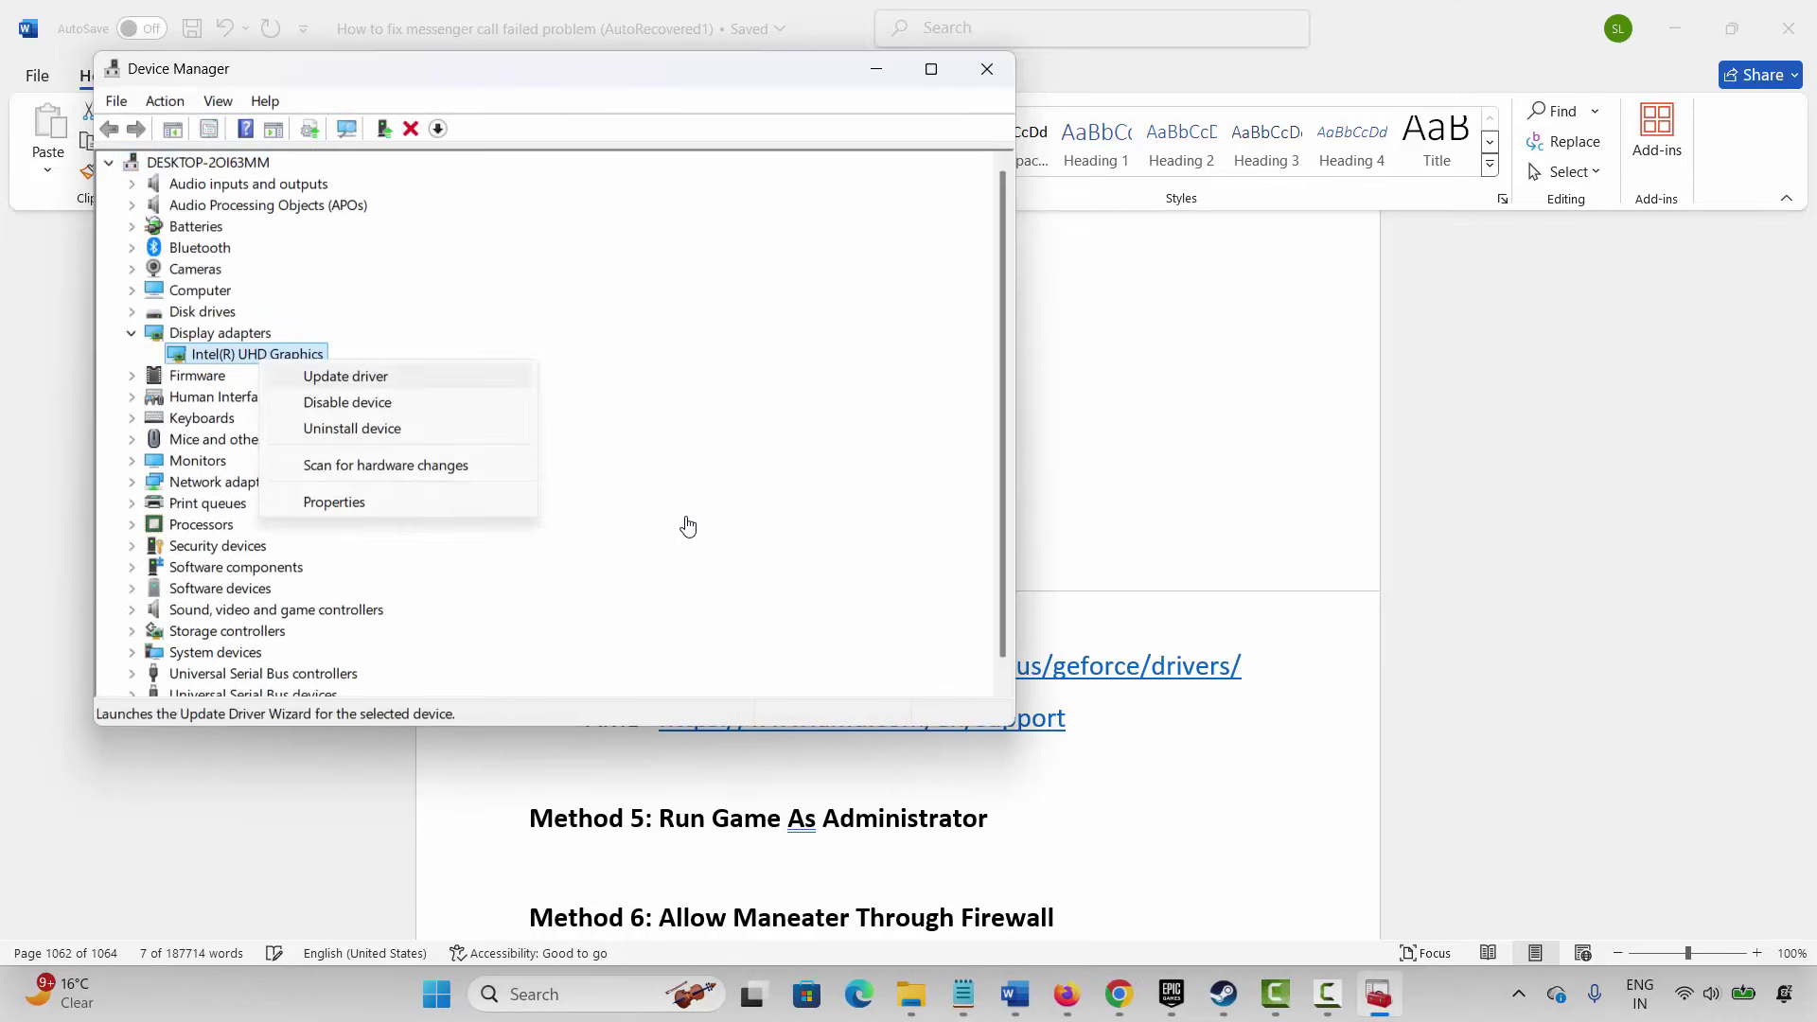
key("Return")
key("Return")
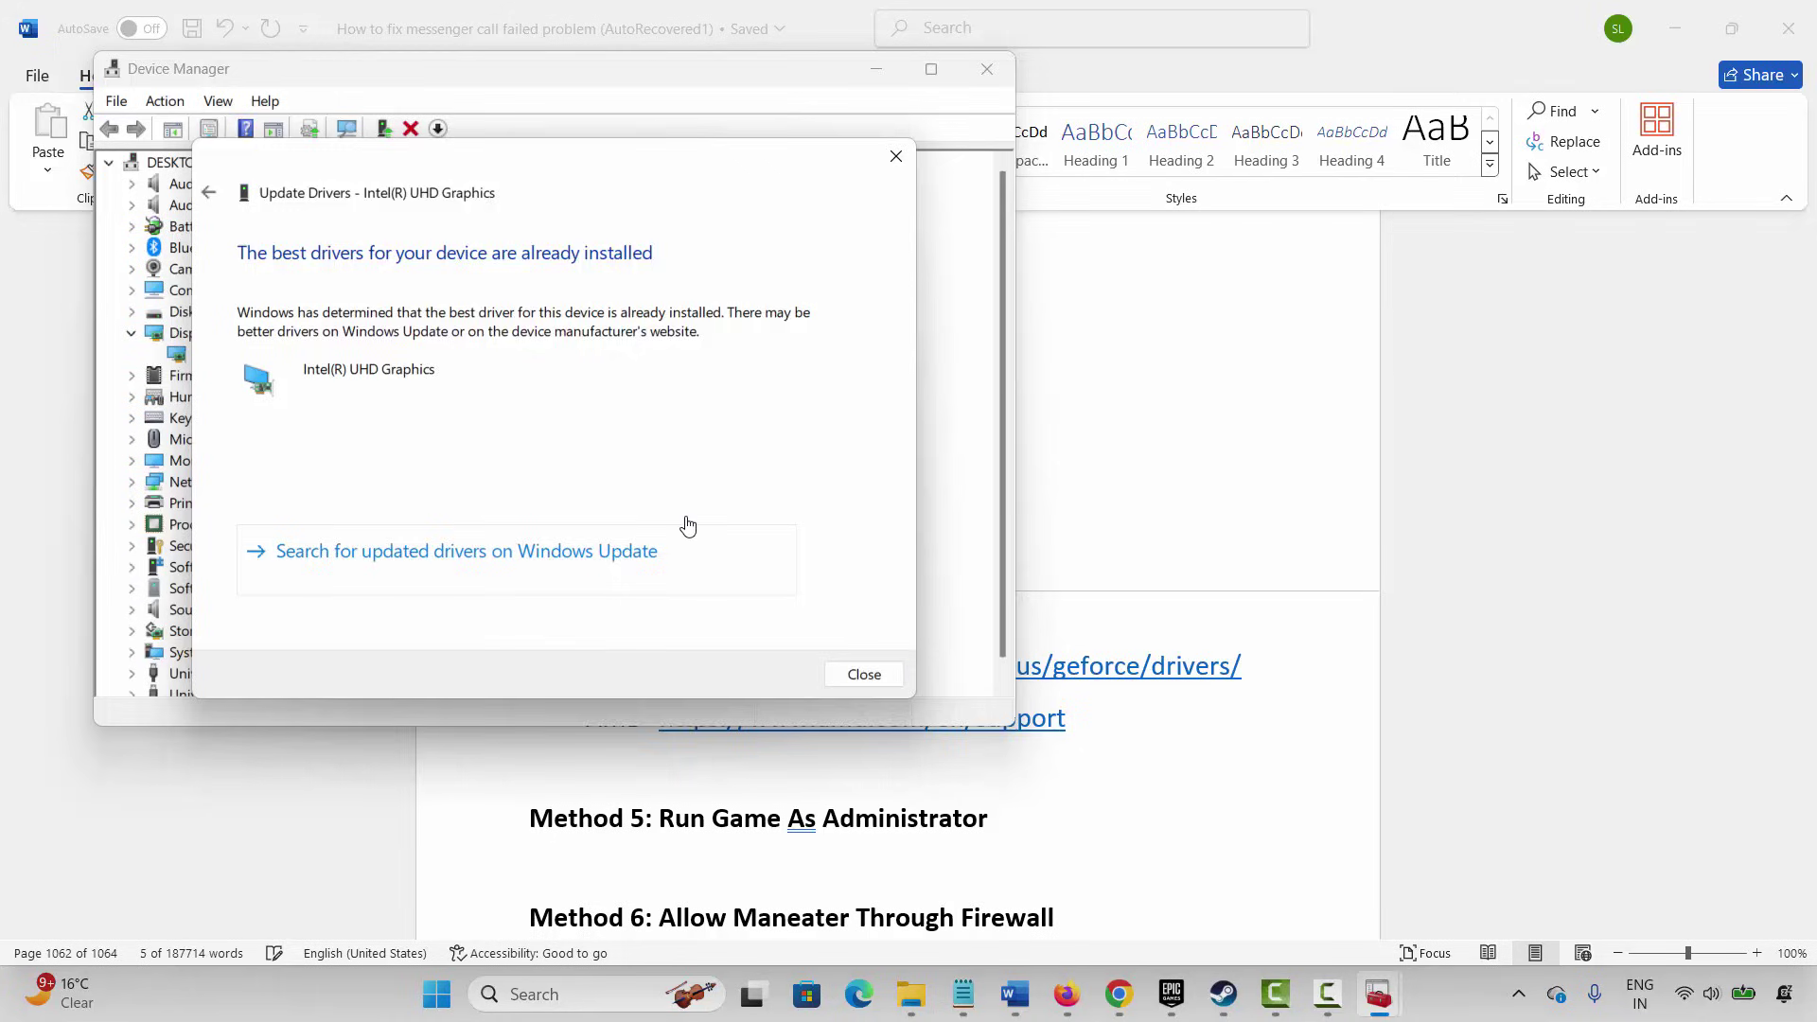
key("Return")
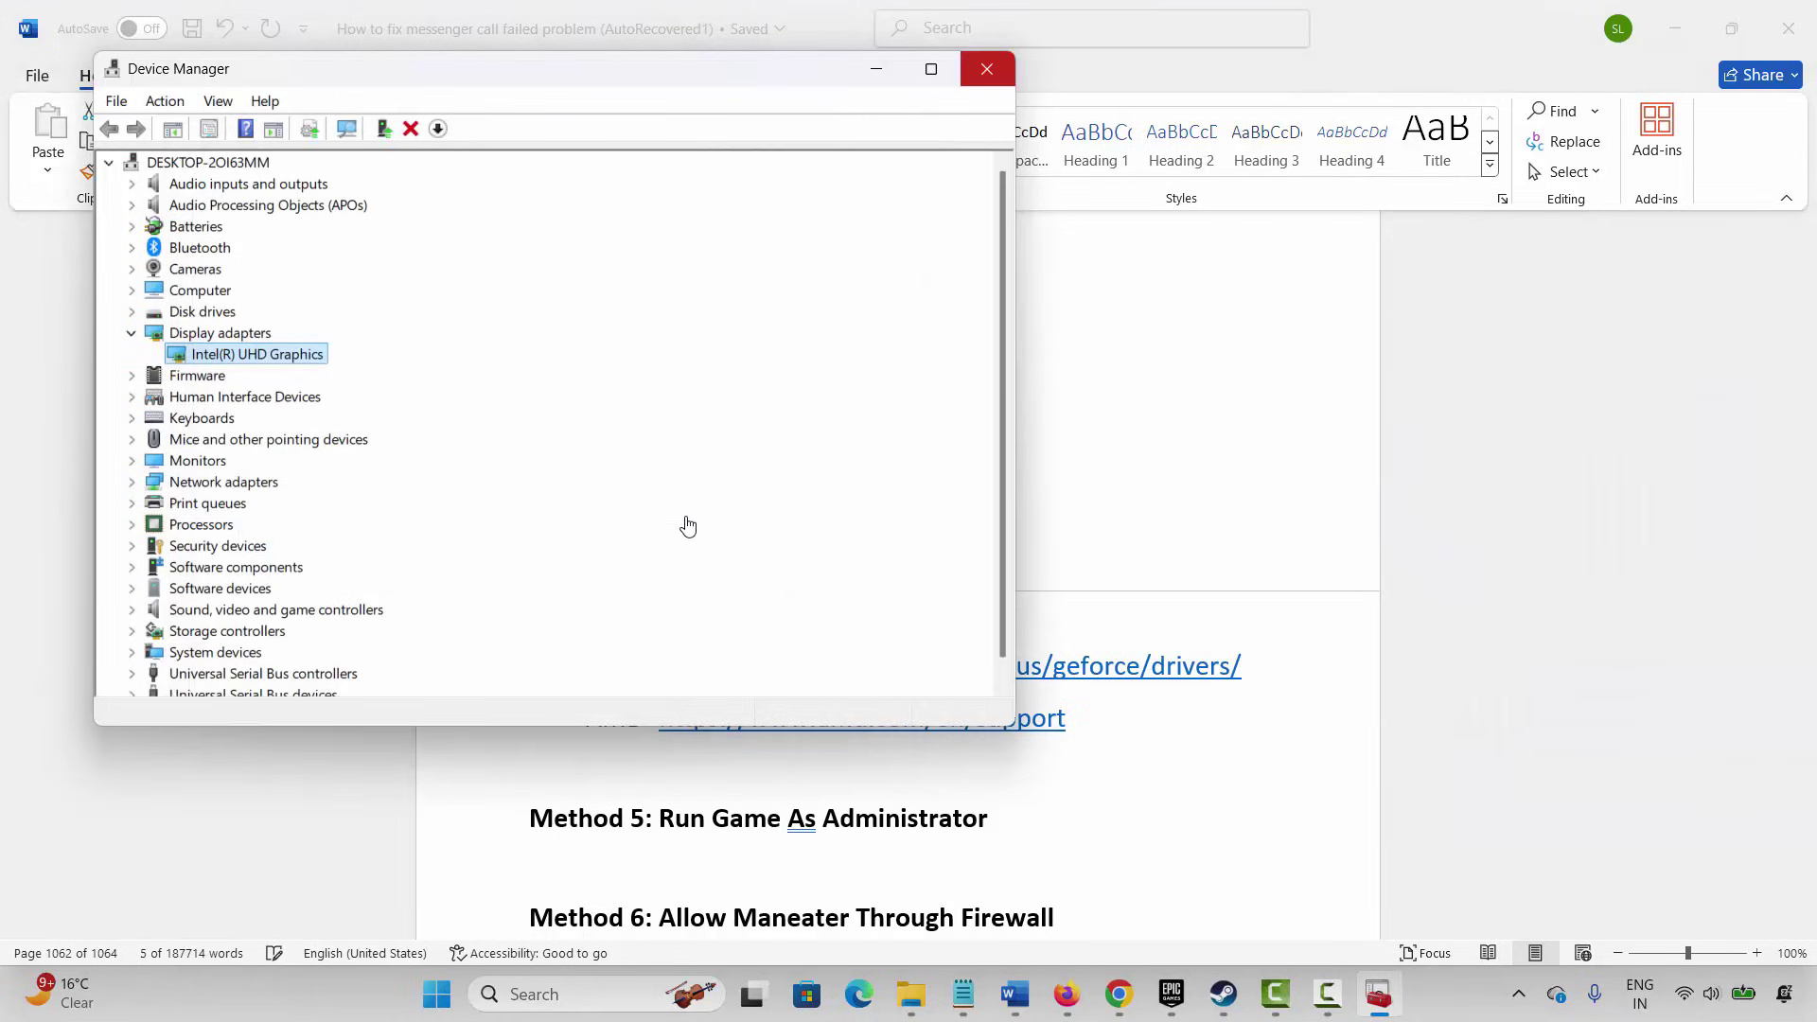
key("alt+F4")
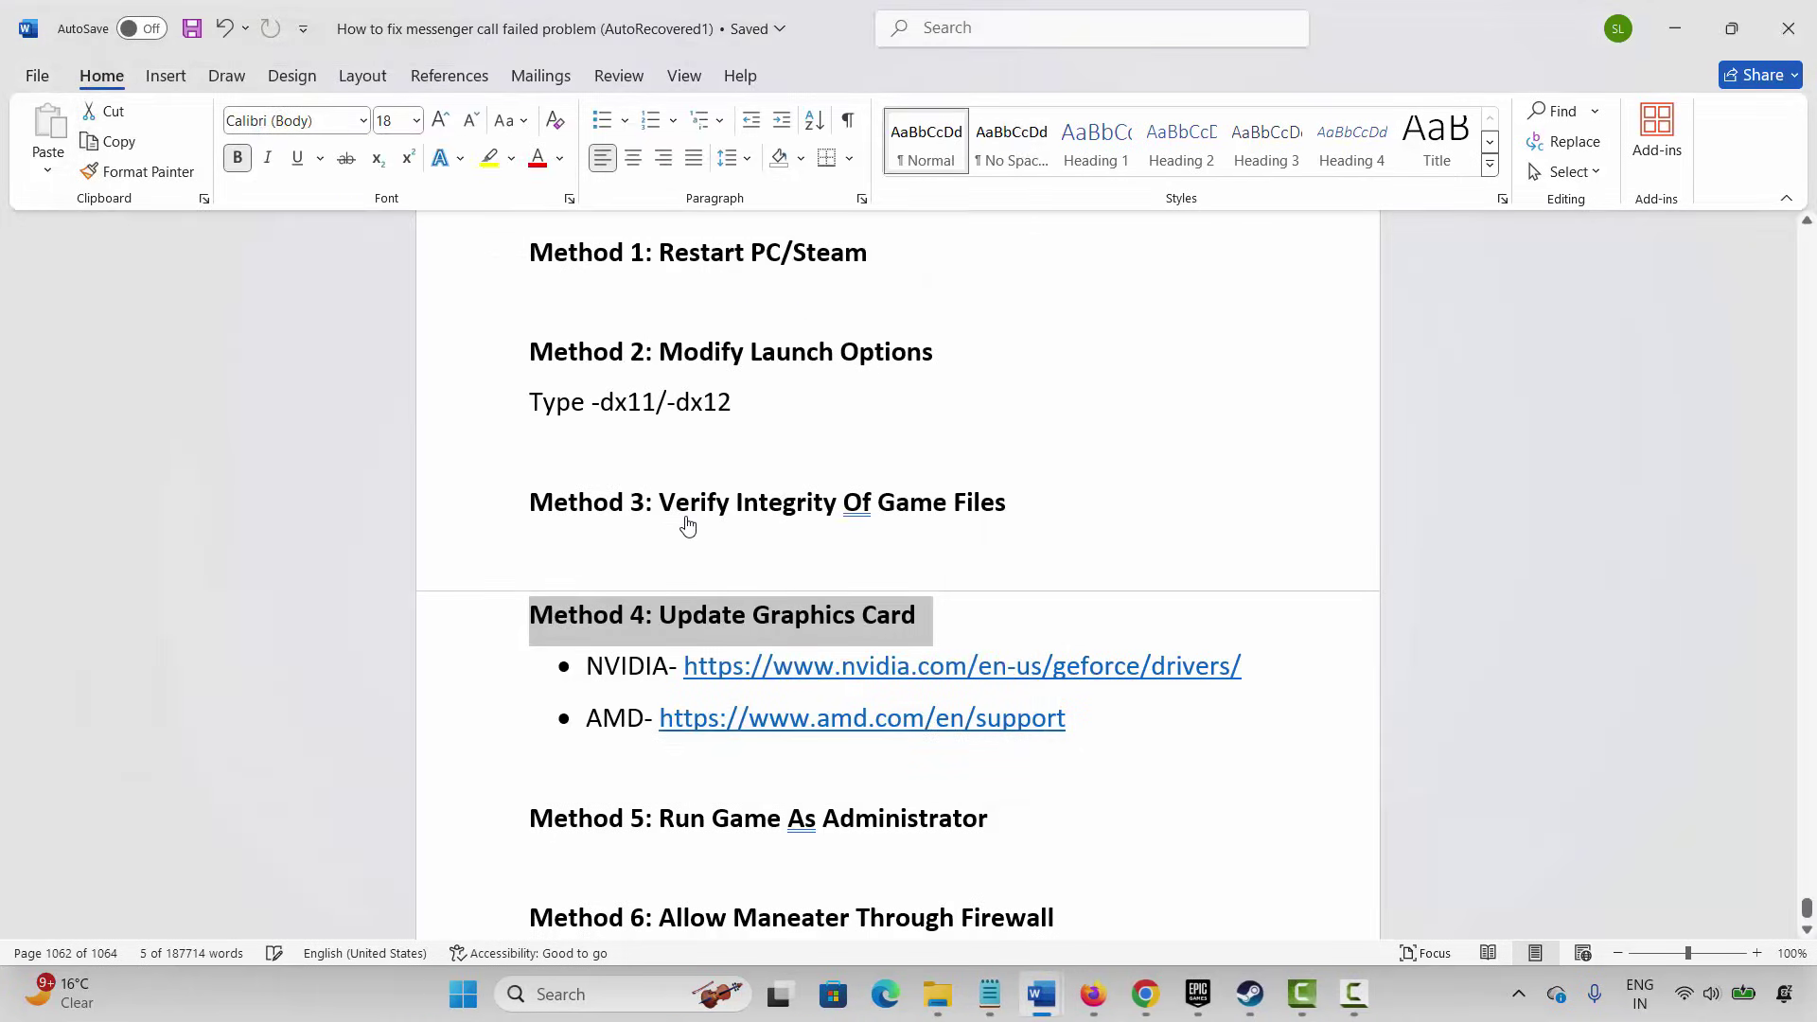
- Highlight the NVIDIA and AMD driver entries, and select the "Method 5: Run Game As Administrator" heading
left_click_drag(585, 666, 626, 718)
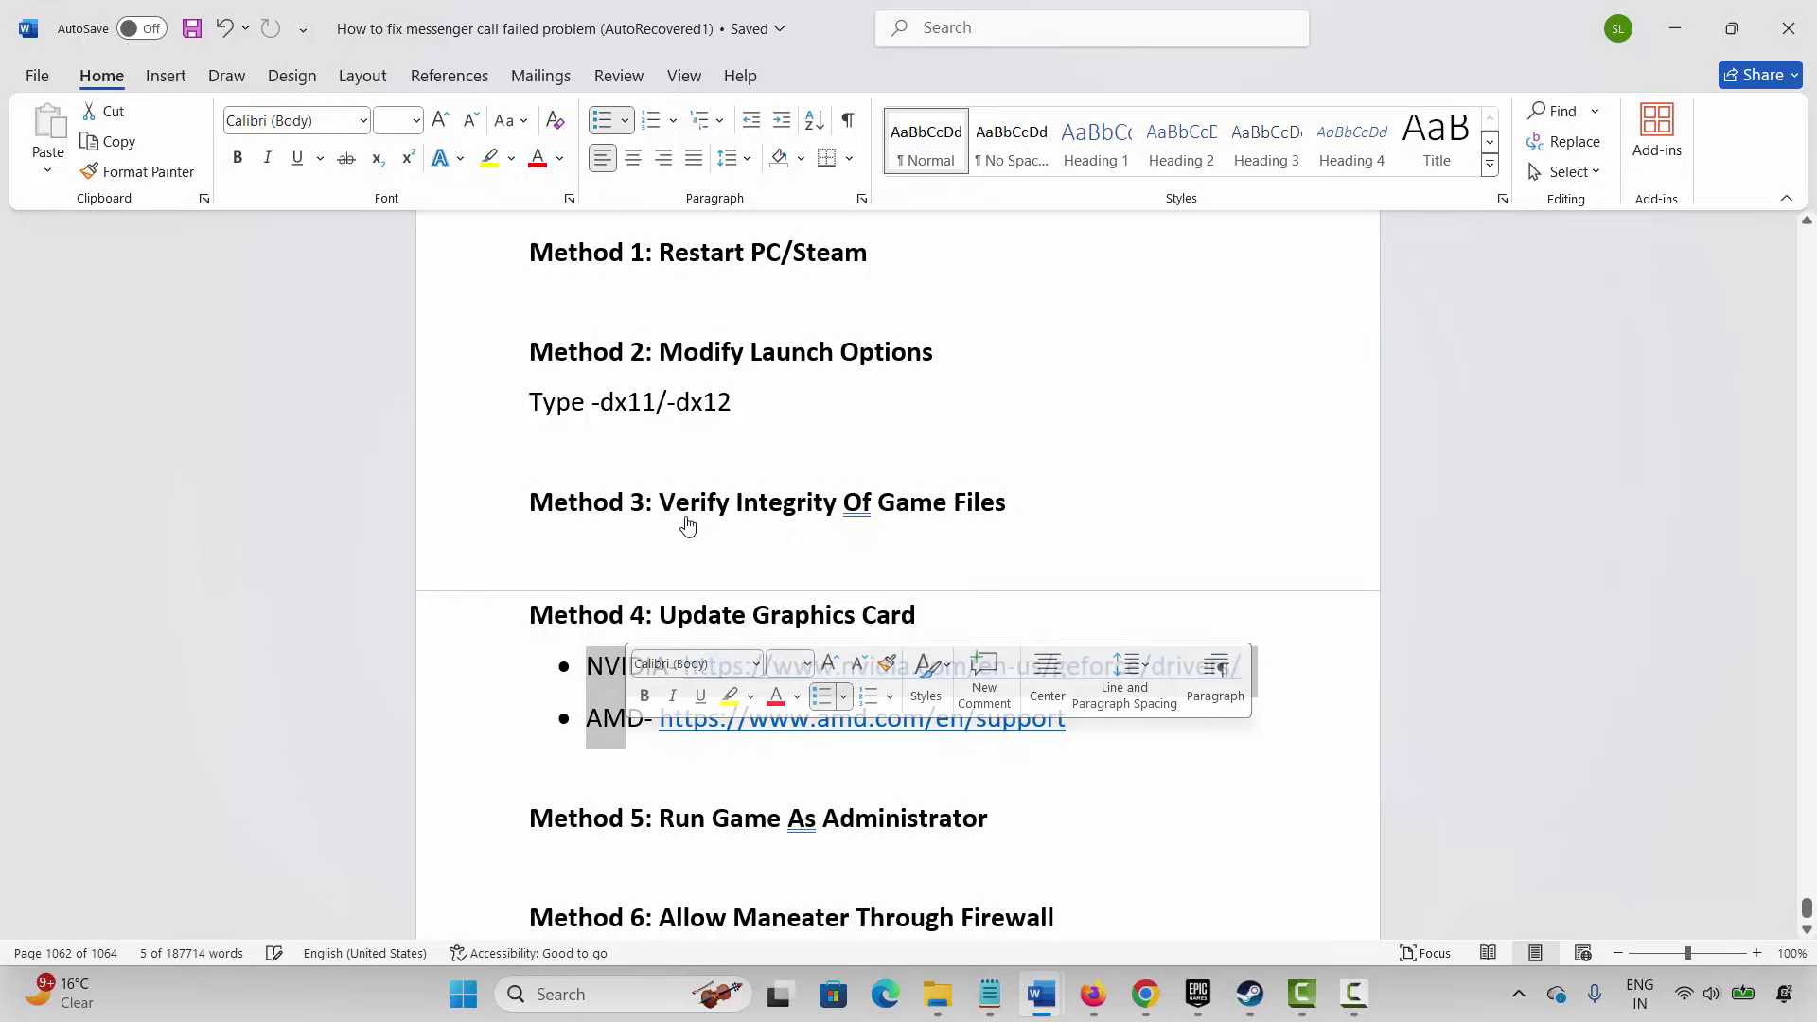
scroll(688, 526, "down", 1)
left_click(483, 705)
left_click(529, 752)
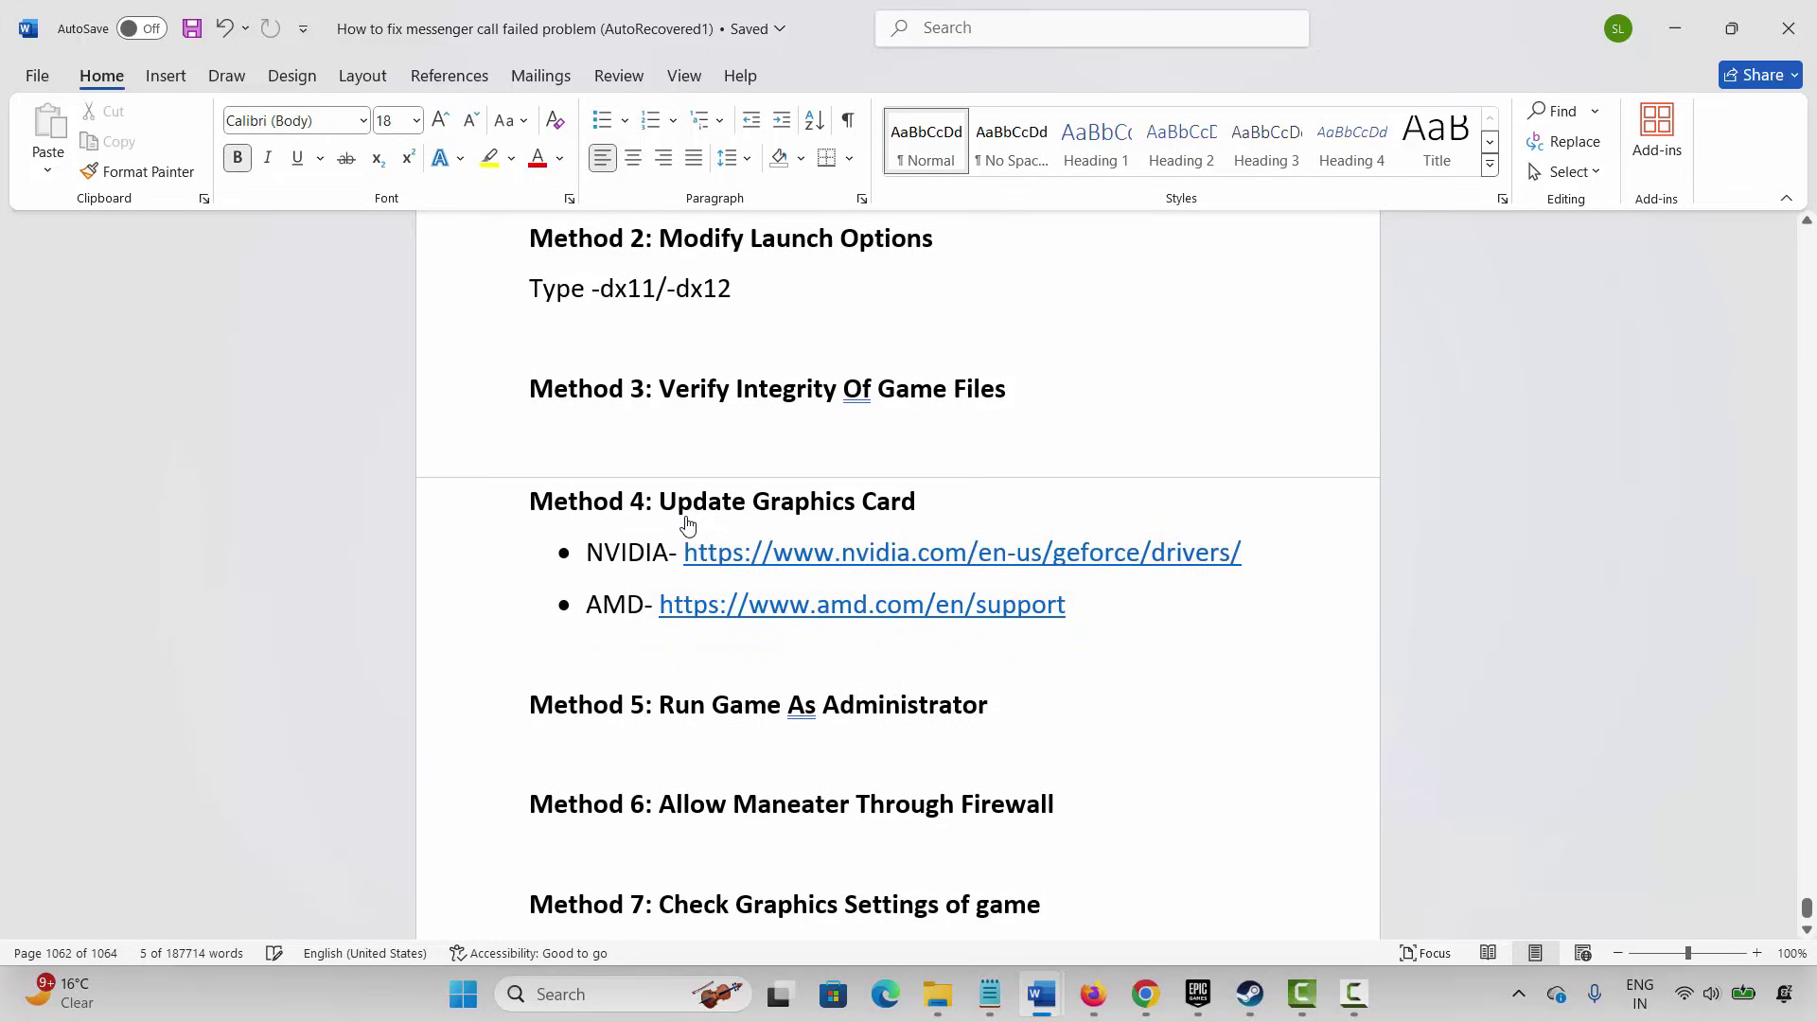
- Switch to Steam and browse the local files of FOR HONOR
key("alt+Tab")
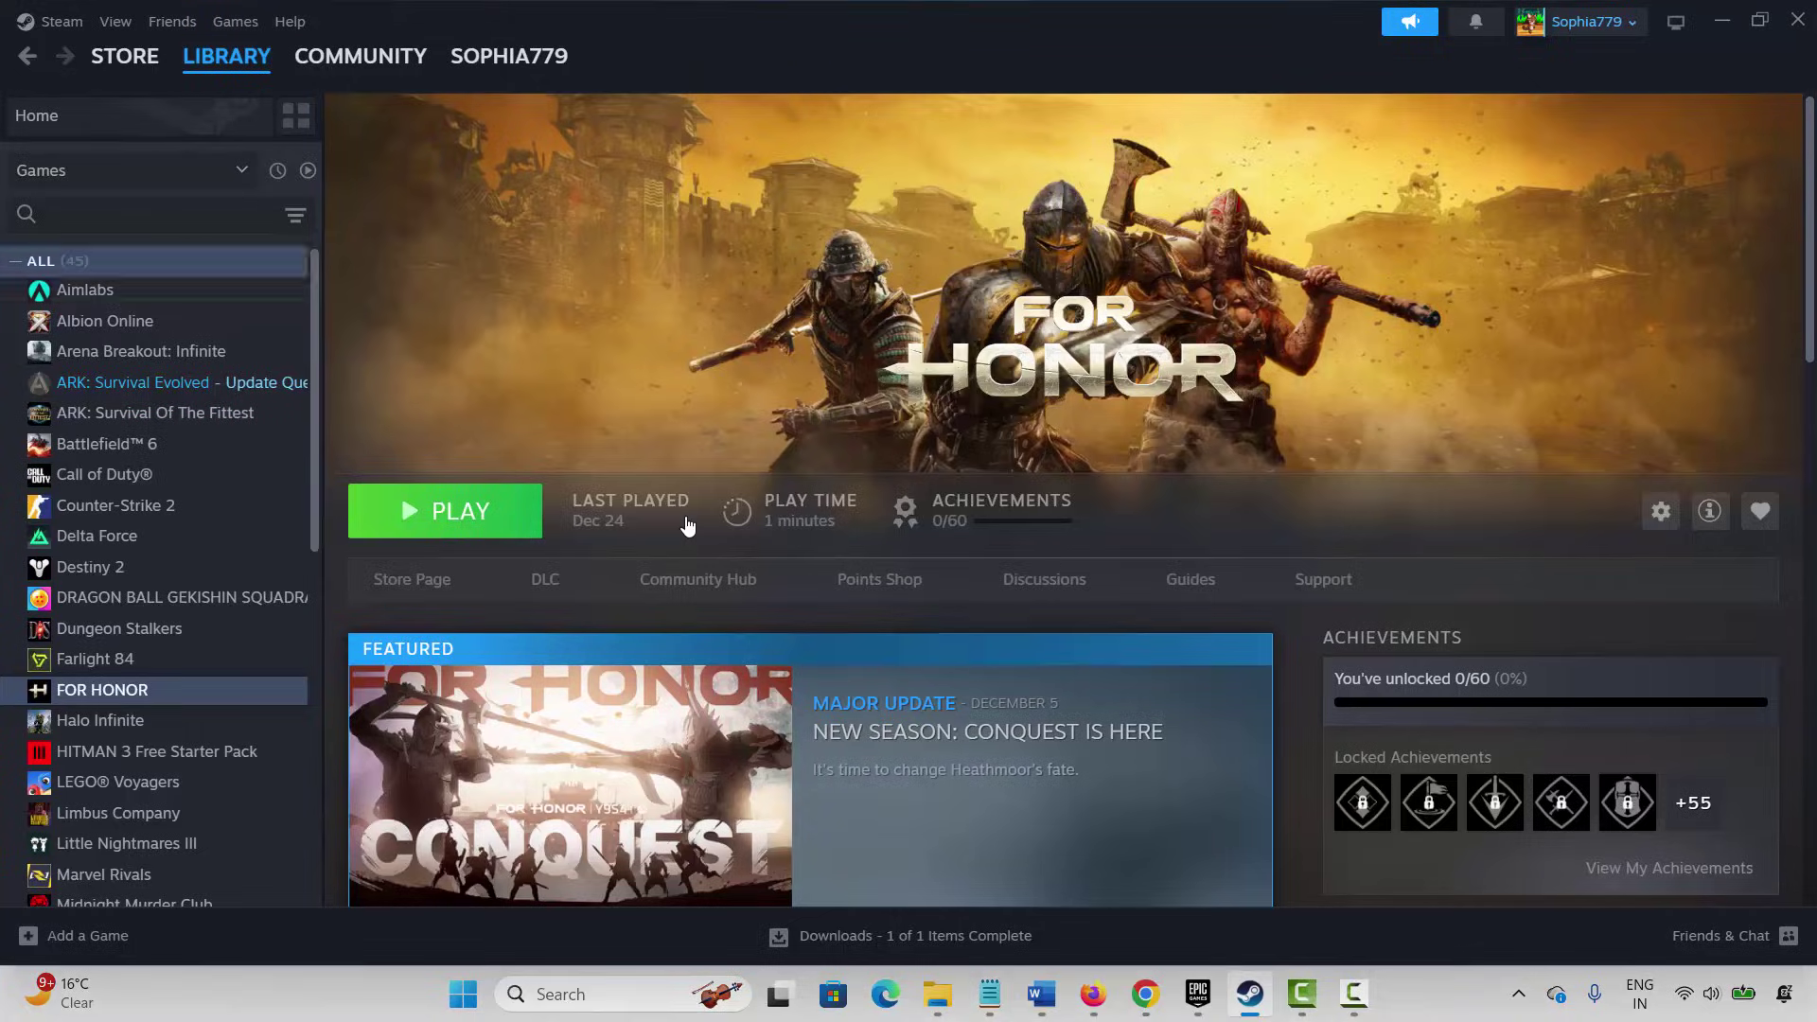
right_click(104, 690)
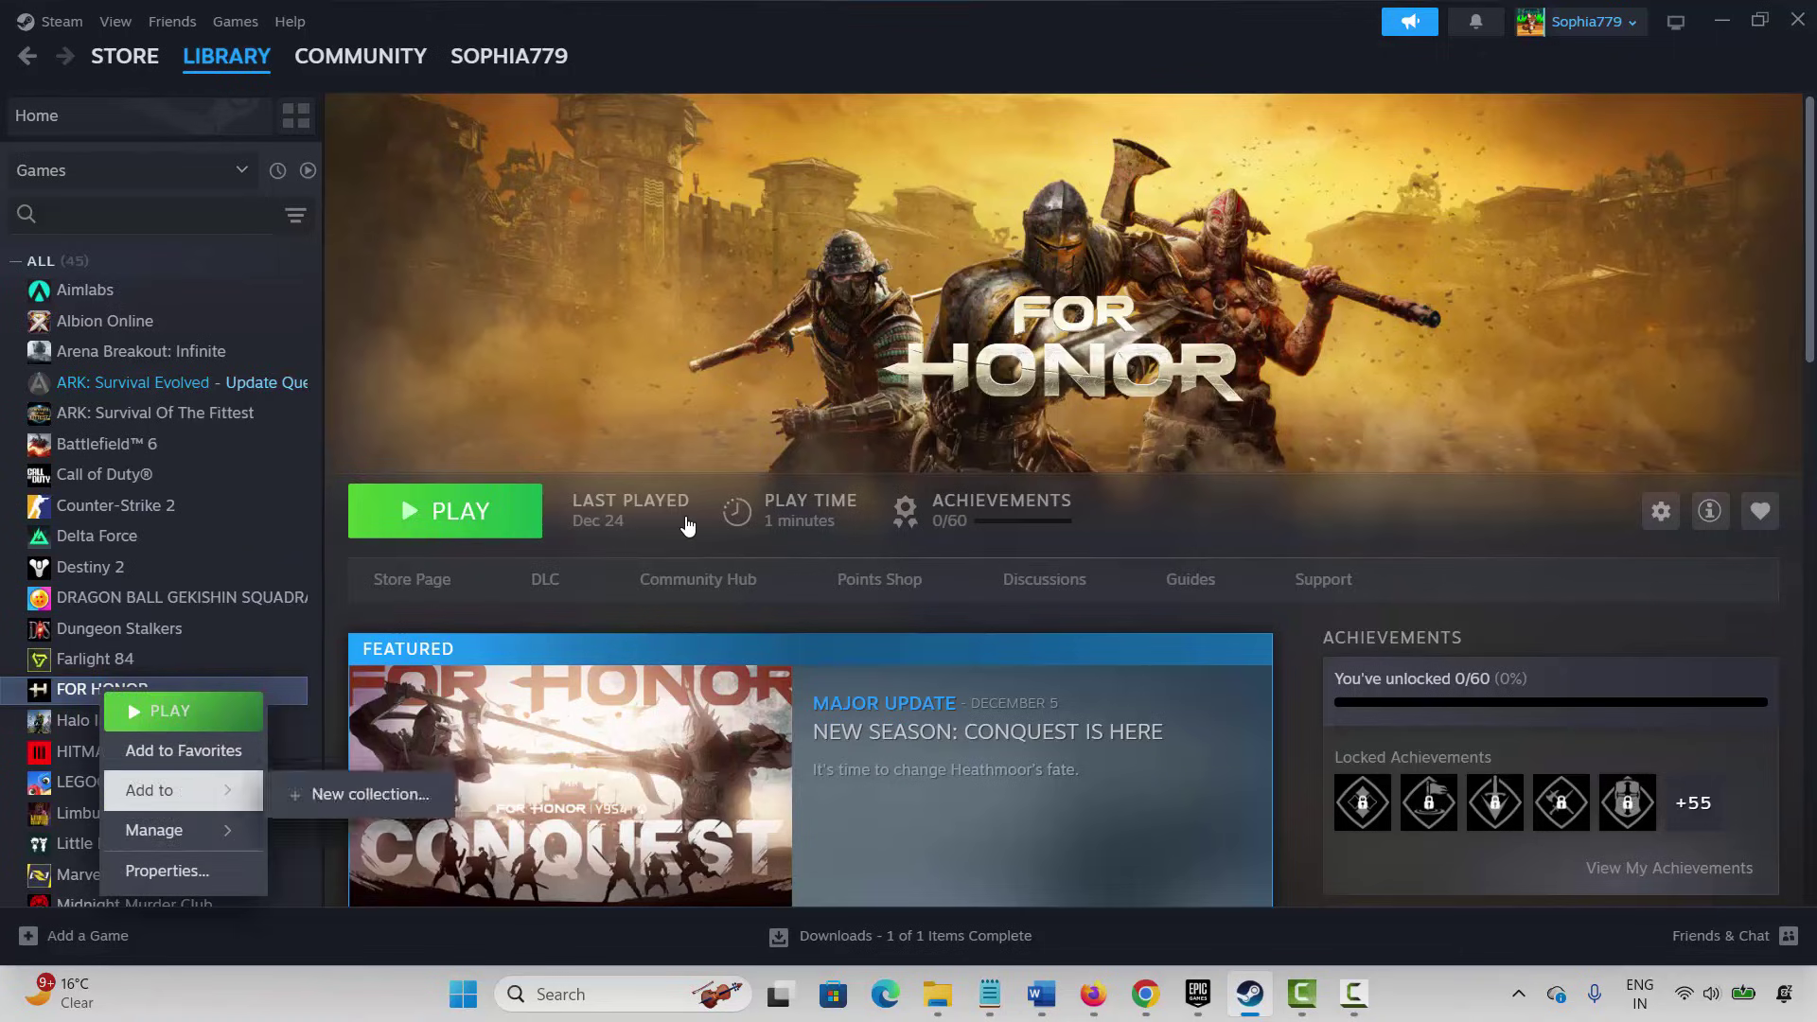
mouse_move(180, 829)
left_click(365, 670)
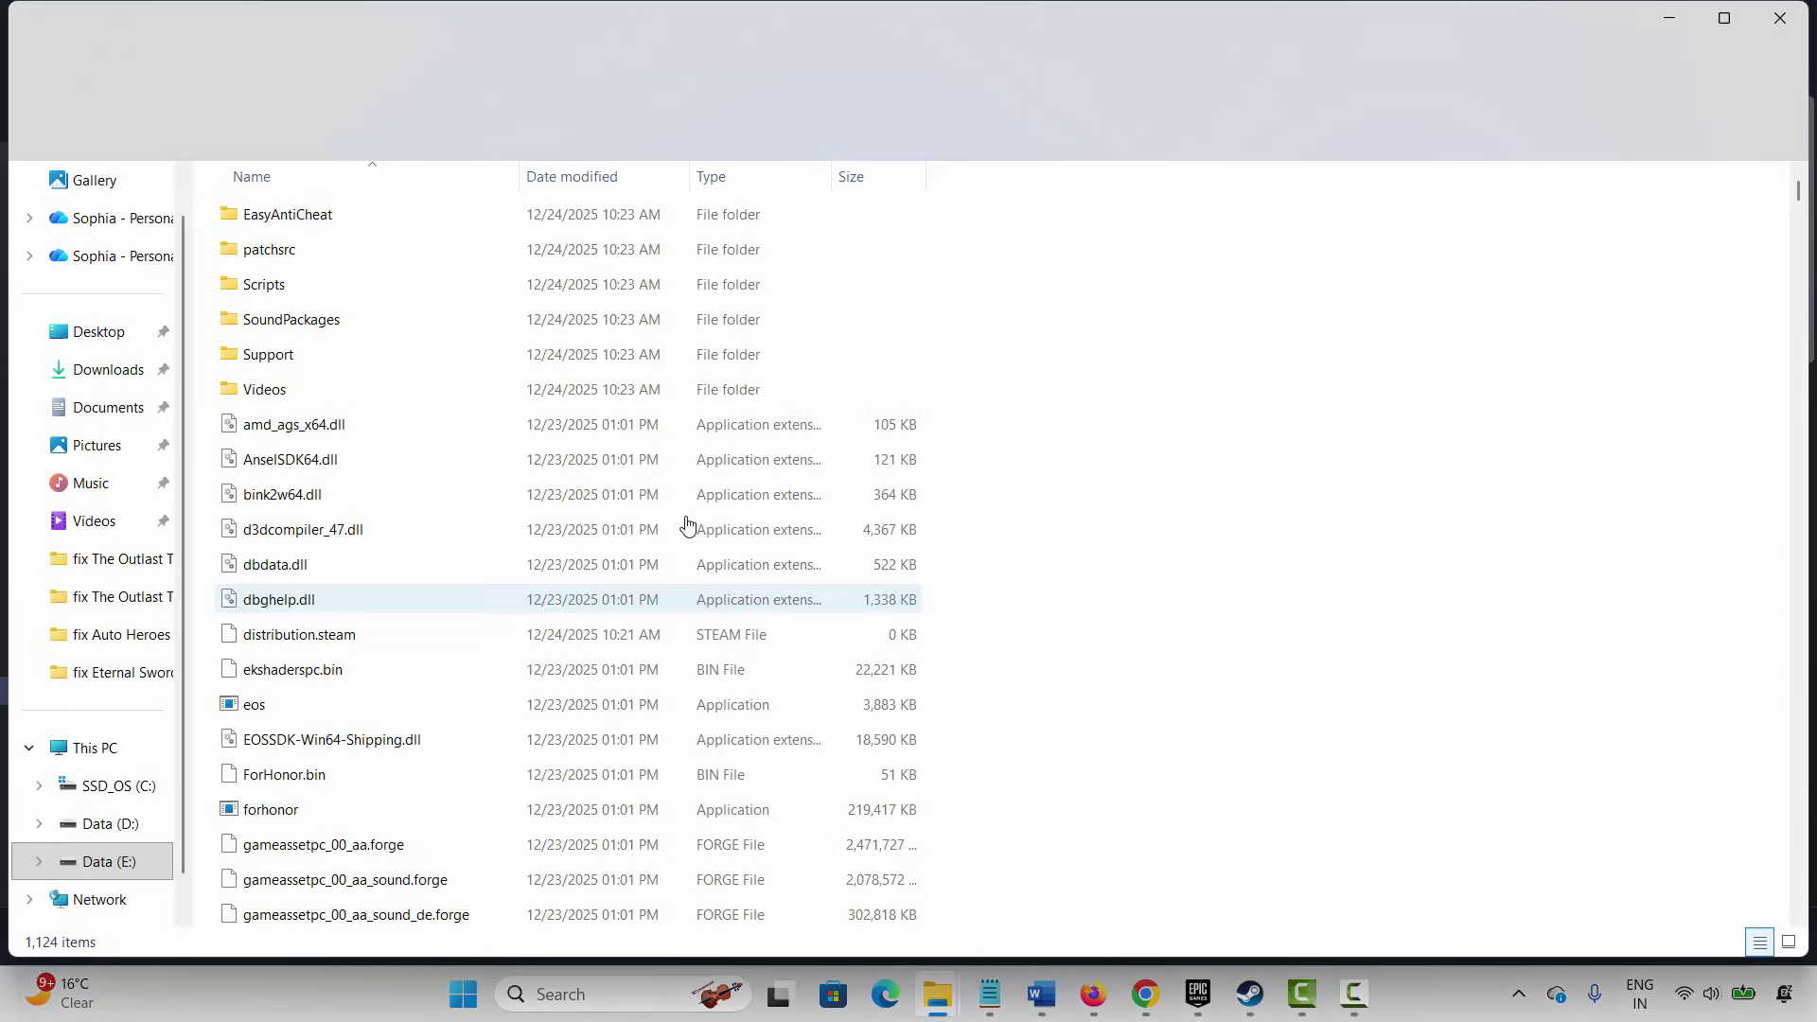
- Set the forhonor application to run as an administrator in its compatibility properties and apply the change
scroll(688, 526, "down", 3)
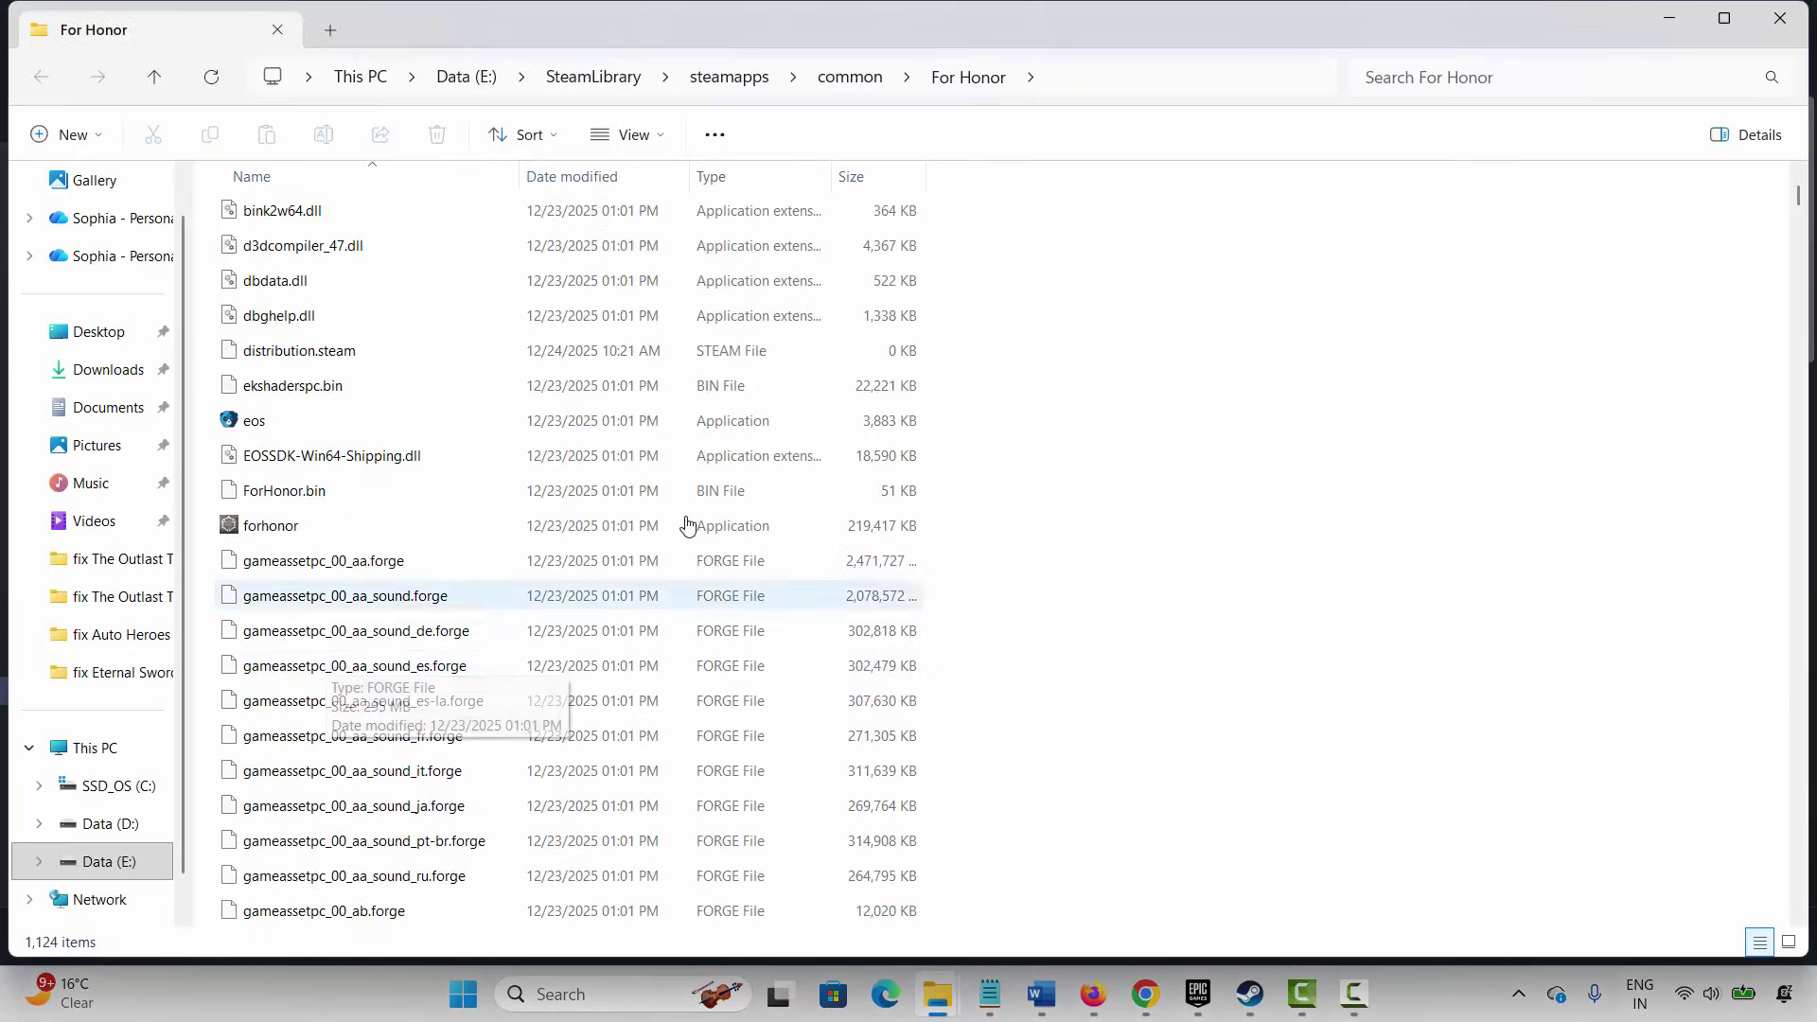
left_click(688, 526)
right_click(688, 526)
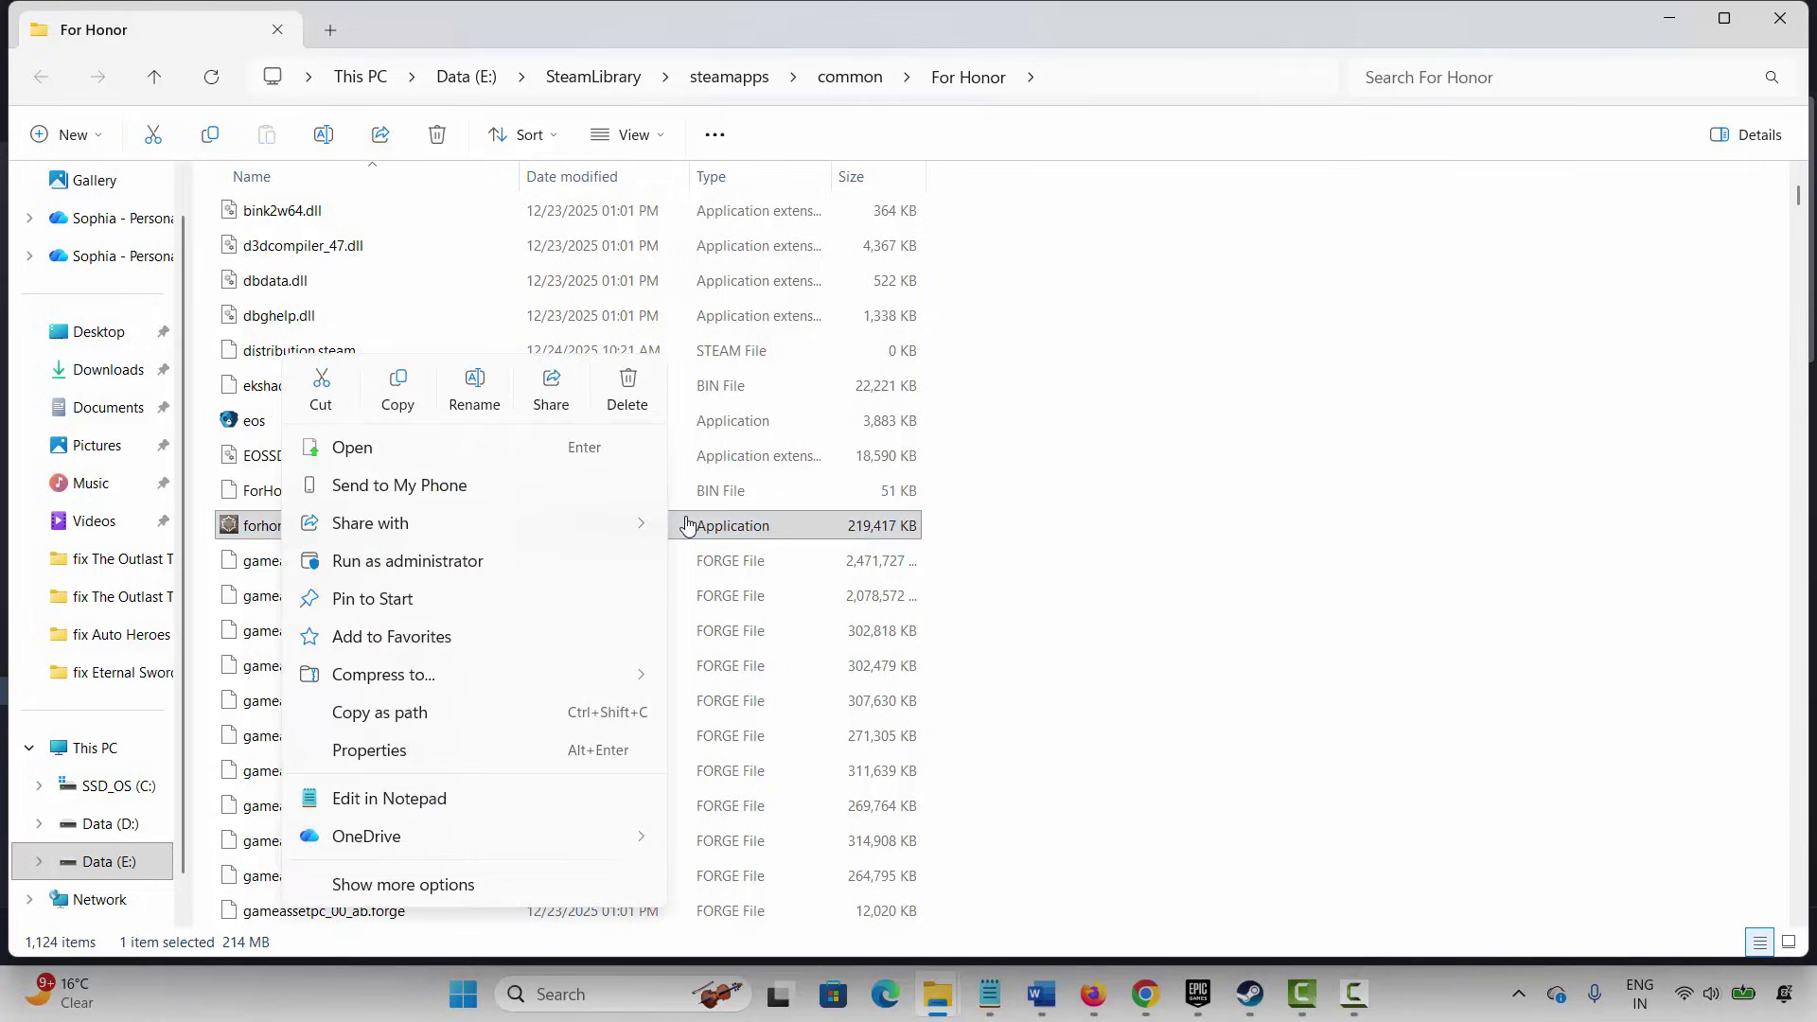
key("Escape")
key("alt+Return")
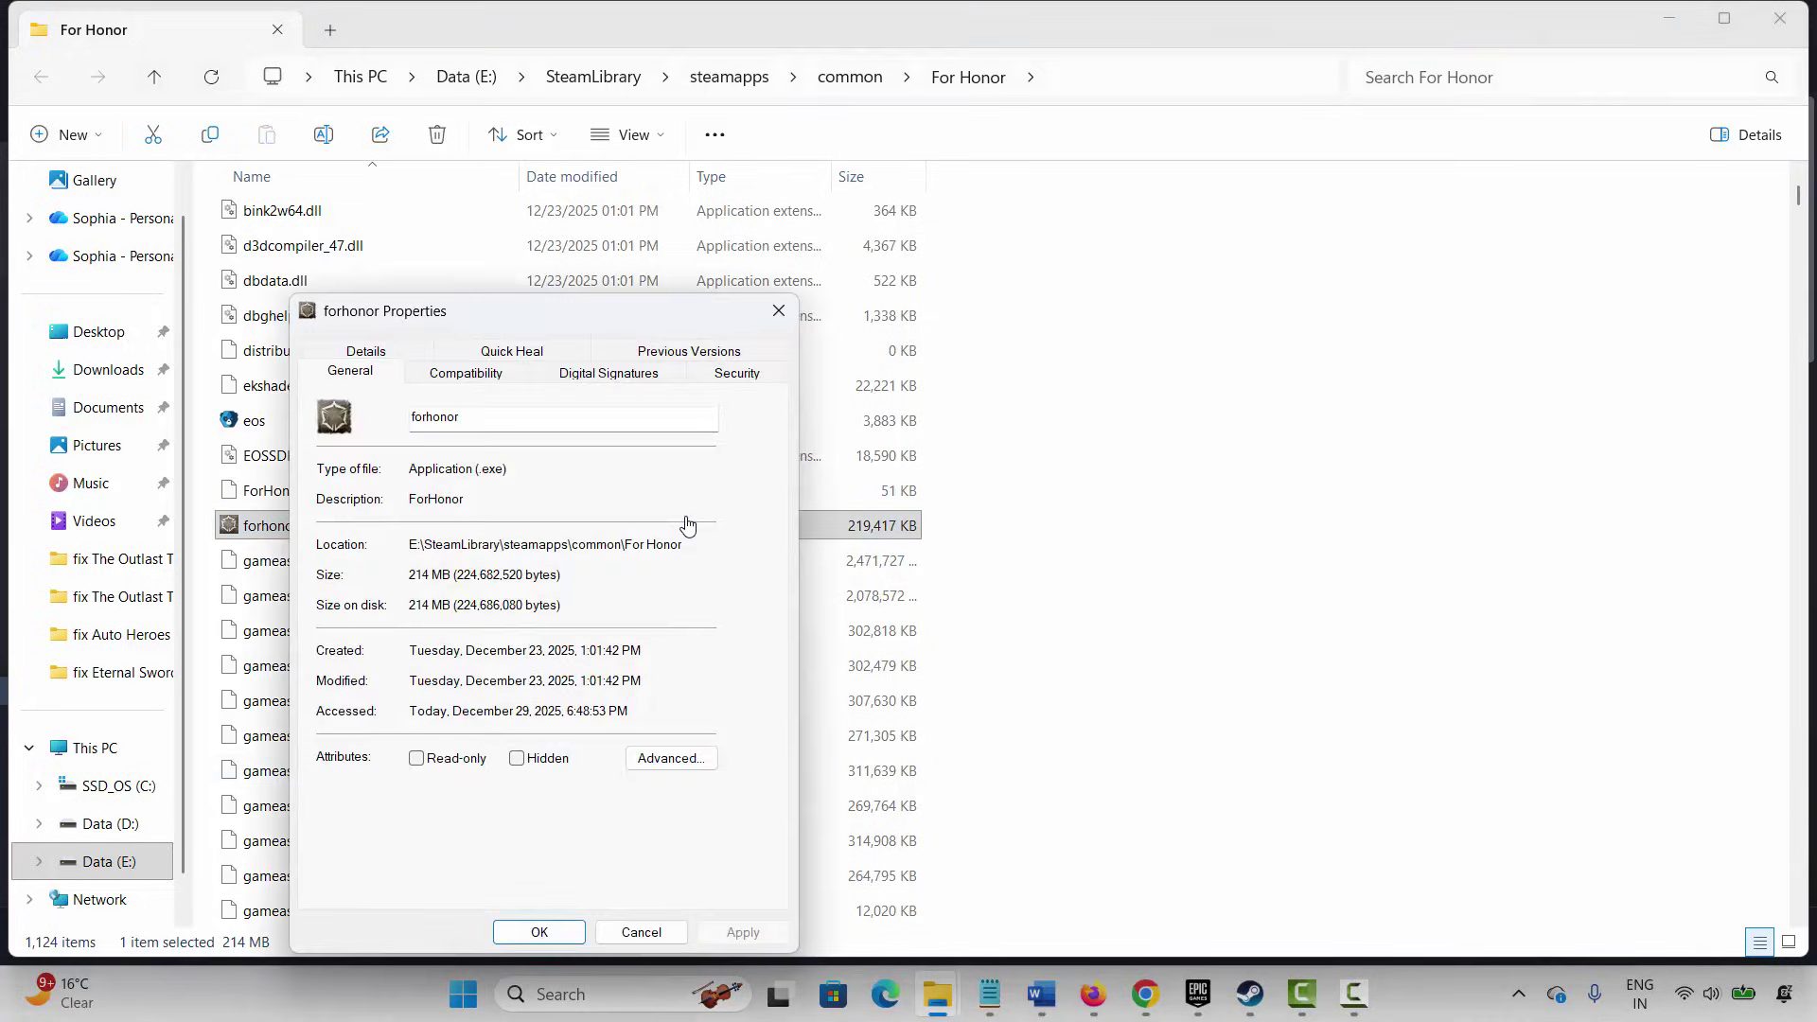
key("ctrl+Tab")
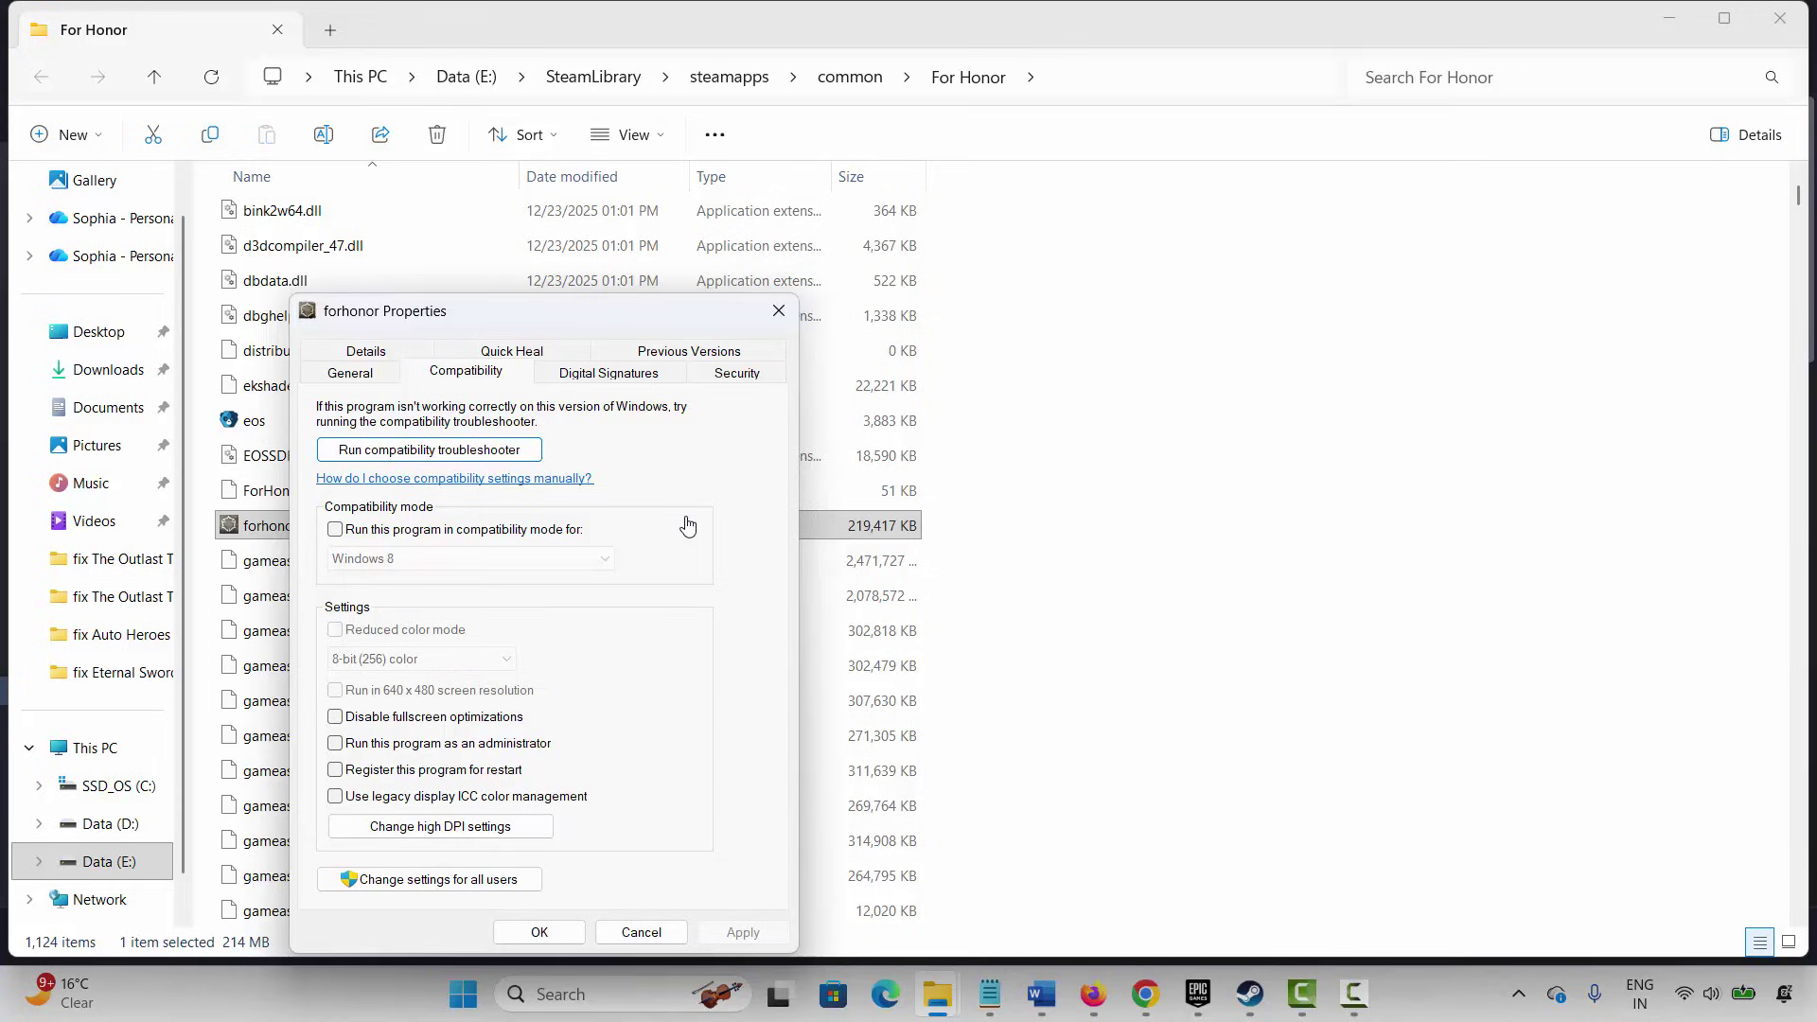
key("alt+a")
key("alt+a")
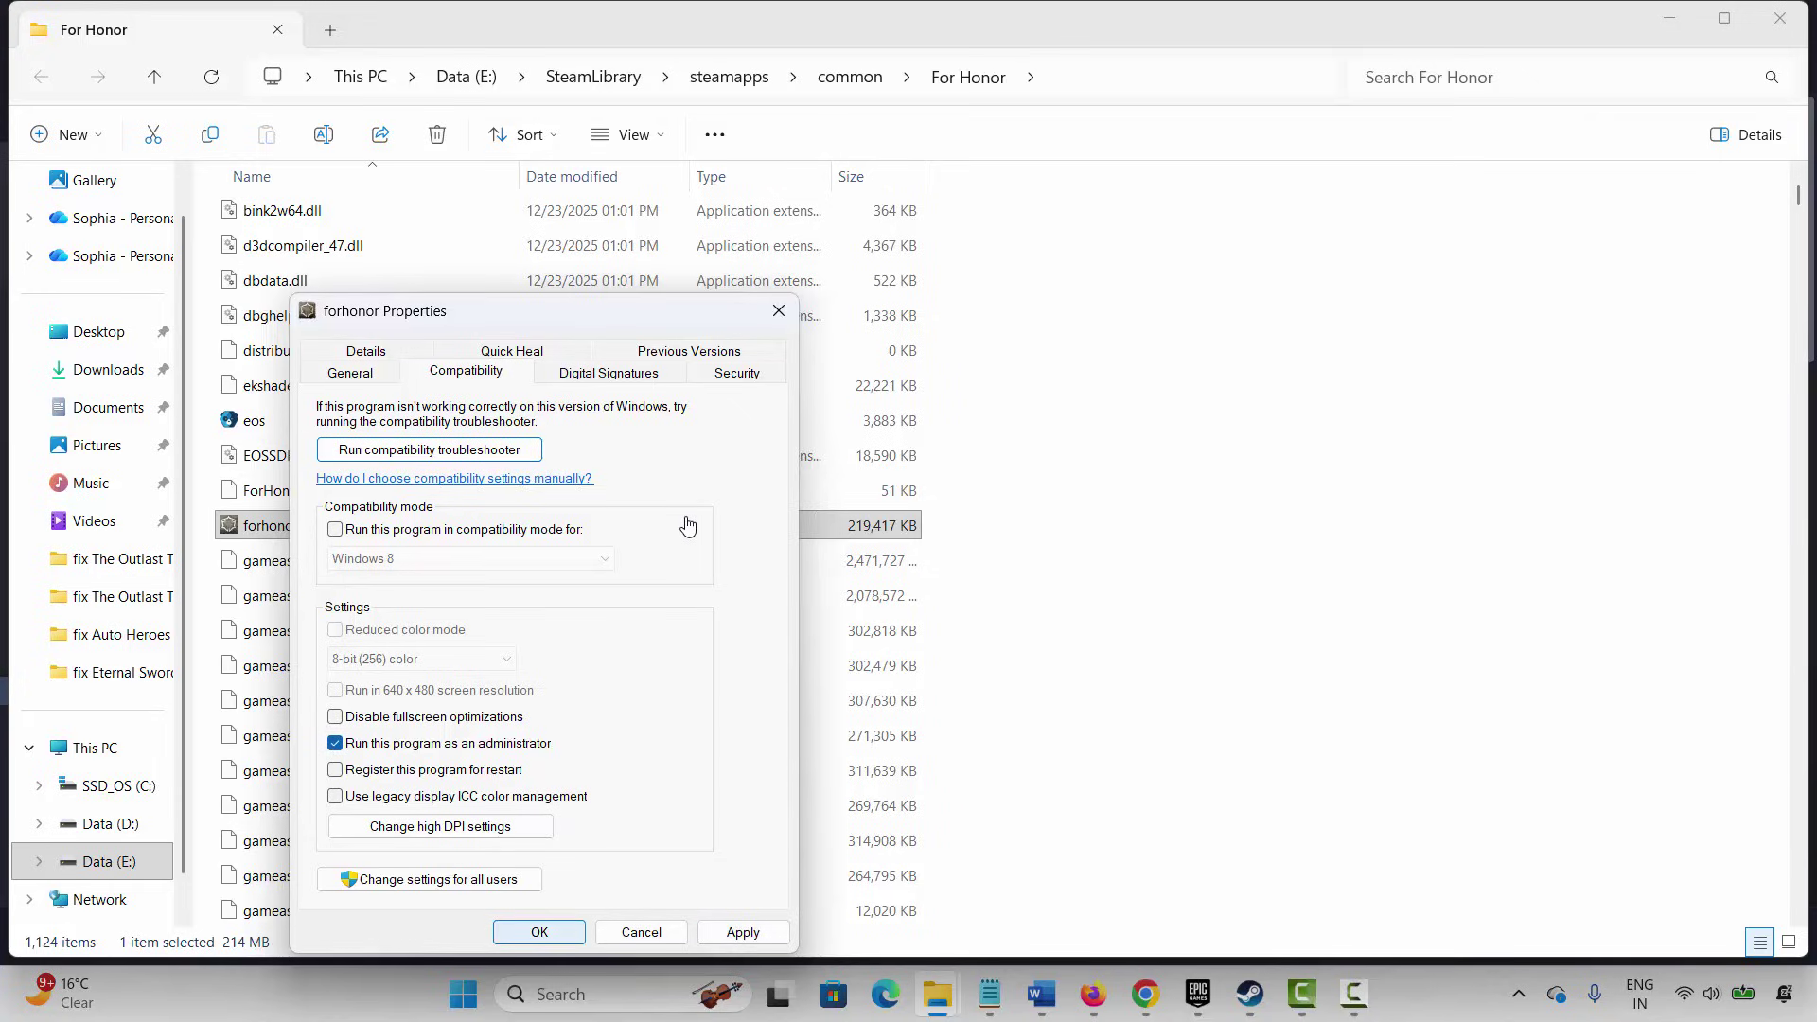
key("Return")
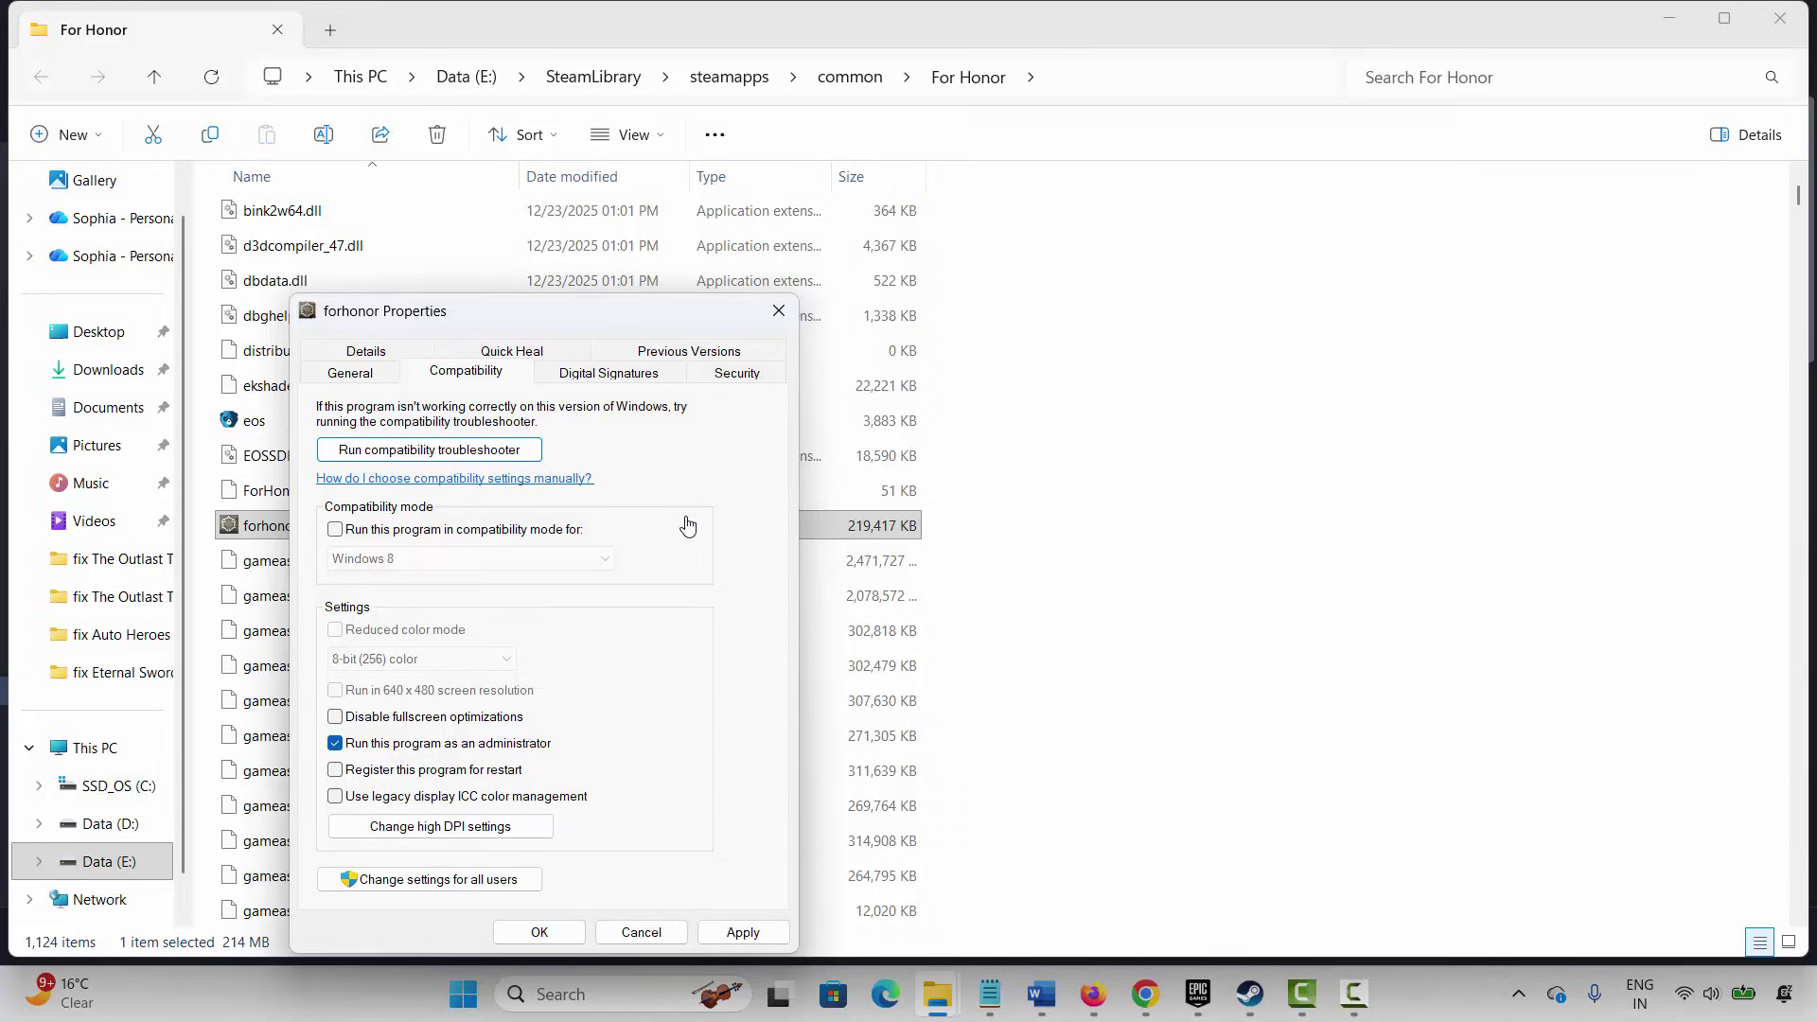
- Enable compatibility mode with Windows 8 for the forhonor application and apply the change
key("alt+r")
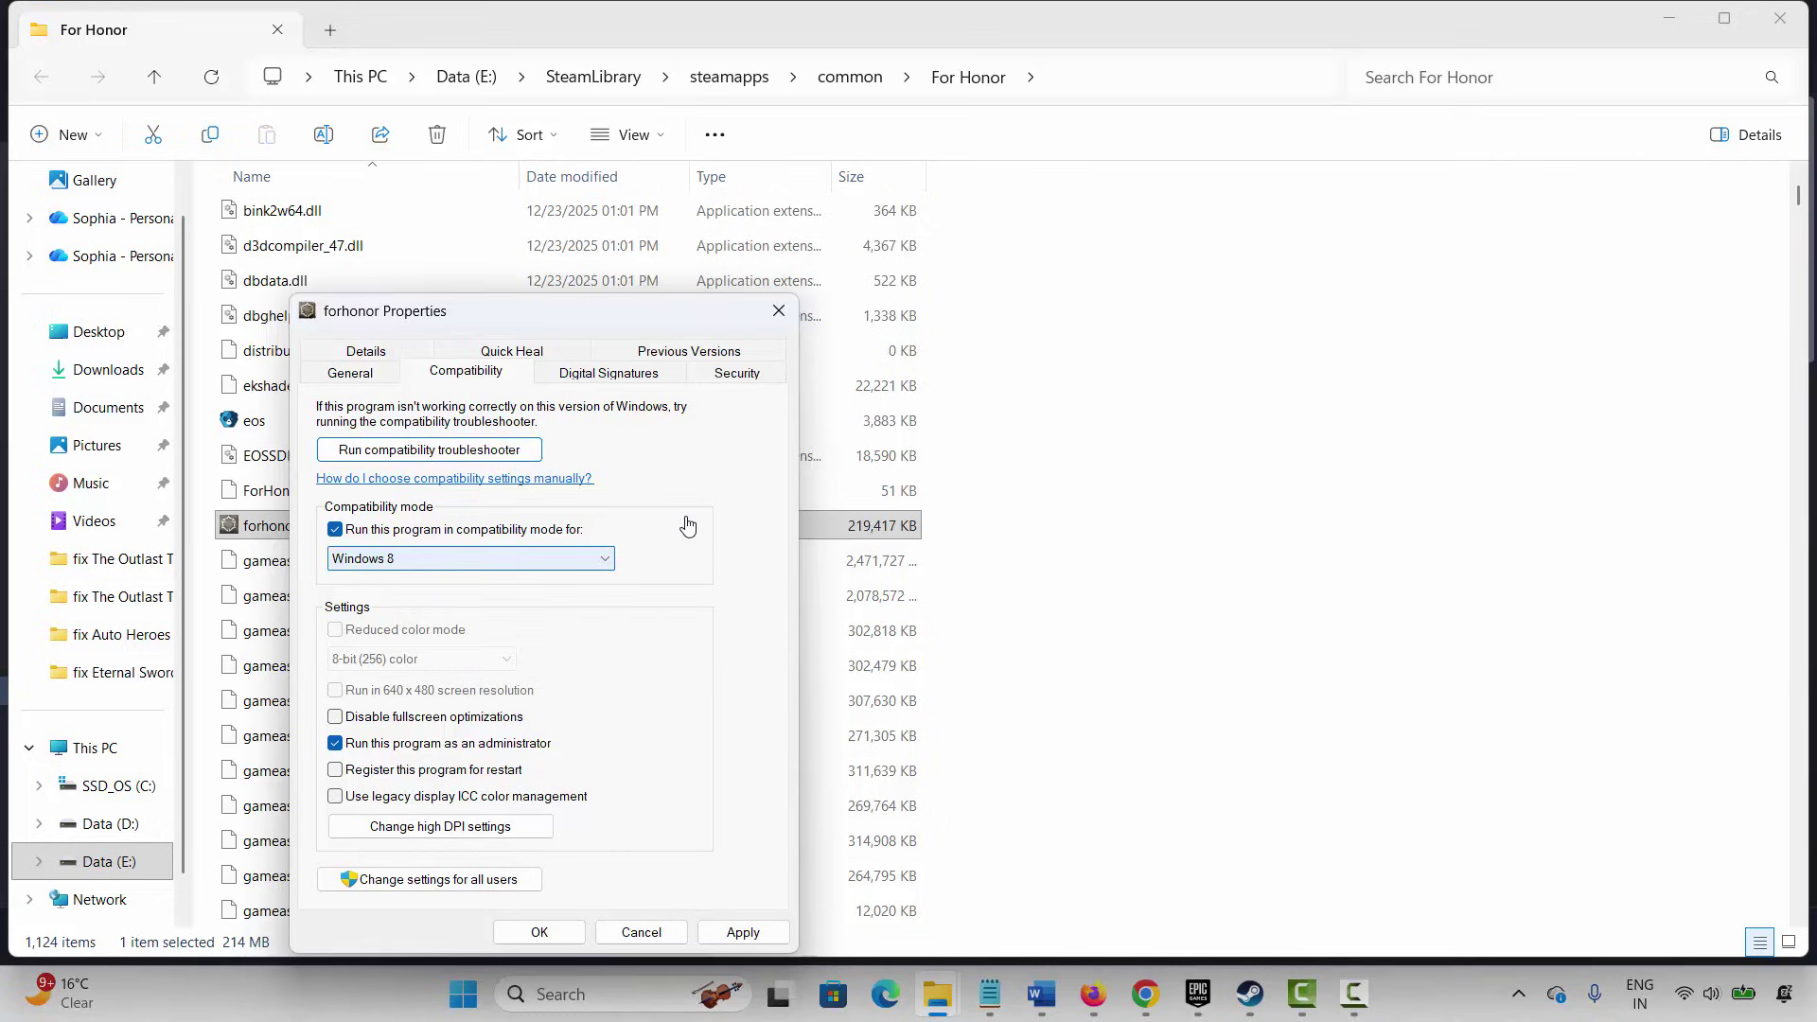
key("alt+Down")
key("Up")
key("Escape")
key("alt+a")
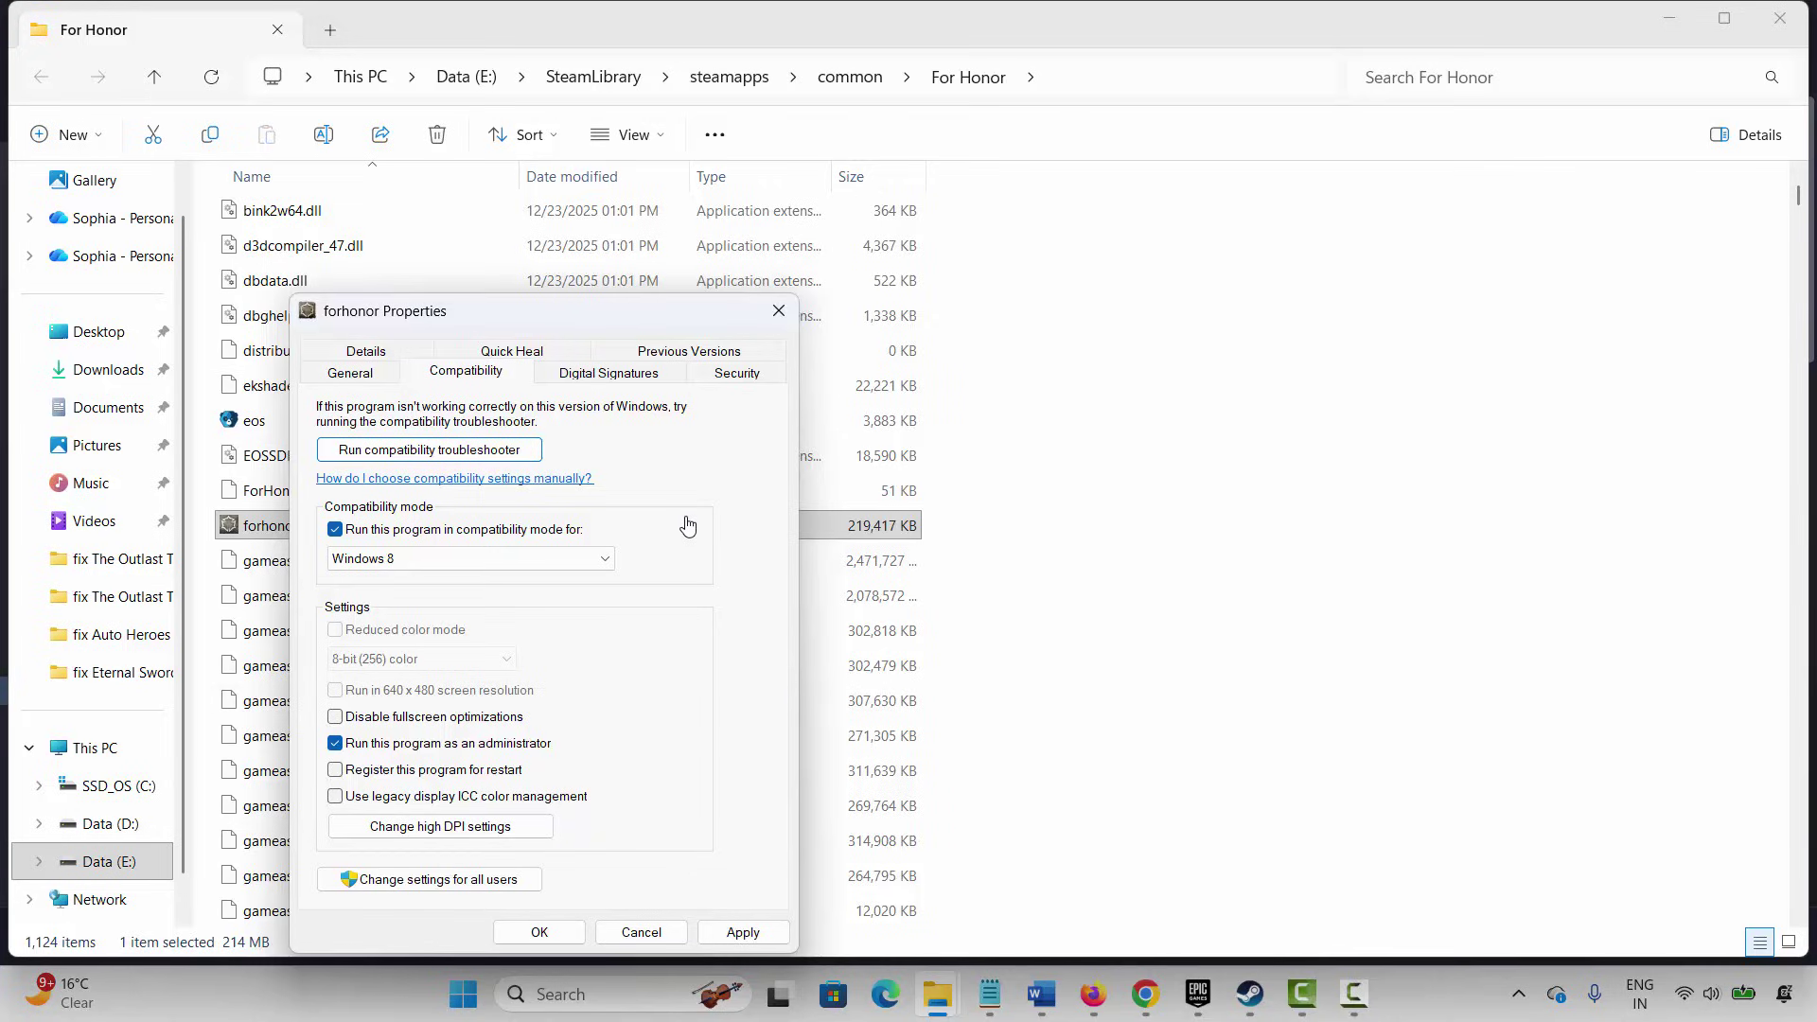
- Toggle forhonor's fullscreen optimizations and run-as-administrator options, and accept the properties
key("alt+d")
key("space")
left_click(335, 716)
left_click(335, 742)
key("Return")
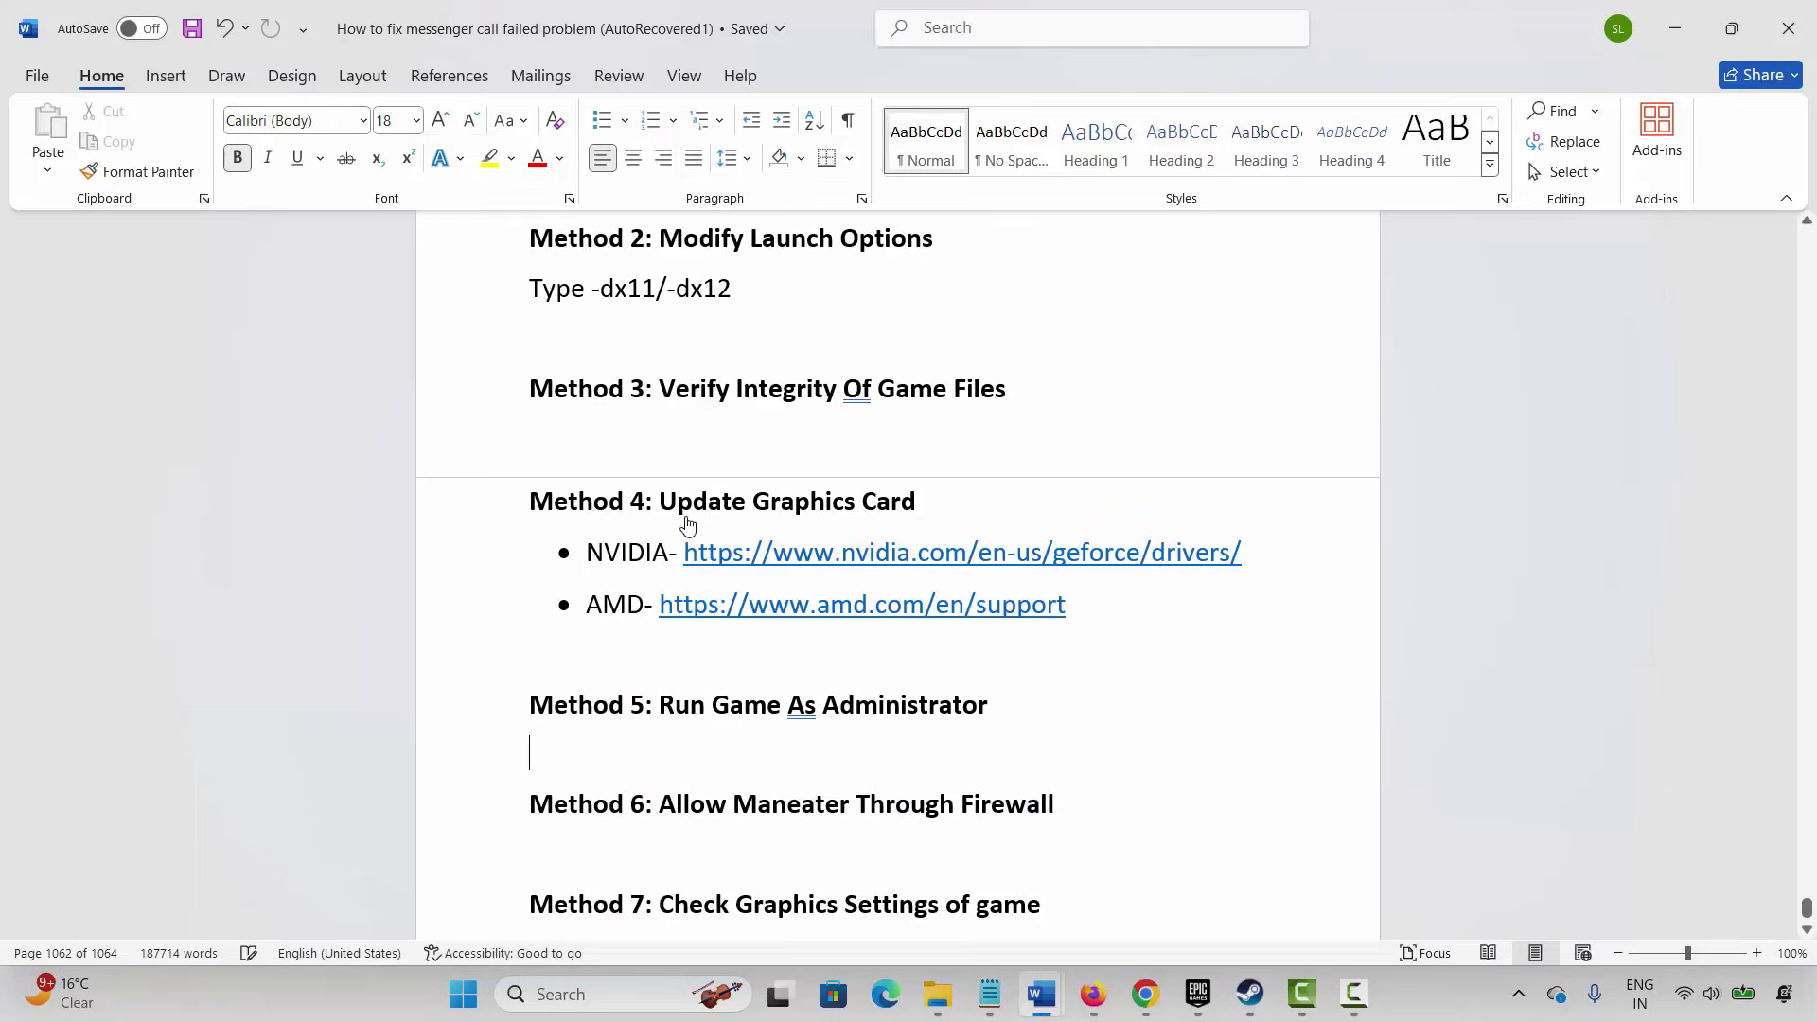
- Place the text cursor under the "Method 6: Allow Maneater Through Firewall" heading in the document
scroll(688, 526, "down", 1)
left_click(478, 692)
key("Down")
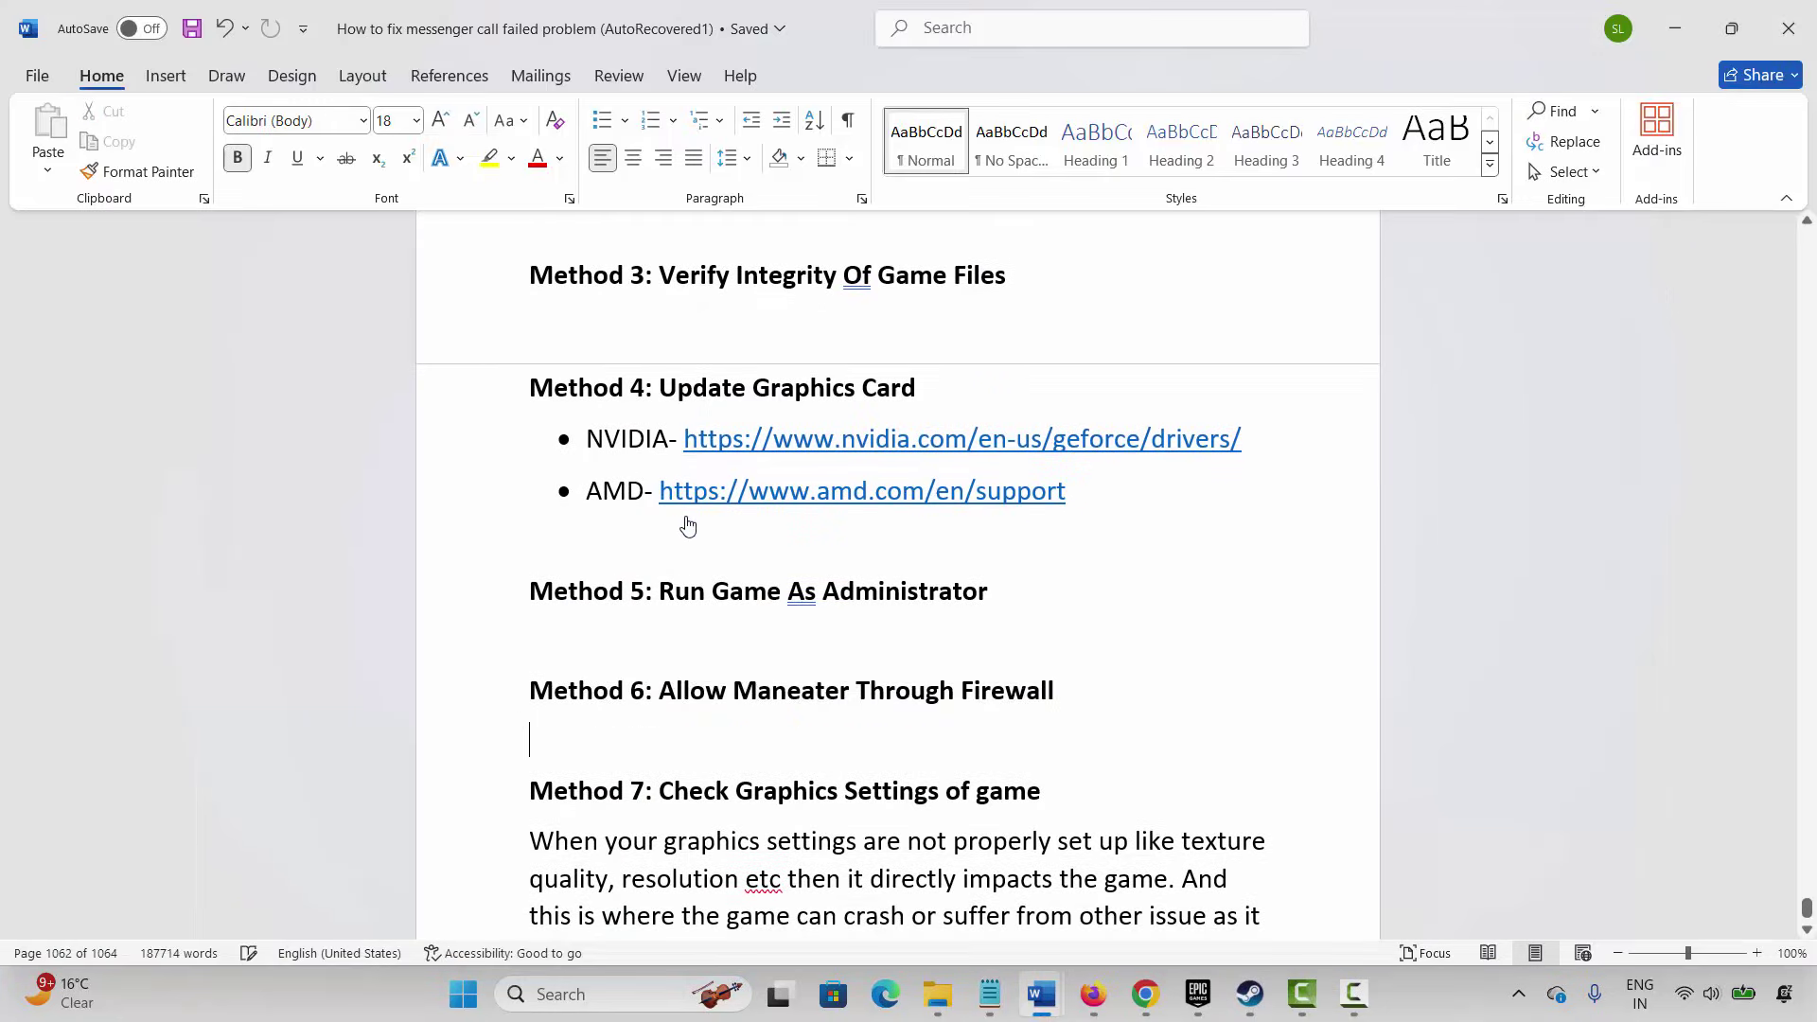
- Open the Windows Defender Firewall allowed apps, unlock the settings for changes, and find FOR HONOR in the list
key("super+s")
left_click(639, 616)
key("Return")
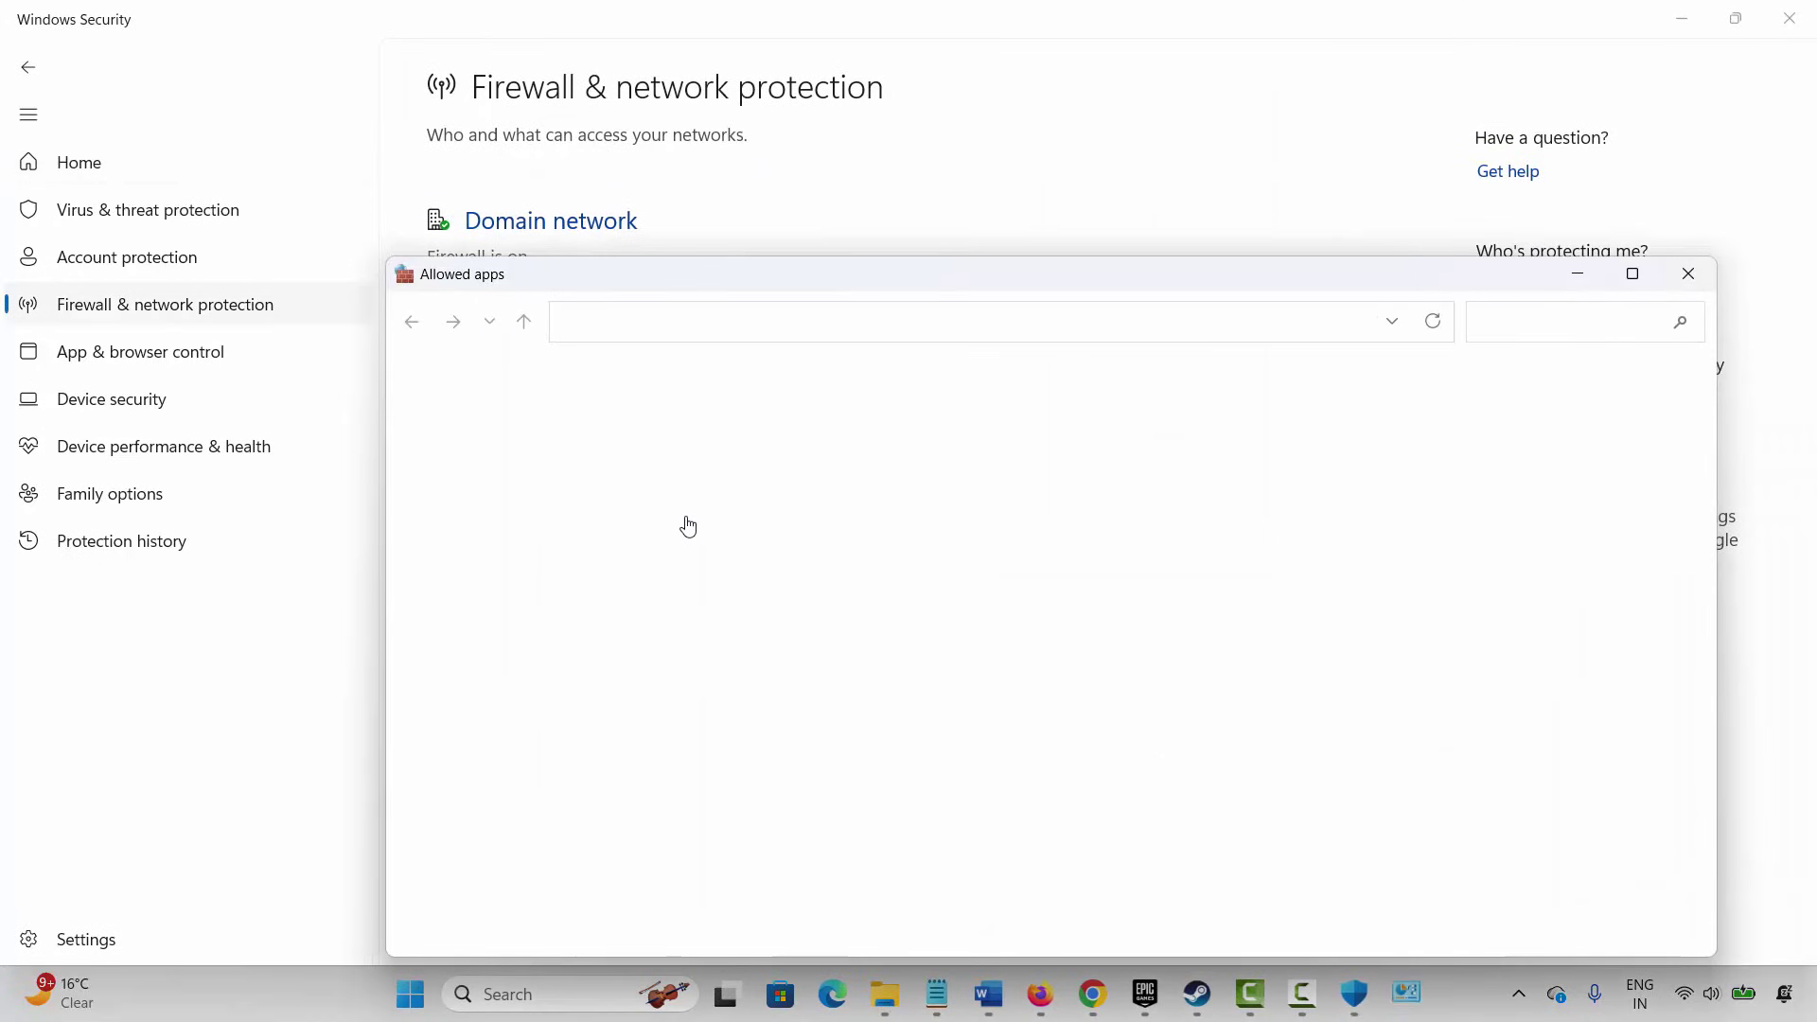
key("alt+n")
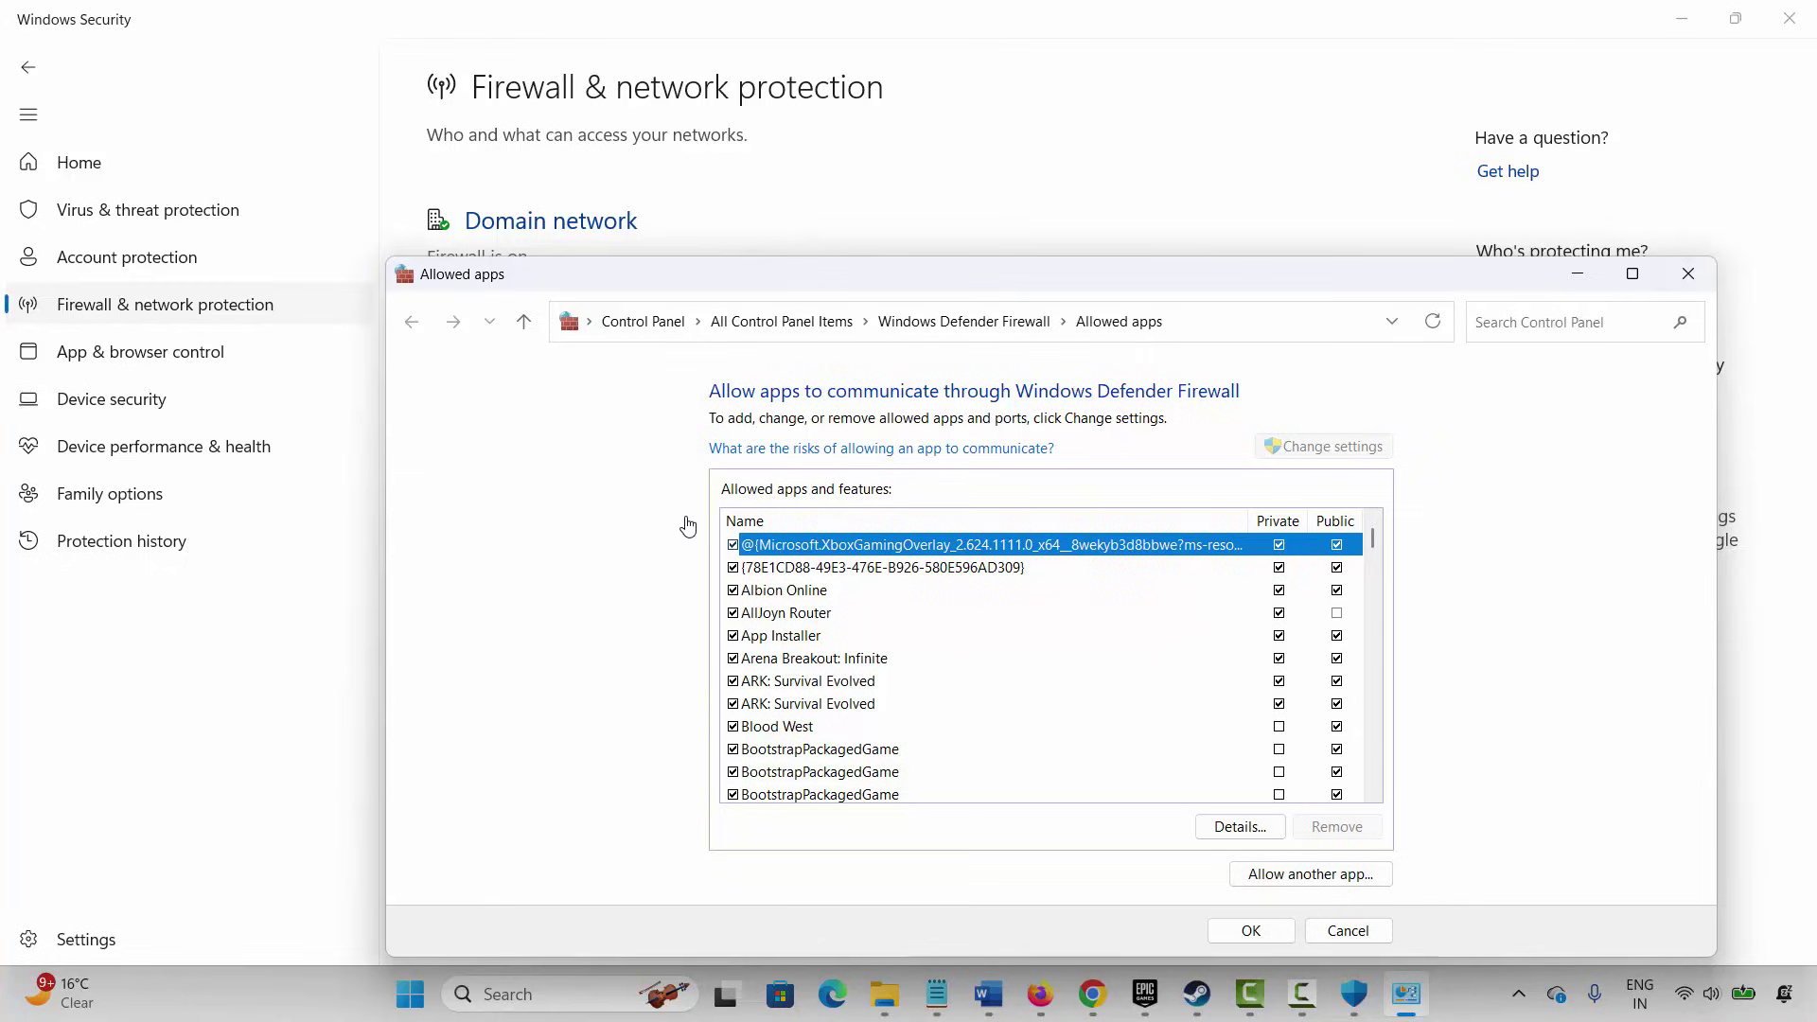
scroll(688, 525, "down", 3)
scroll(688, 525, "down", 6)
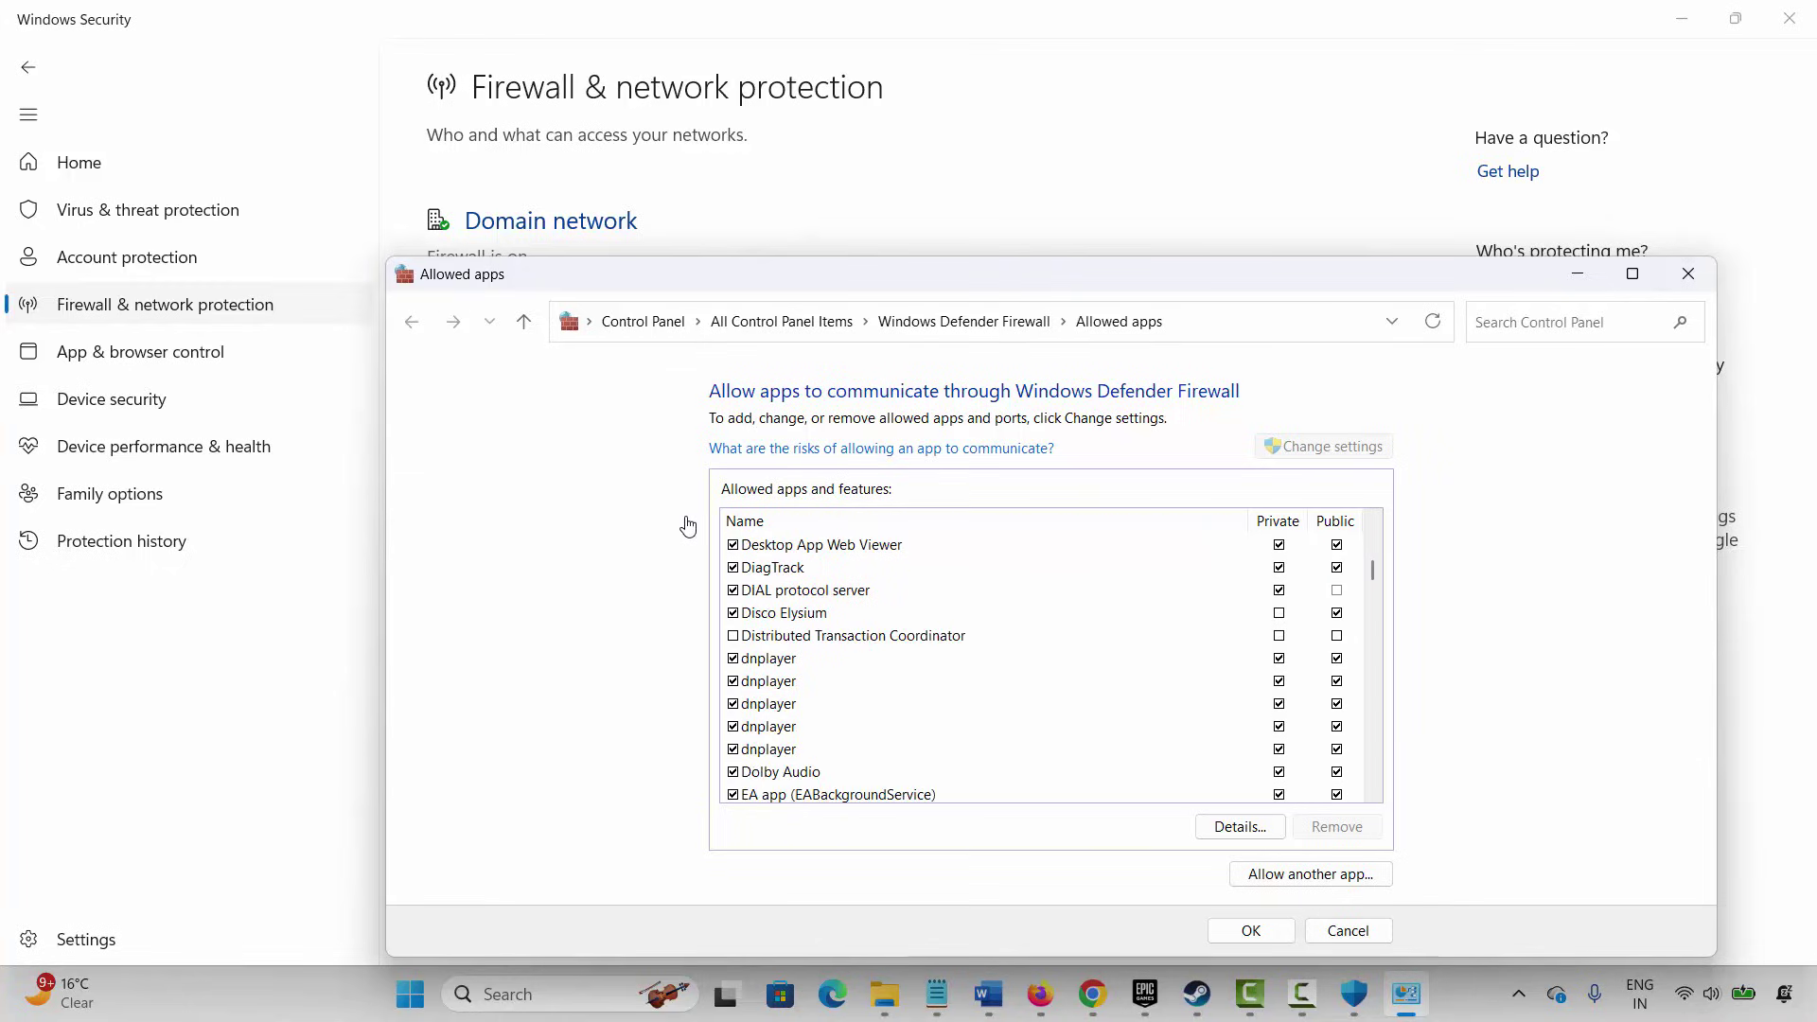
scroll(687, 525, "down", 5)
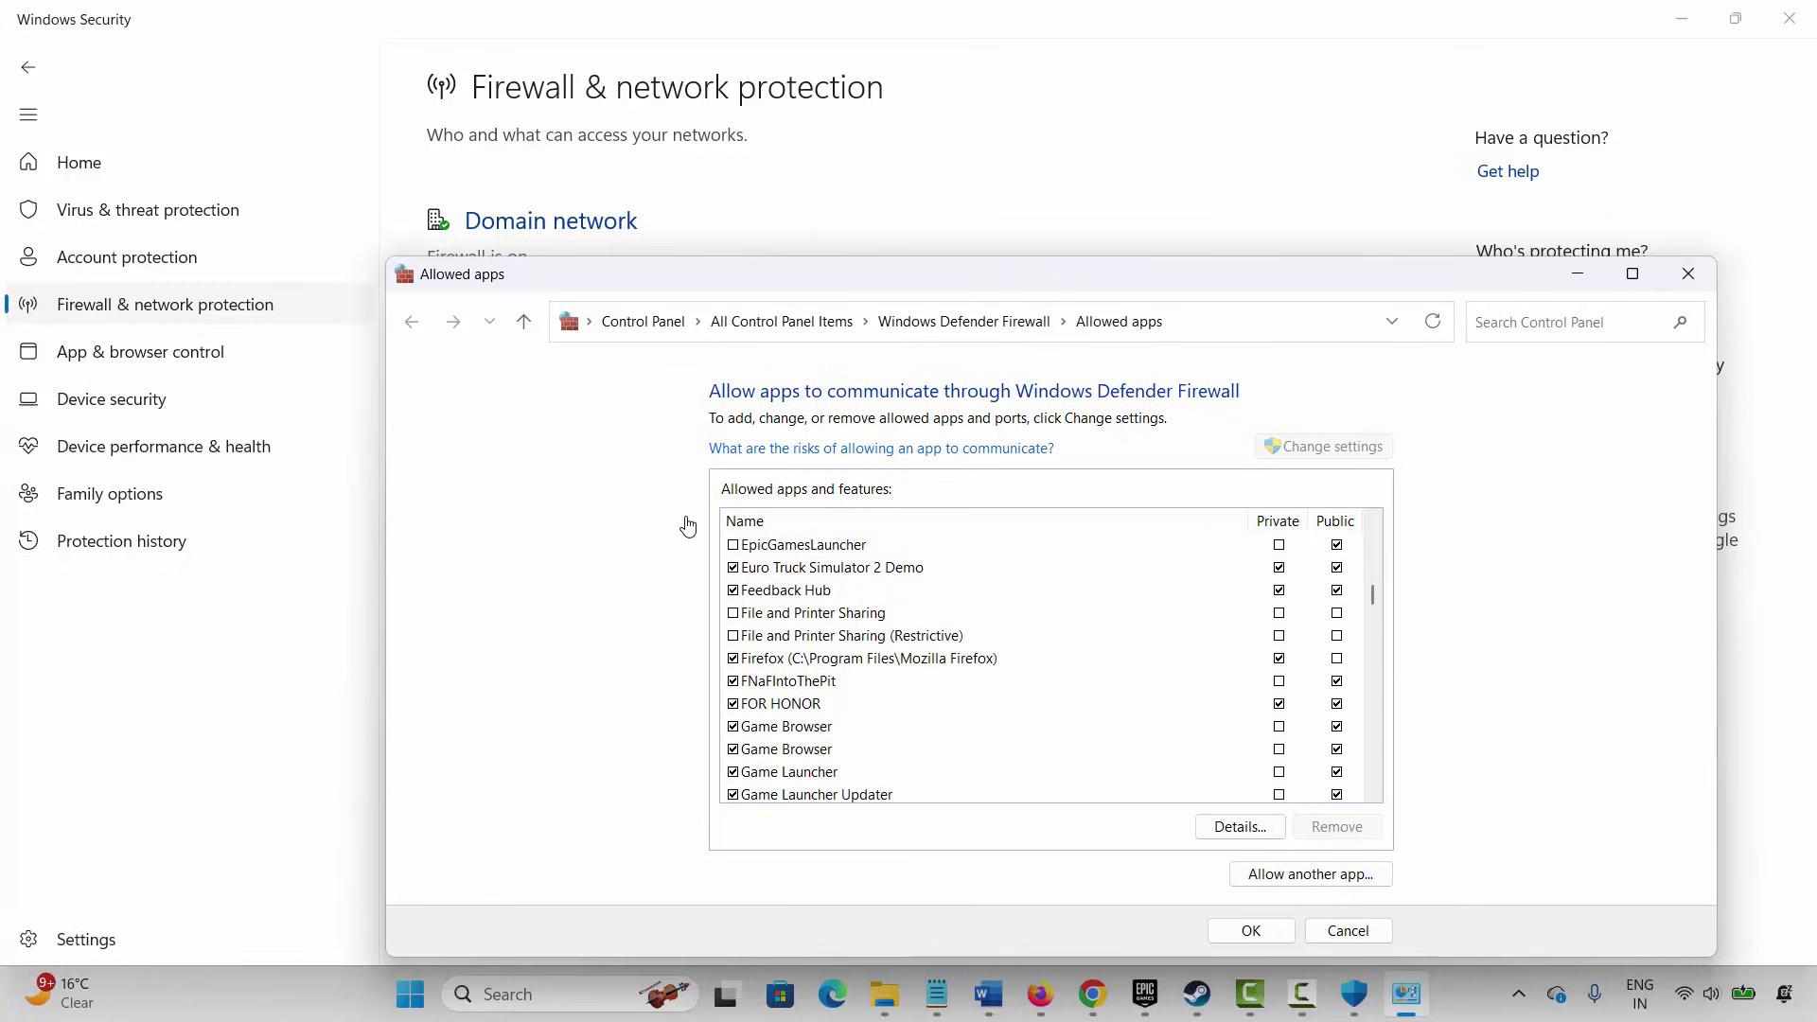
- Start allowing another app, browse up from the DiscoElysium folder for its program, and cancel adding it
key("Tab")
key("Tab")
key("Return")
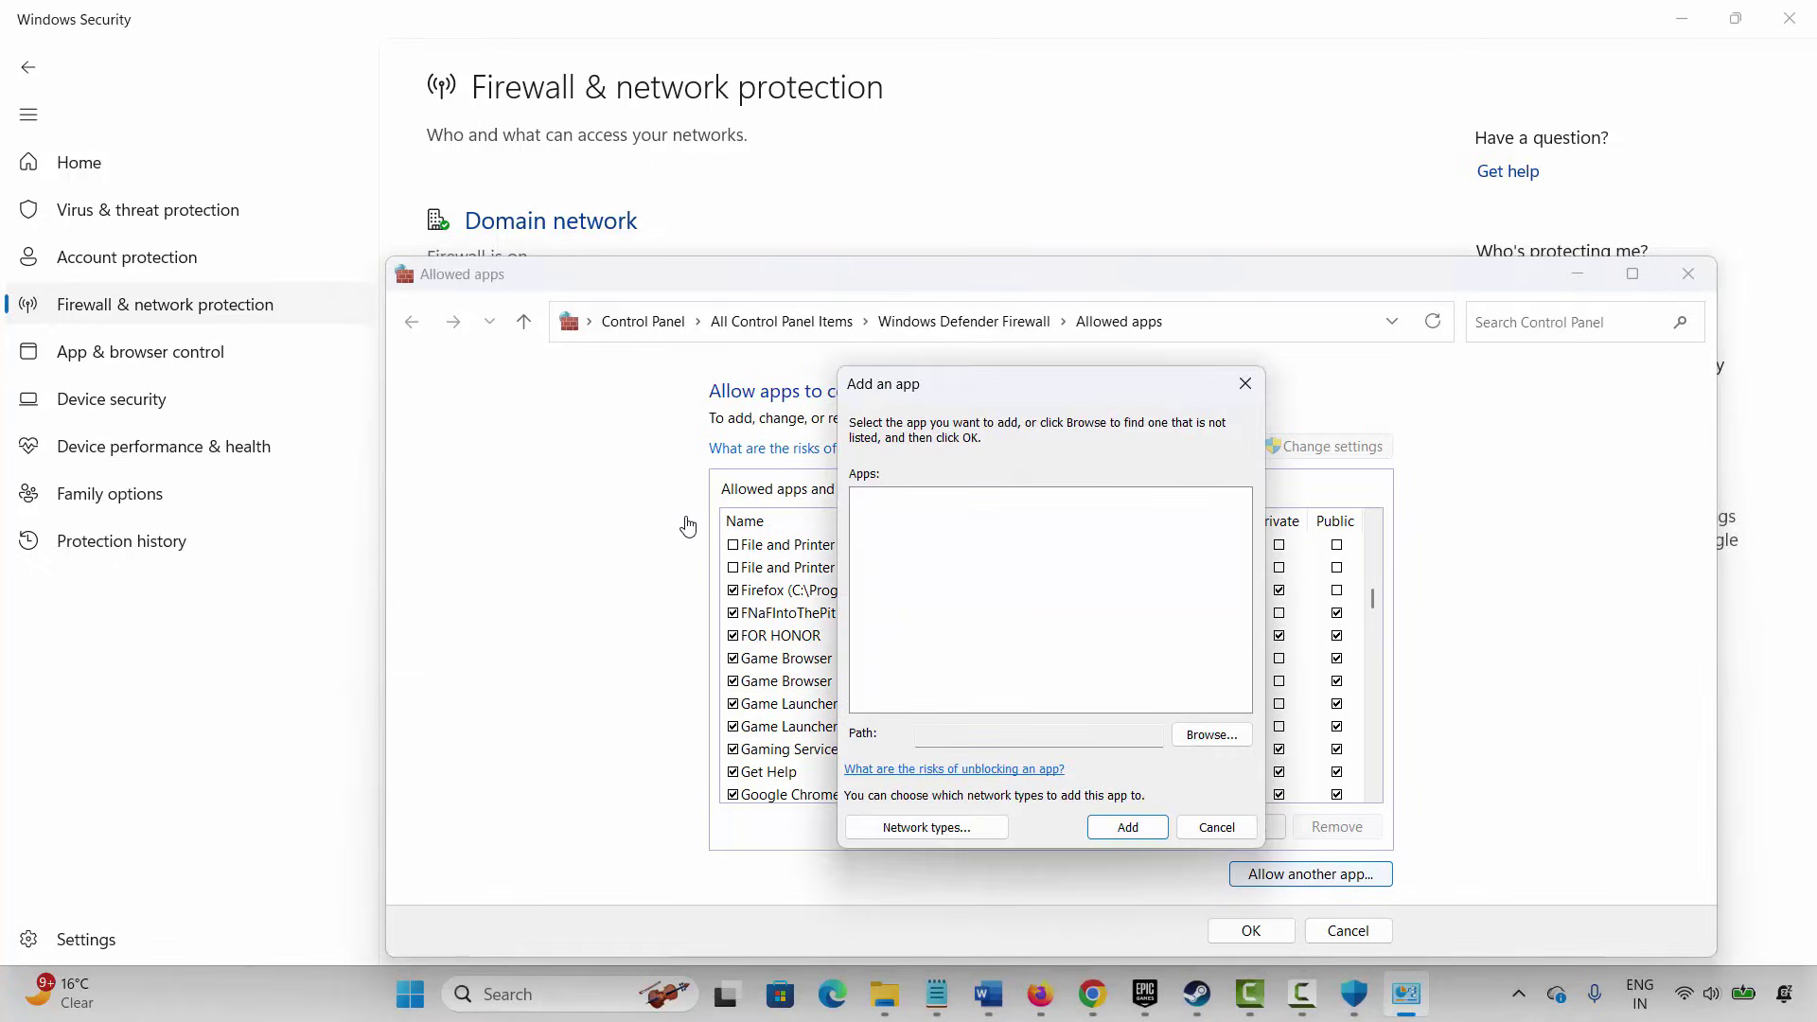
left_click(1211, 734)
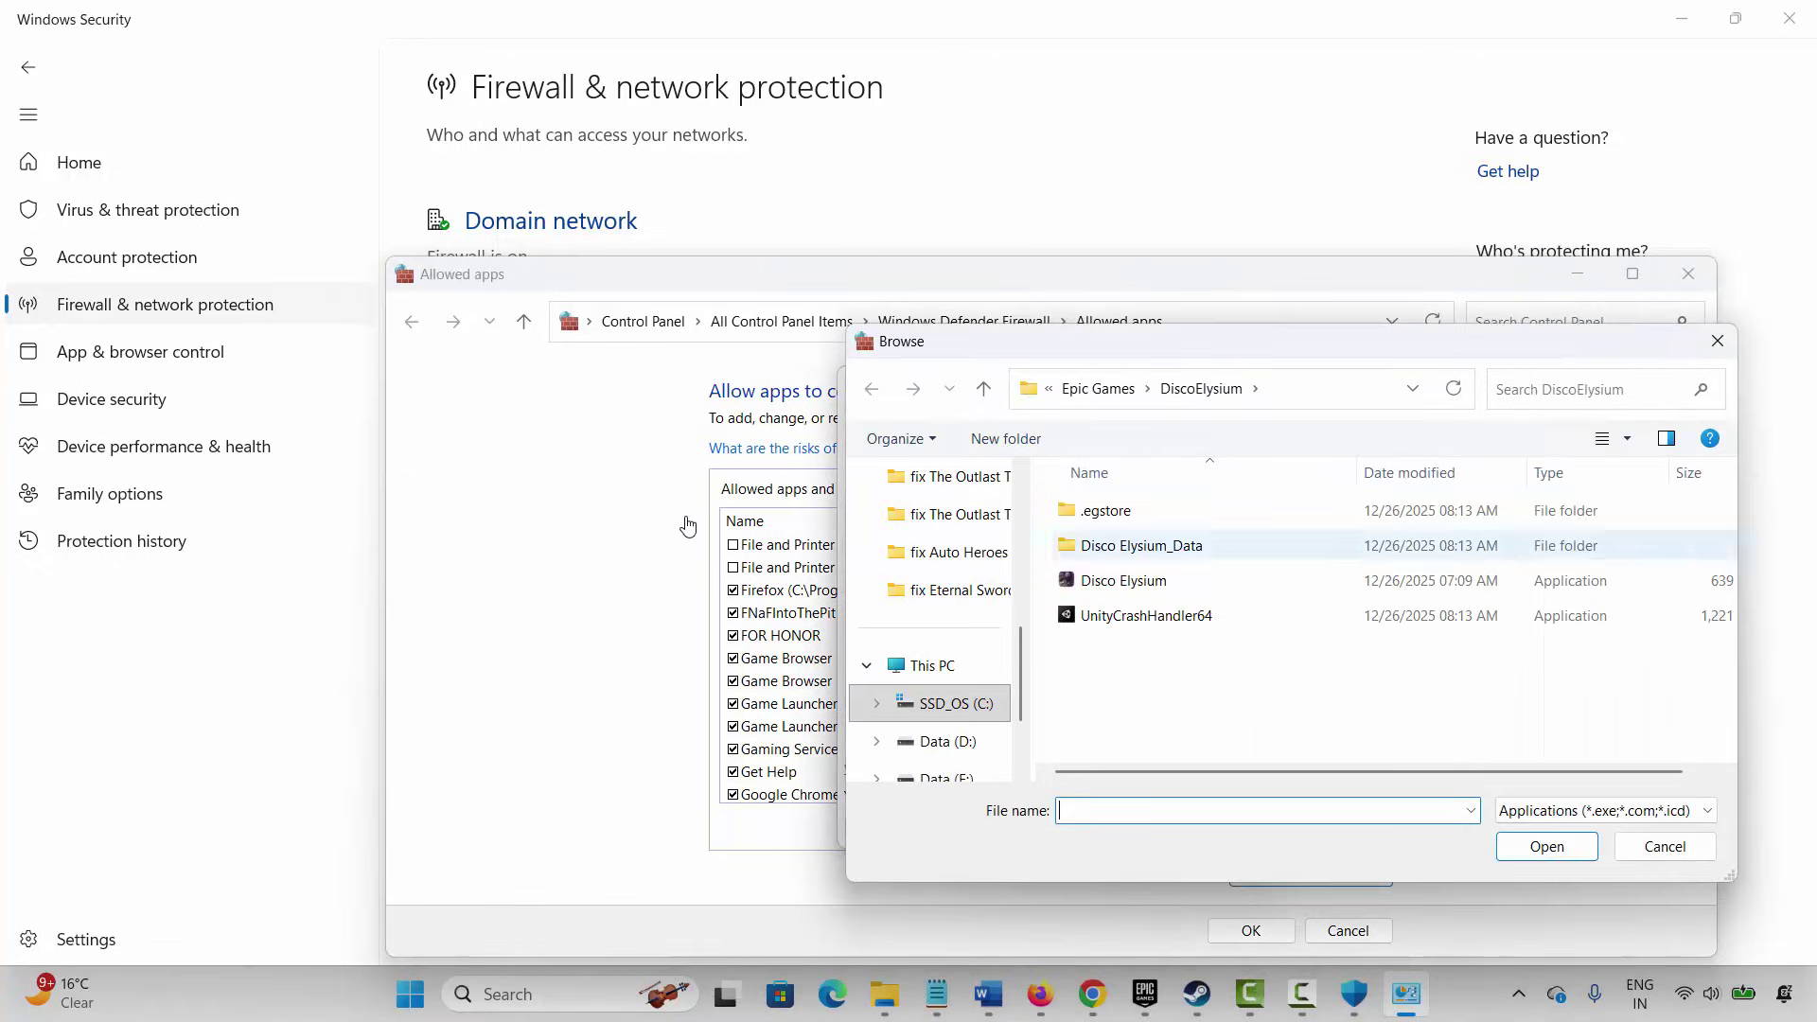
key("alt+Up")
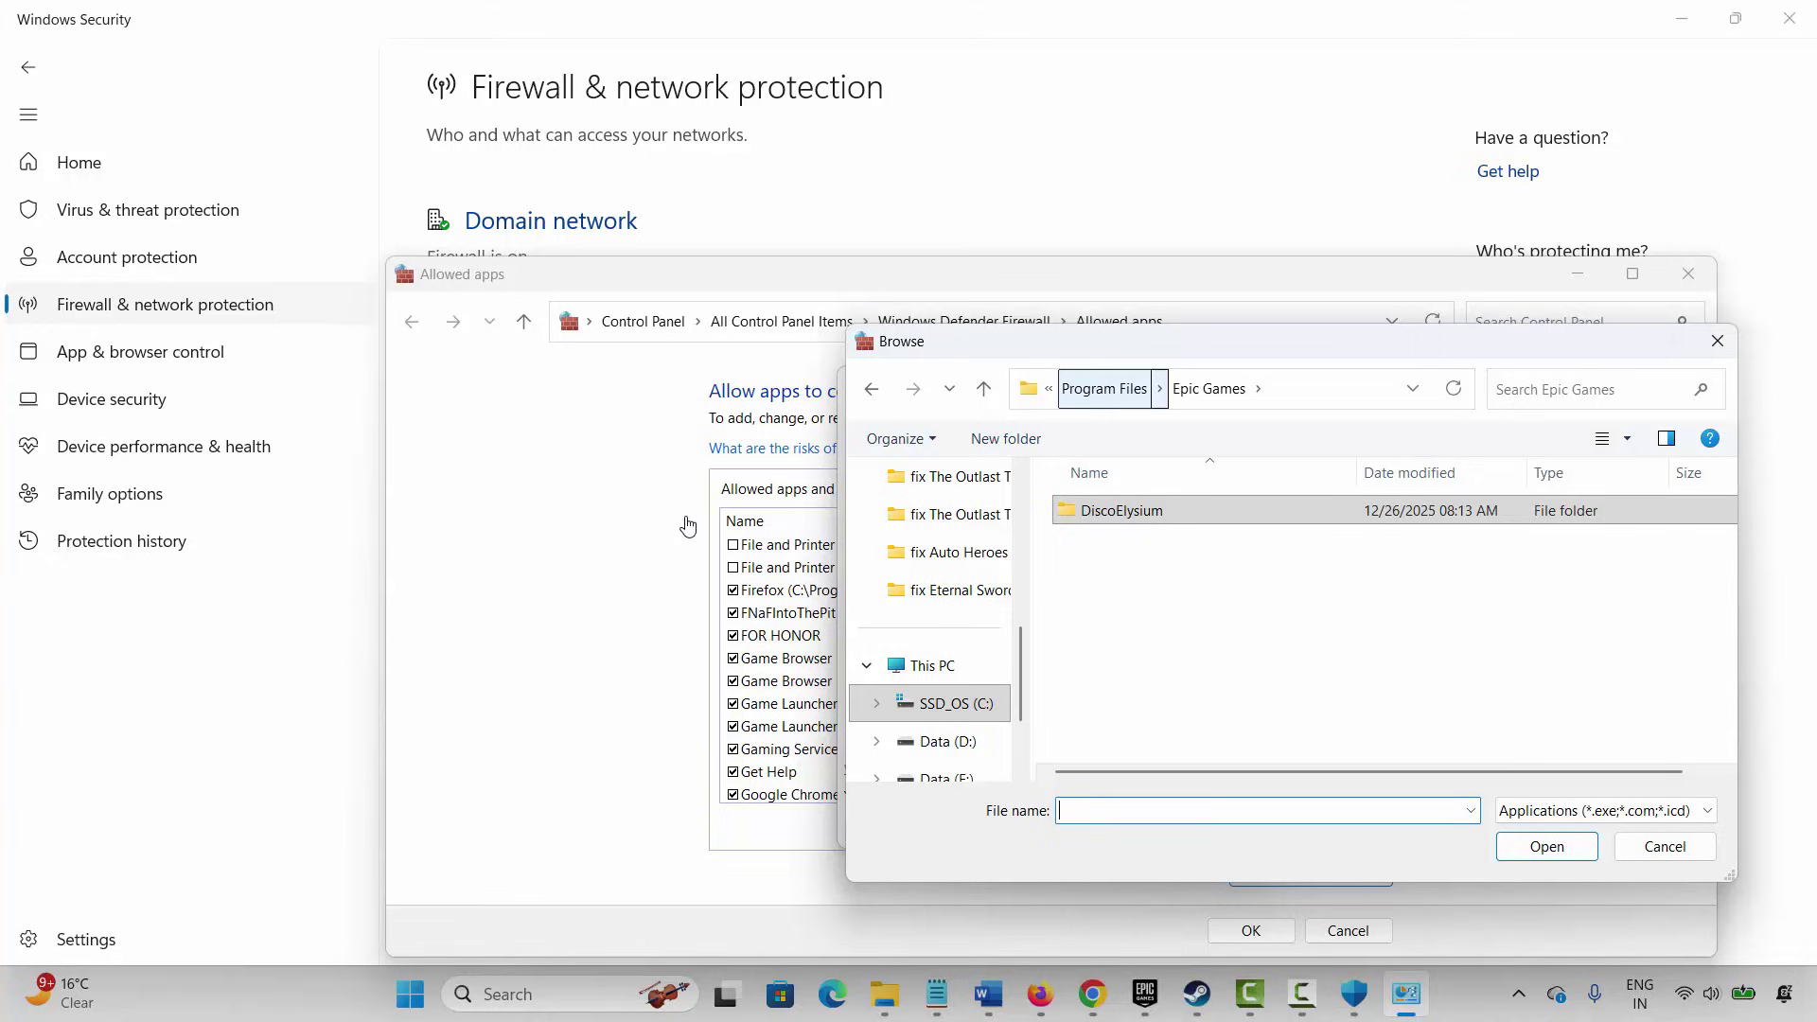
key("alt+Up")
key("Escape")
key("Escape")
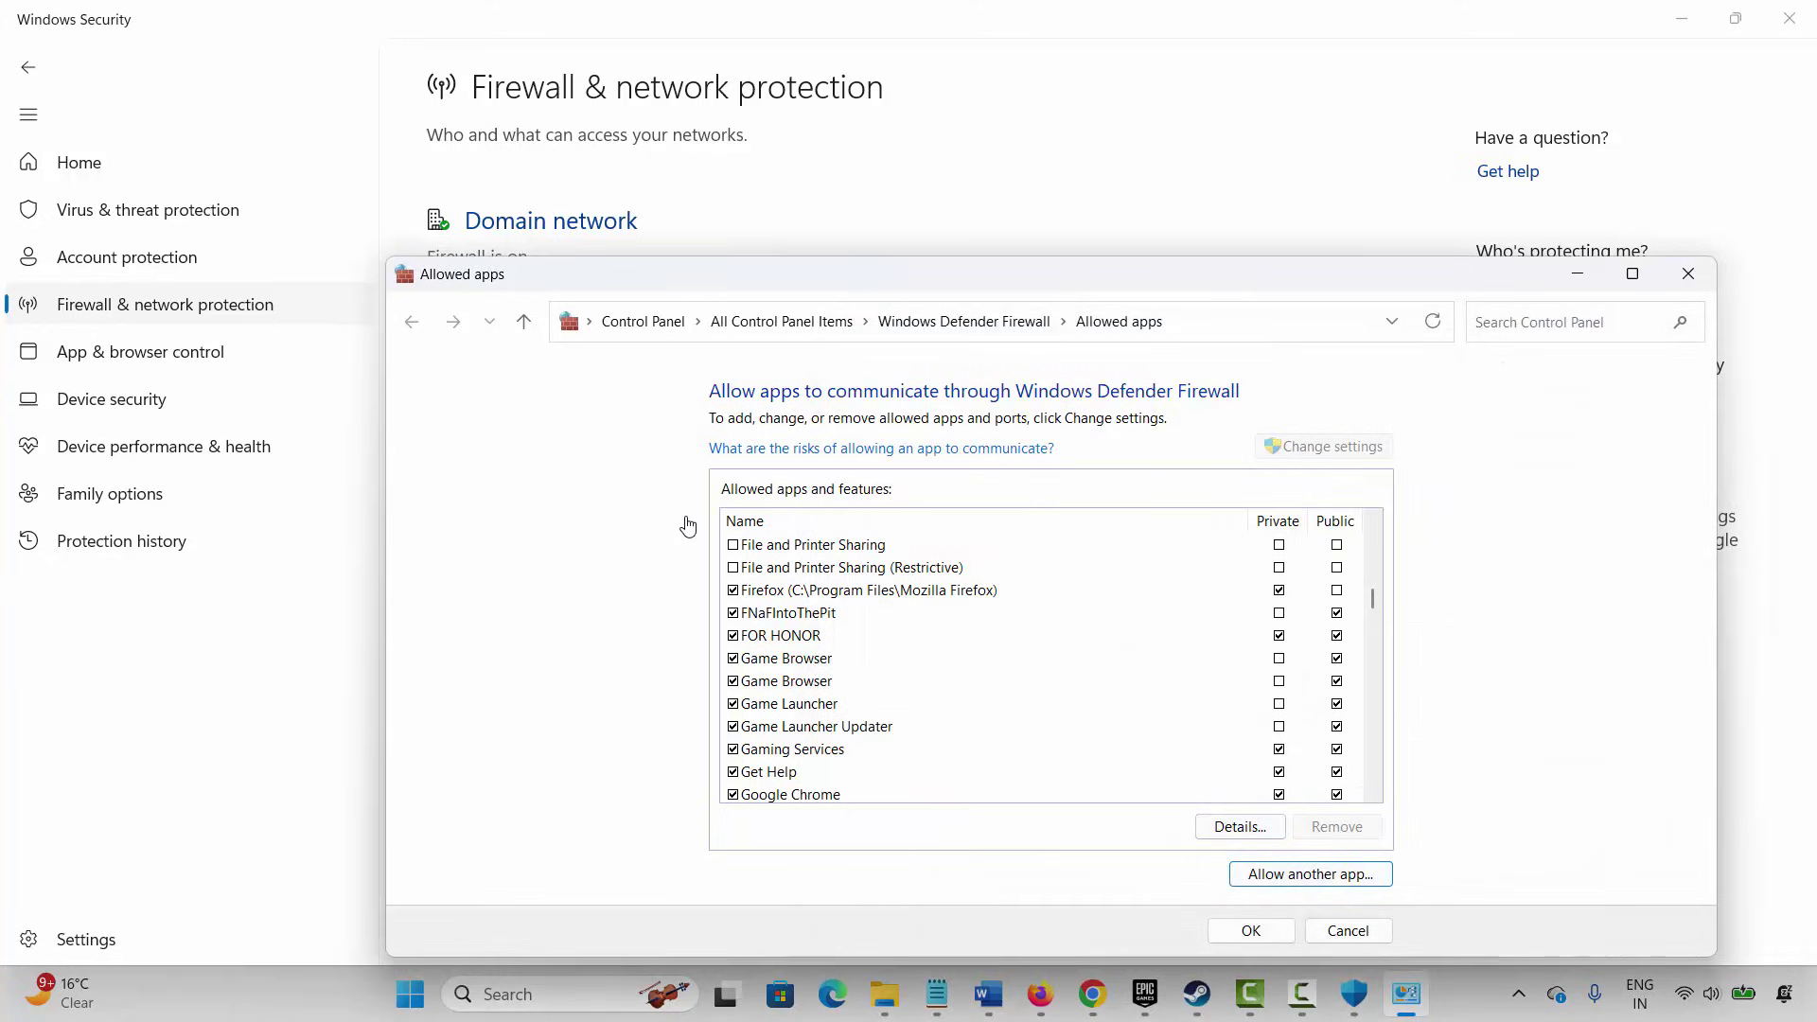
- Select the FOR HONOR entry among the allowed apps, accept the list and close Windows Security
key("shift+Tab")
key("shift+Tab")
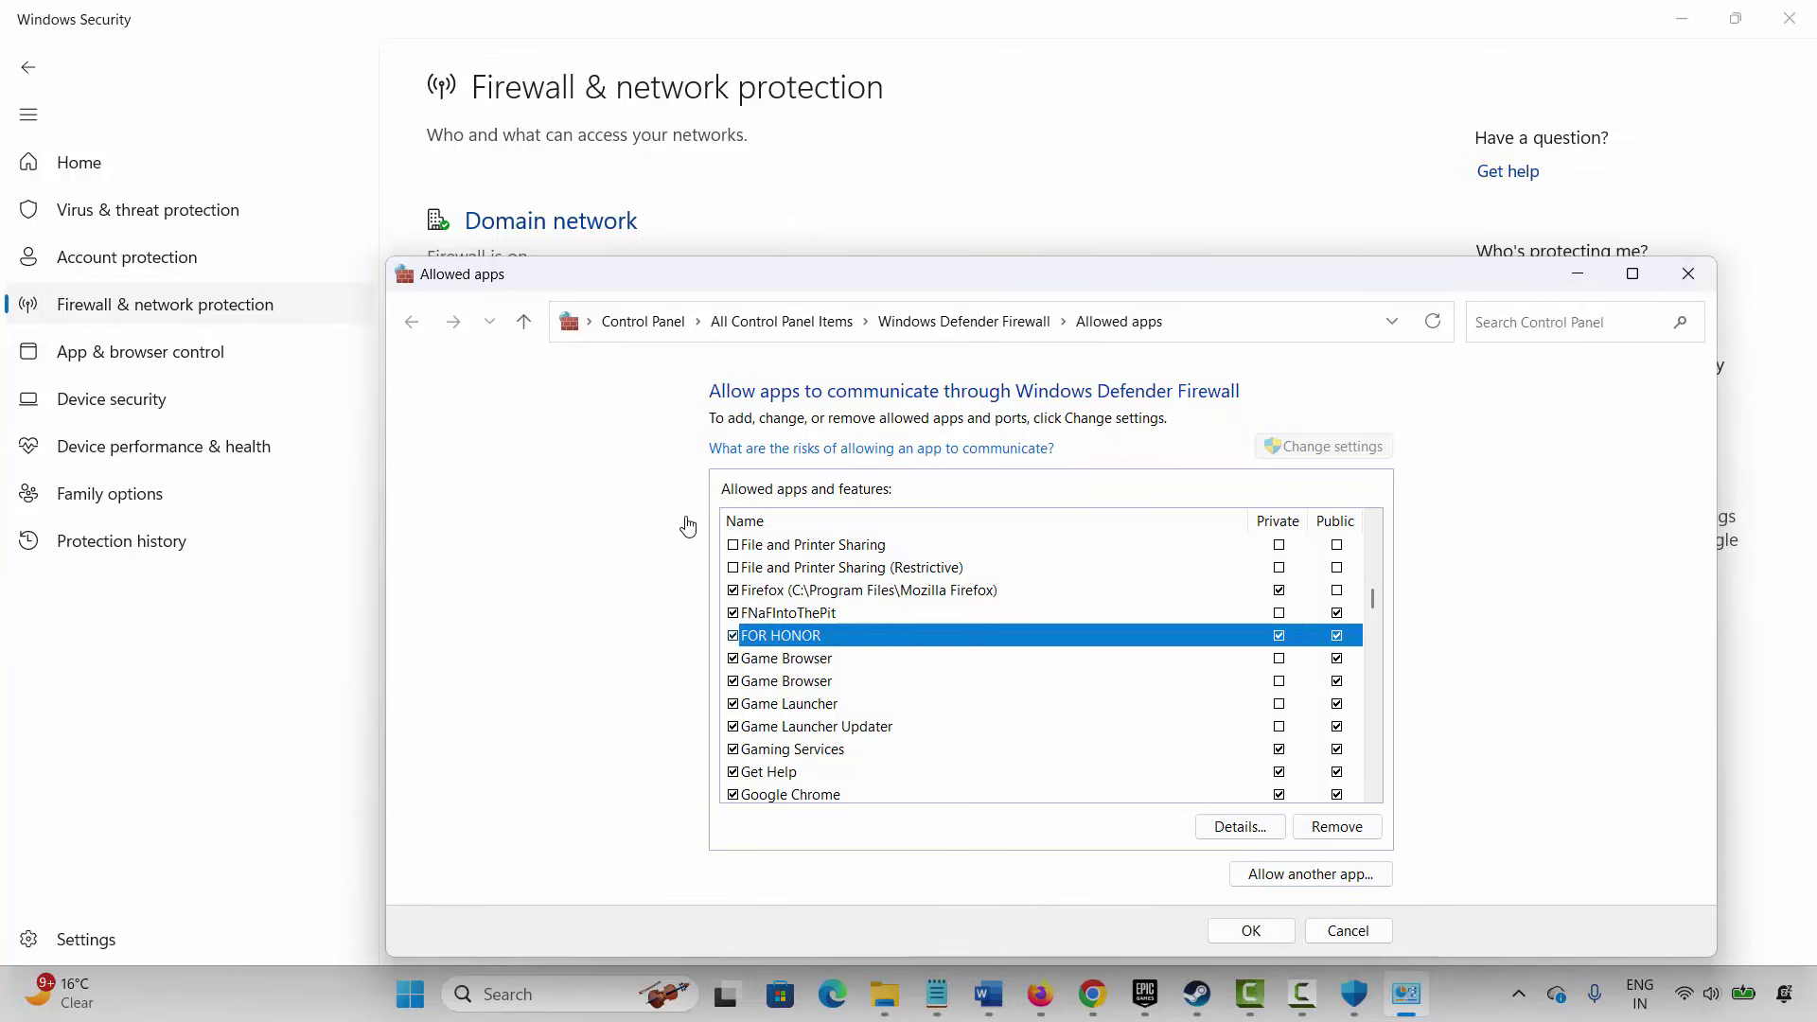
key("Tab")
key("Tab")
key("Return")
key("alt+F4")
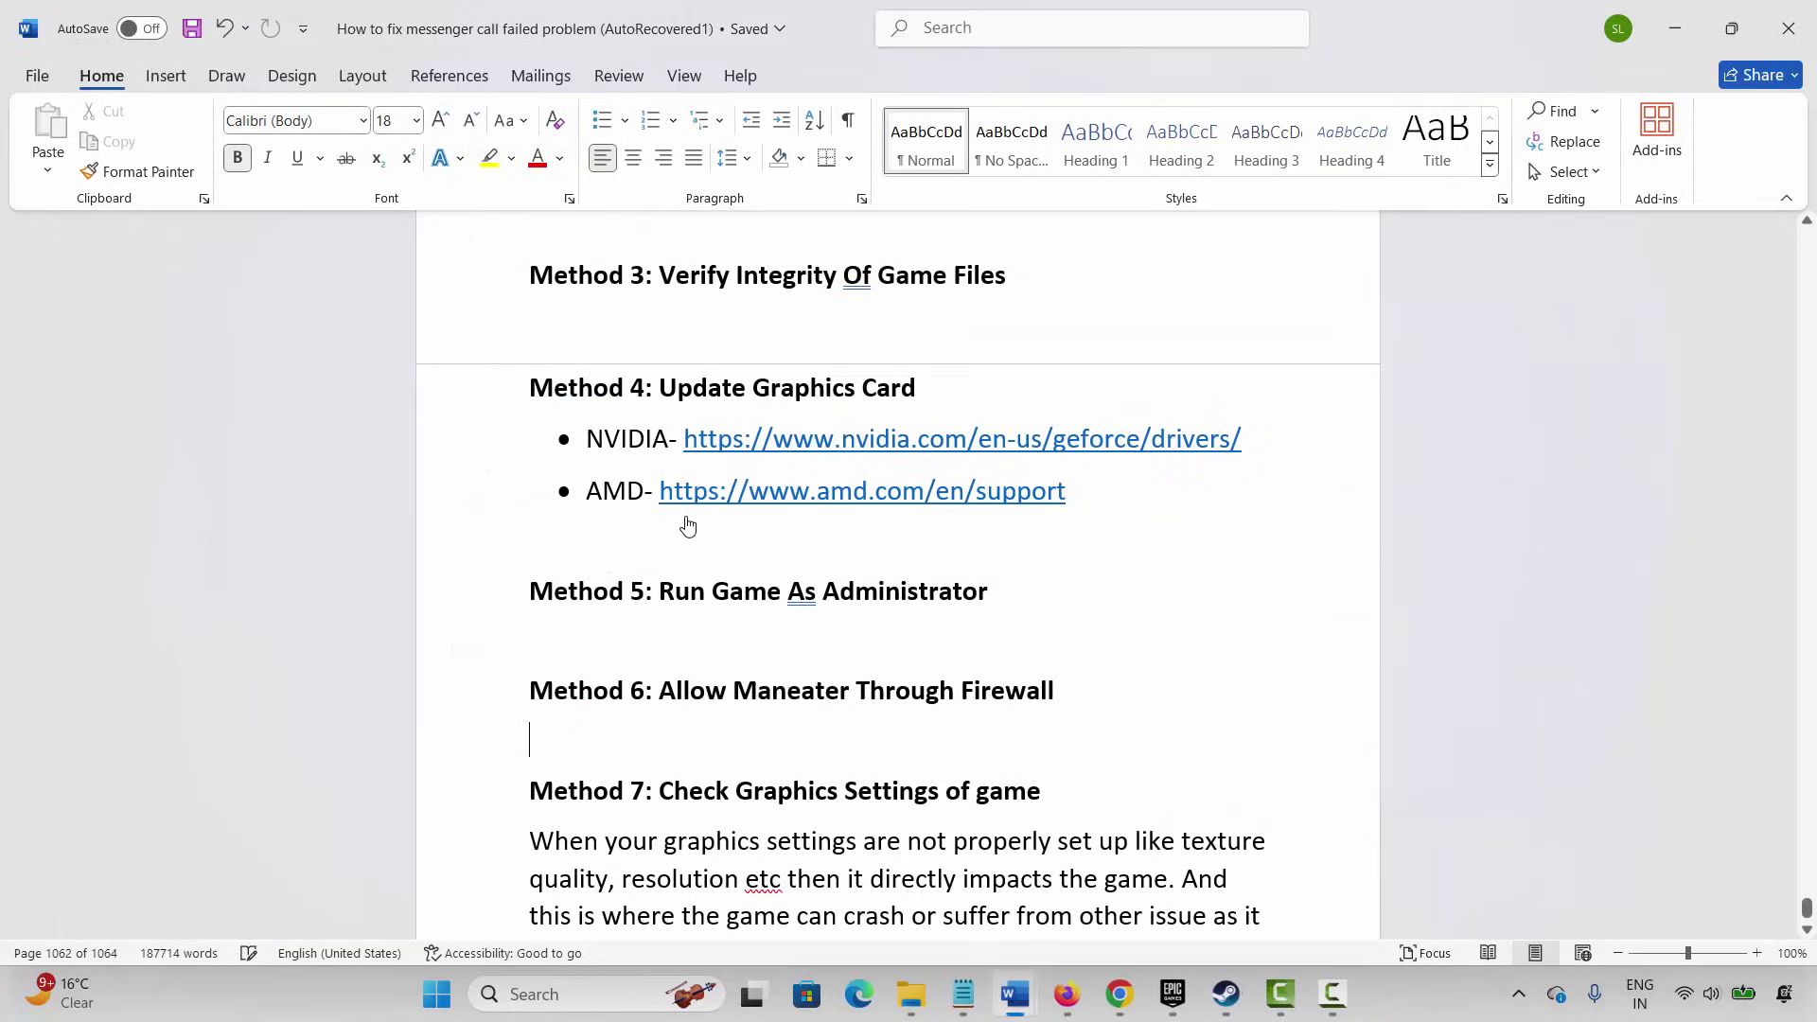
- Highlight the "Method 7: Check Graphics Settings of game" heading and parts of its Vsync and setup advice
scroll(688, 526, "down", 2)
key("Down")
key("shift+Down")
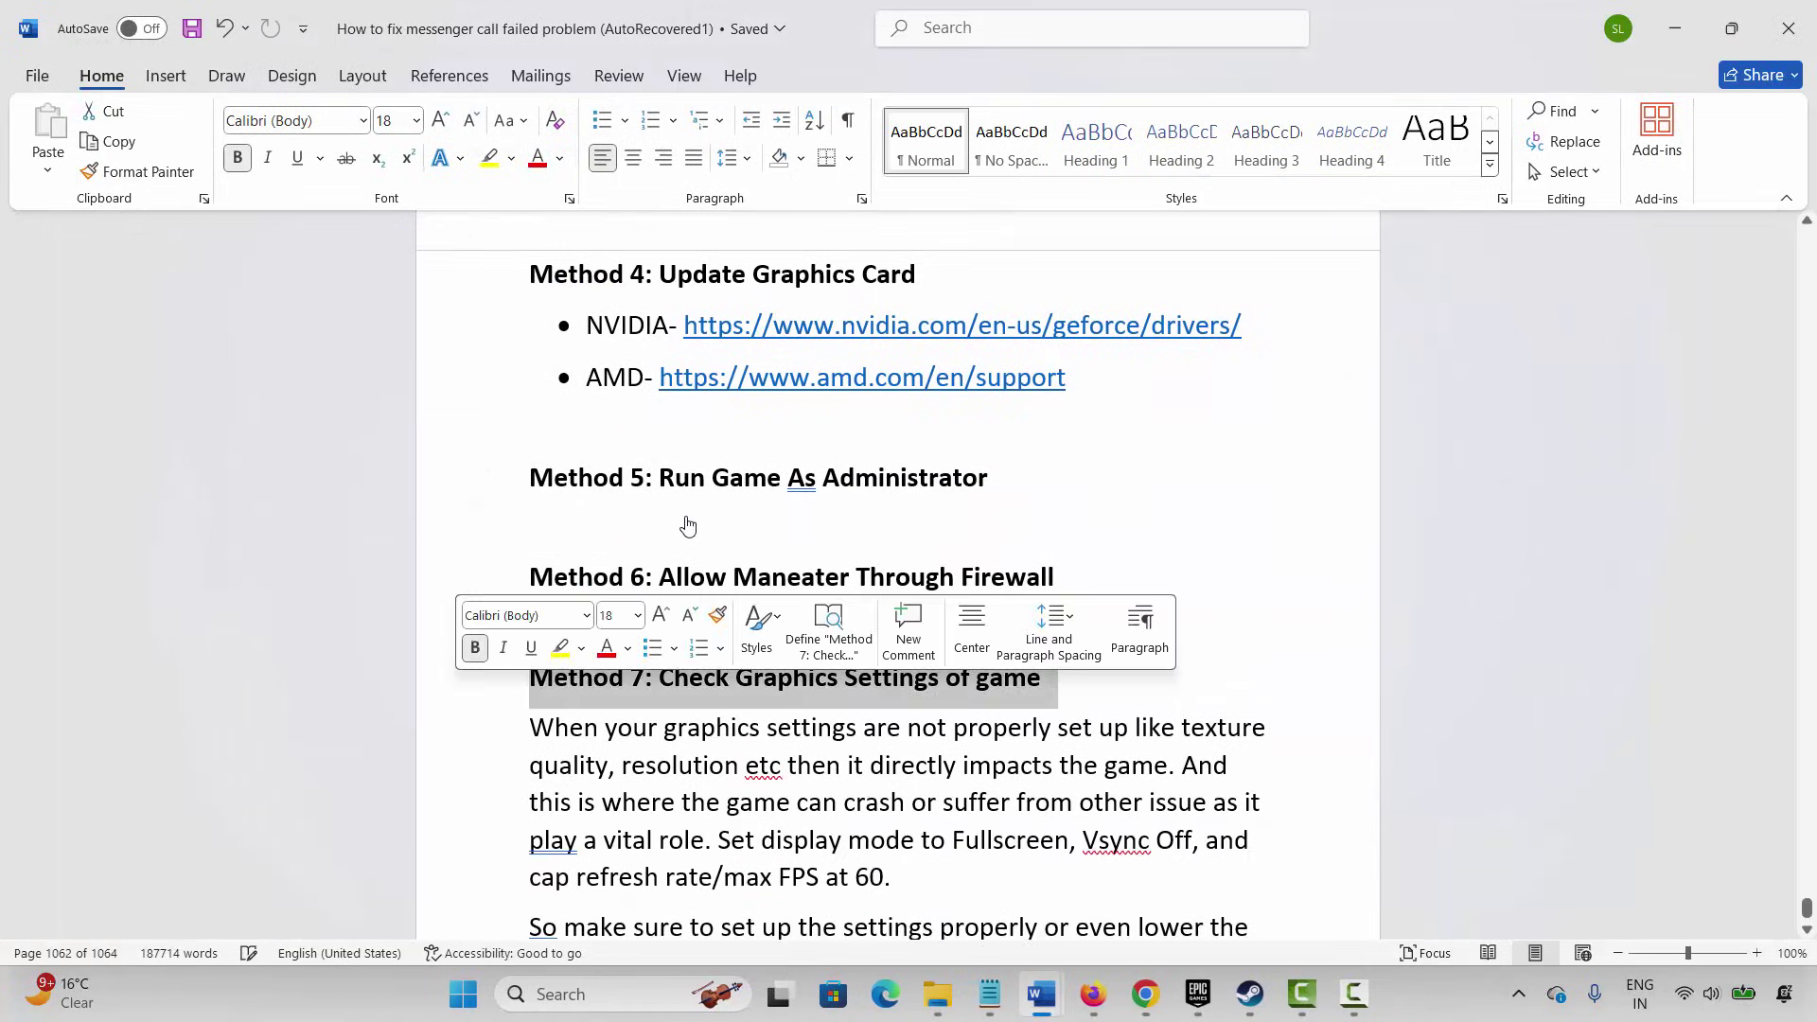
scroll(688, 526, "down", 1)
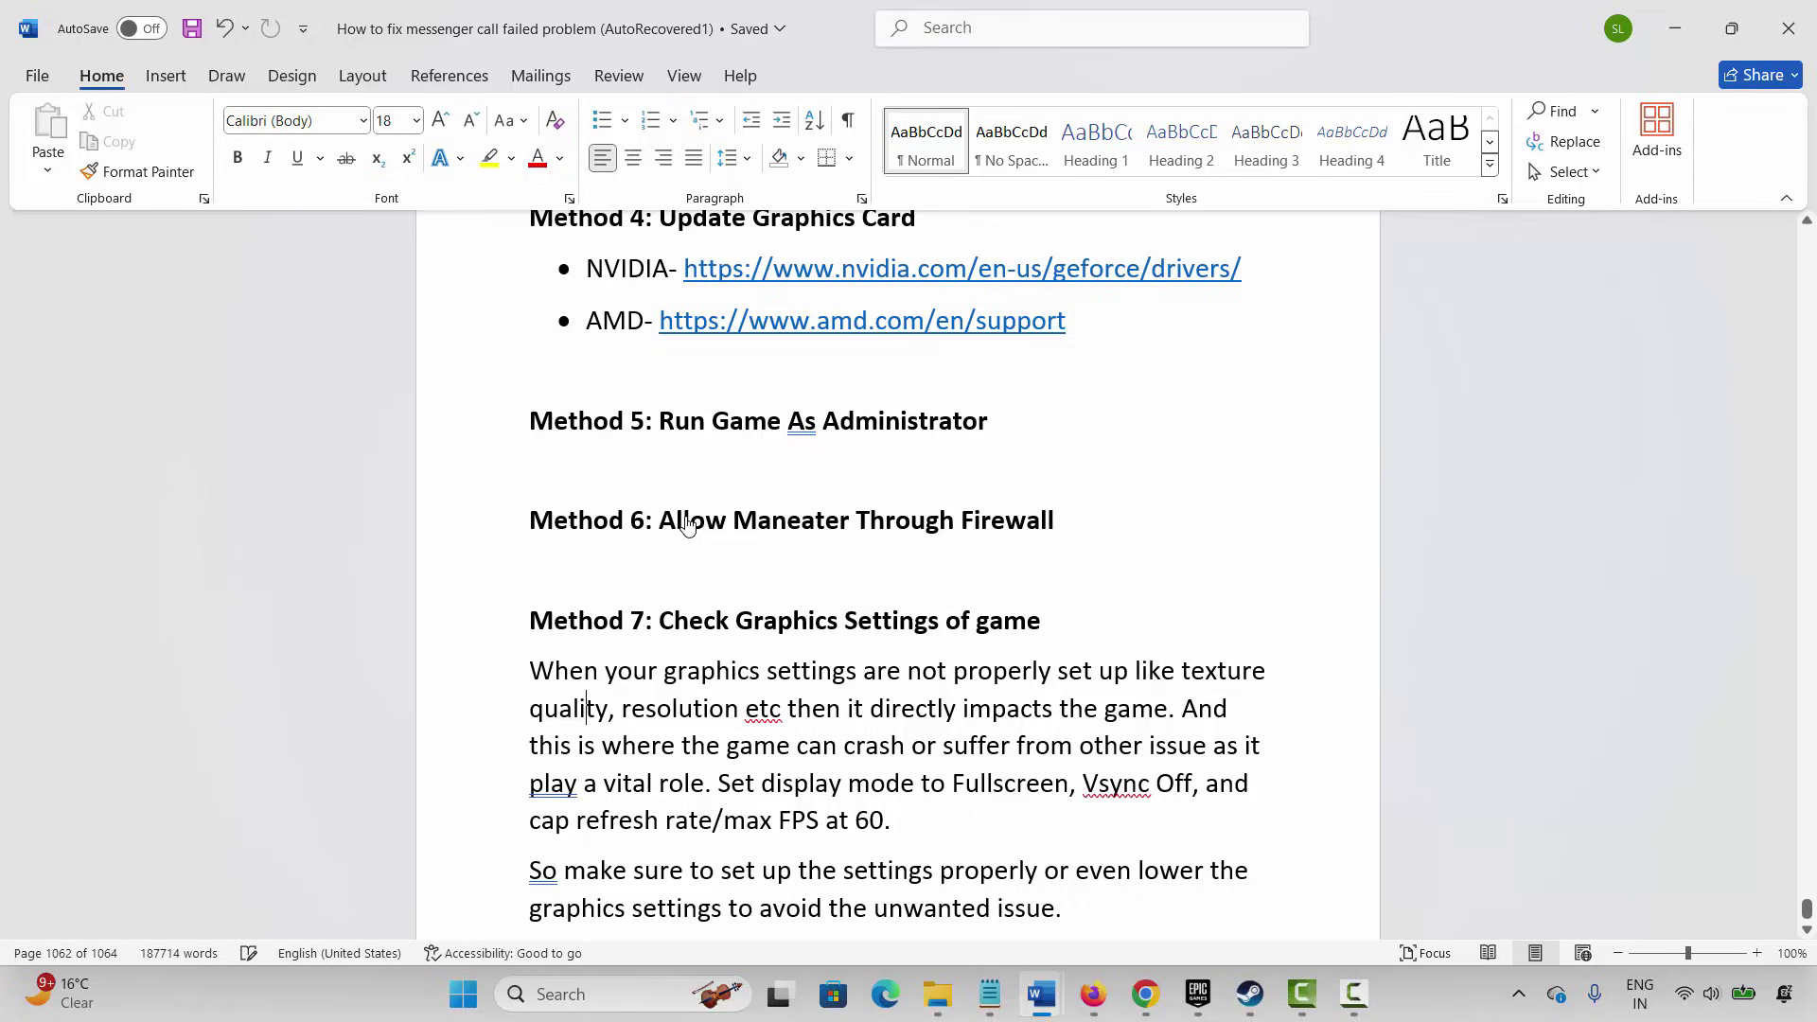
left_click_drag(1082, 783, 1138, 784)
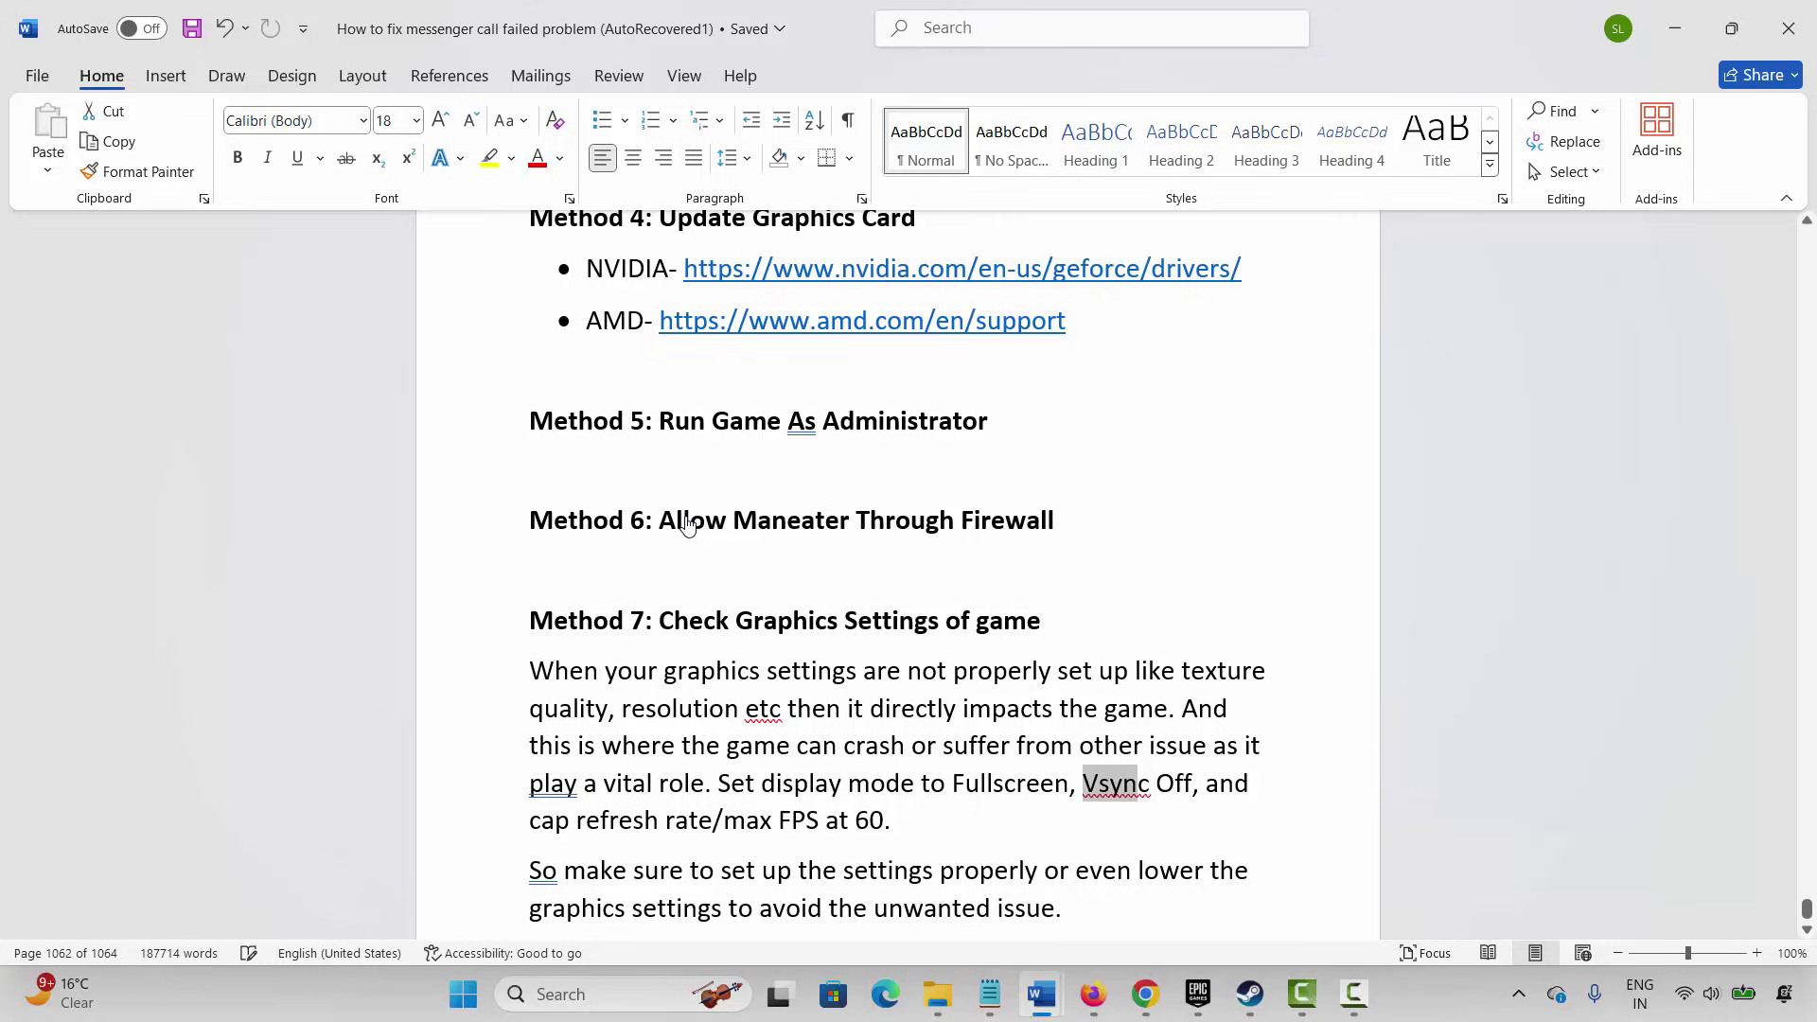
scroll(688, 526, "down", 1)
left_click_drag(564, 813, 760, 814)
left_click(683, 814)
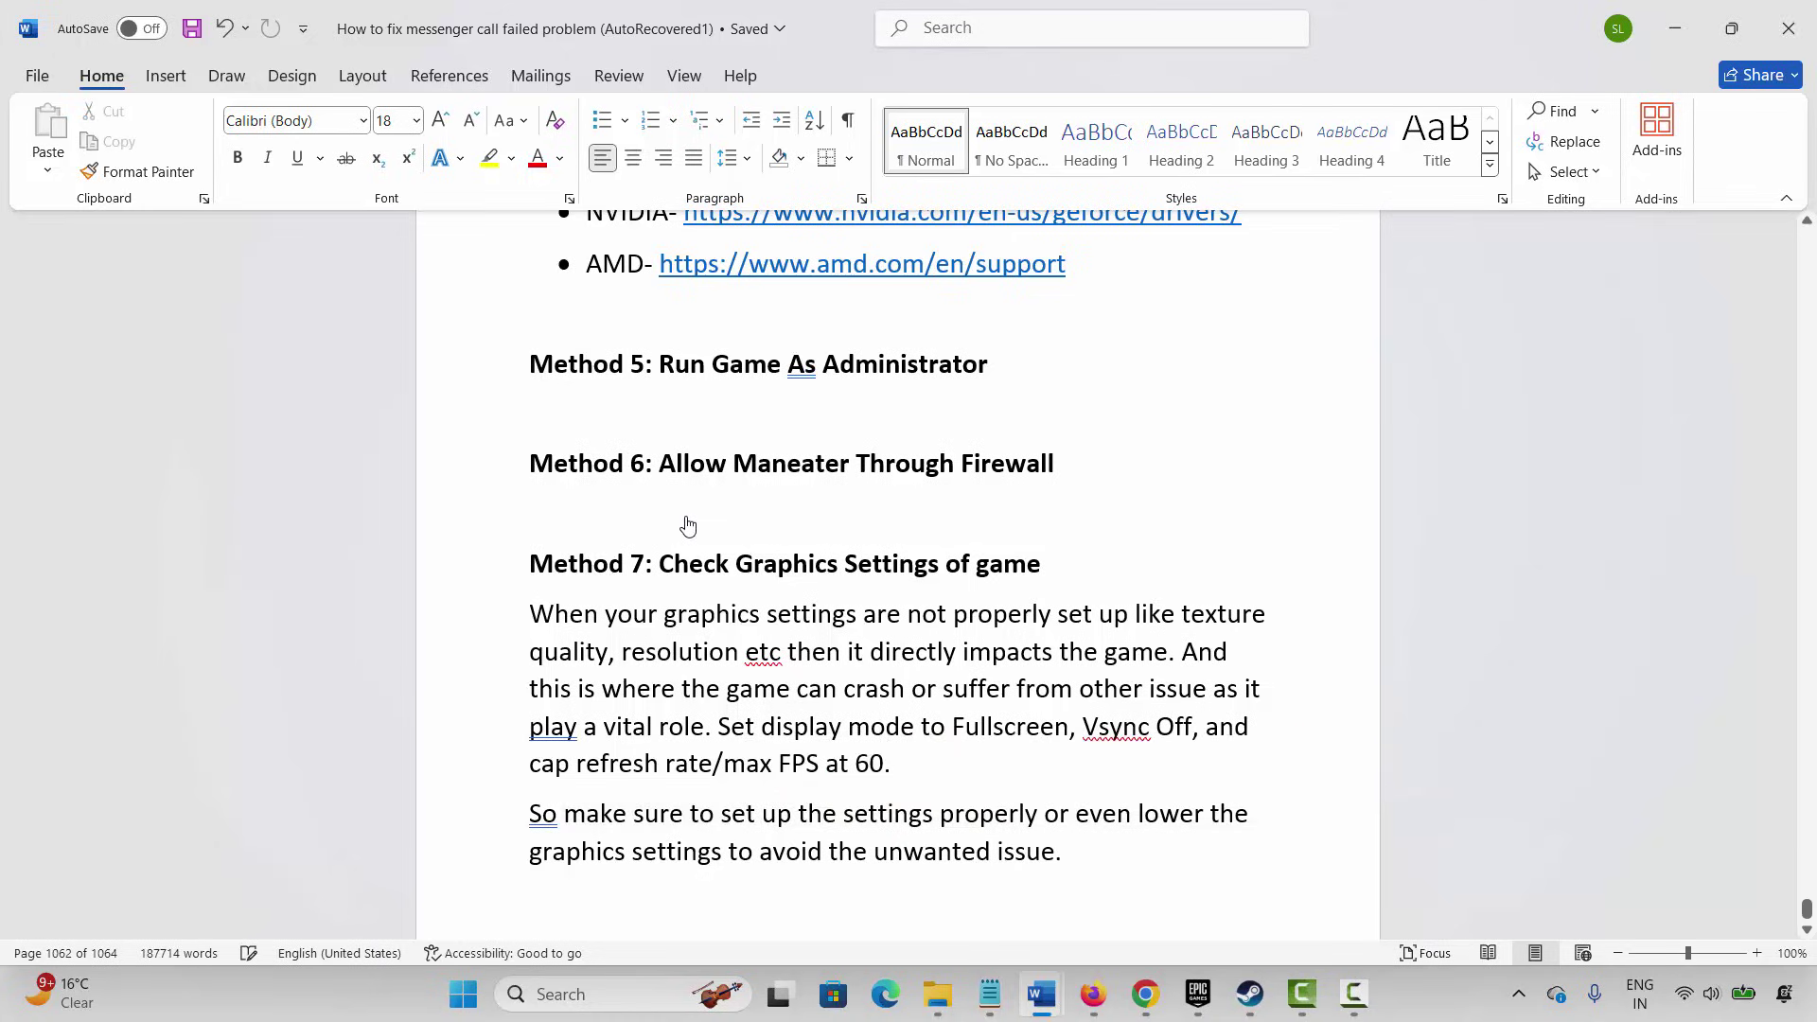
- Highlight the "Method 8: Clear Download Cache" heading
scroll(688, 526, "down", 3)
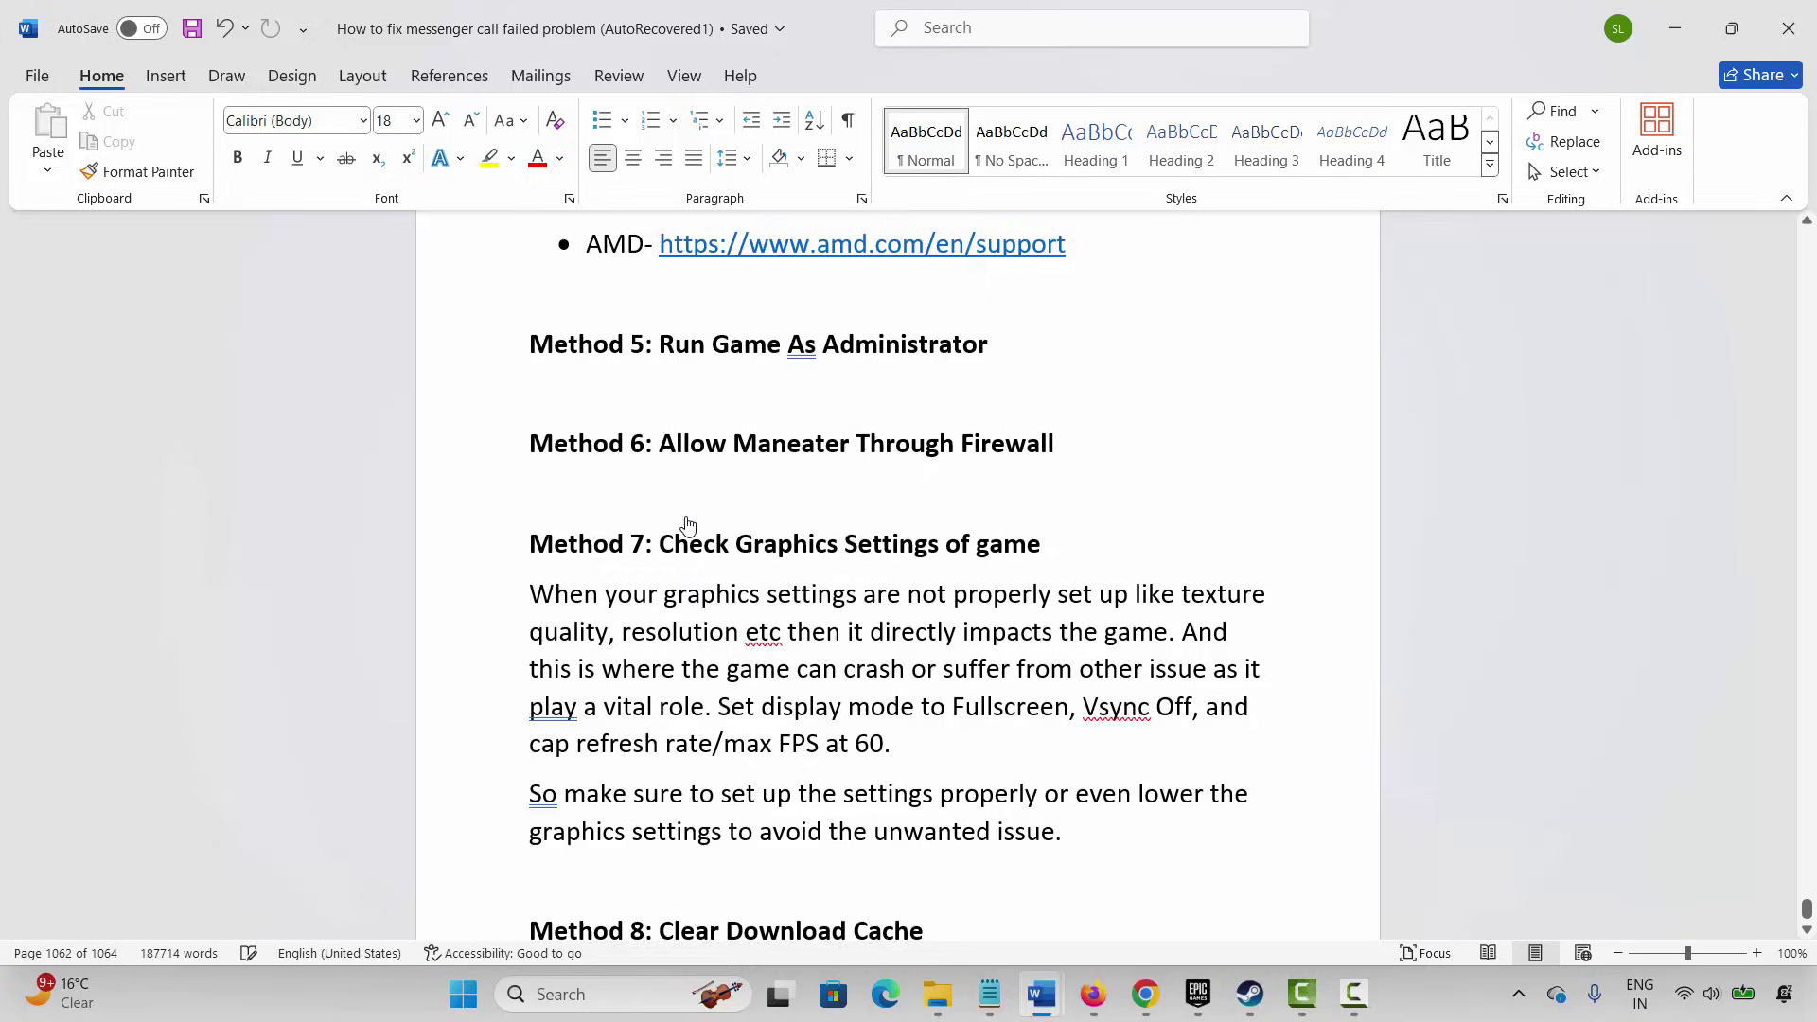
triple_click(725, 783)
left_click(674, 780)
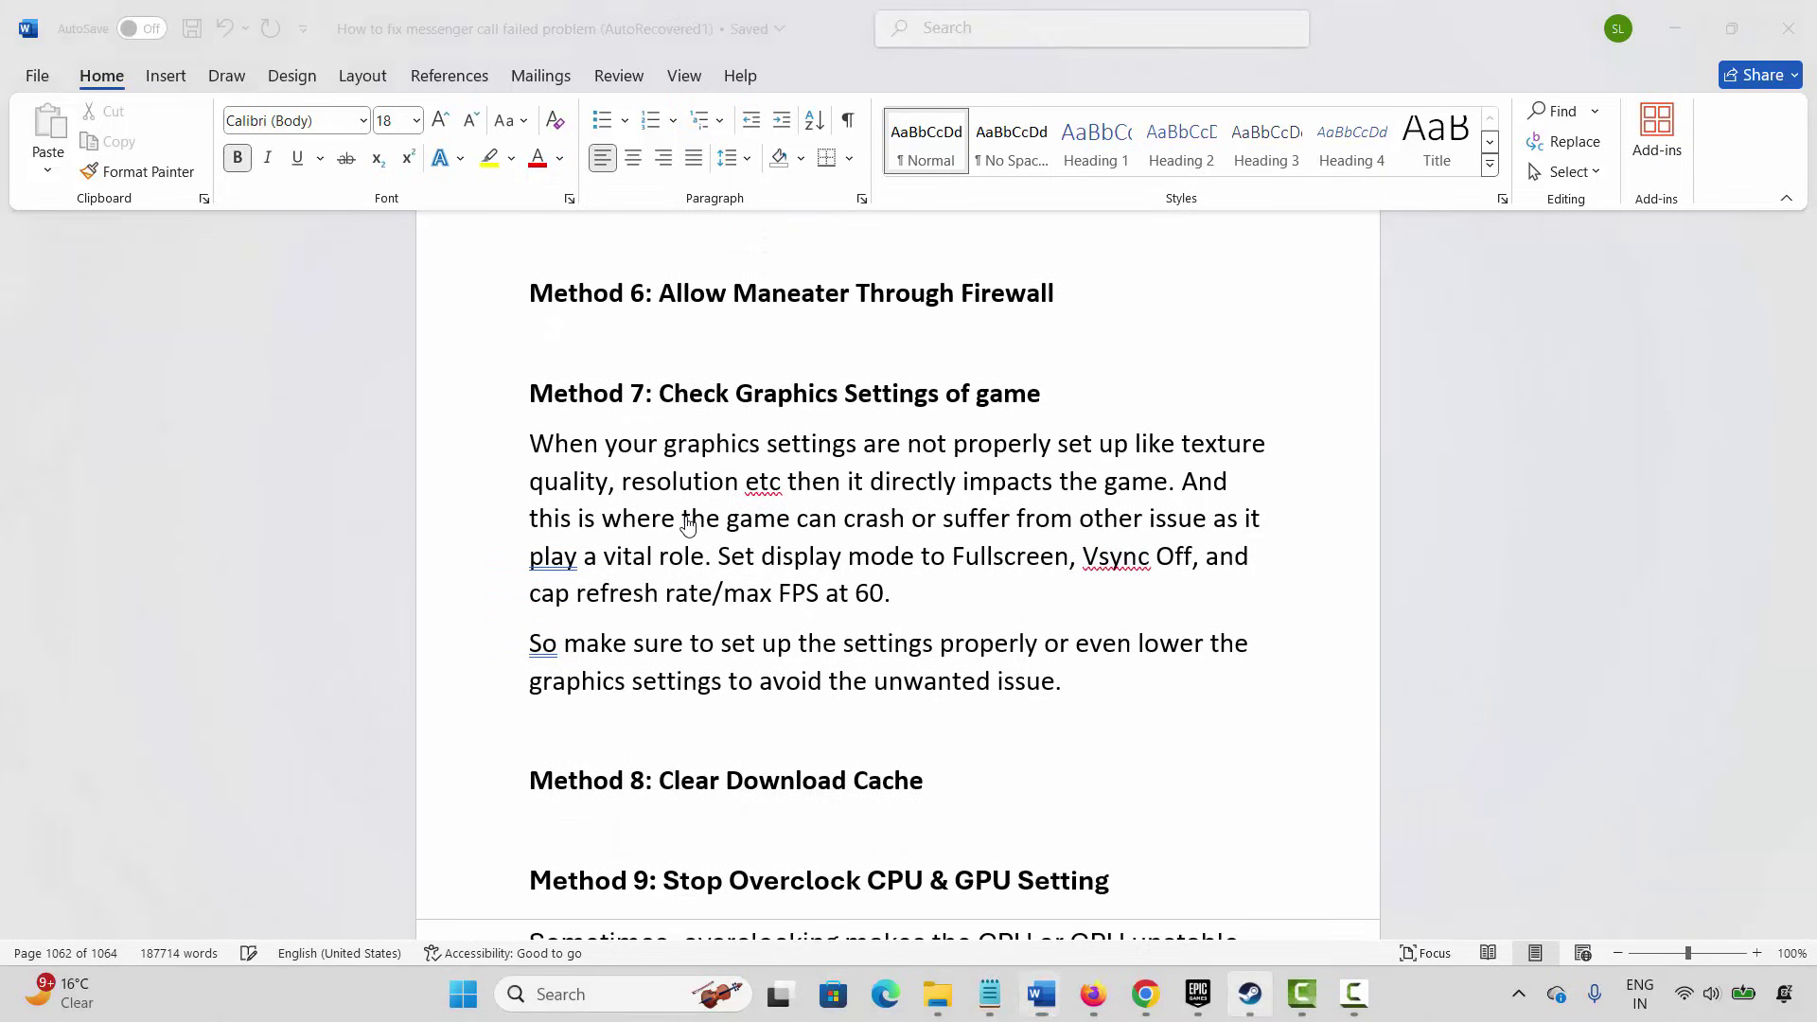
- Switch to Steam and open the Downloads section of its settings
key("alt+Tab")
left_click(61, 21)
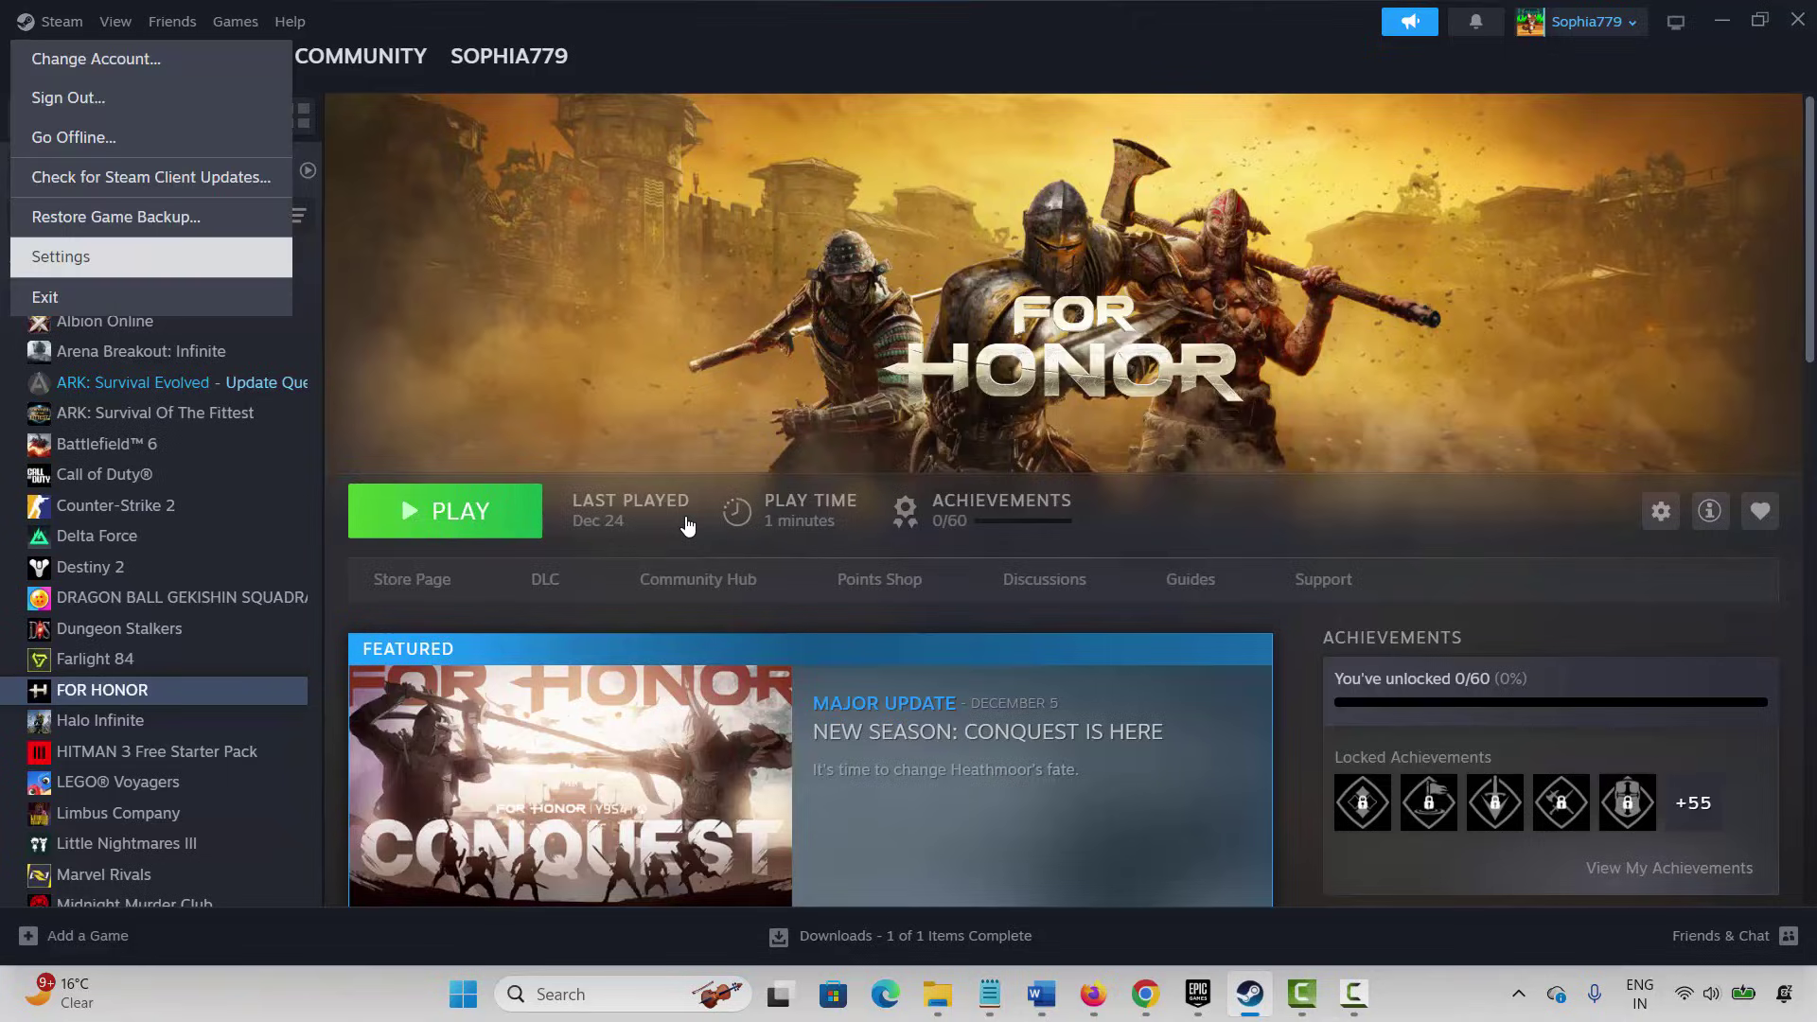
key("Return")
key("Up")
key("Up")
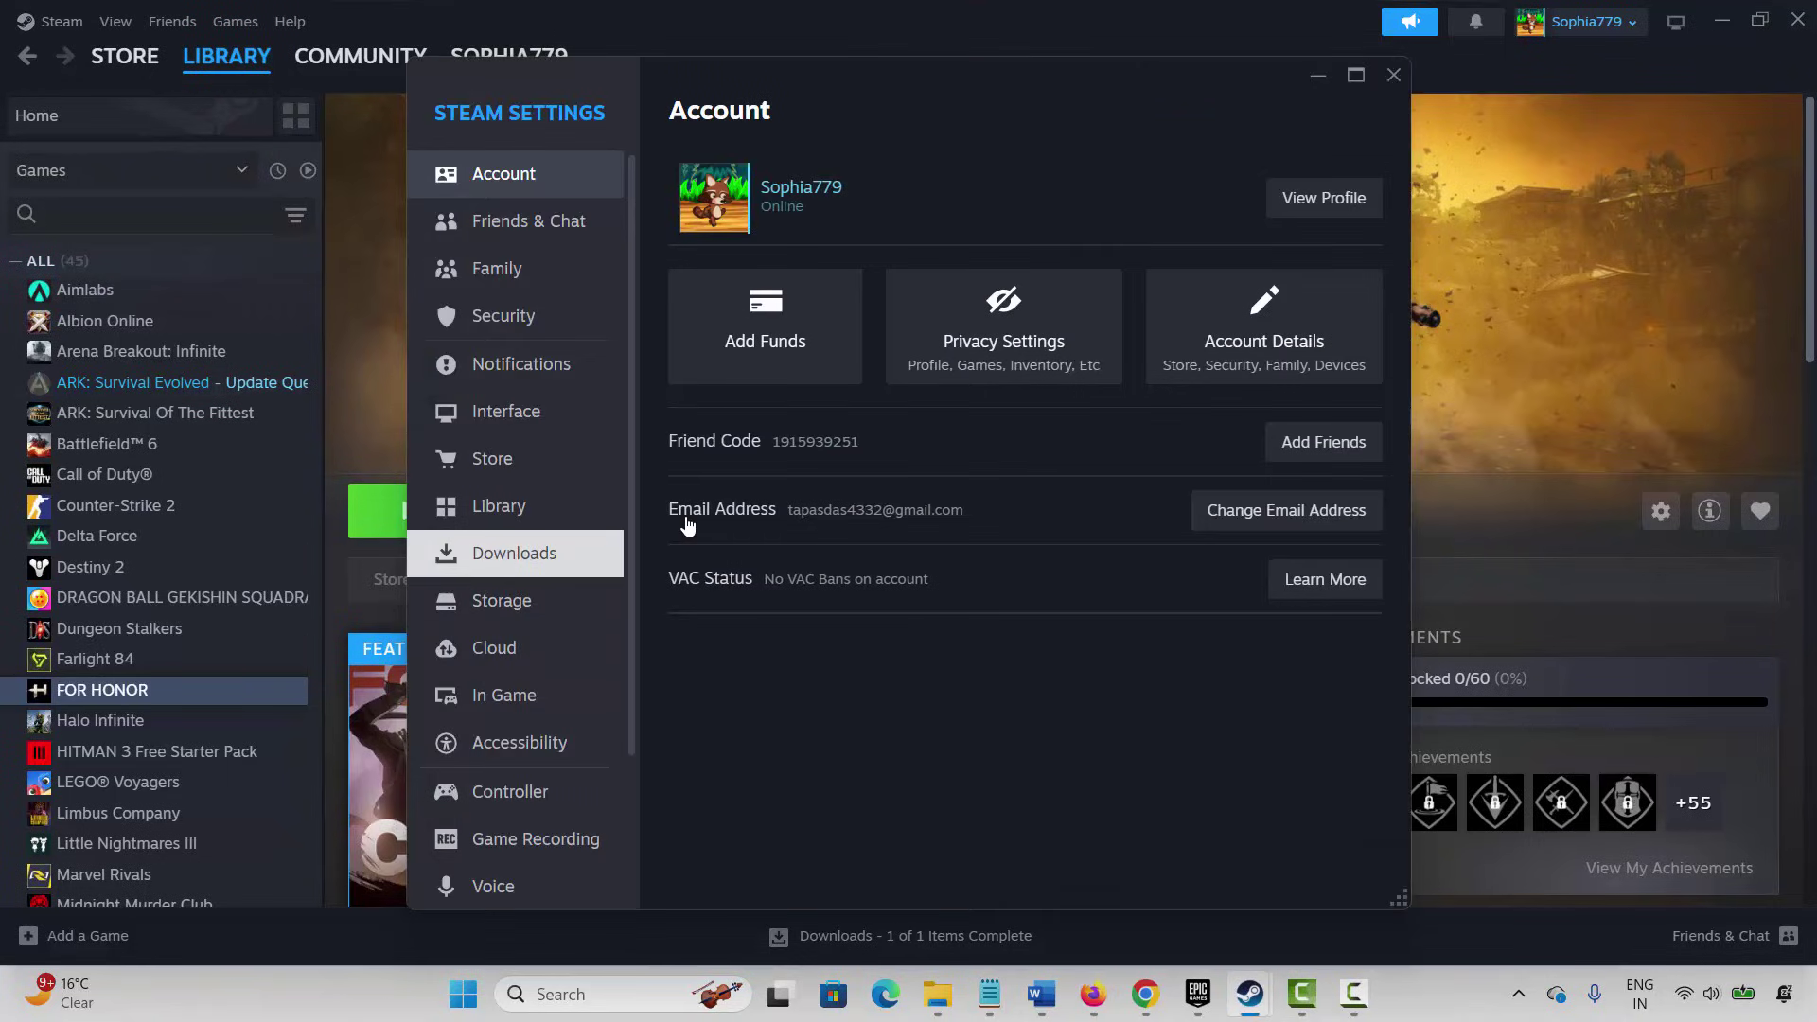
key("Return")
- Request clearing Steam's download cache, cancel the confirmation, and close the settings
scroll(687, 526, "down", 4)
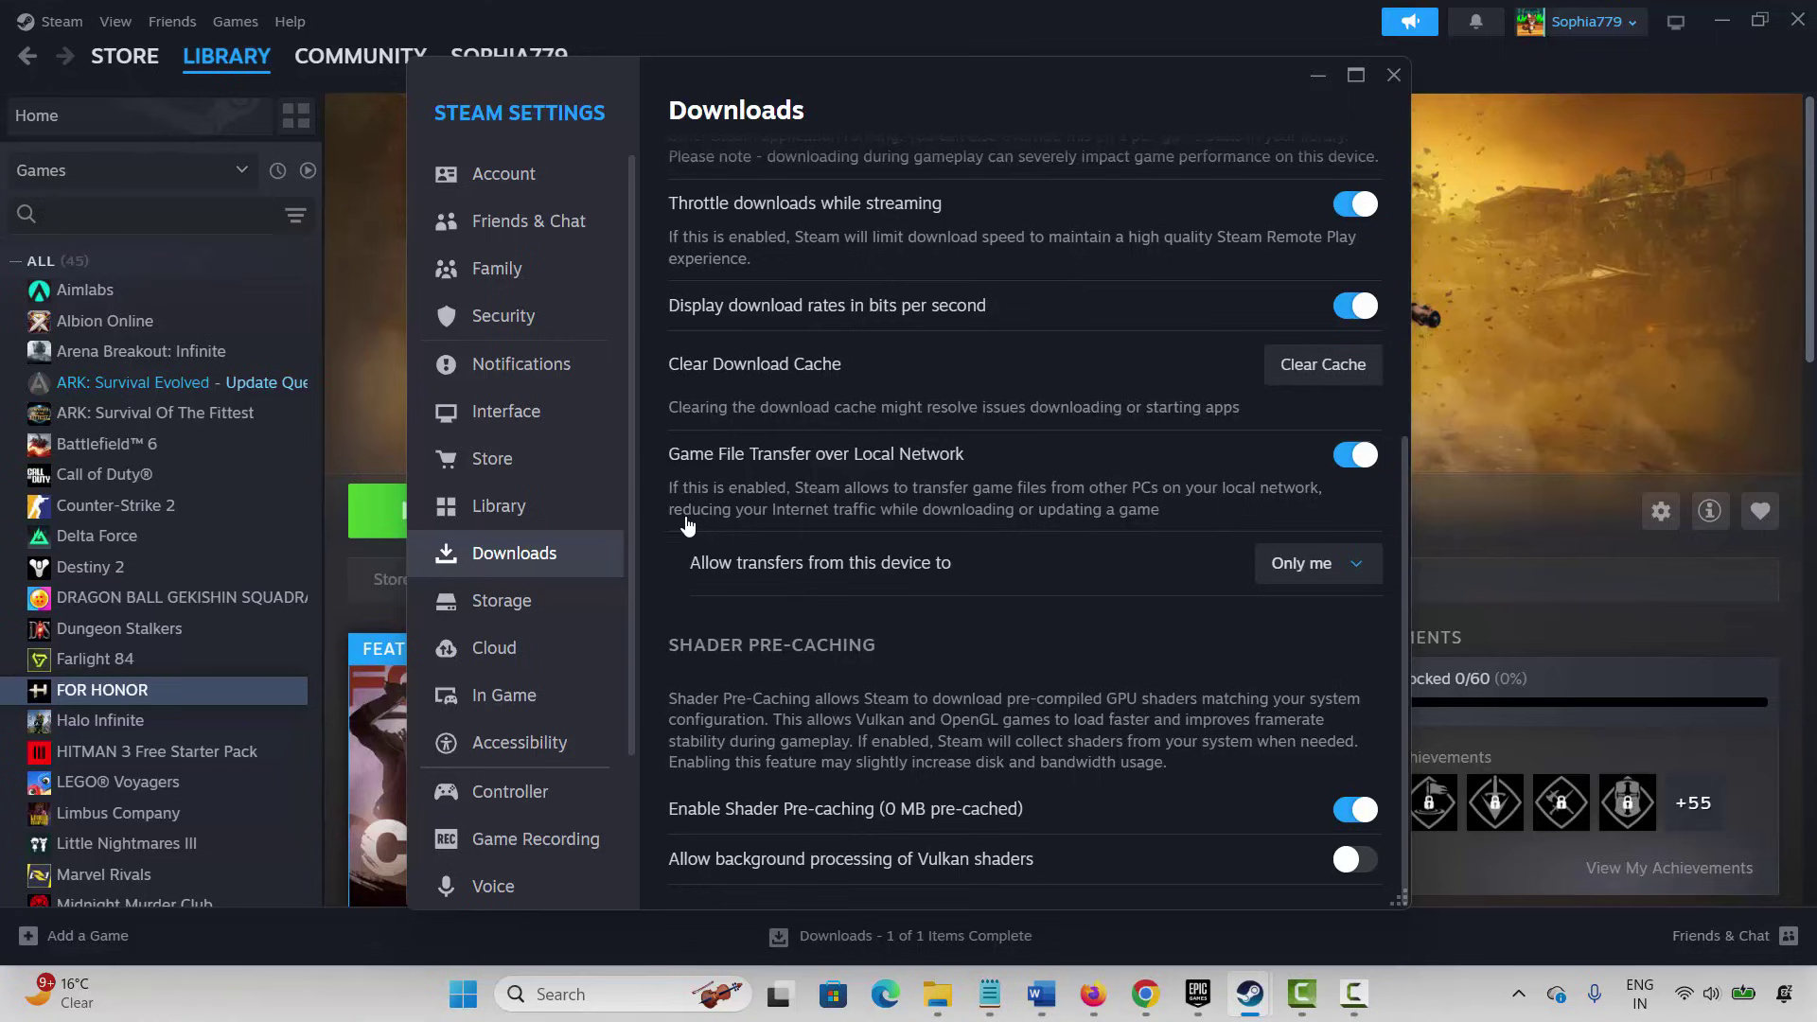
scroll(687, 526, "up", 2)
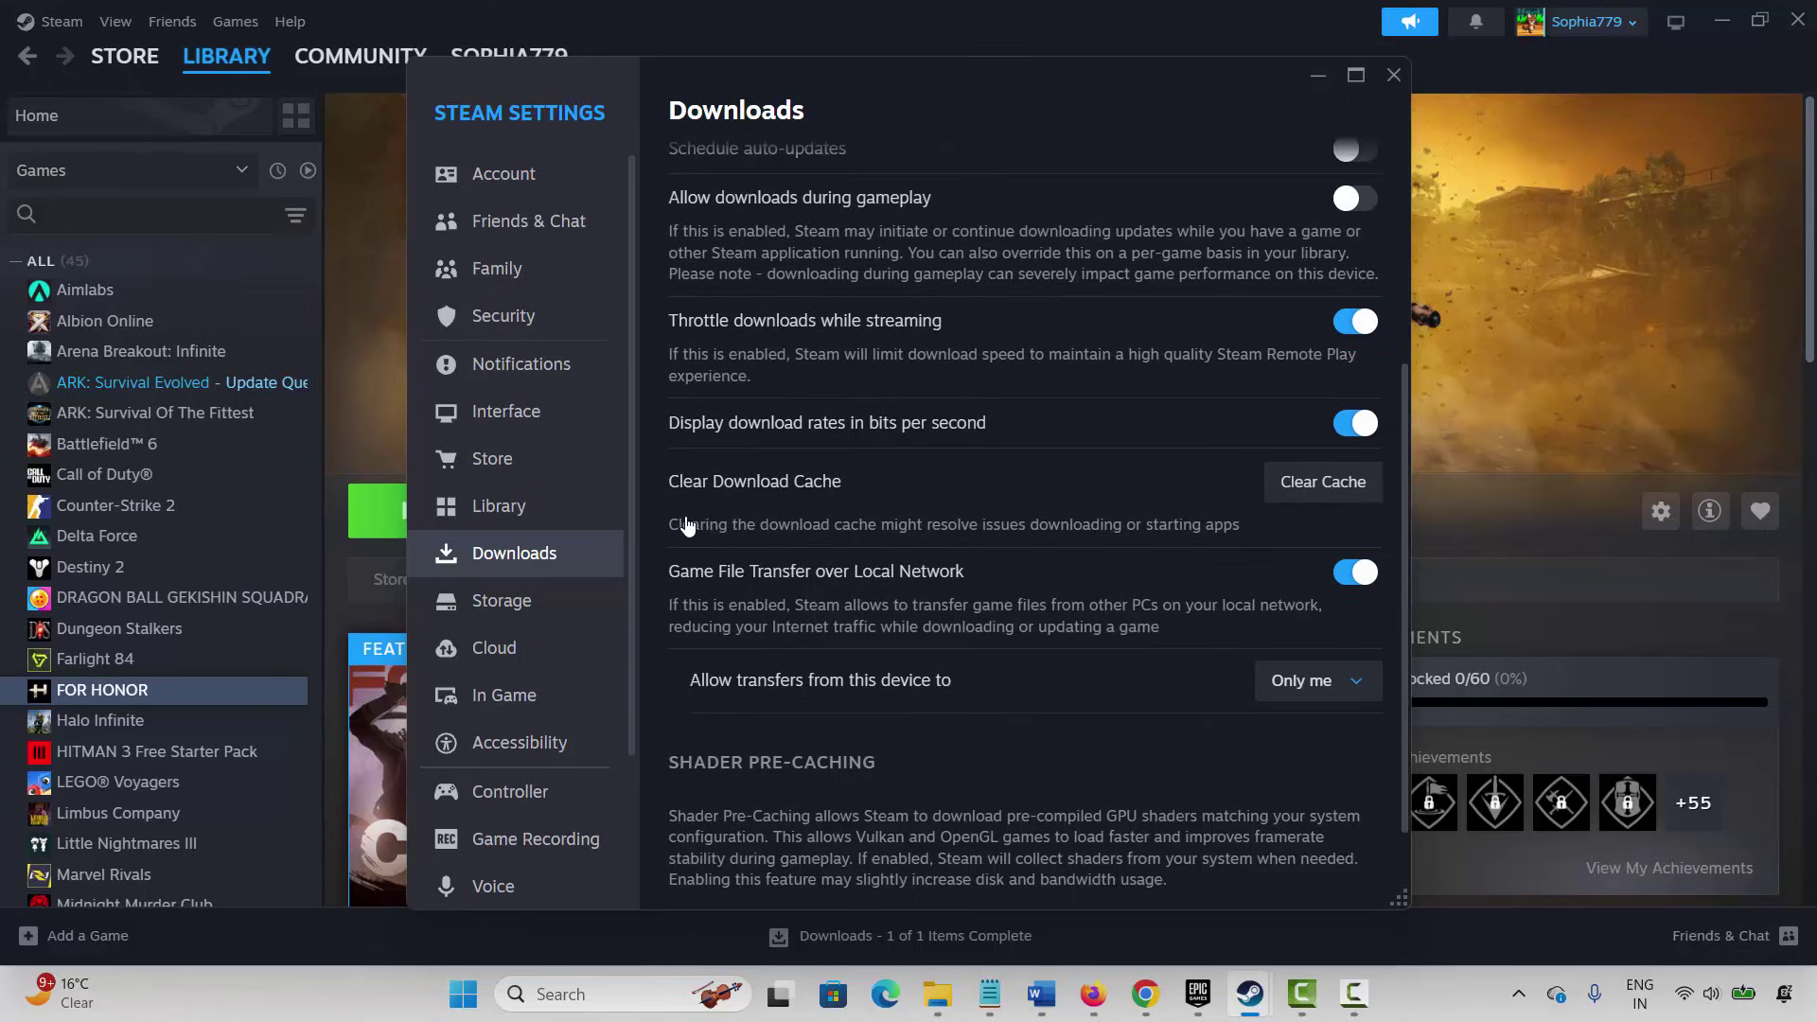
key("Tab")
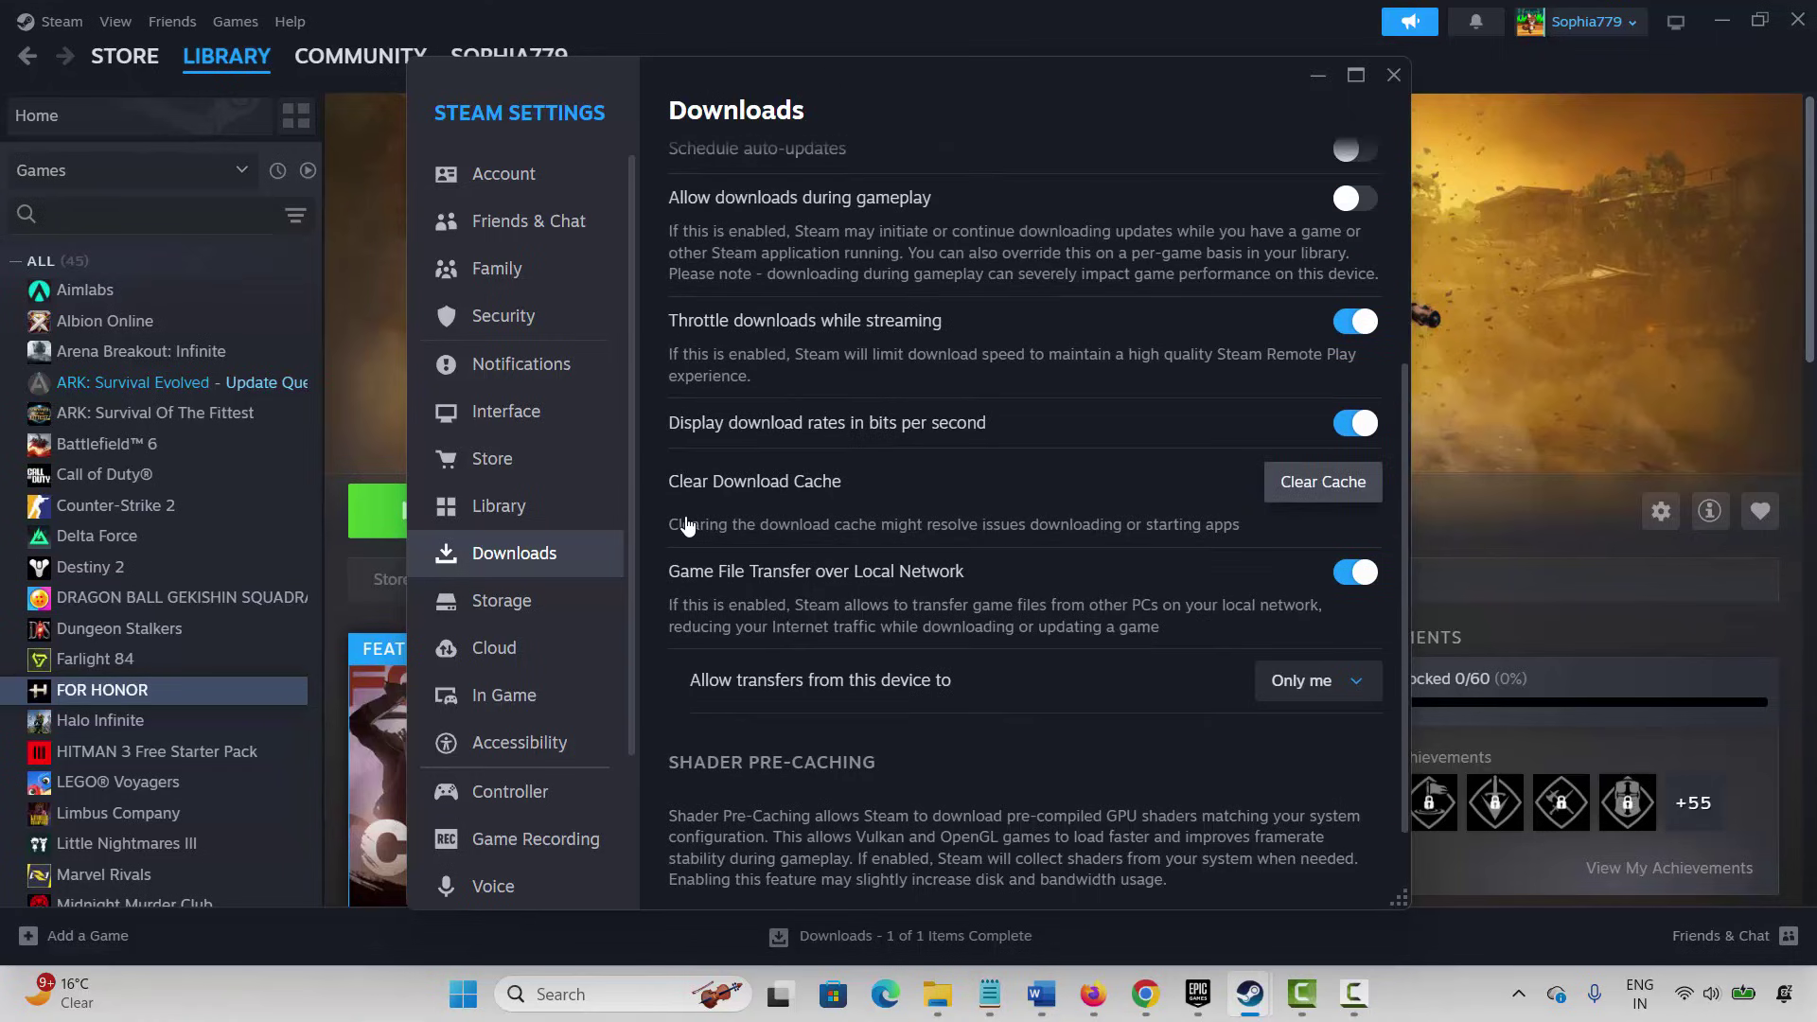
key("Return")
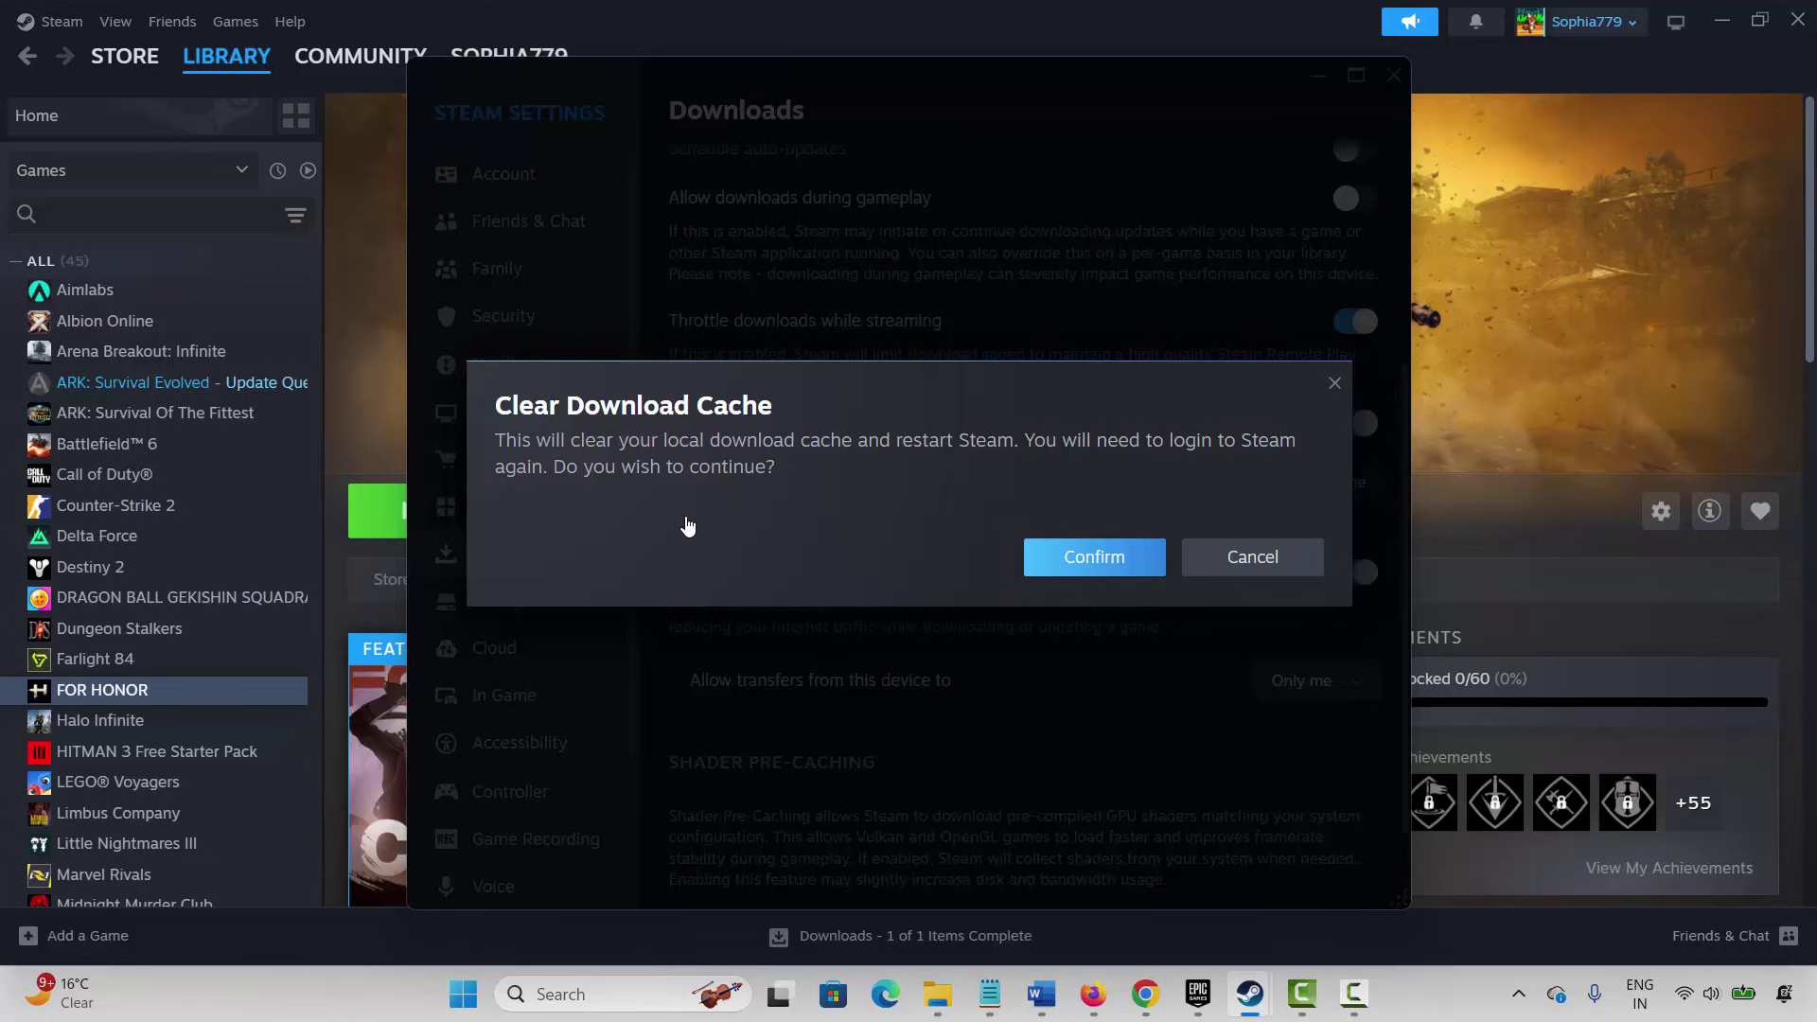
key("Escape")
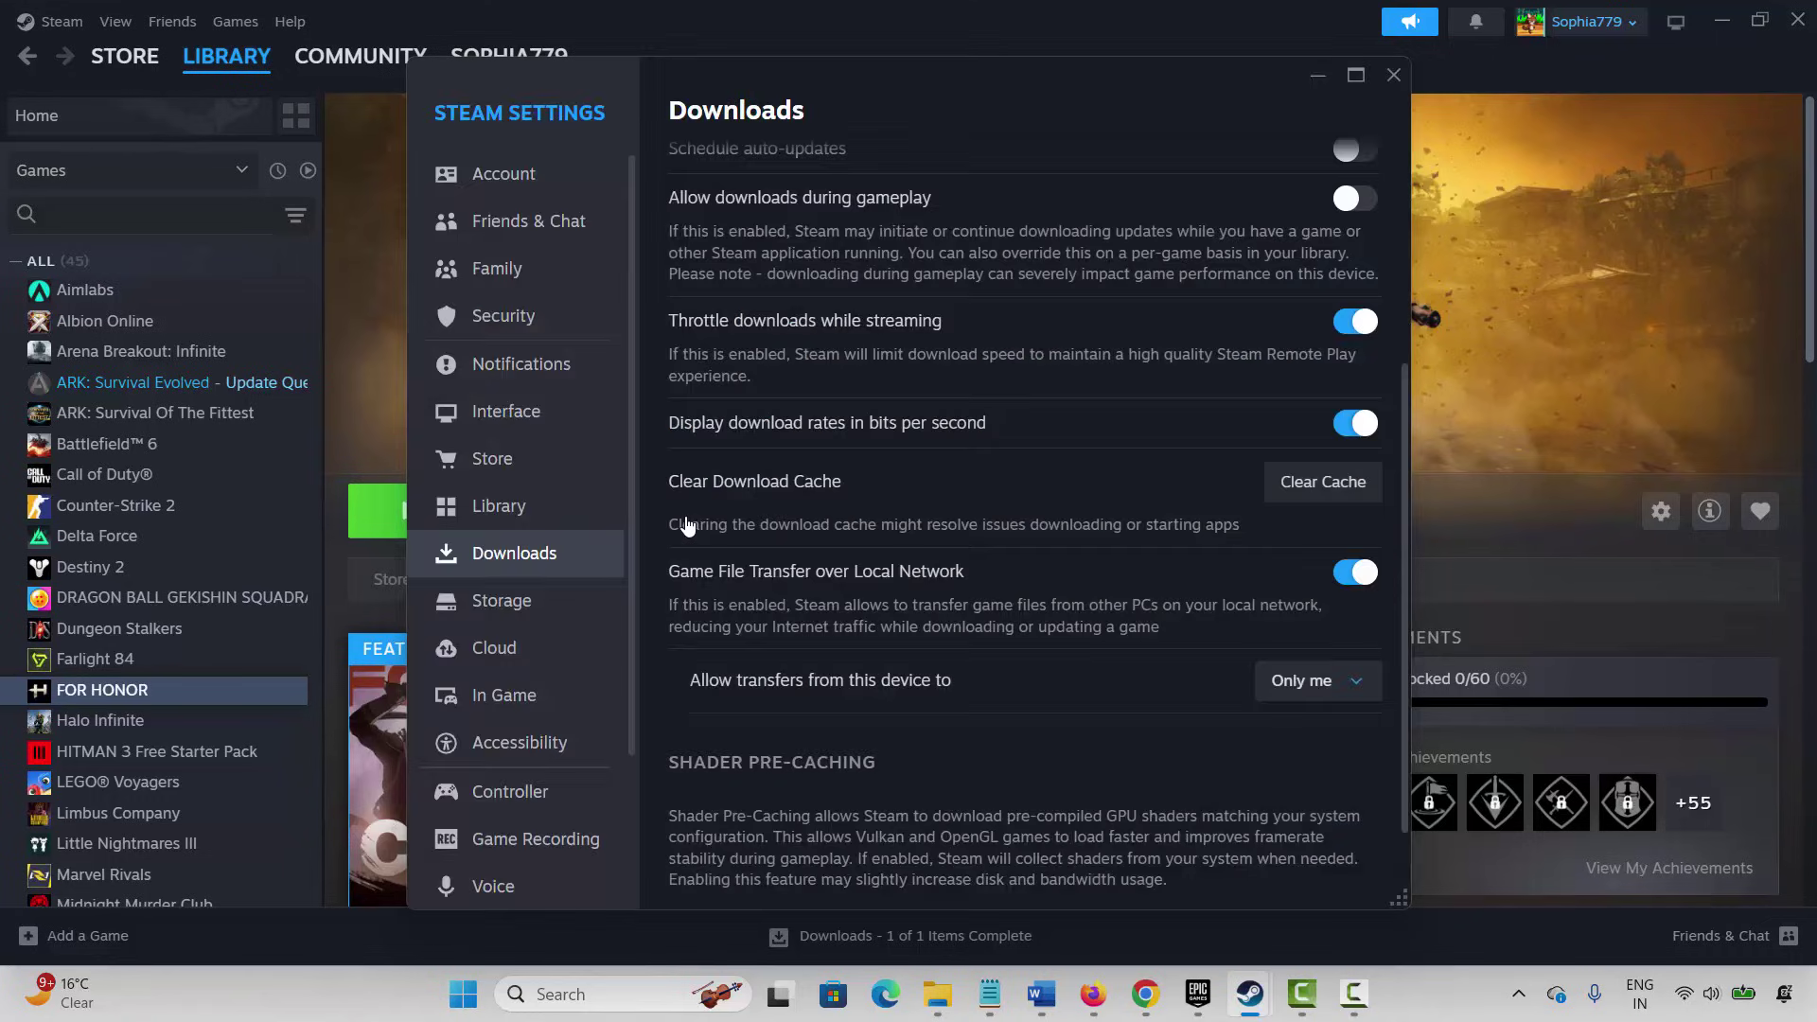
key("Escape")
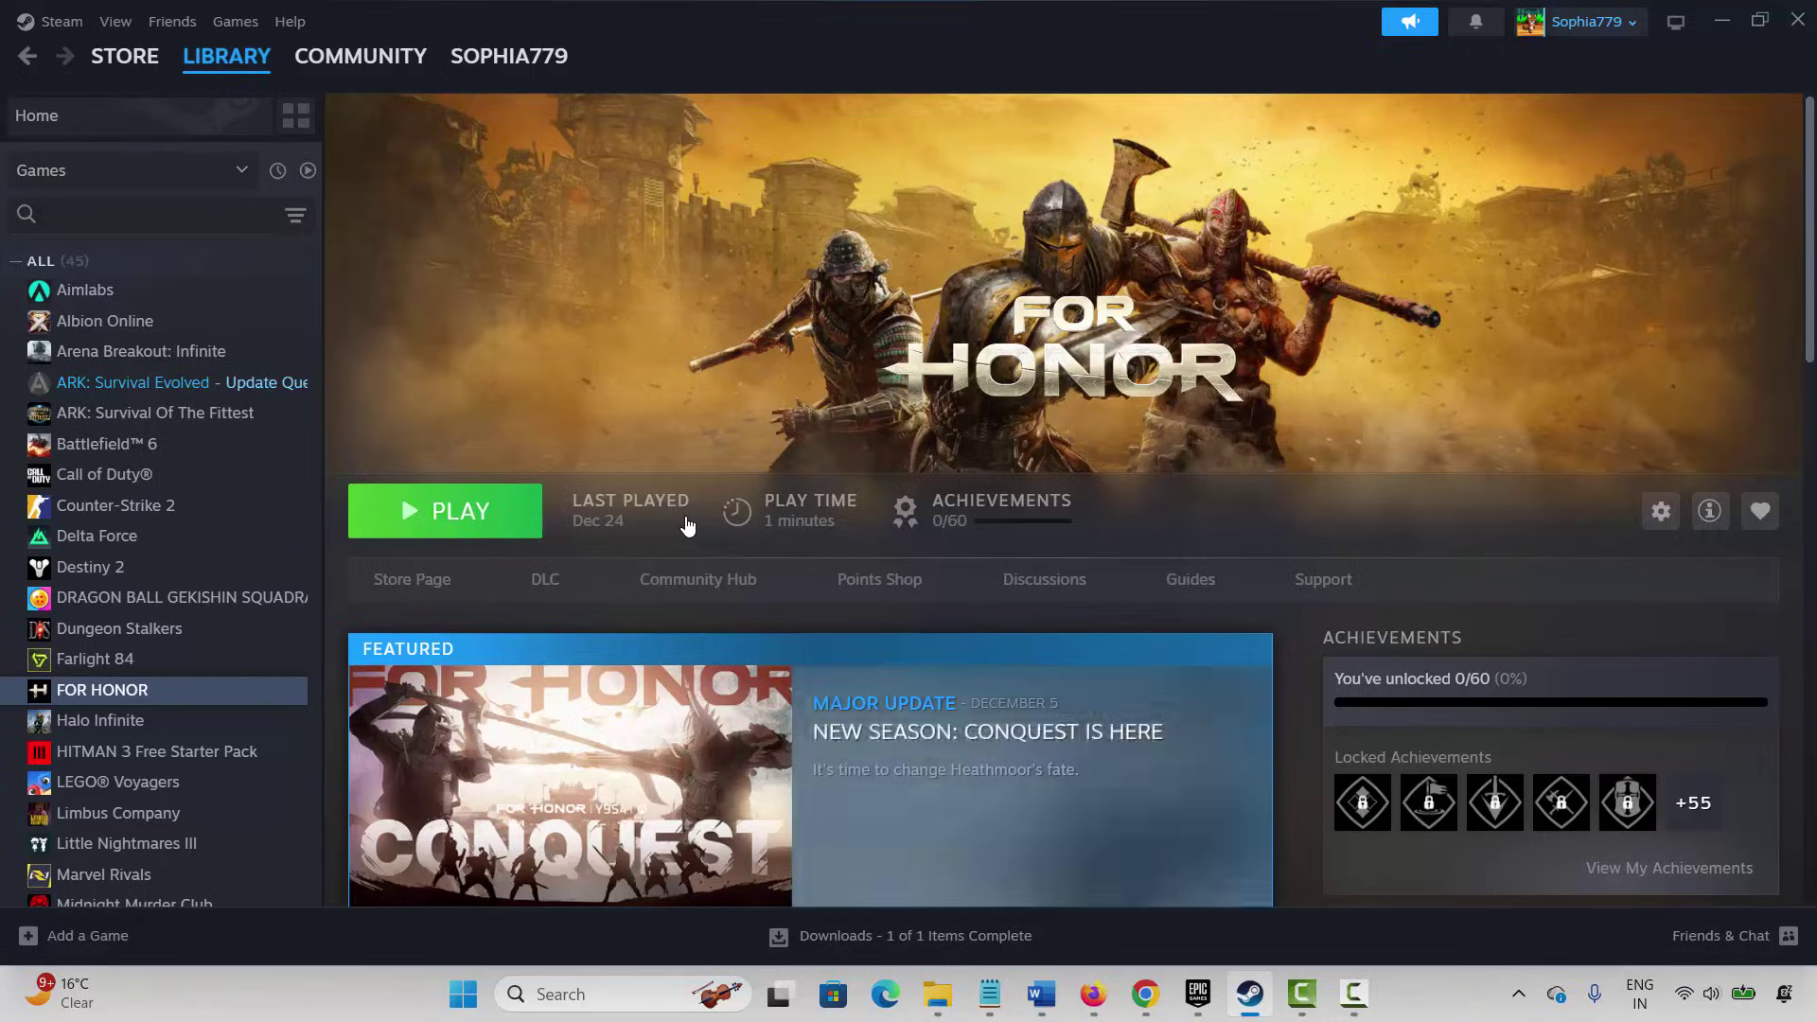
- Switch back to the Word document and highlight "overclocking" and "you are suggested" in the Method 9 paragraph
key("alt+Tab")
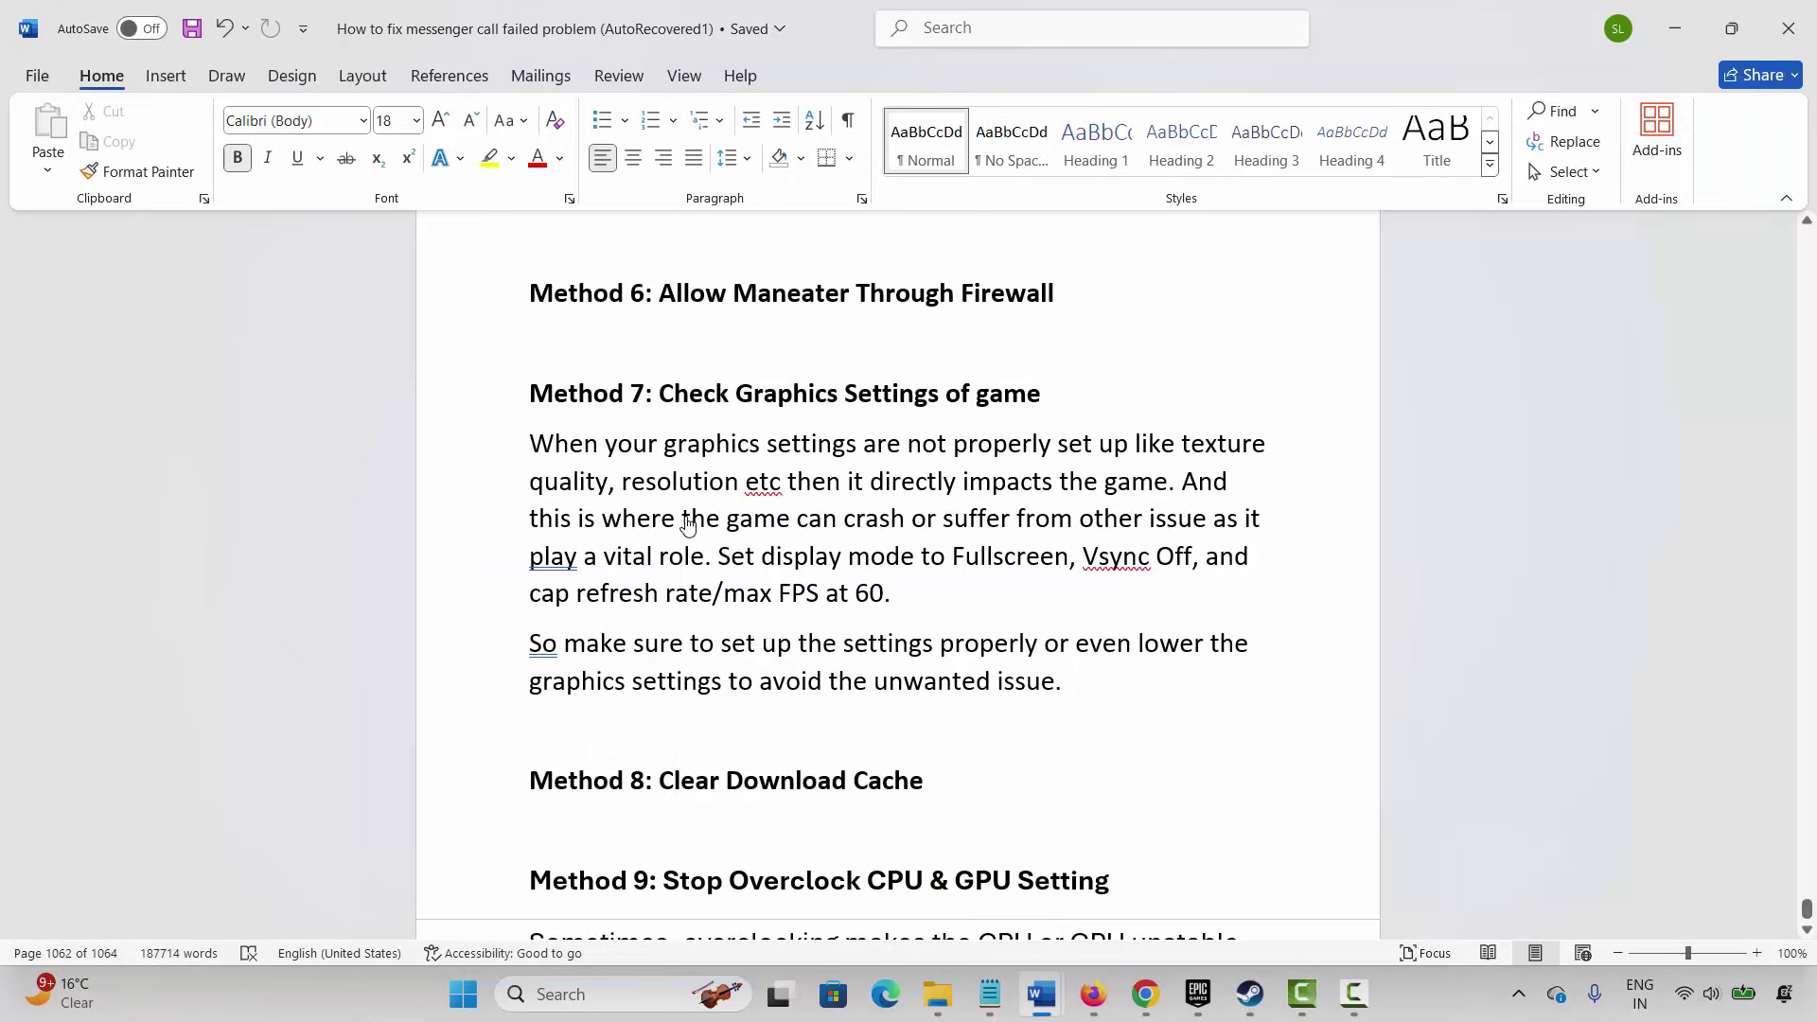
scroll(687, 524, "down", 2)
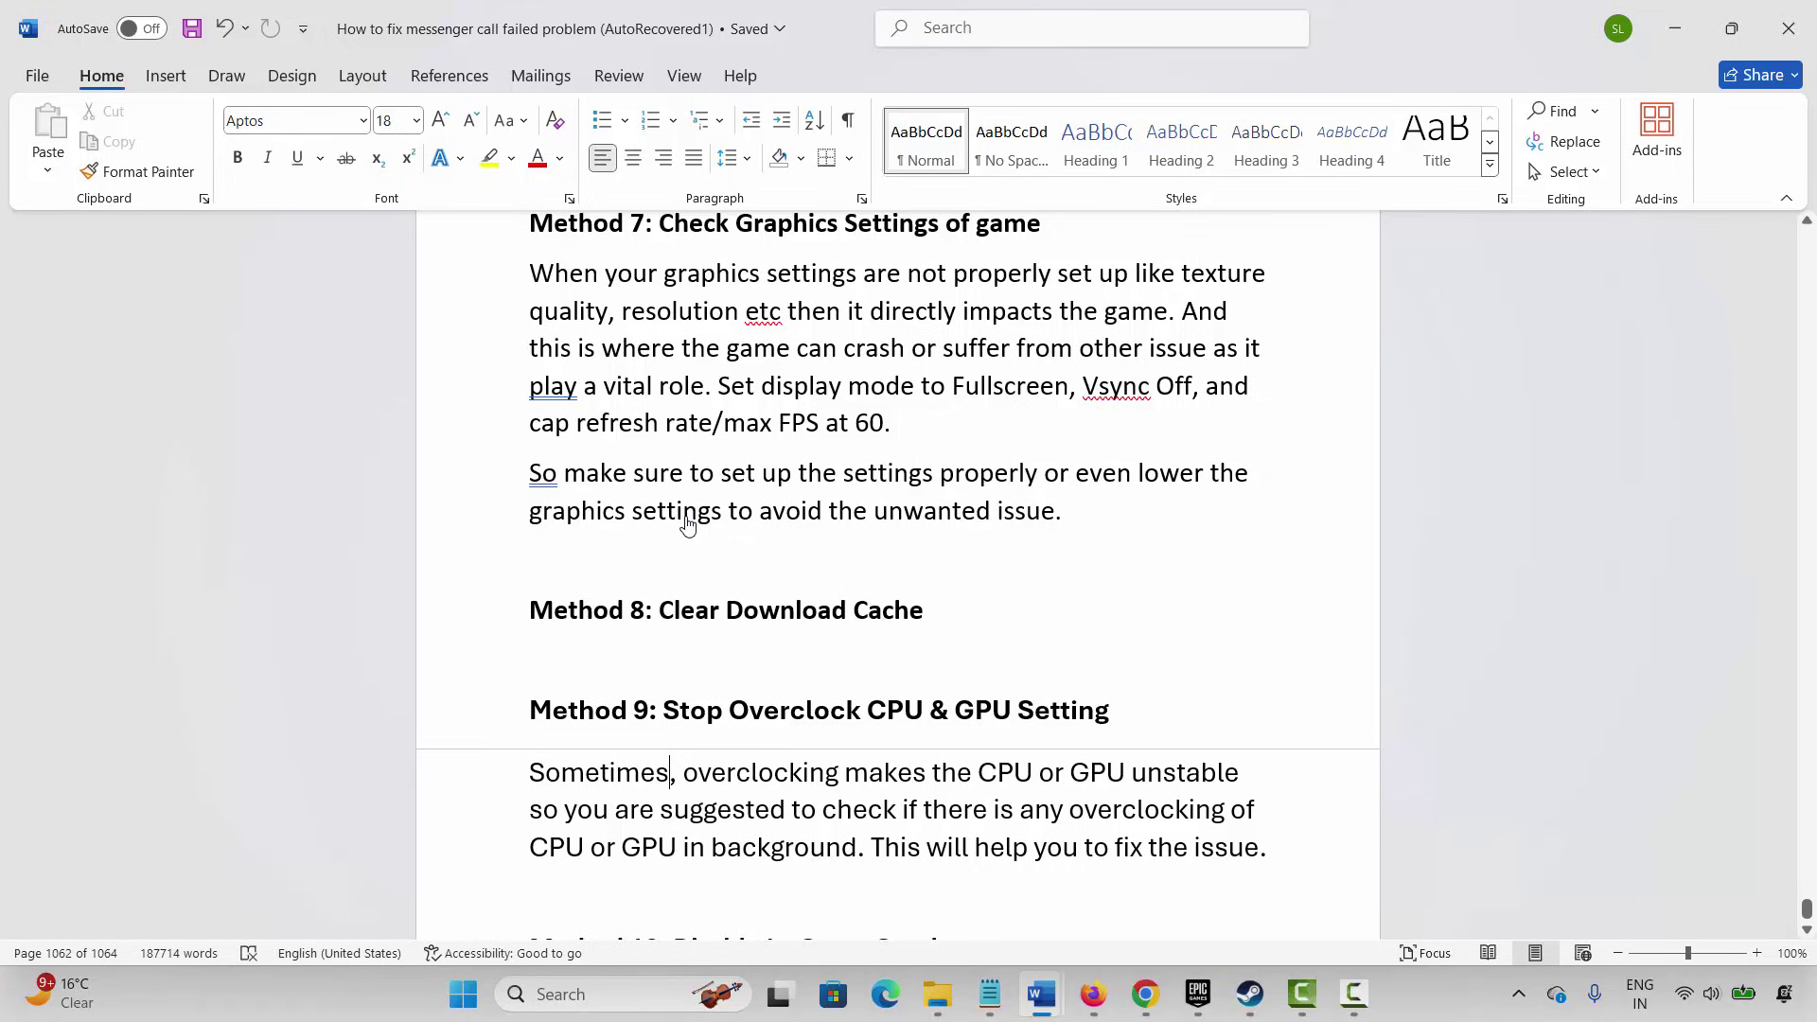
key("shift+Right")
key("shift+Right")
key("shift+Right")
key("shift+Right")
key("shift+Right")
key("shift+Right")
key("shift+Right")
key("shift+Right")
key("shift+Right")
key("shift+Right")
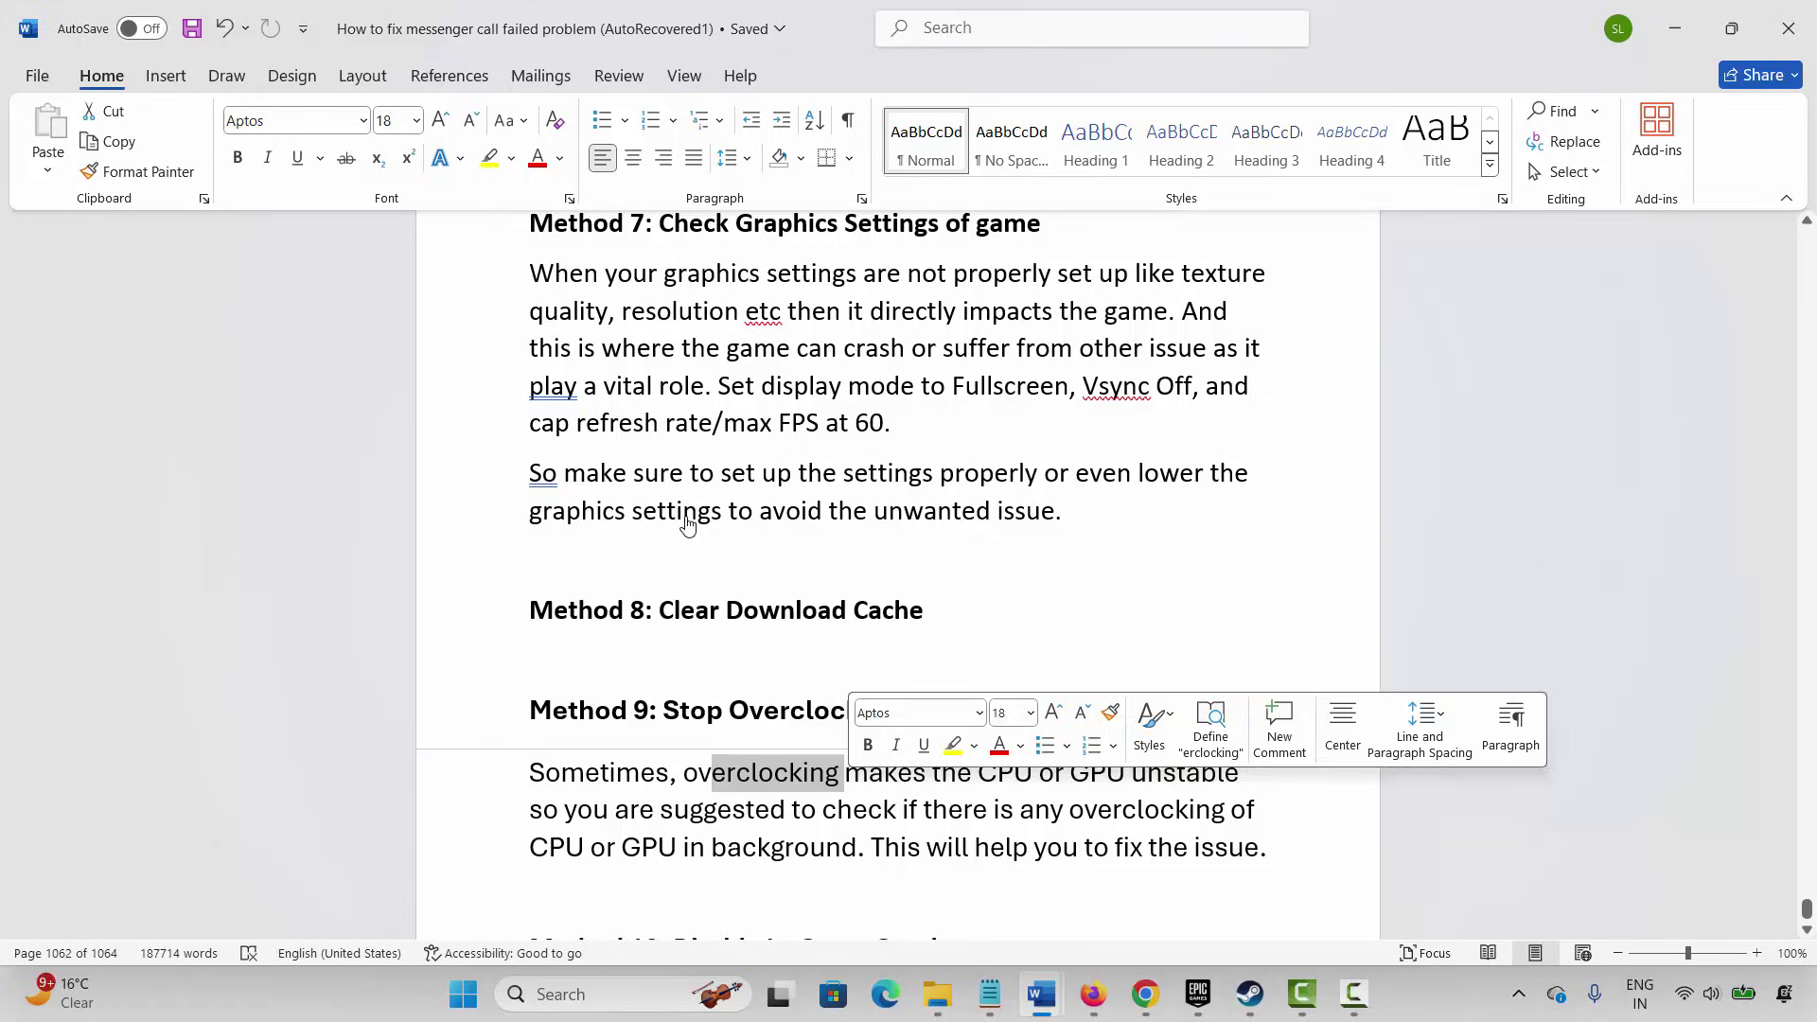
left_click_drag(565, 809, 791, 809)
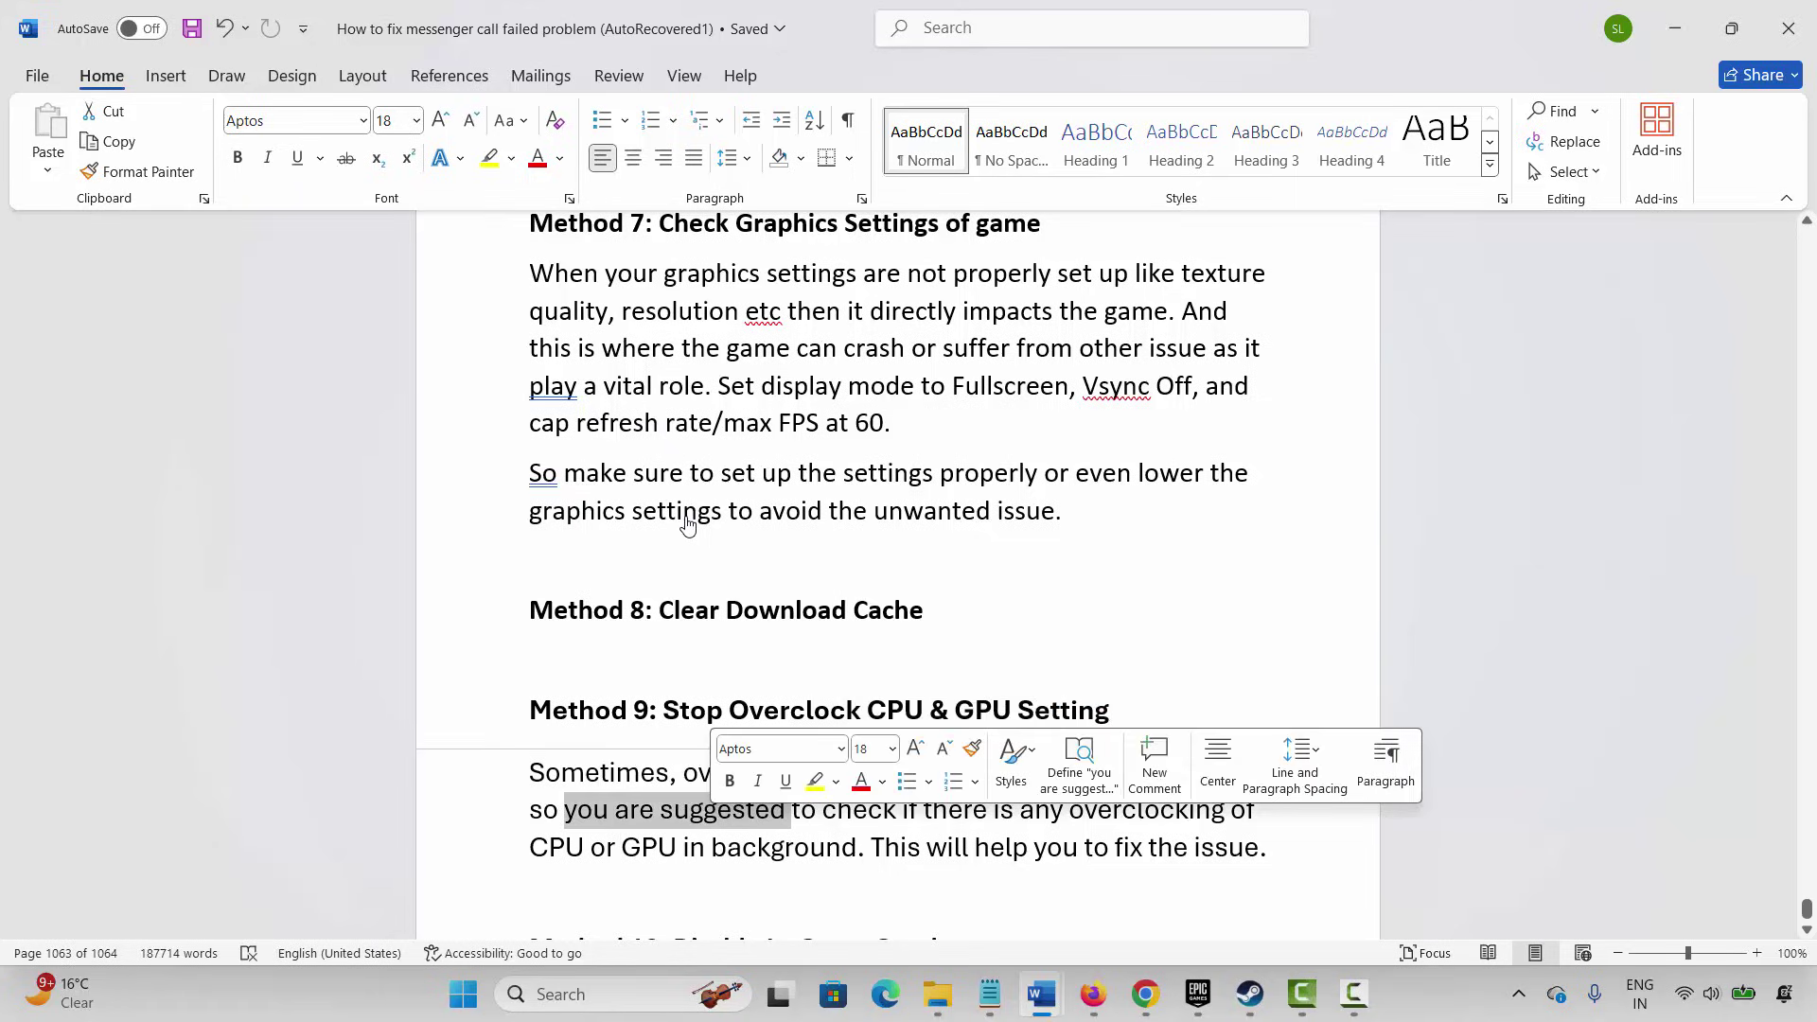
- Highlight the "Method 10: Disable In-Game Overlays" heading, and place the text cursor in the GeForce Experience instructions
scroll(687, 525, "down", 3)
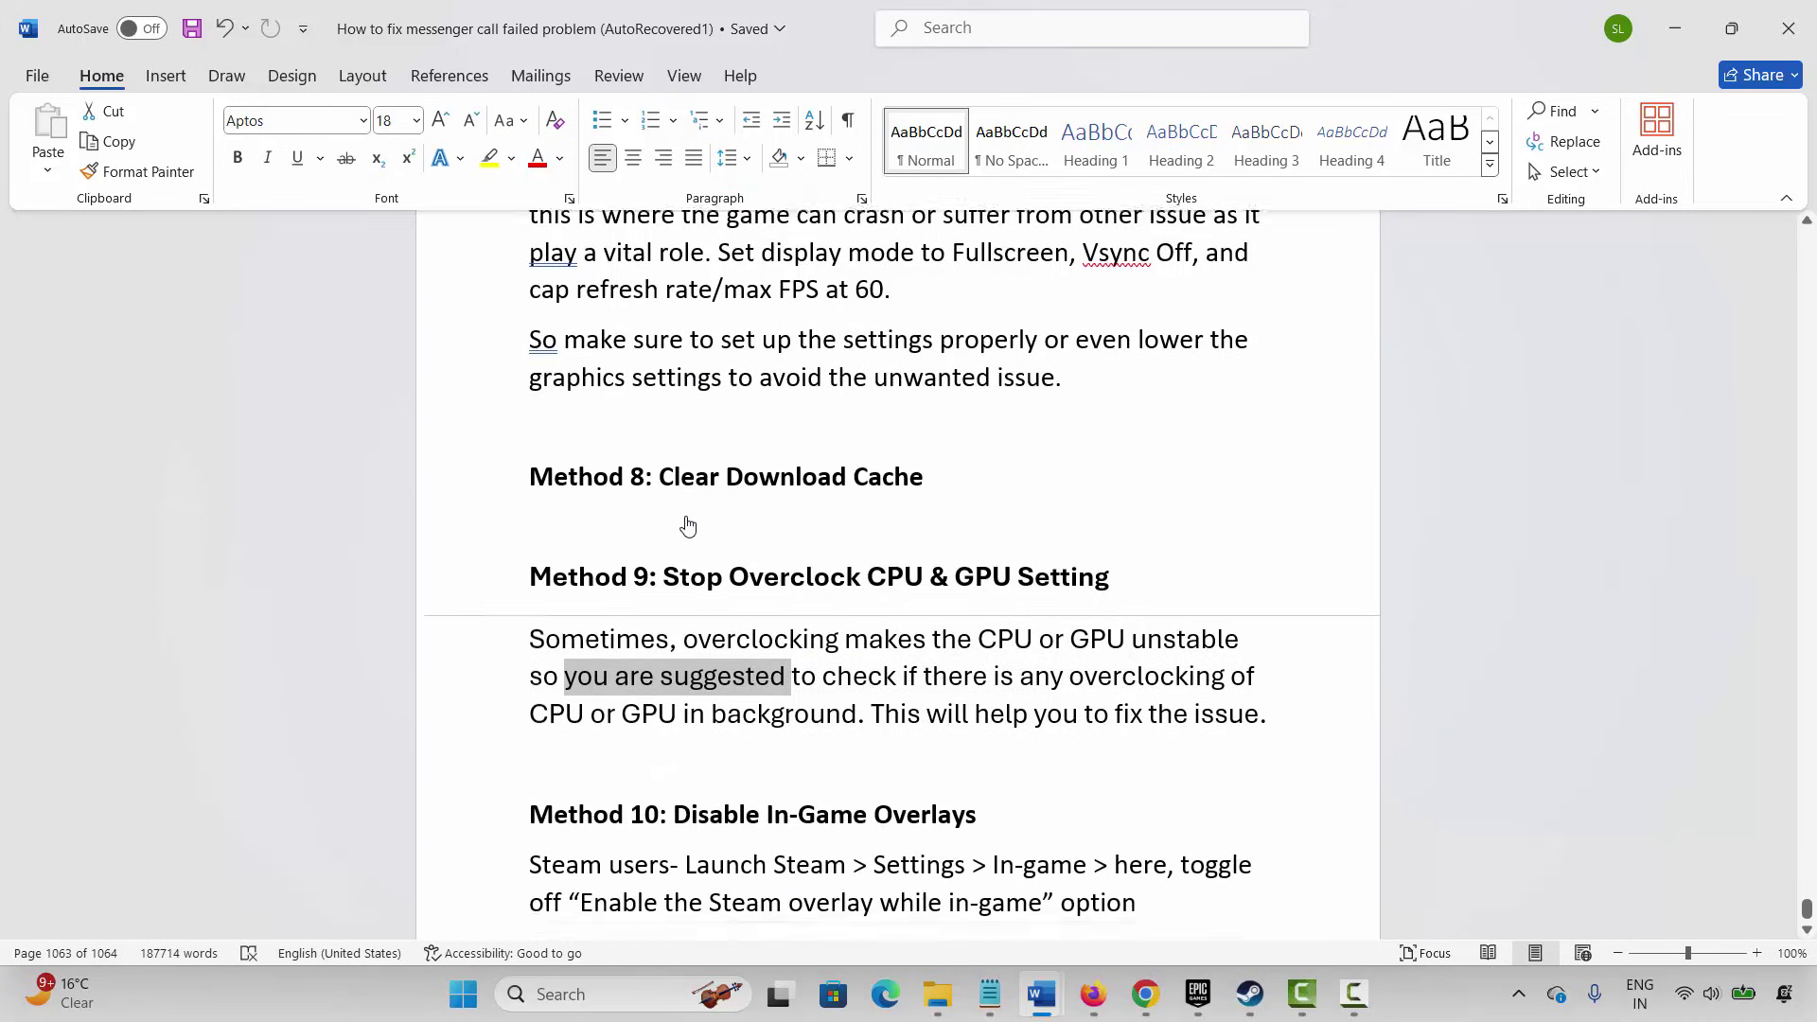
left_click(481, 720)
scroll(687, 525, "down", 1)
left_click(669, 801)
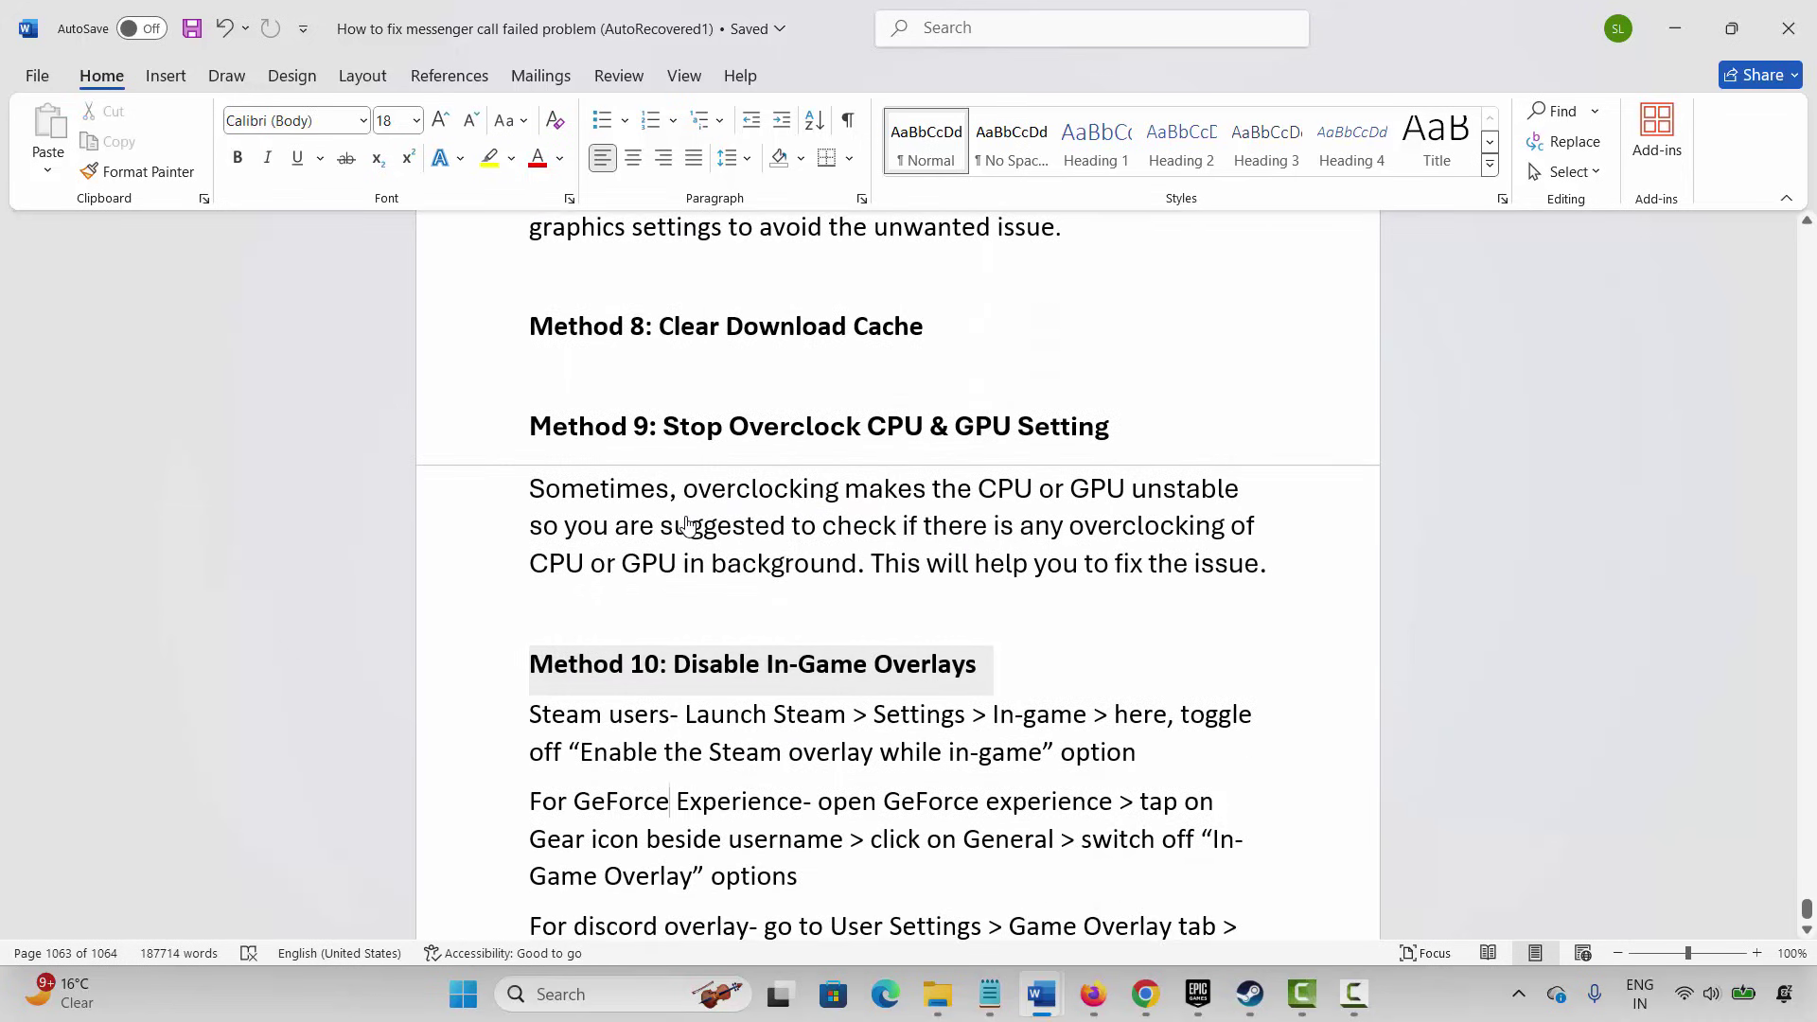
- Switch to Steam, view the Steam Overlay options in the In Game section of its settings, and close the settings
left_click(1248, 994)
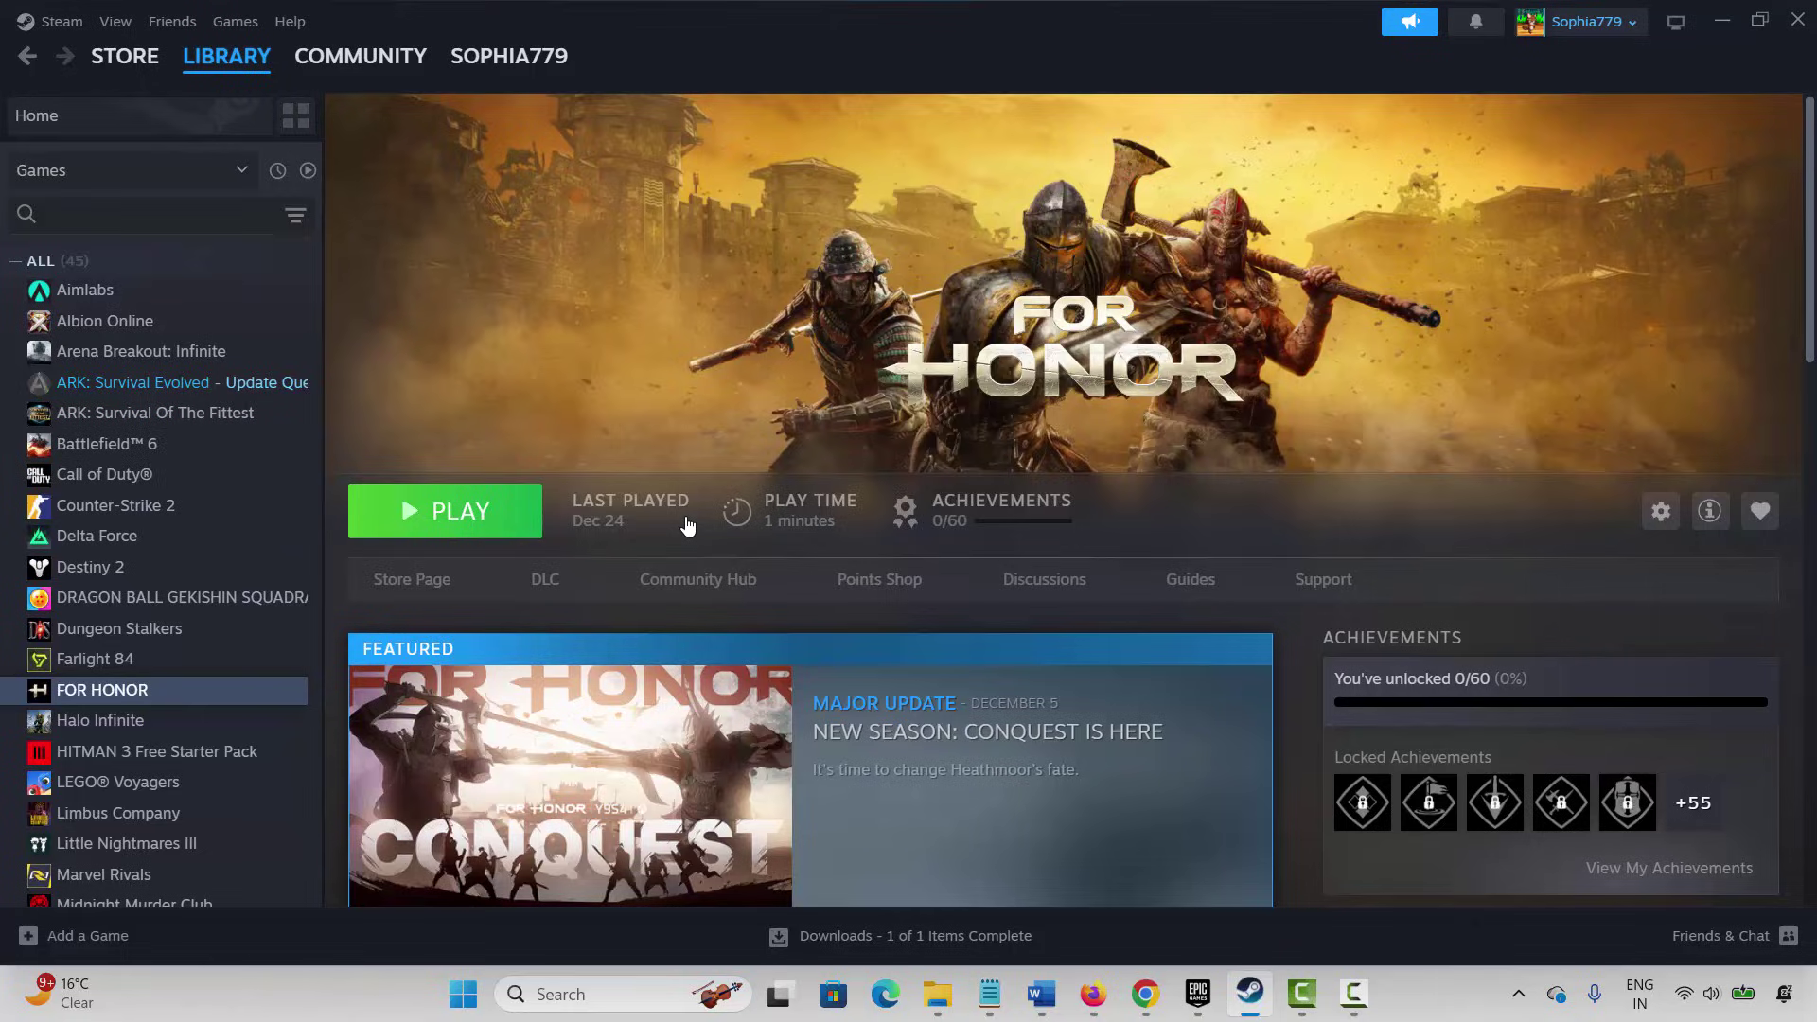
mouse_move(124, 56)
left_click(61, 21)
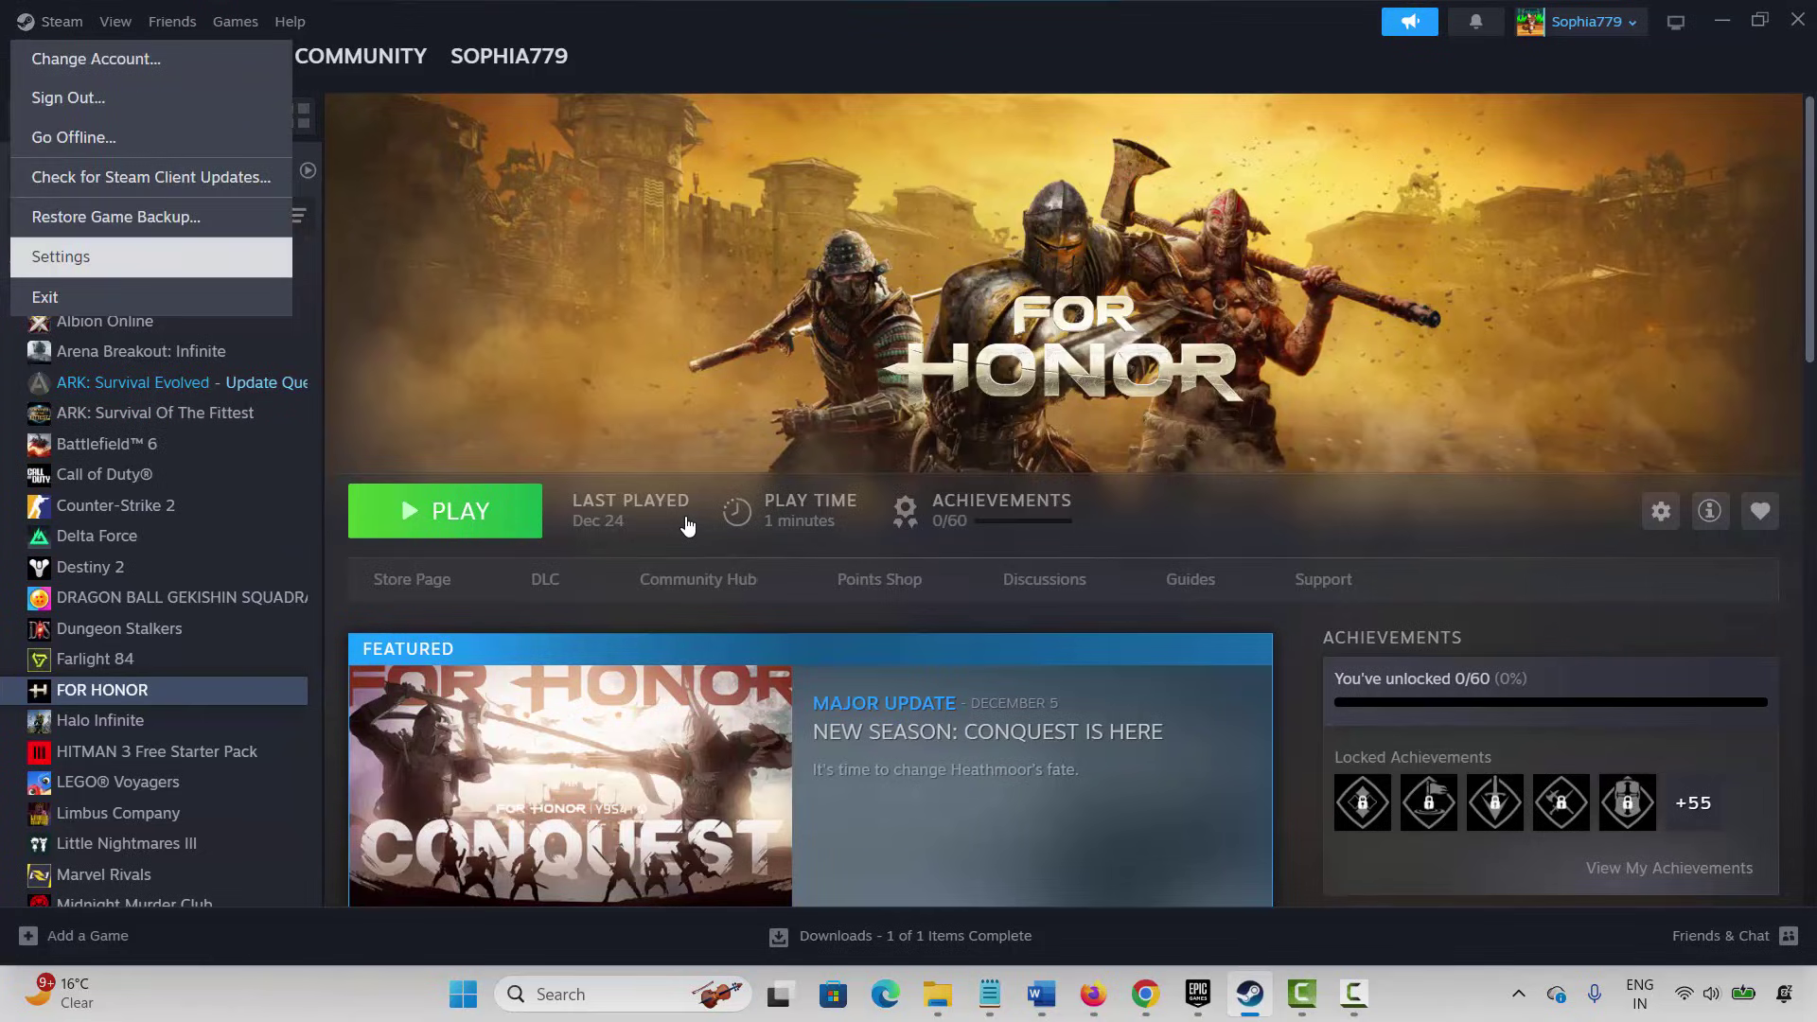
left_click(61, 256)
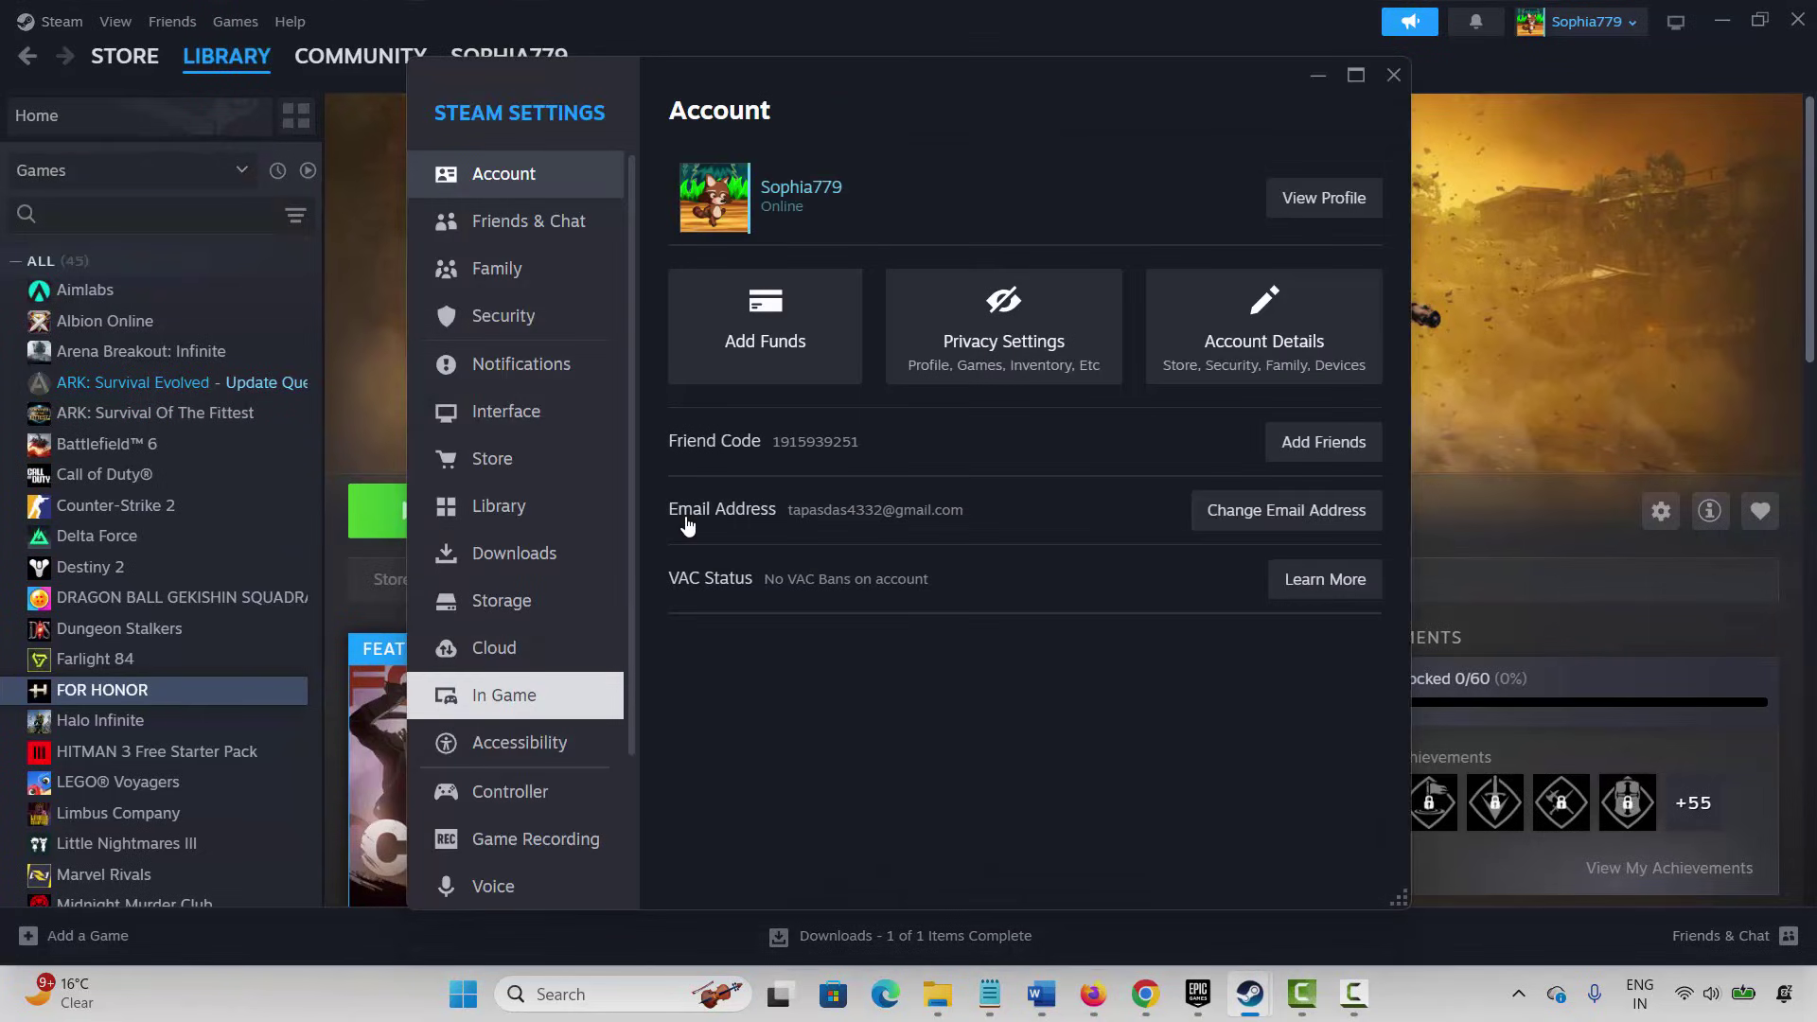
left_click(503, 695)
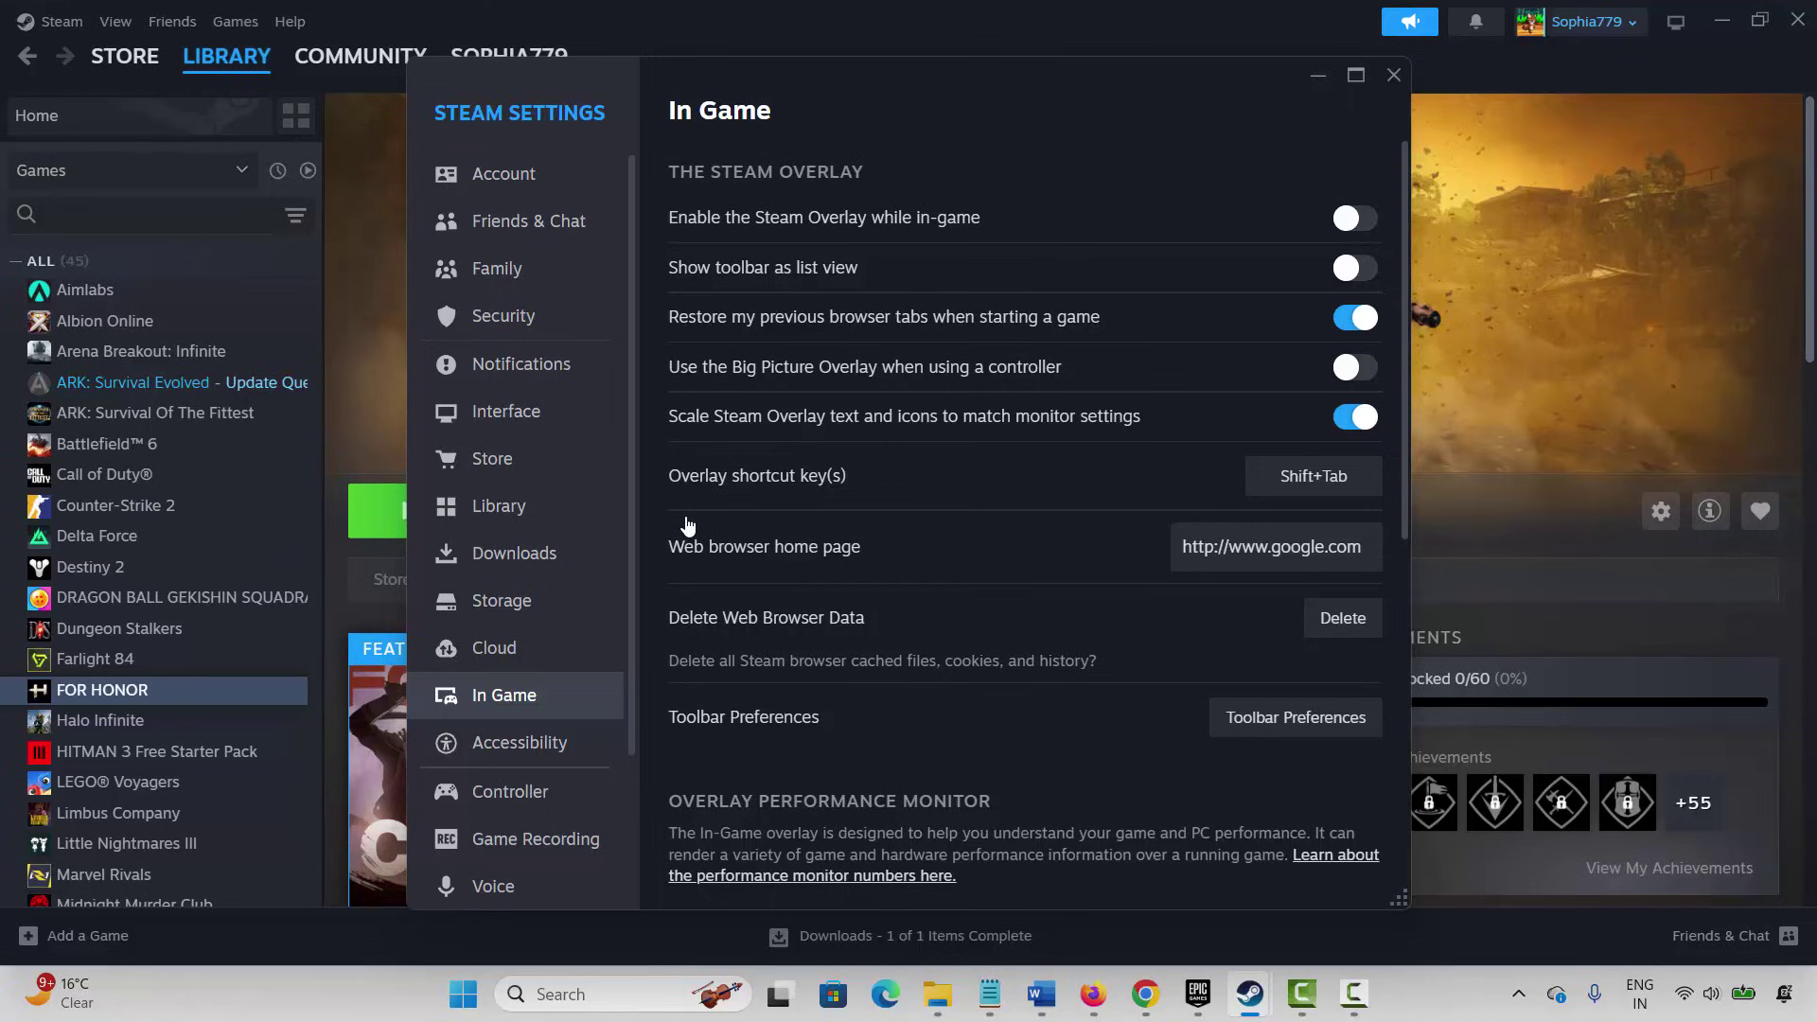
key("Tab")
left_click(1392, 75)
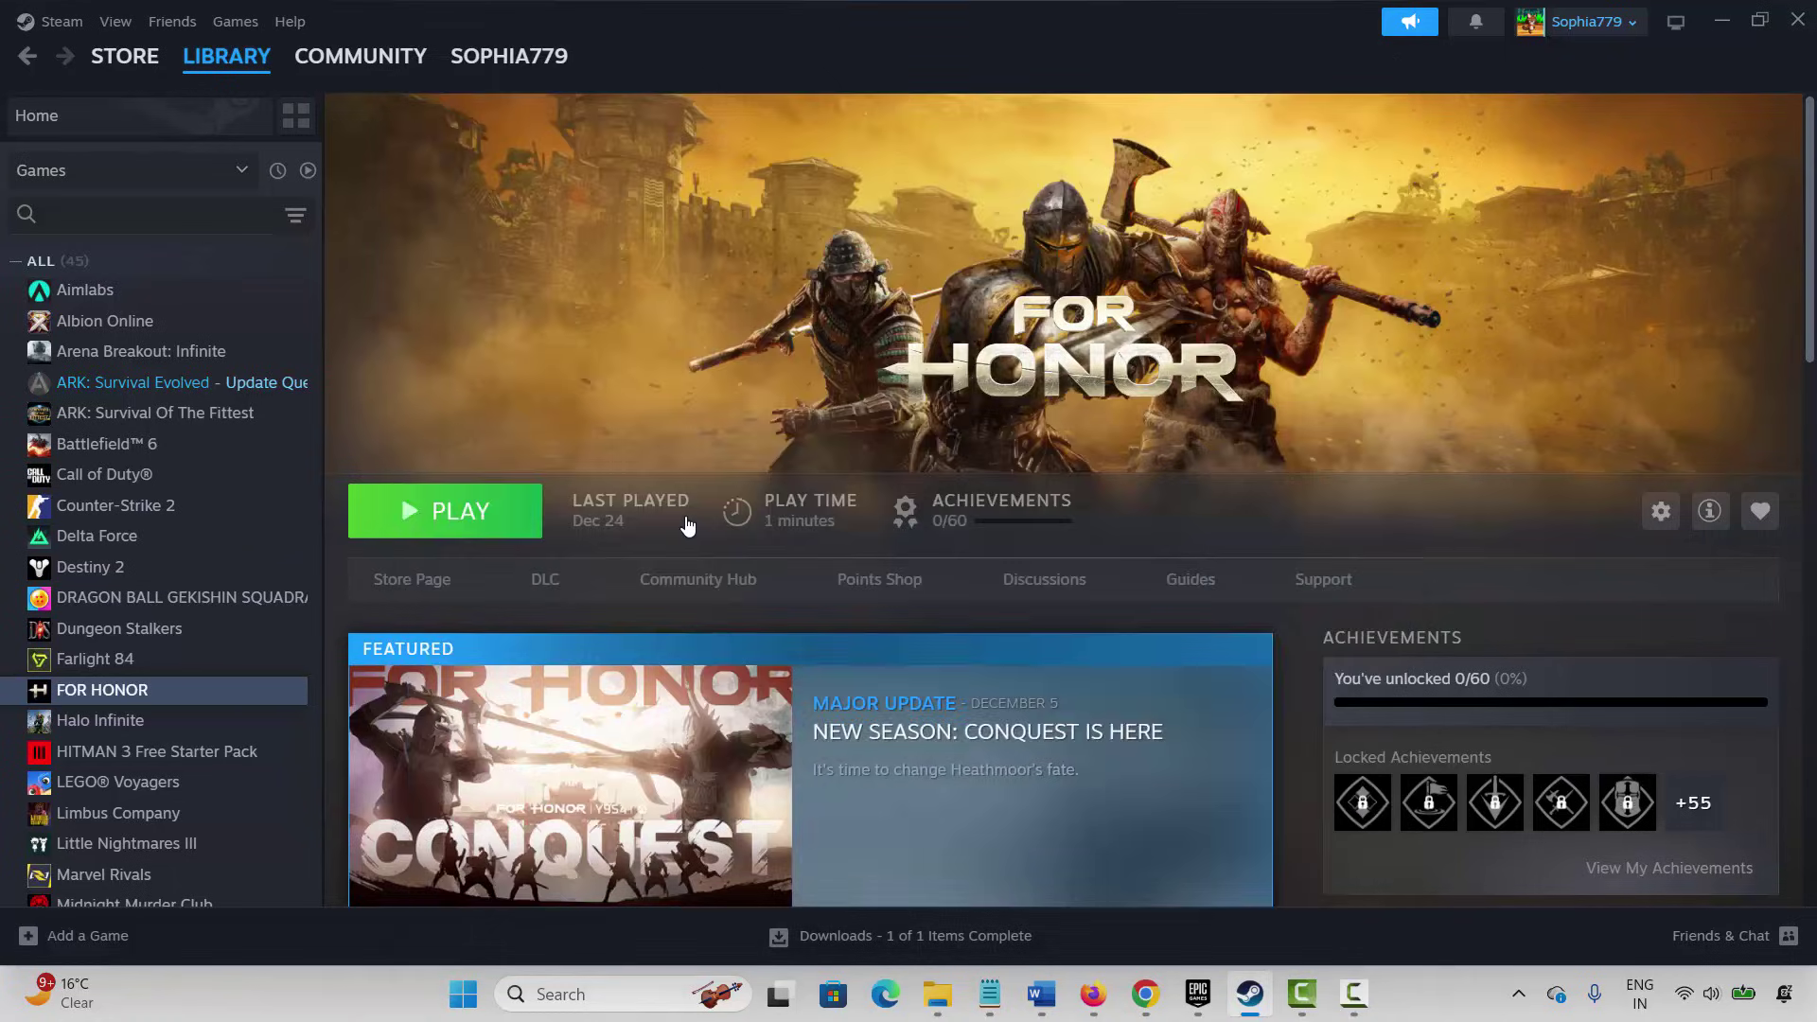
- Return to the Word document and highlight parts of the GeForce Experience overlay instructions, ending with the text cursor in "options"
key("alt+Tab")
scroll(688, 526, "down", 1)
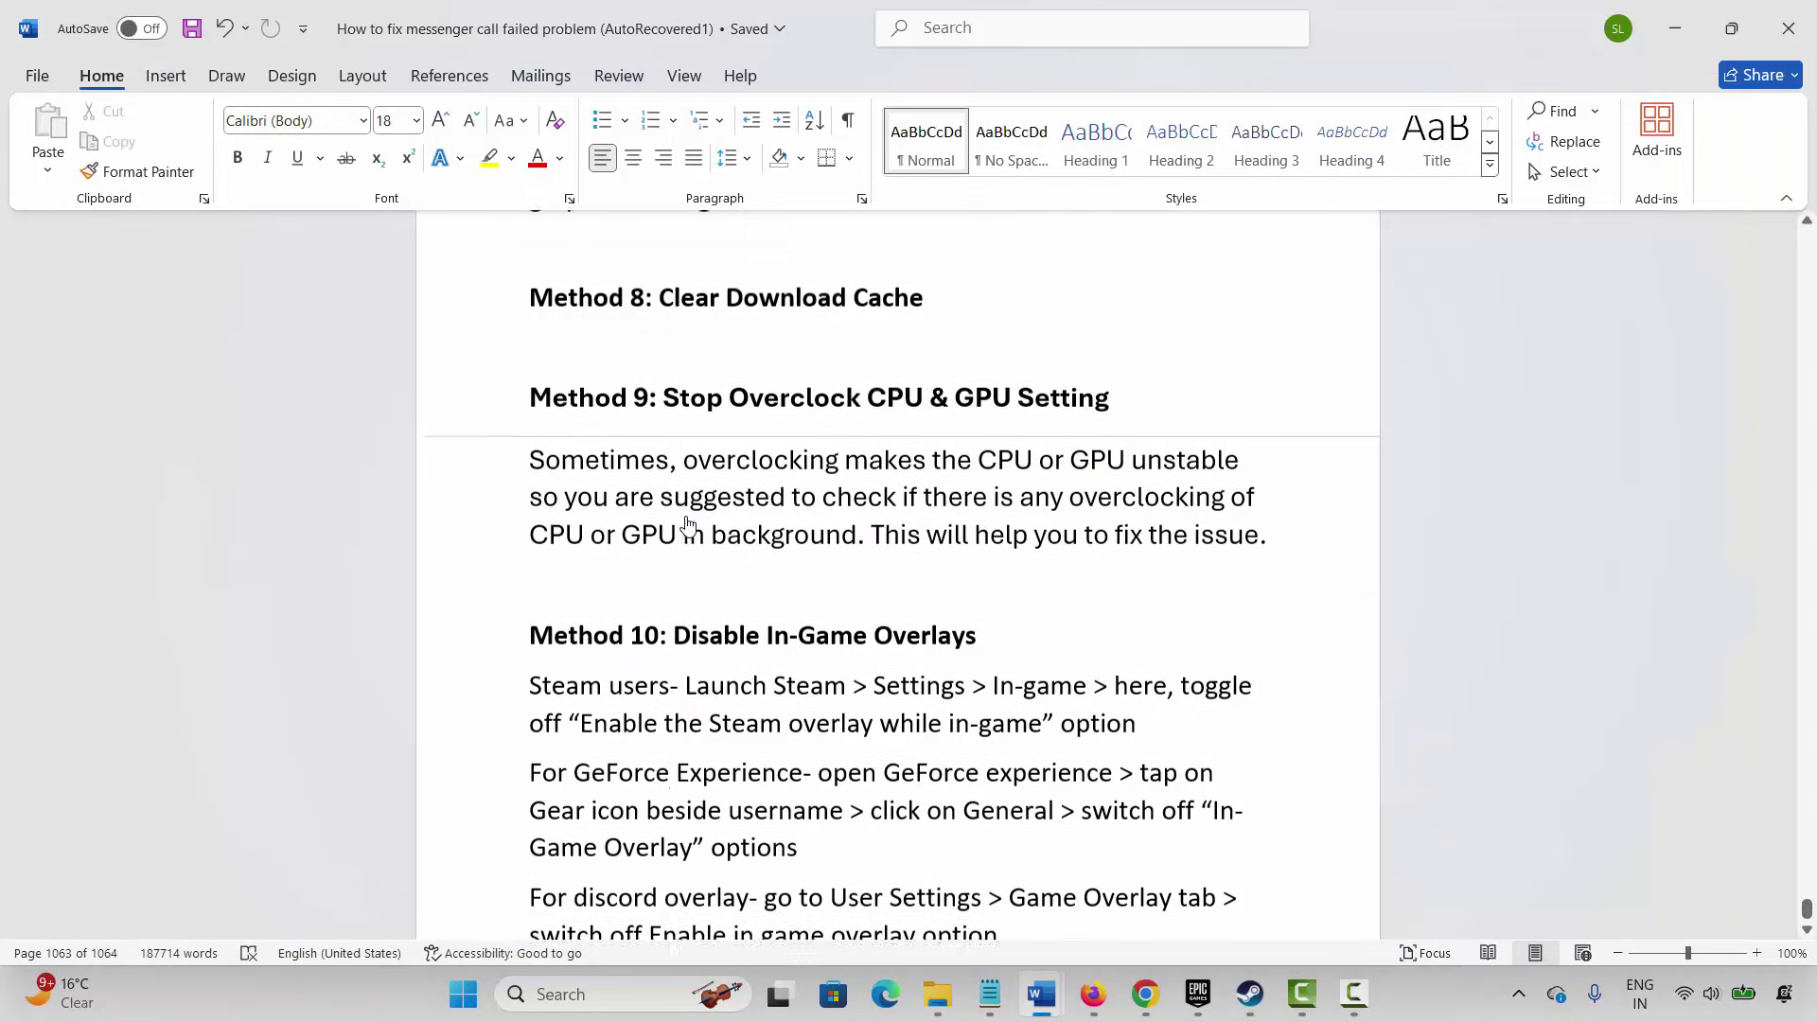
left_click_drag(529, 745, 982, 745)
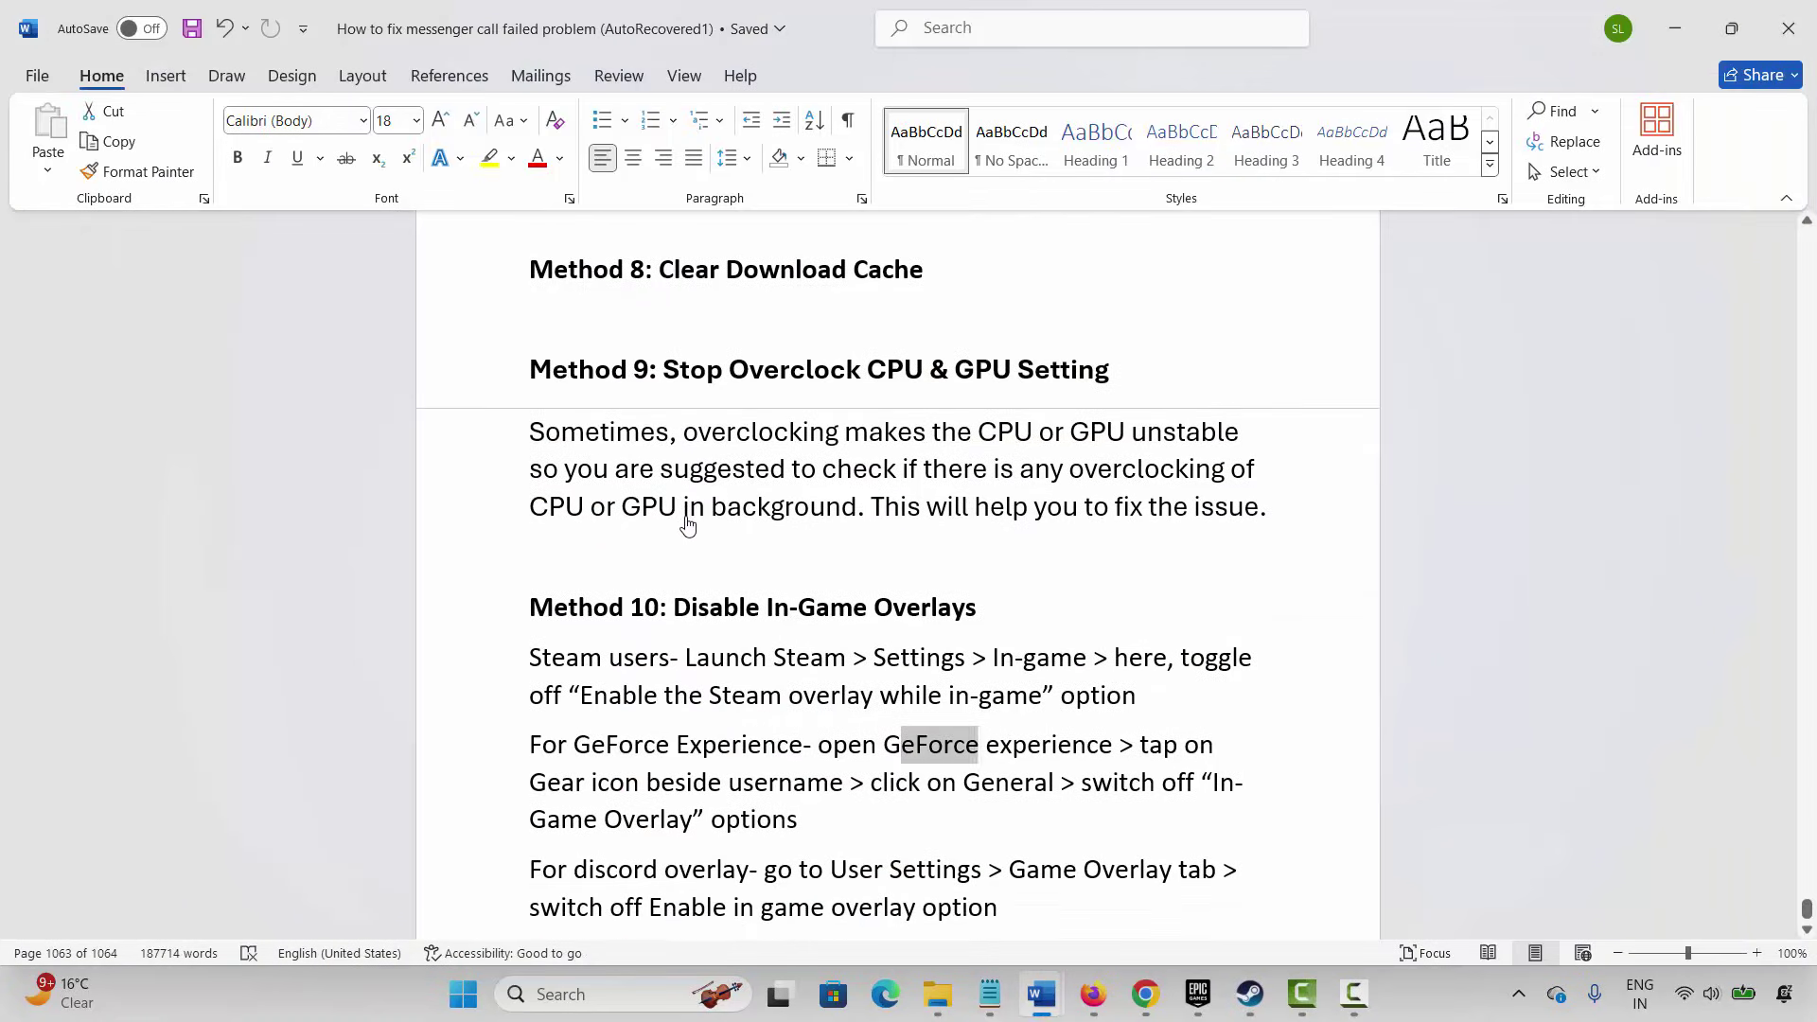
left_click_drag(529, 783, 727, 783)
left_click(771, 819)
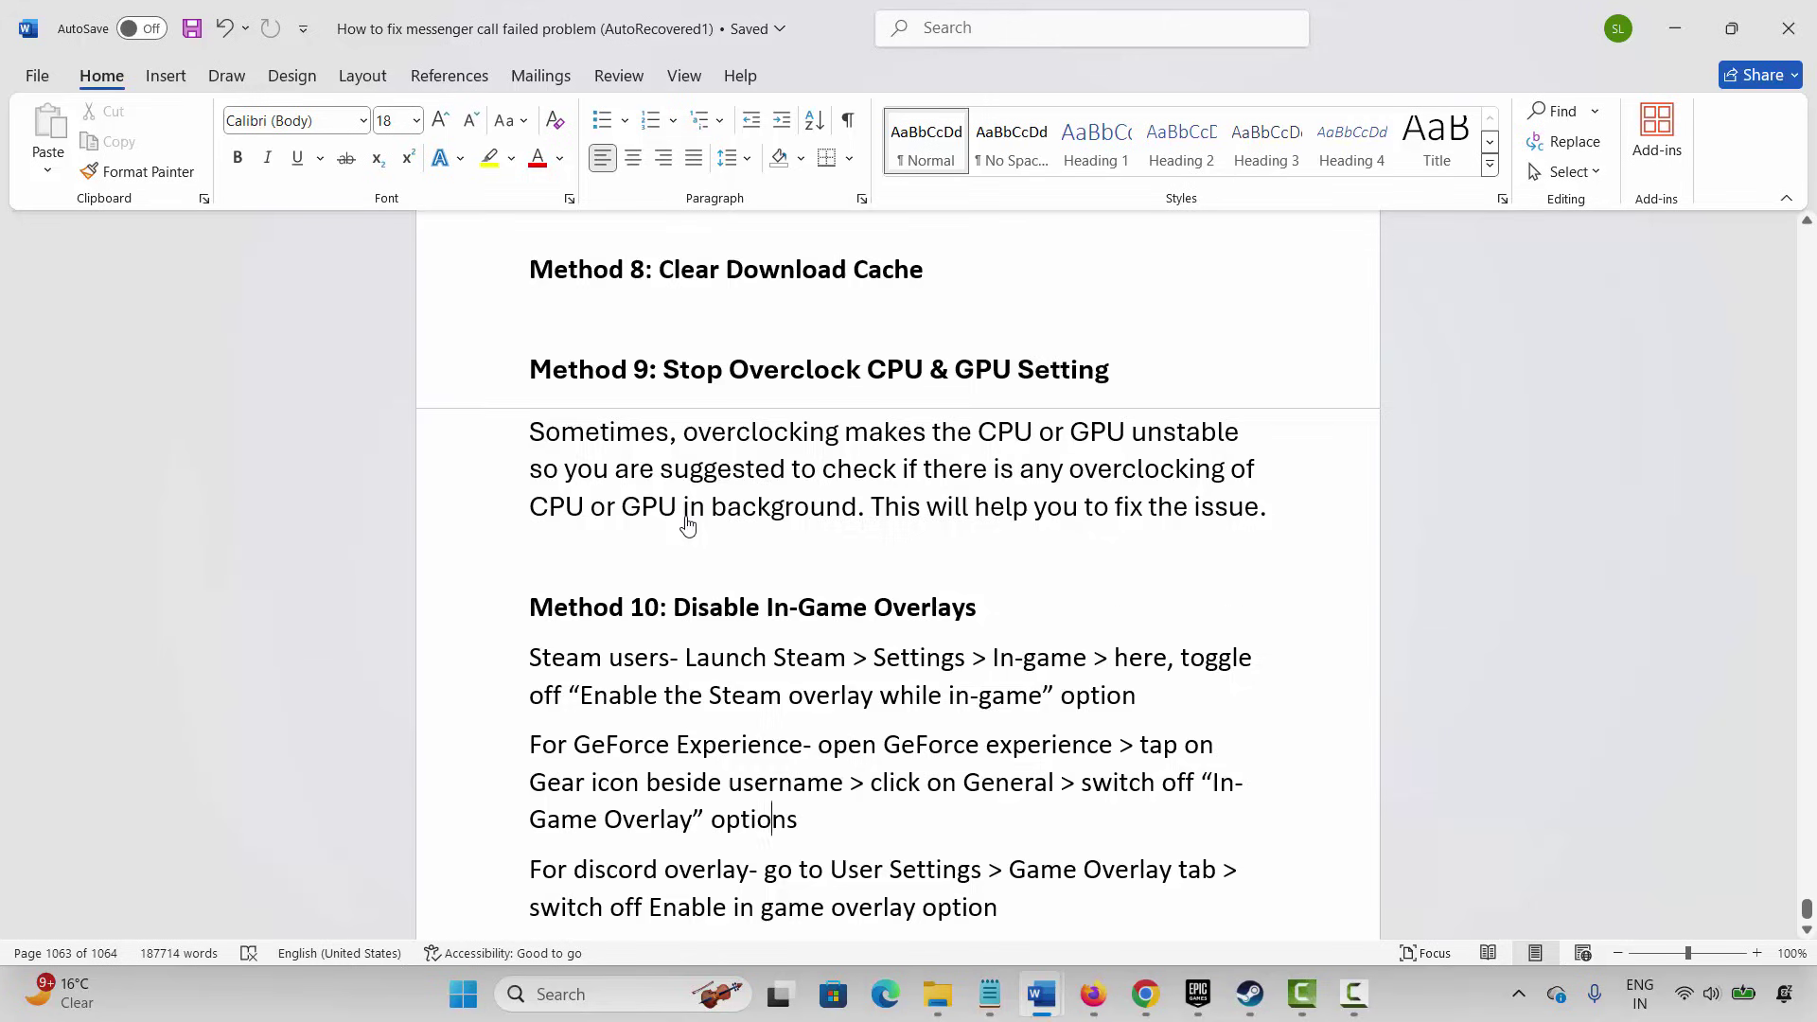
- Highlight phrases in the Discord overlay instructions under Method 10, ending with "switch off Enable"
scroll(688, 526, "down", 1)
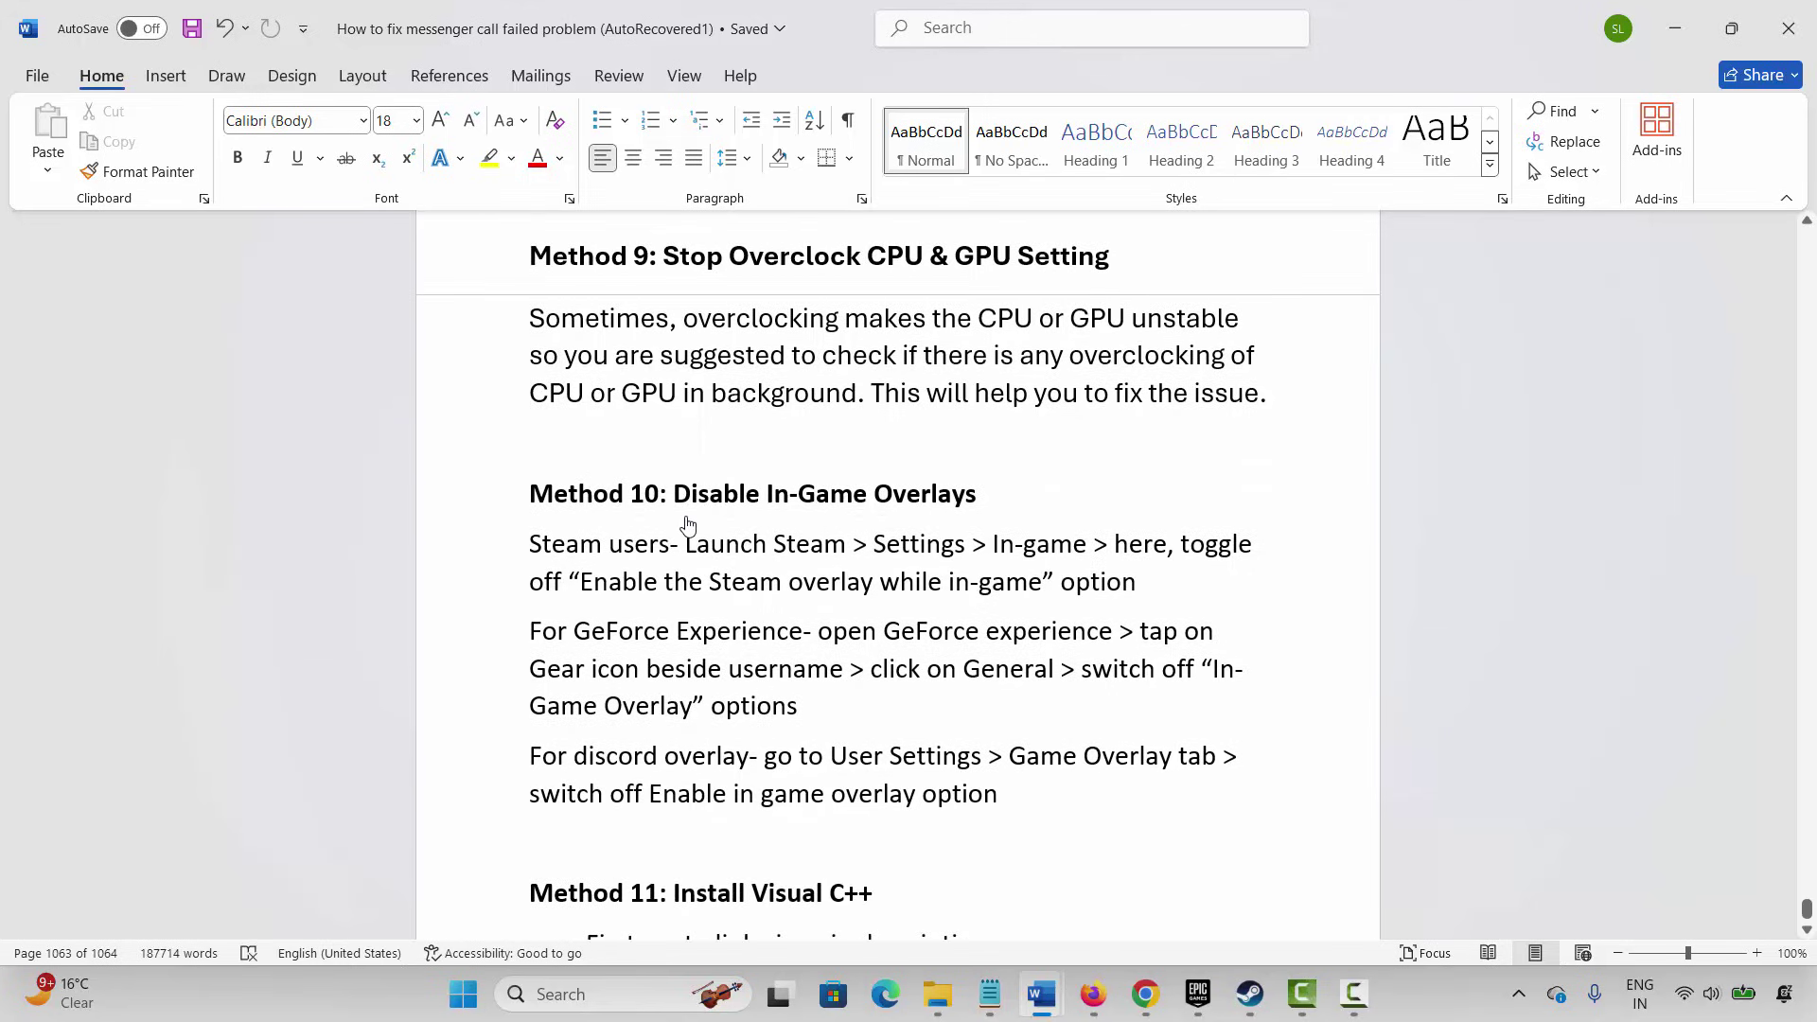
key("Home")
key("ctrl+shift+Right")
key("ctrl+shift+Right")
key("ctrl+shift+Right")
key("Down")
key("Home")
key("ctrl+shift+Right")
key("ctrl+shift+Right")
key("ctrl+shift+Right")
left_click(883, 756)
key("Down")
key("Home")
key("ctrl+shift+Right")
key("ctrl+shift+Right")
key("ctrl+shift+Right")
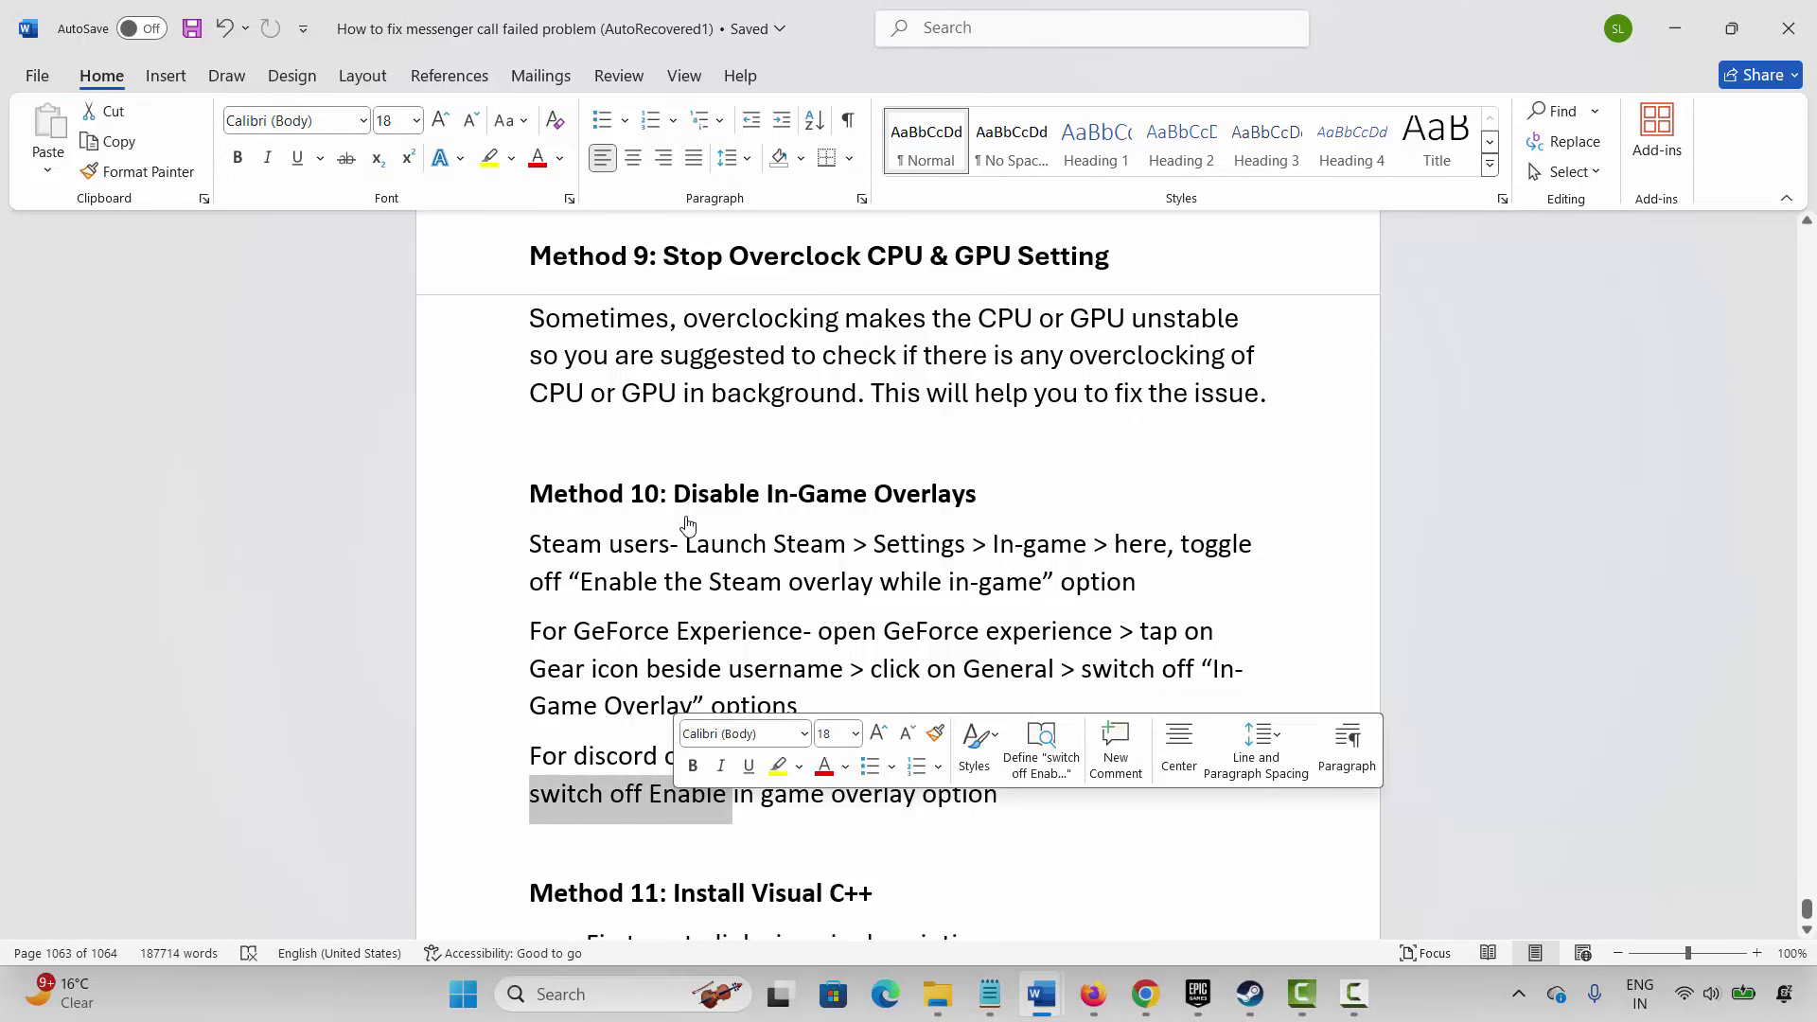
- Highlight the "Method 11: Install Visual C++" heading
scroll(688, 524, "up", 1)
scroll(688, 524, "down", 2)
key("Down")
key("Down")
key("Home")
key("shift+End")
scroll(688, 525, "down", 2)
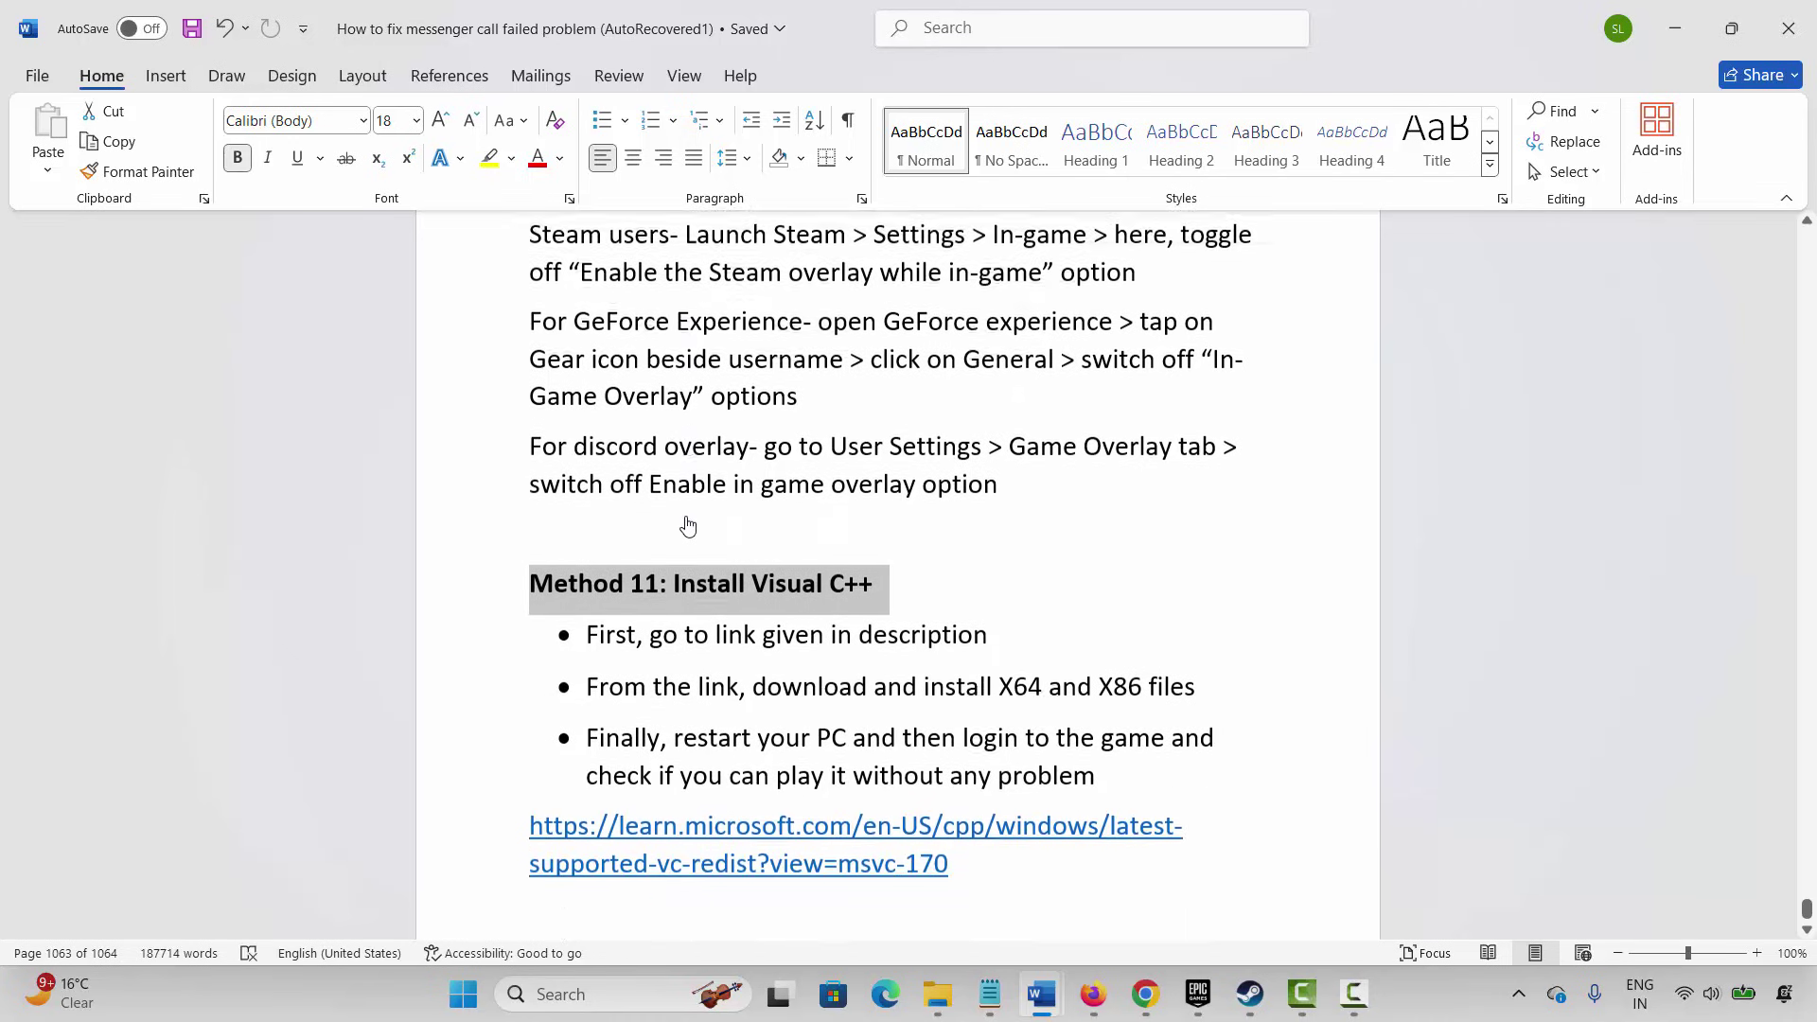
- Select the complete learn.microsoft.com Visual C++ redistributable link below the Method 11 instructions
mouse_move(529, 795)
left_mouse_down()
mouse_move(768, 795)
mouse_move(868, 832)
mouse_move(934, 833)
left_mouse_up()
key("shift+Right")
key("shift+Right")
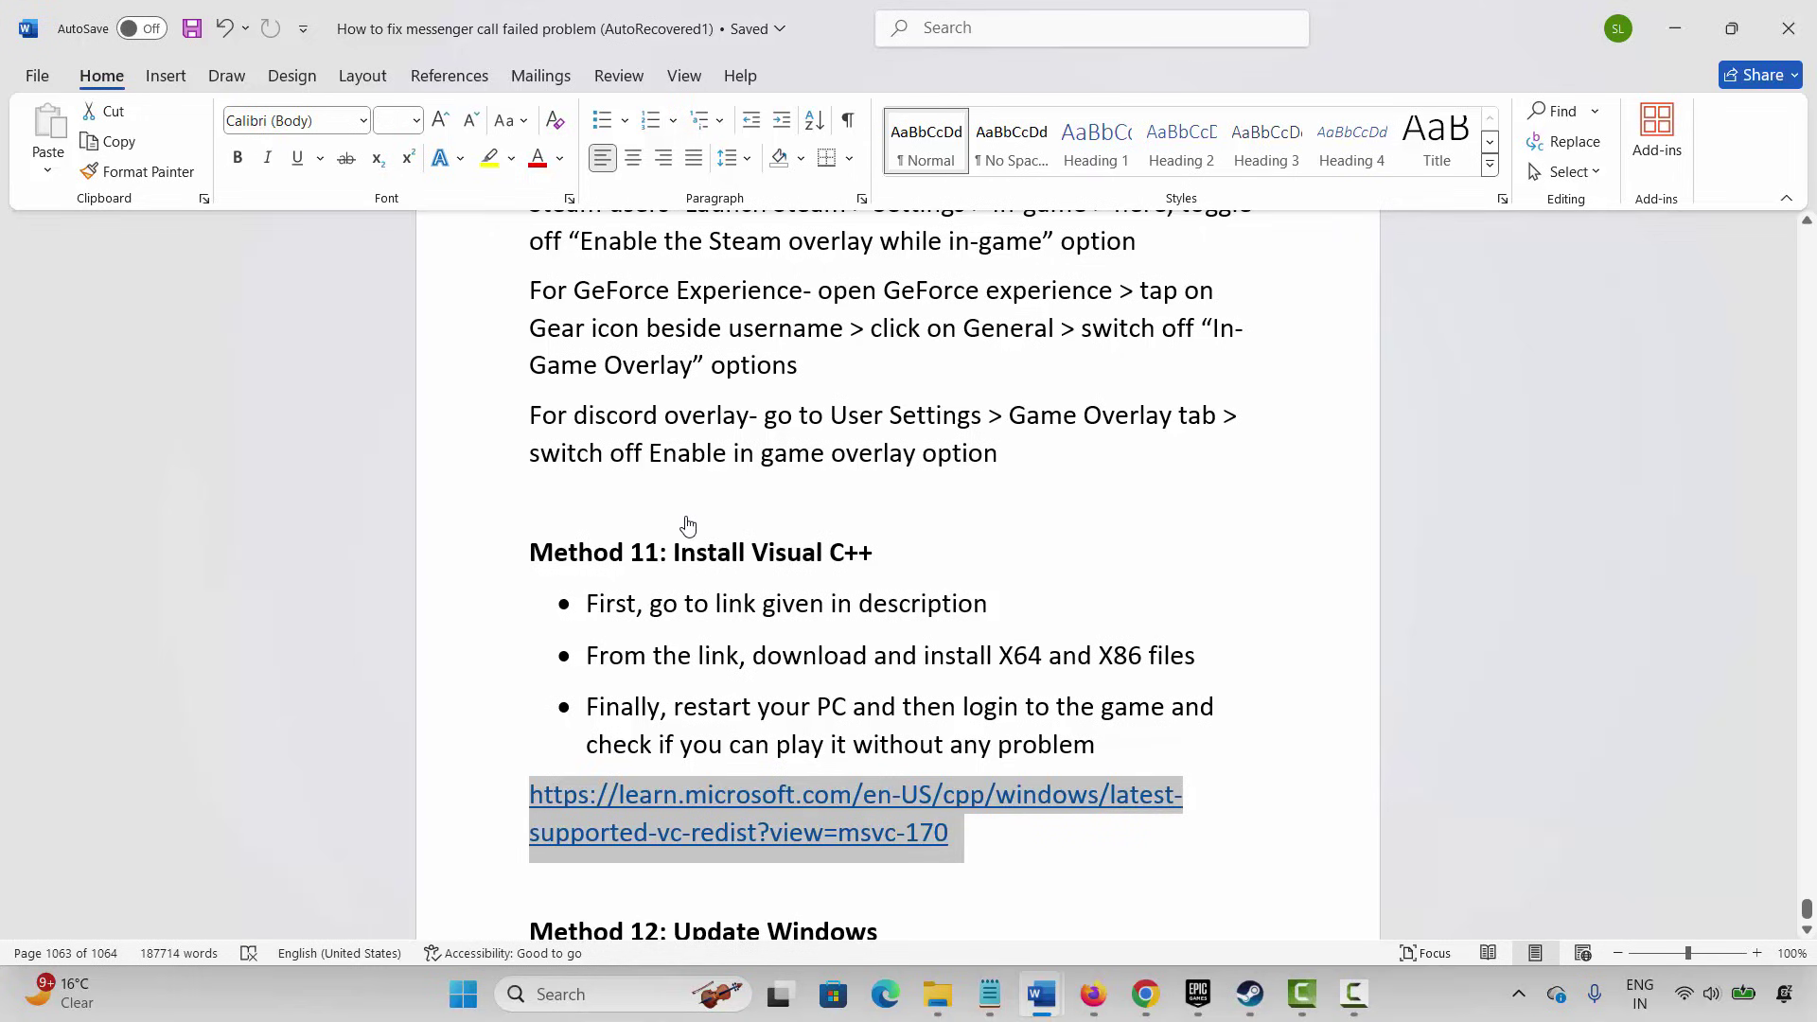
right_click(735, 833)
left_click(795, 341)
- Highlight the words "Visual C++" in the Method 11 heading
left_click(803, 656)
key("shift+Right")
key("shift+Right")
key("shift+Right")
key("shift+Right")
key("shift+Right")
key("shift+Right")
key("shift+Right")
key("shift+Right")
key("shift+Right")
key("shift+Right")
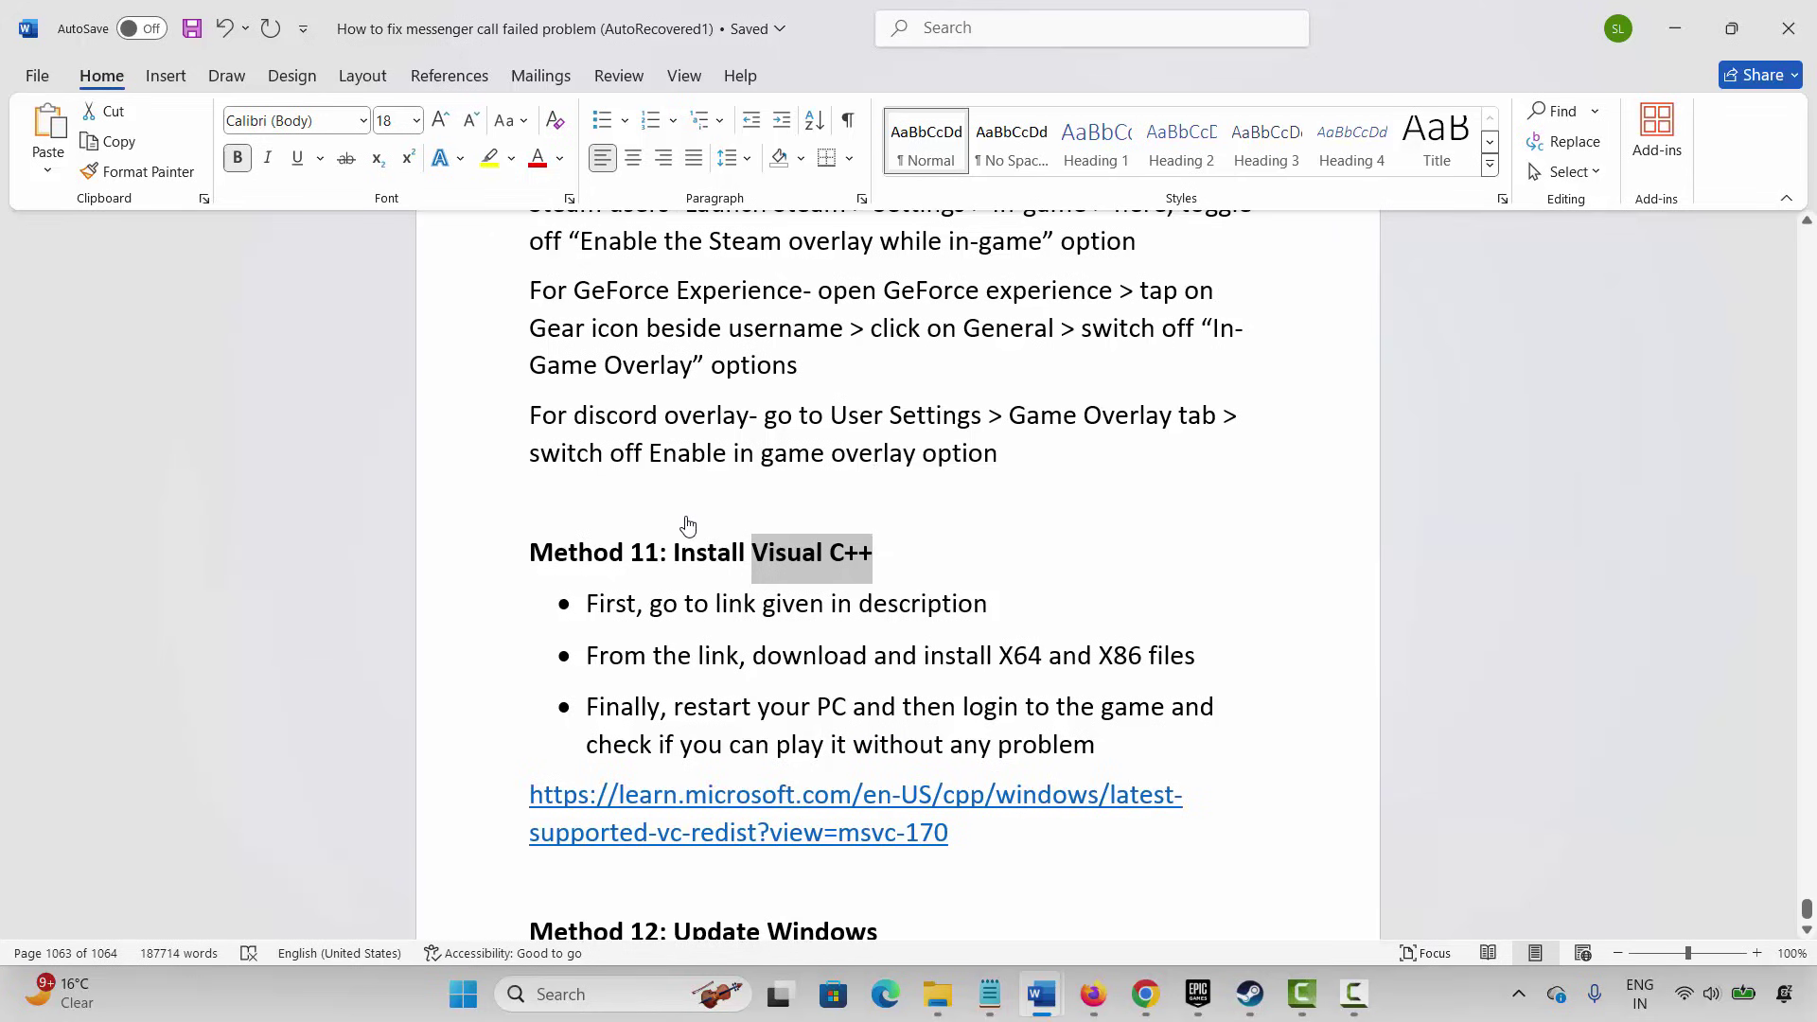
- Switch to Chrome, get the X86 Visual C++ redistributable from the Microsoft Learn page, and run its setup as a repair
left_click(1144, 993)
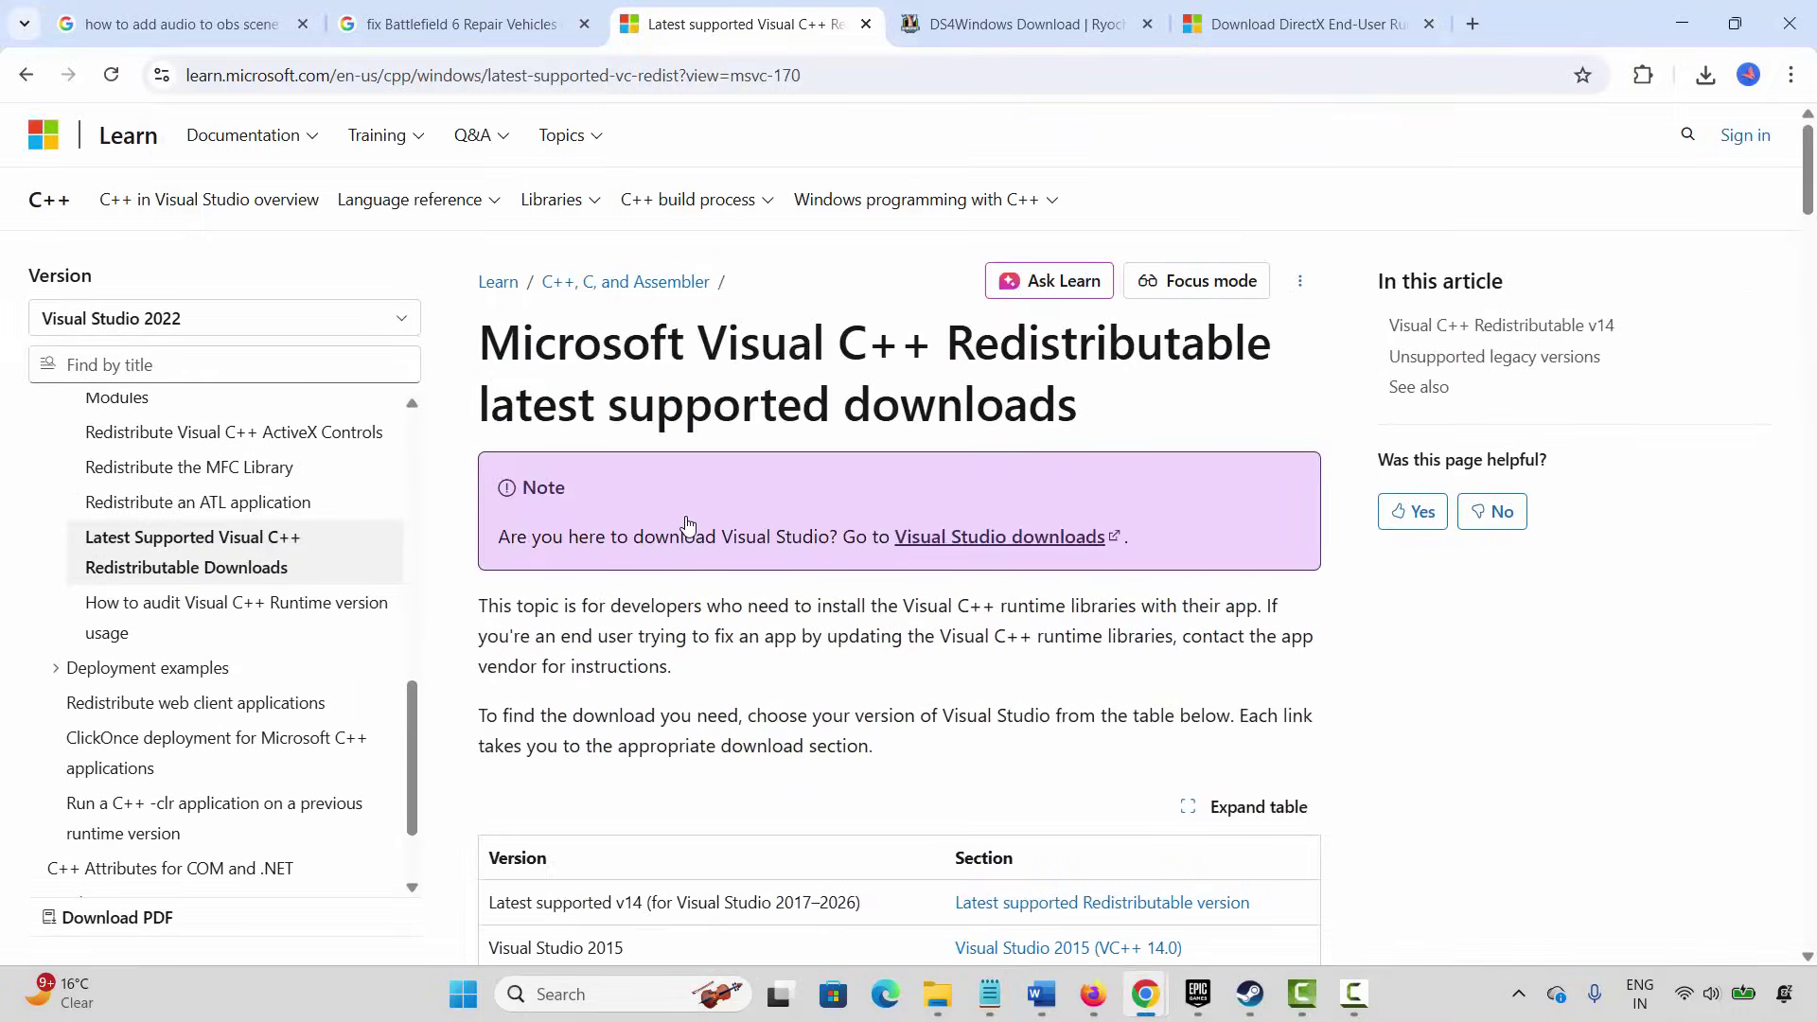
scroll(687, 526, "down", 4)
scroll(687, 525, "down", 12)
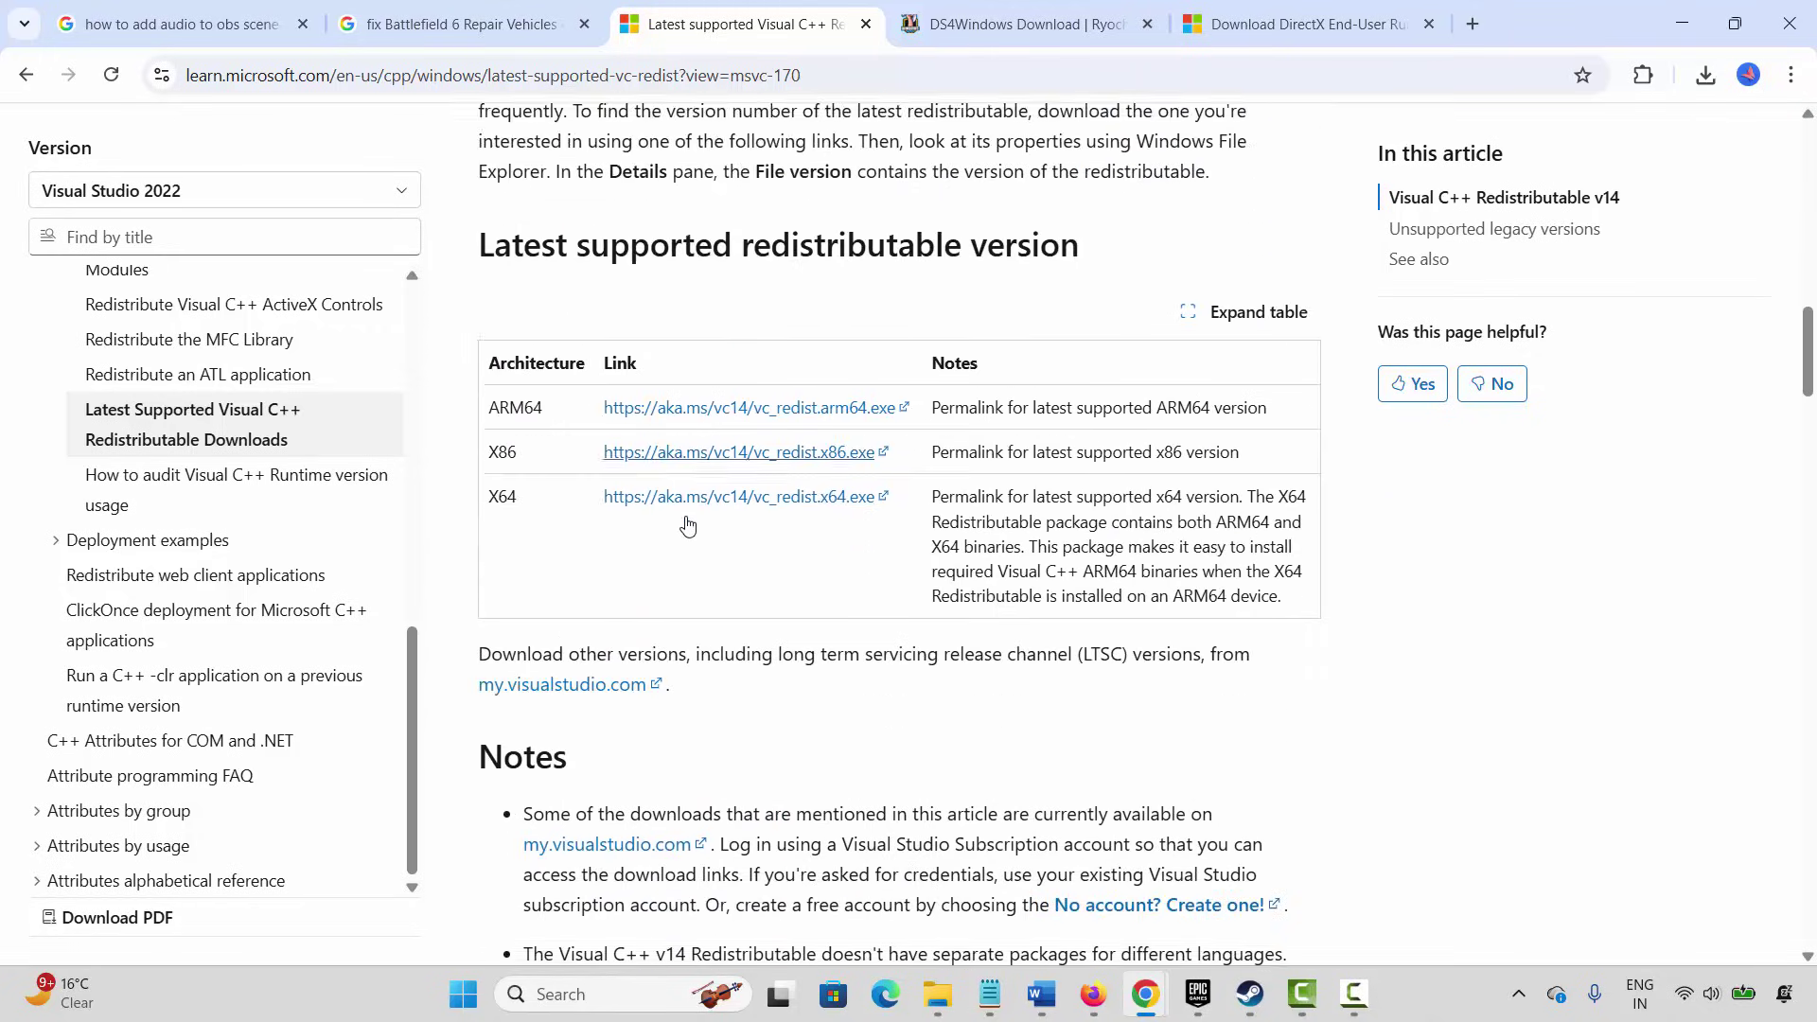
key("F5")
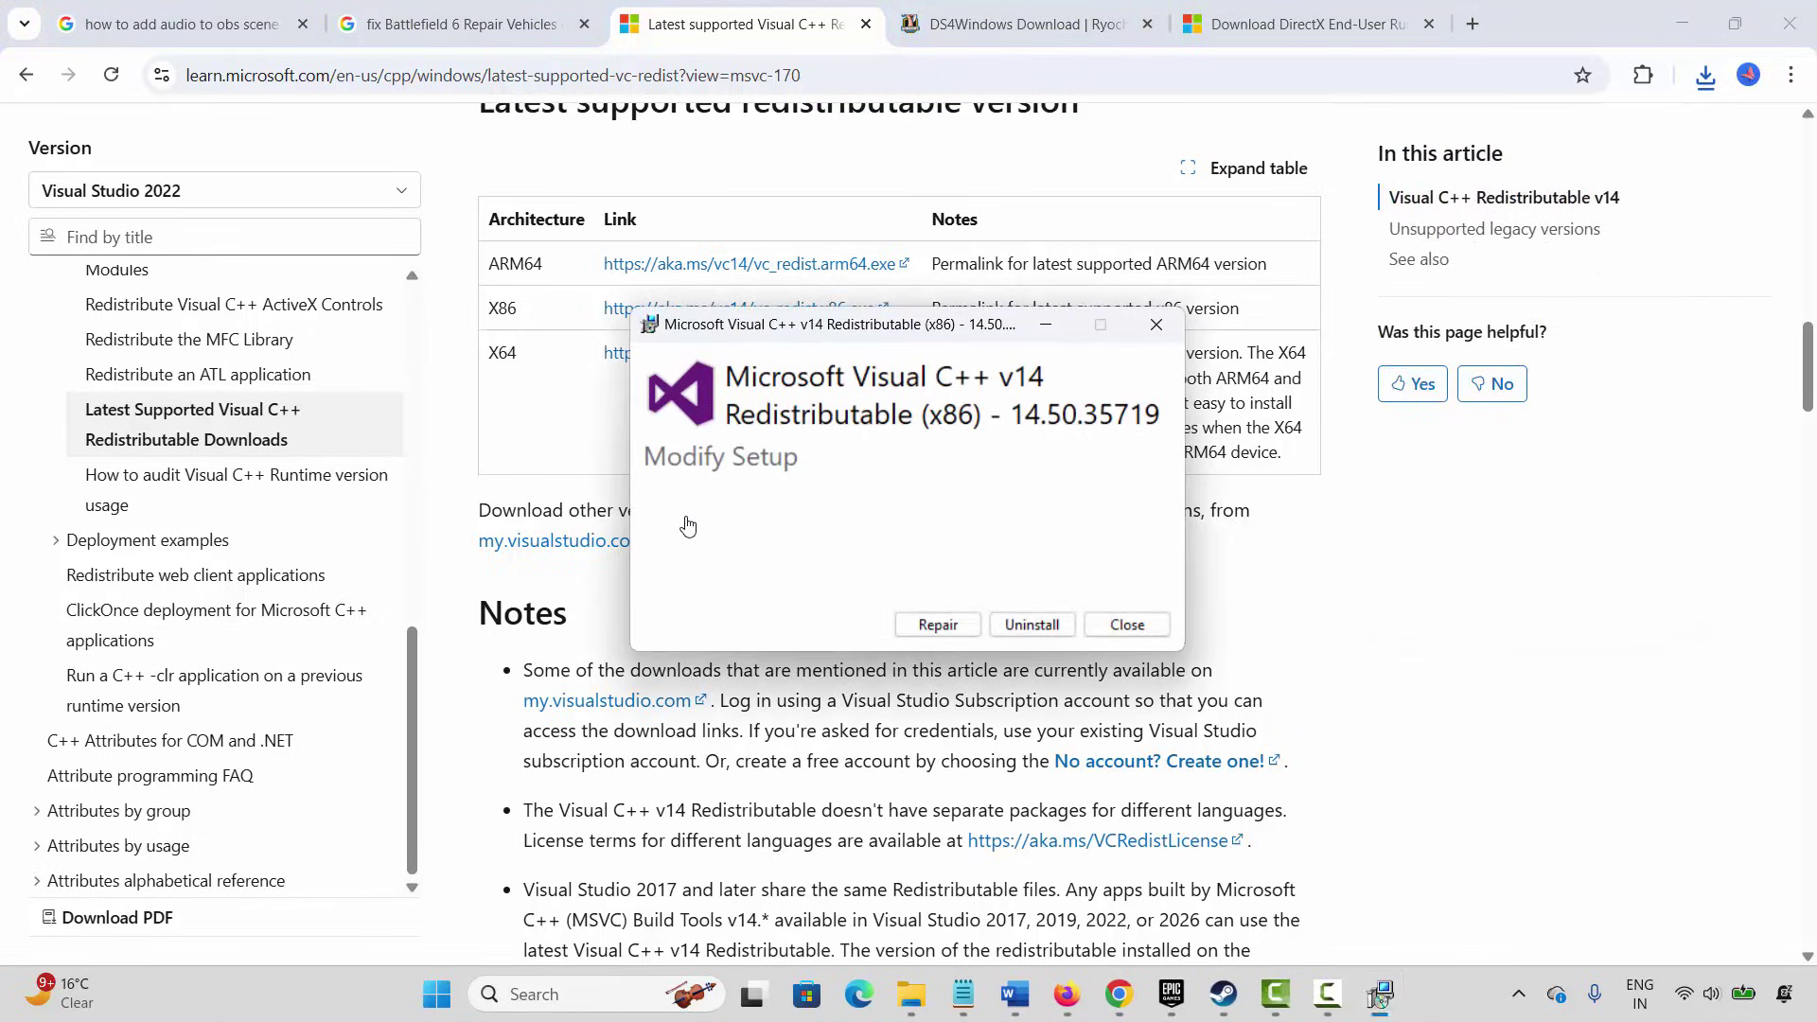
key("Return")
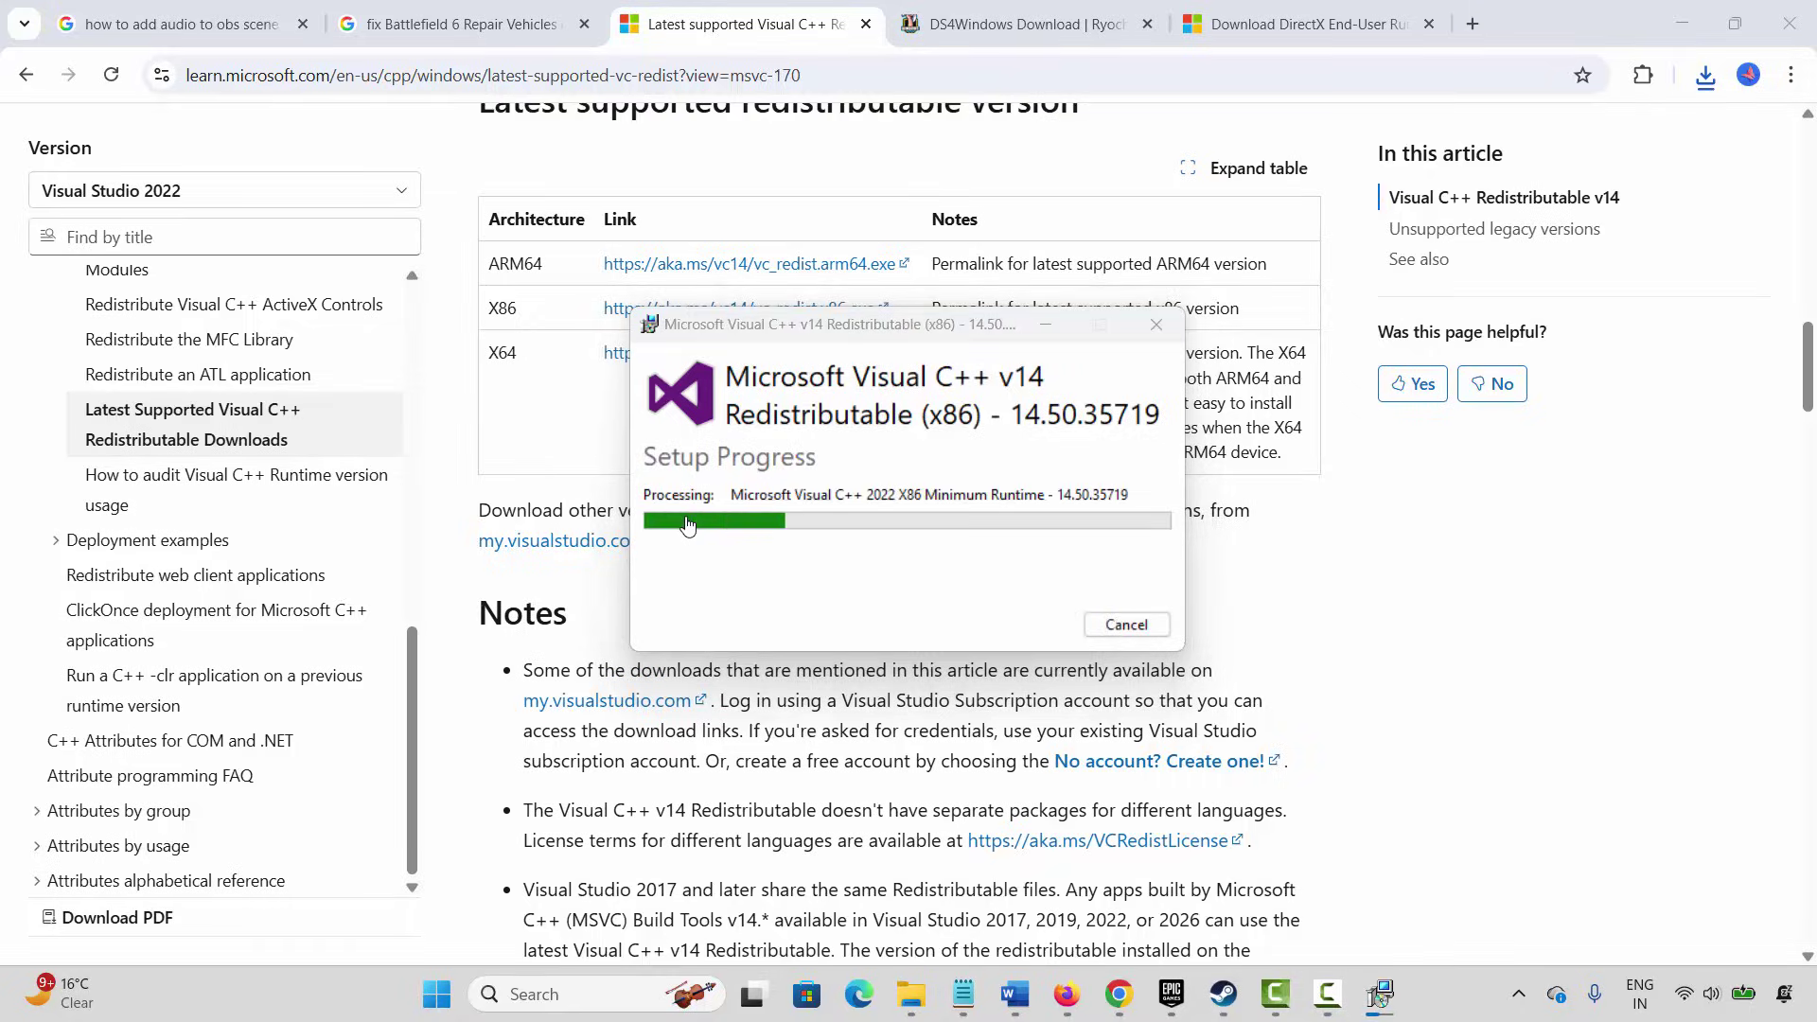
key("Return")
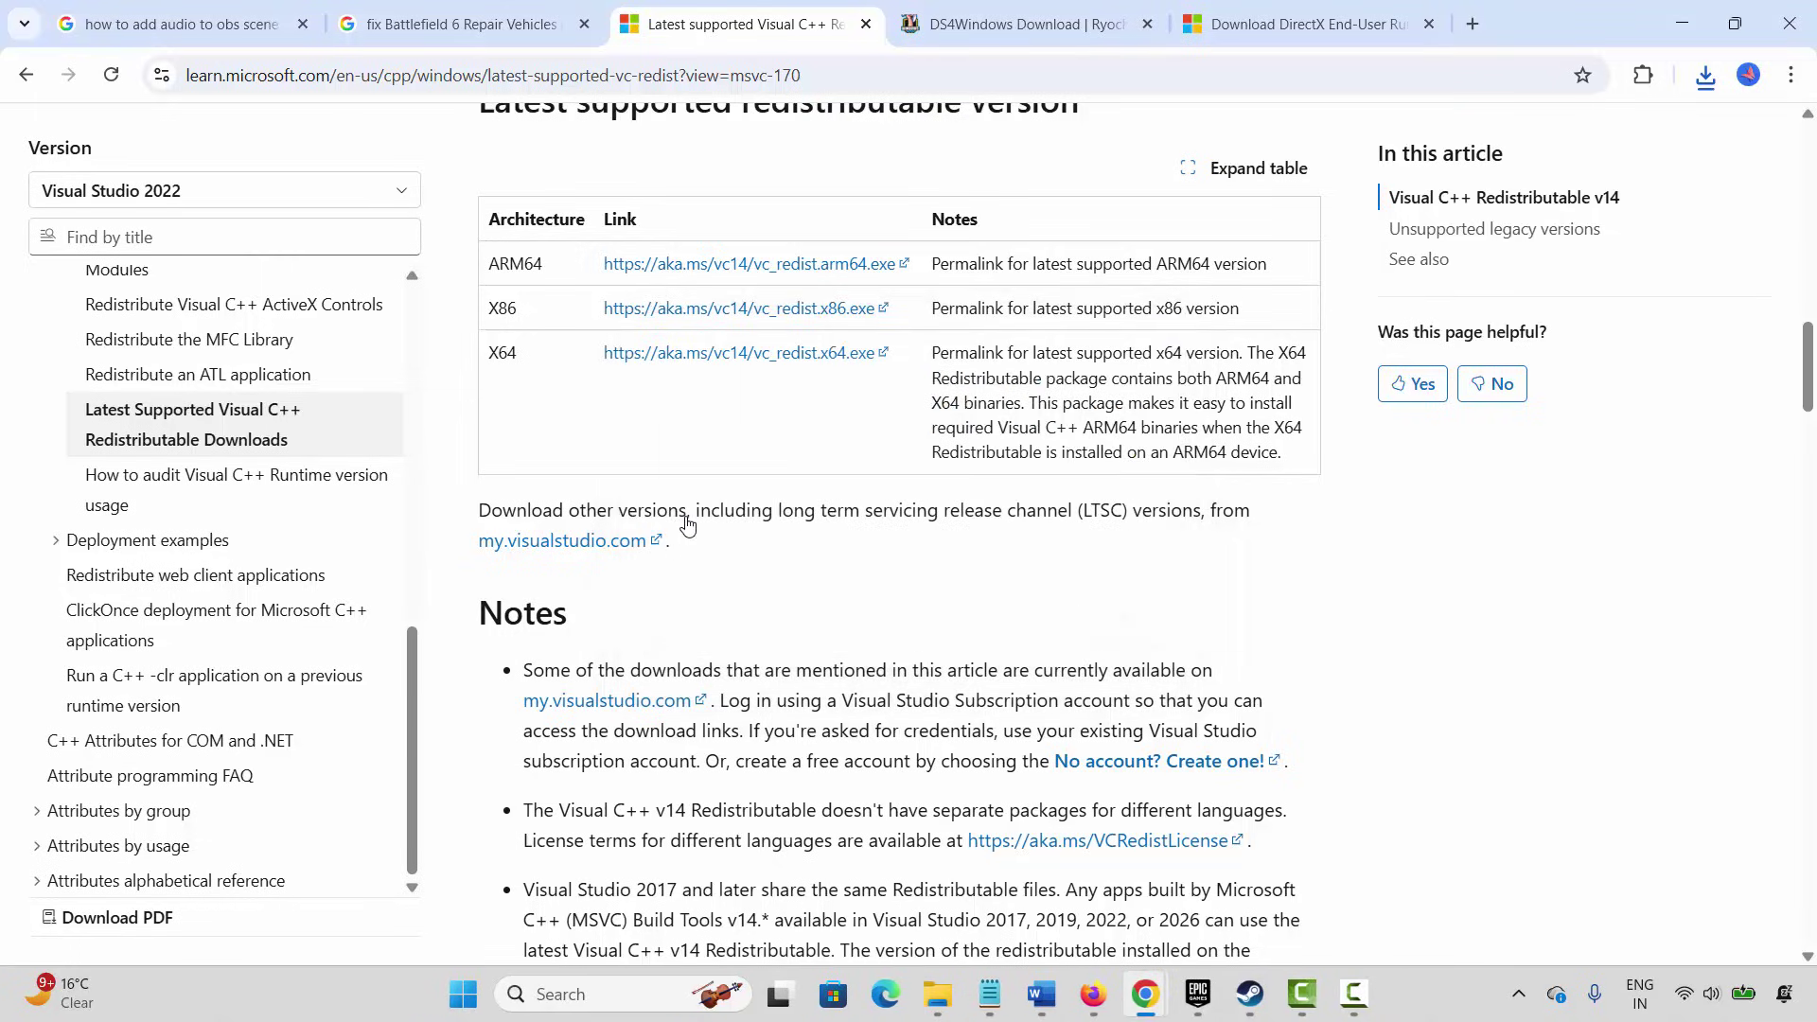
- Return to the Word document, place the text cursor in "restart" under Method 11, and highlight the "Method 12: Update Windows" heading
key("super+5")
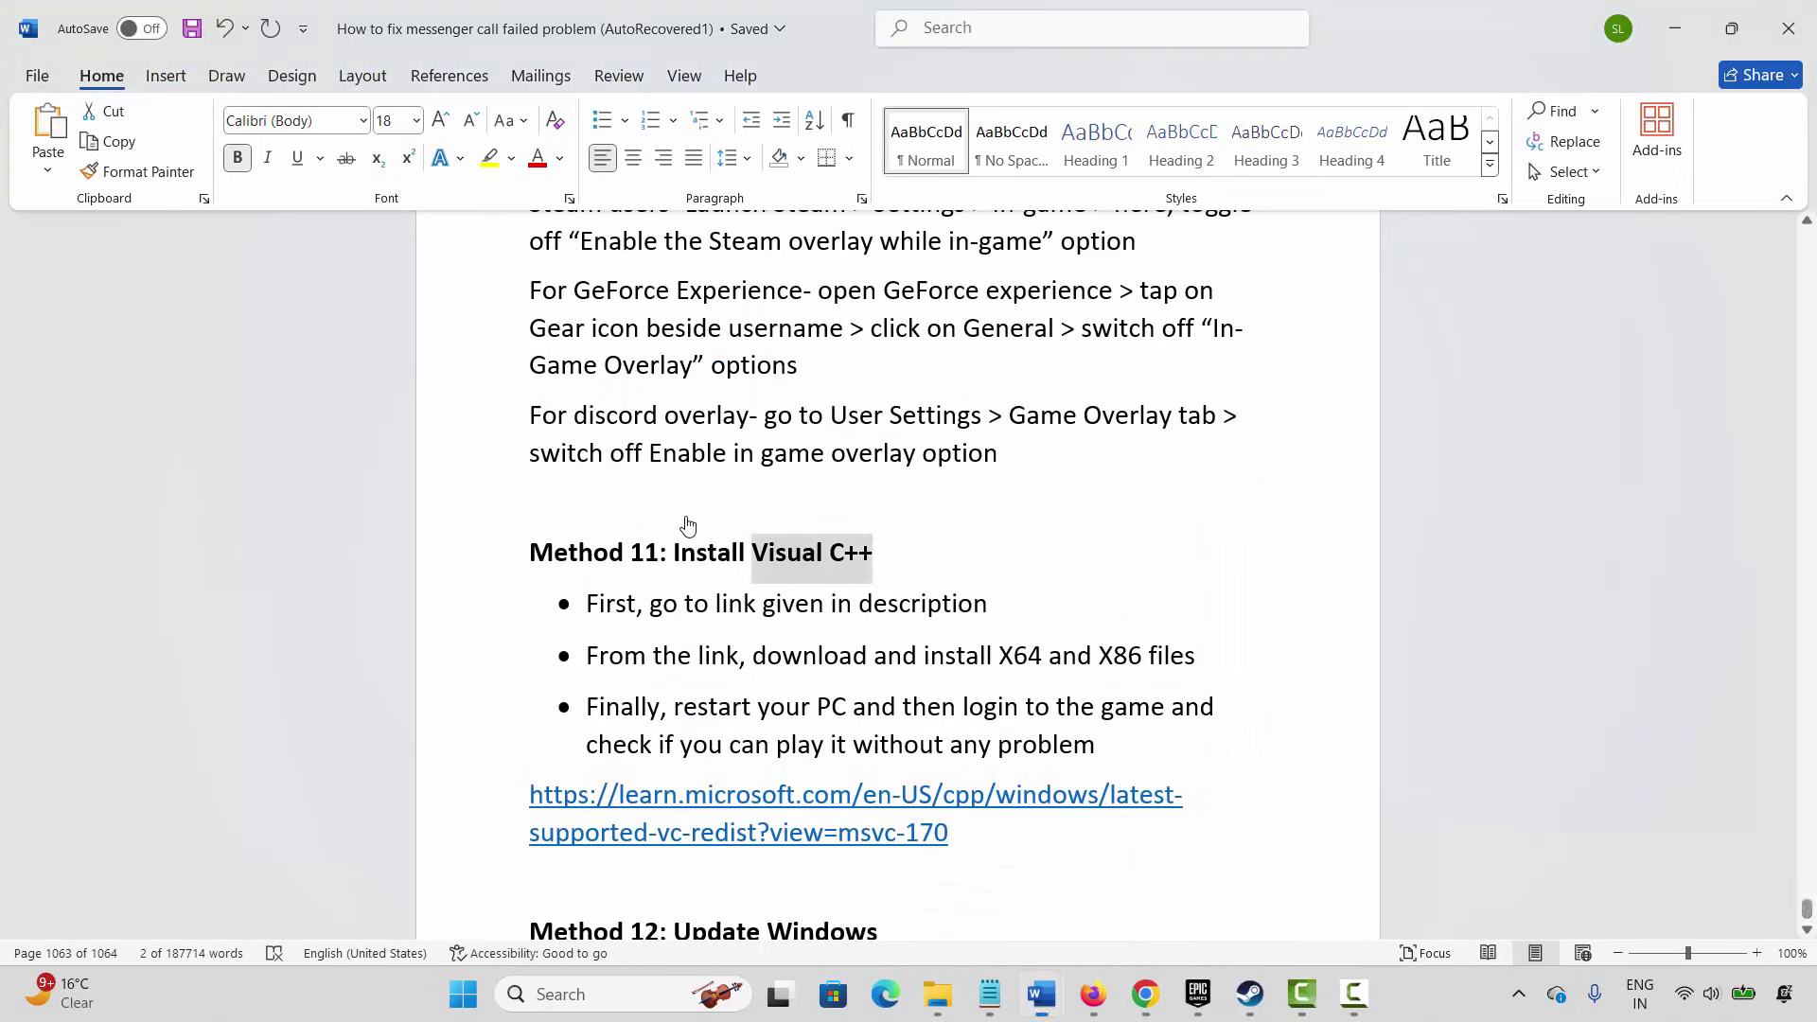
left_click(730, 706)
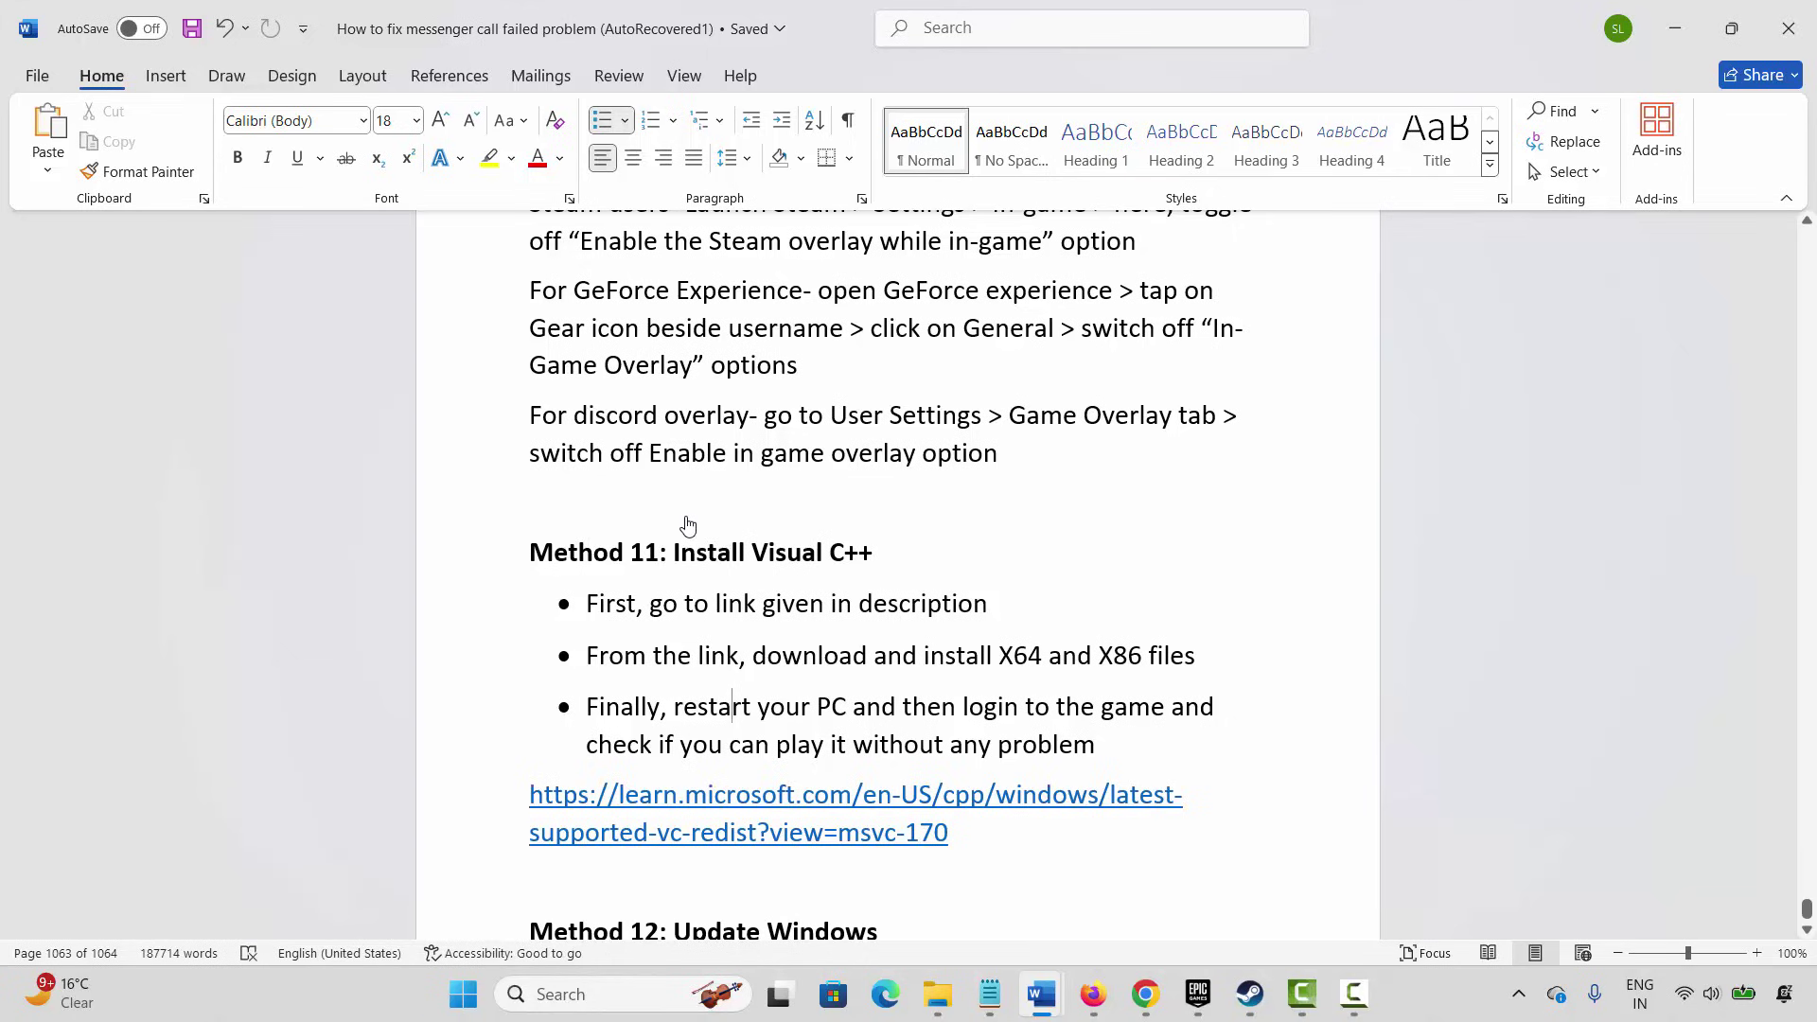
scroll(688, 526, "down", 1)
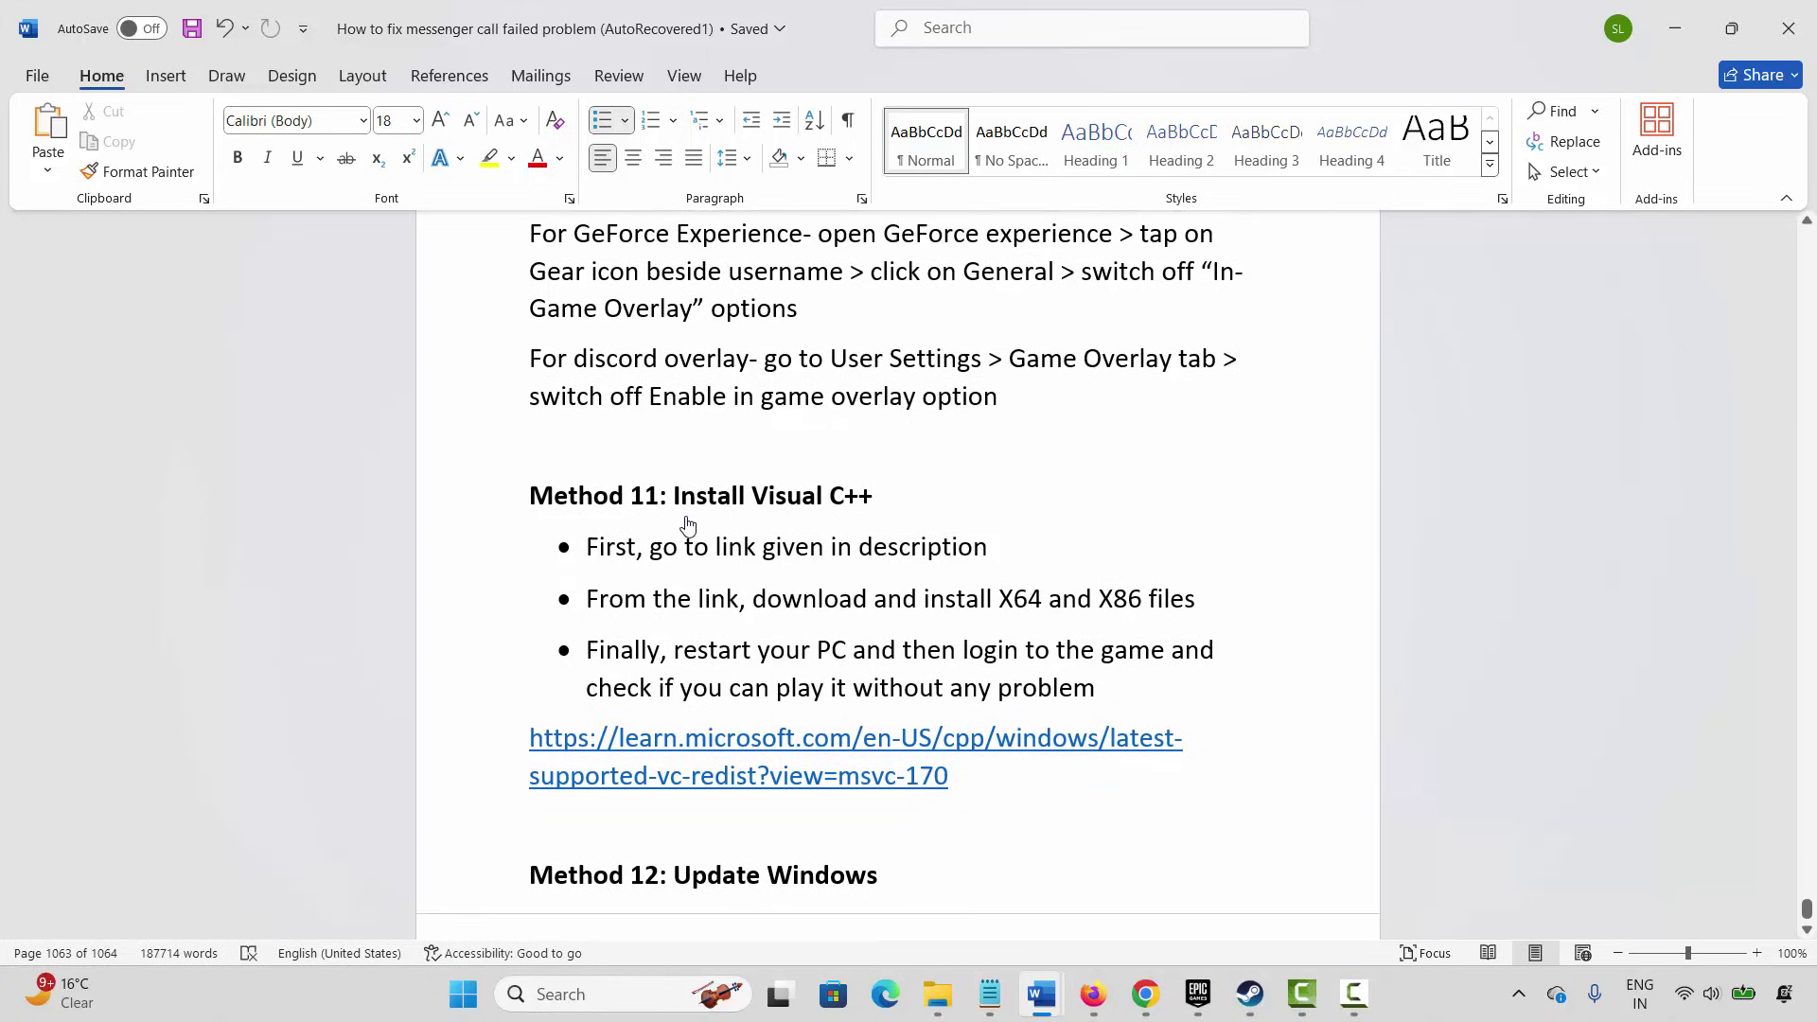
left_click(504, 875)
scroll(687, 524, "down", 2)
- Open Windows Update through the Windows search, check for updates, and close Settings
key("super+s")
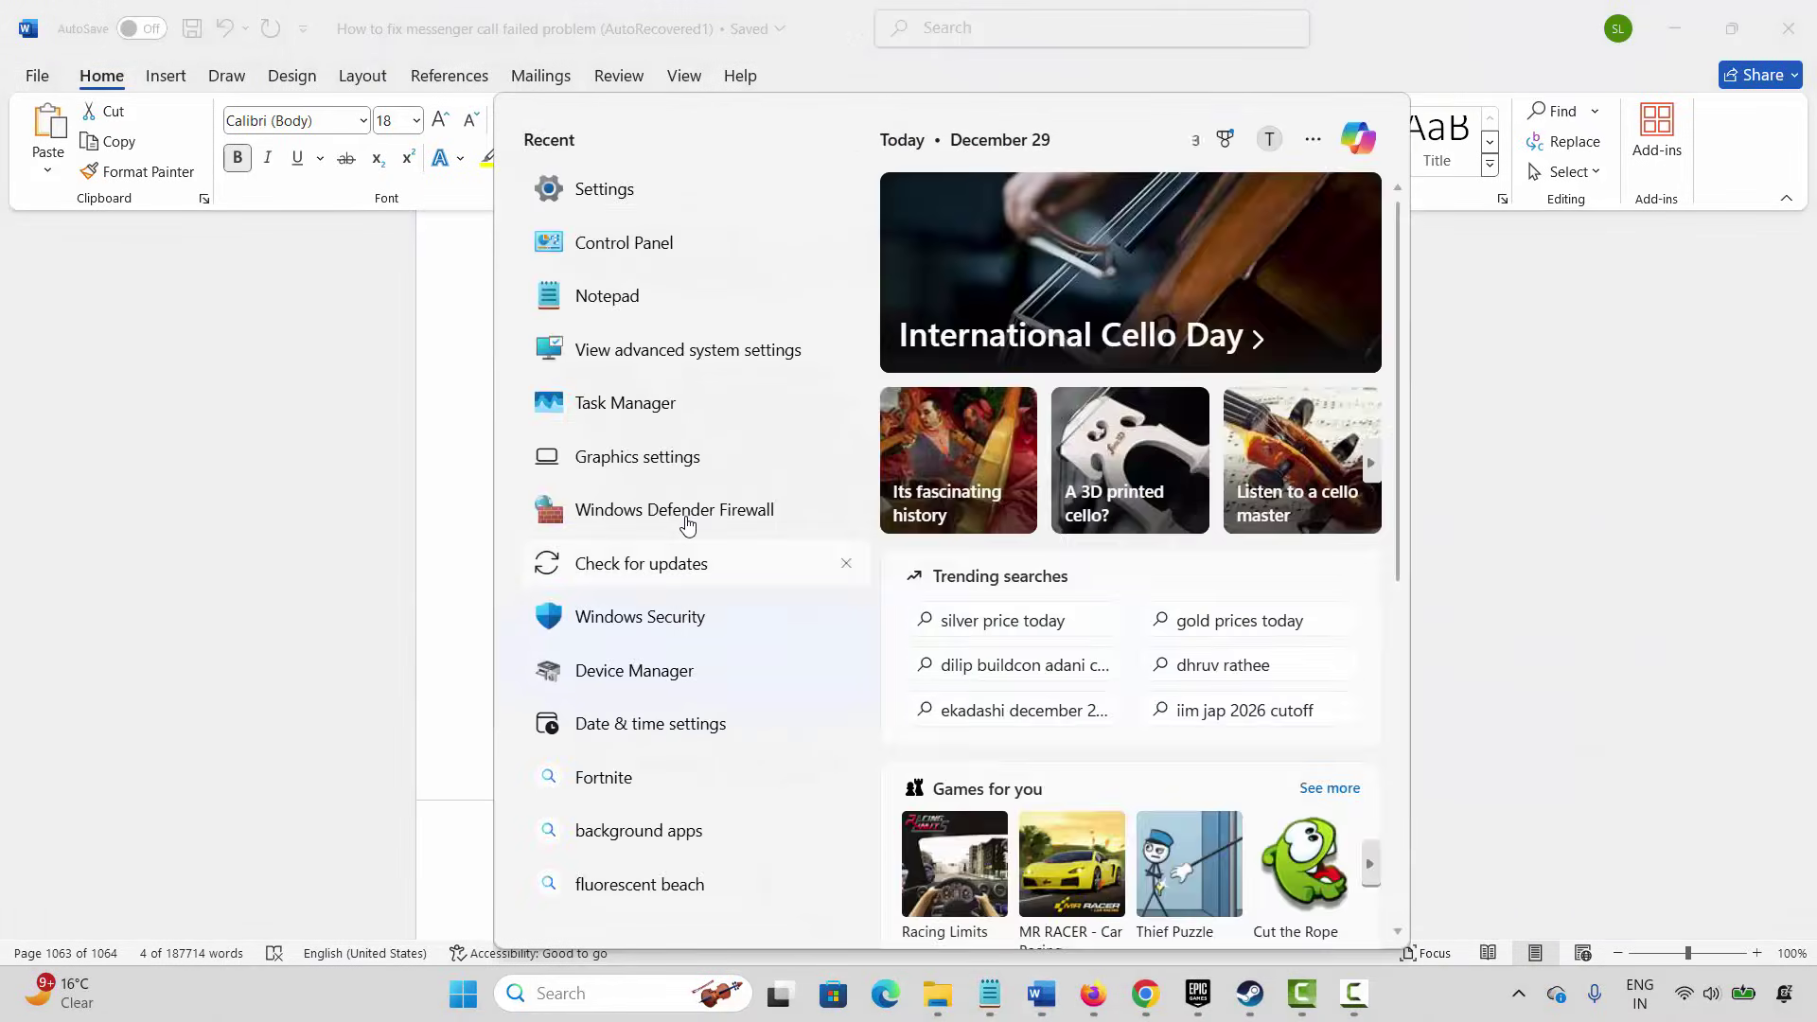
left_click(688, 525)
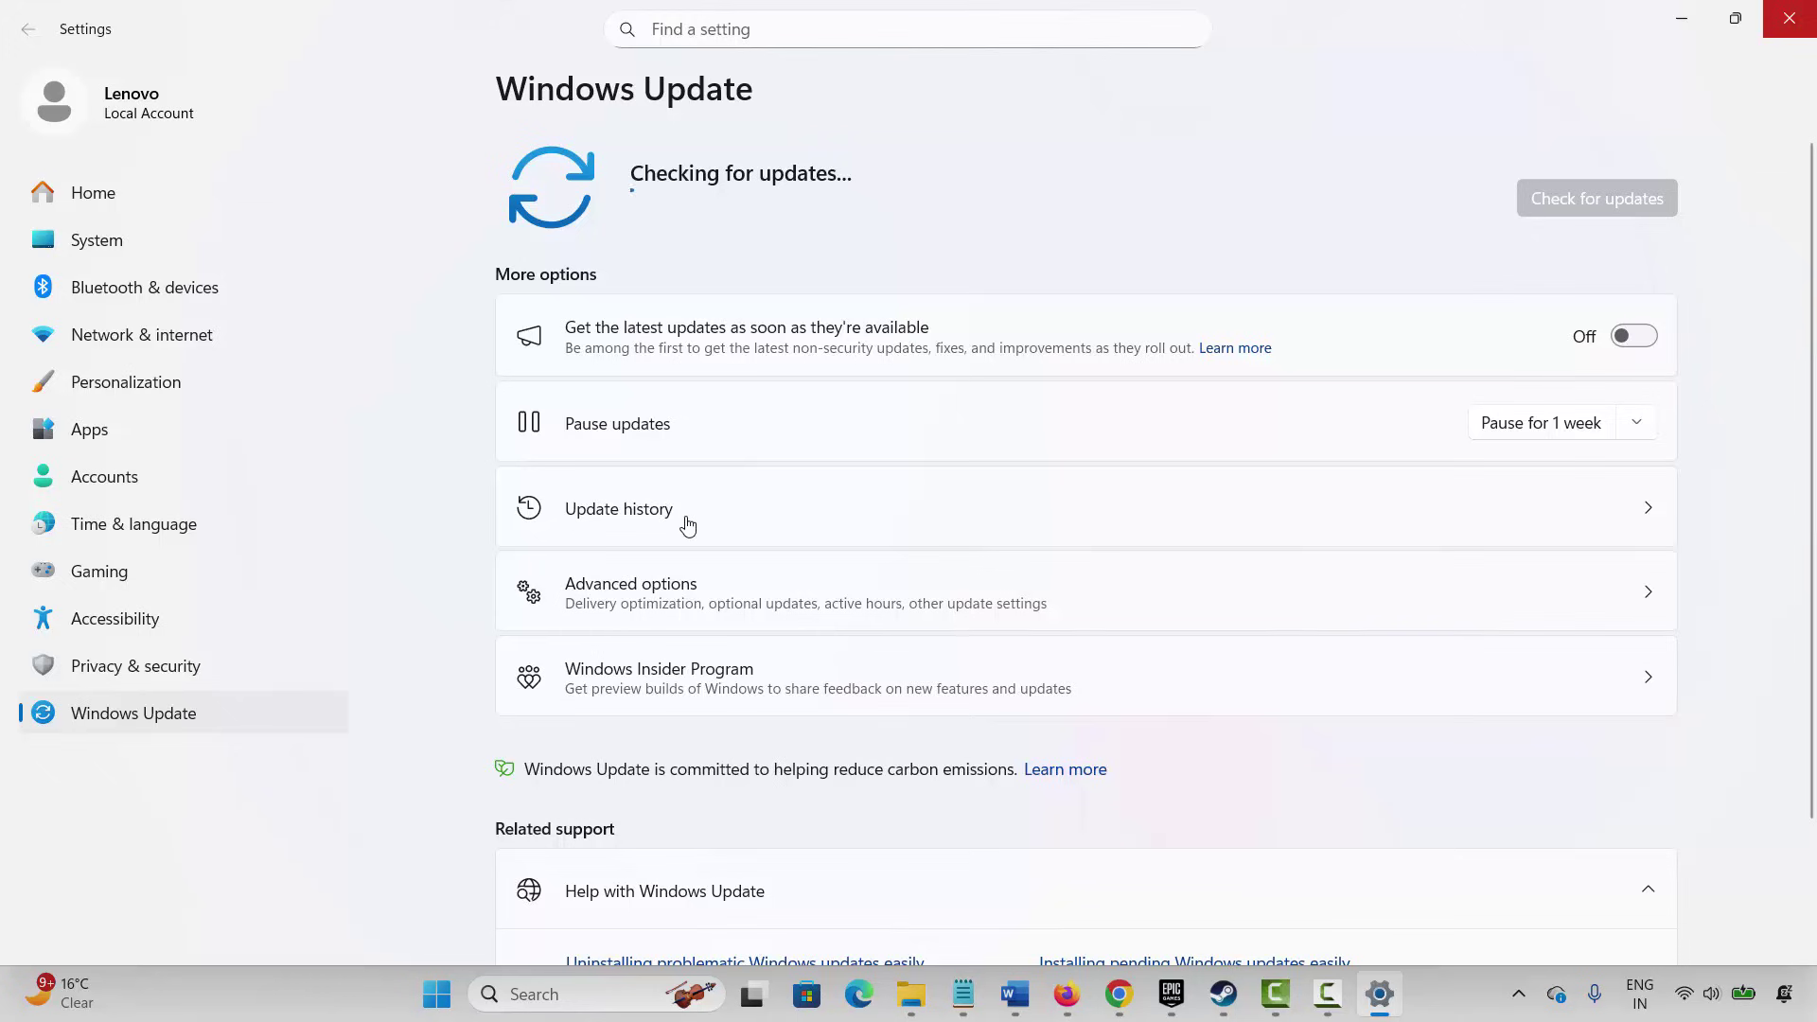
left_click(1787, 18)
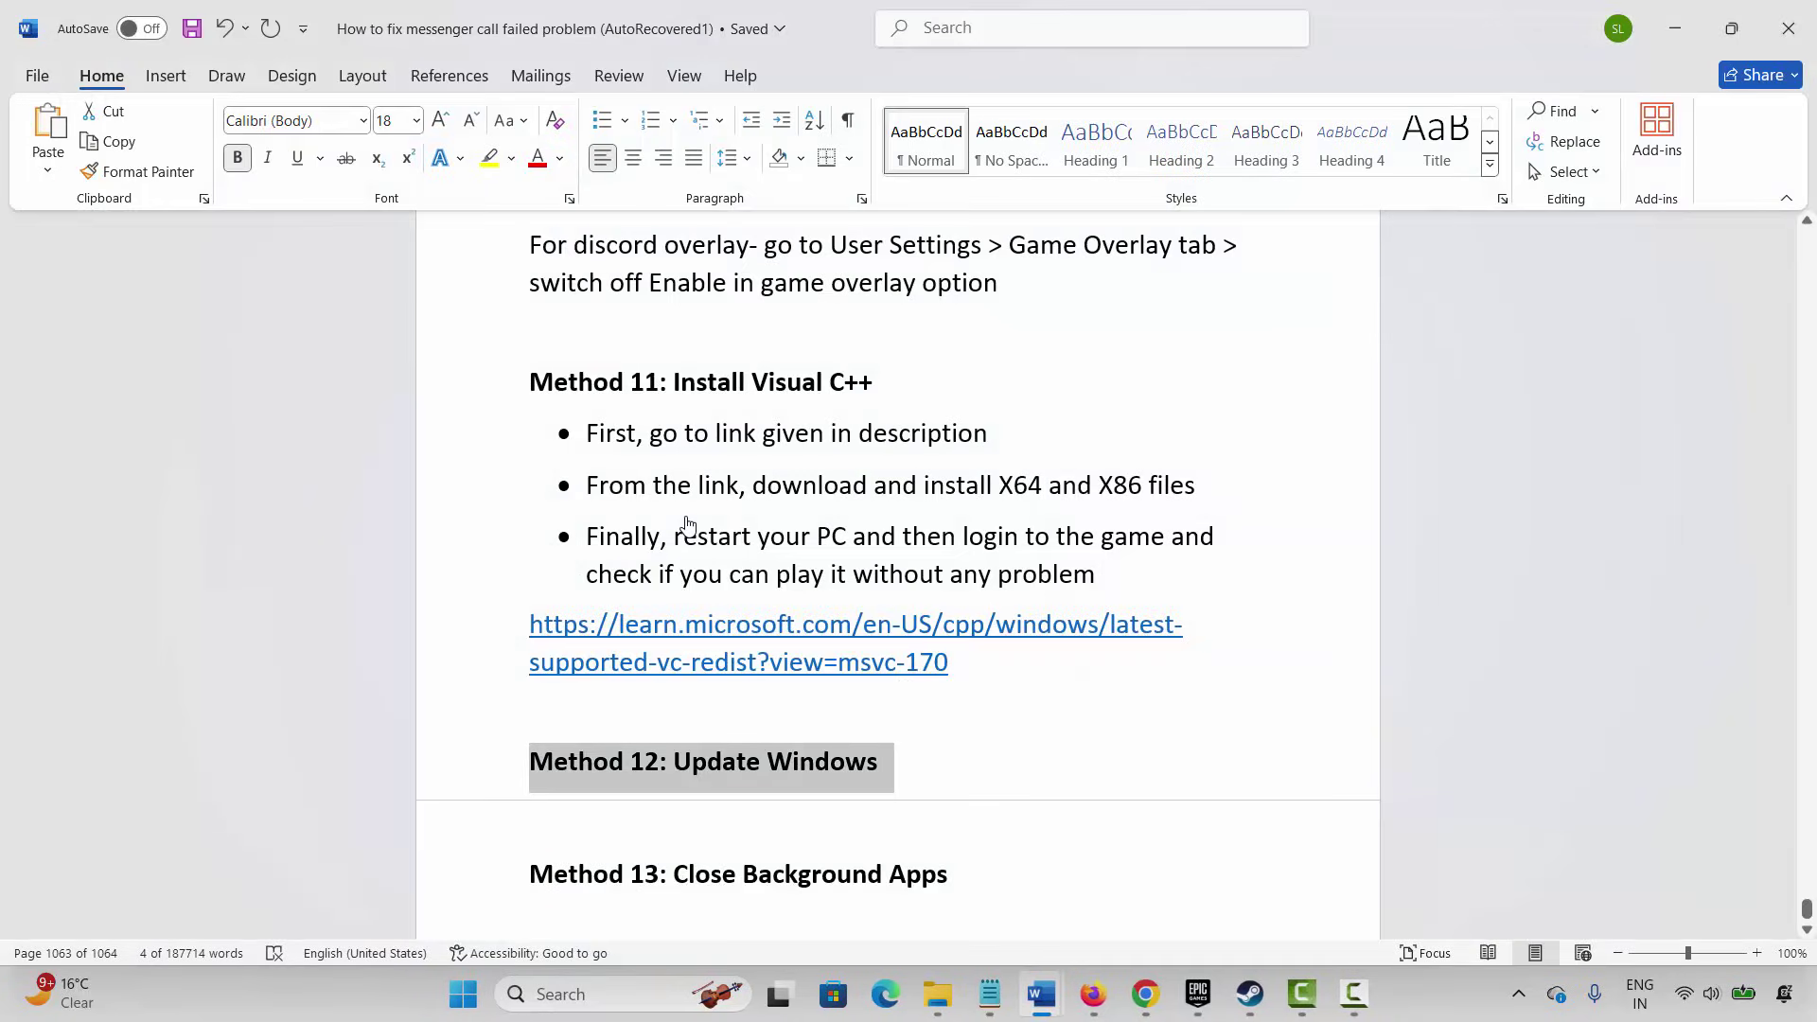
- Place the text cursor at the start of the "Method 13: Close Background Apps" heading
scroll(688, 526, "down", 1)
left_click(492, 818)
left_click(529, 818)
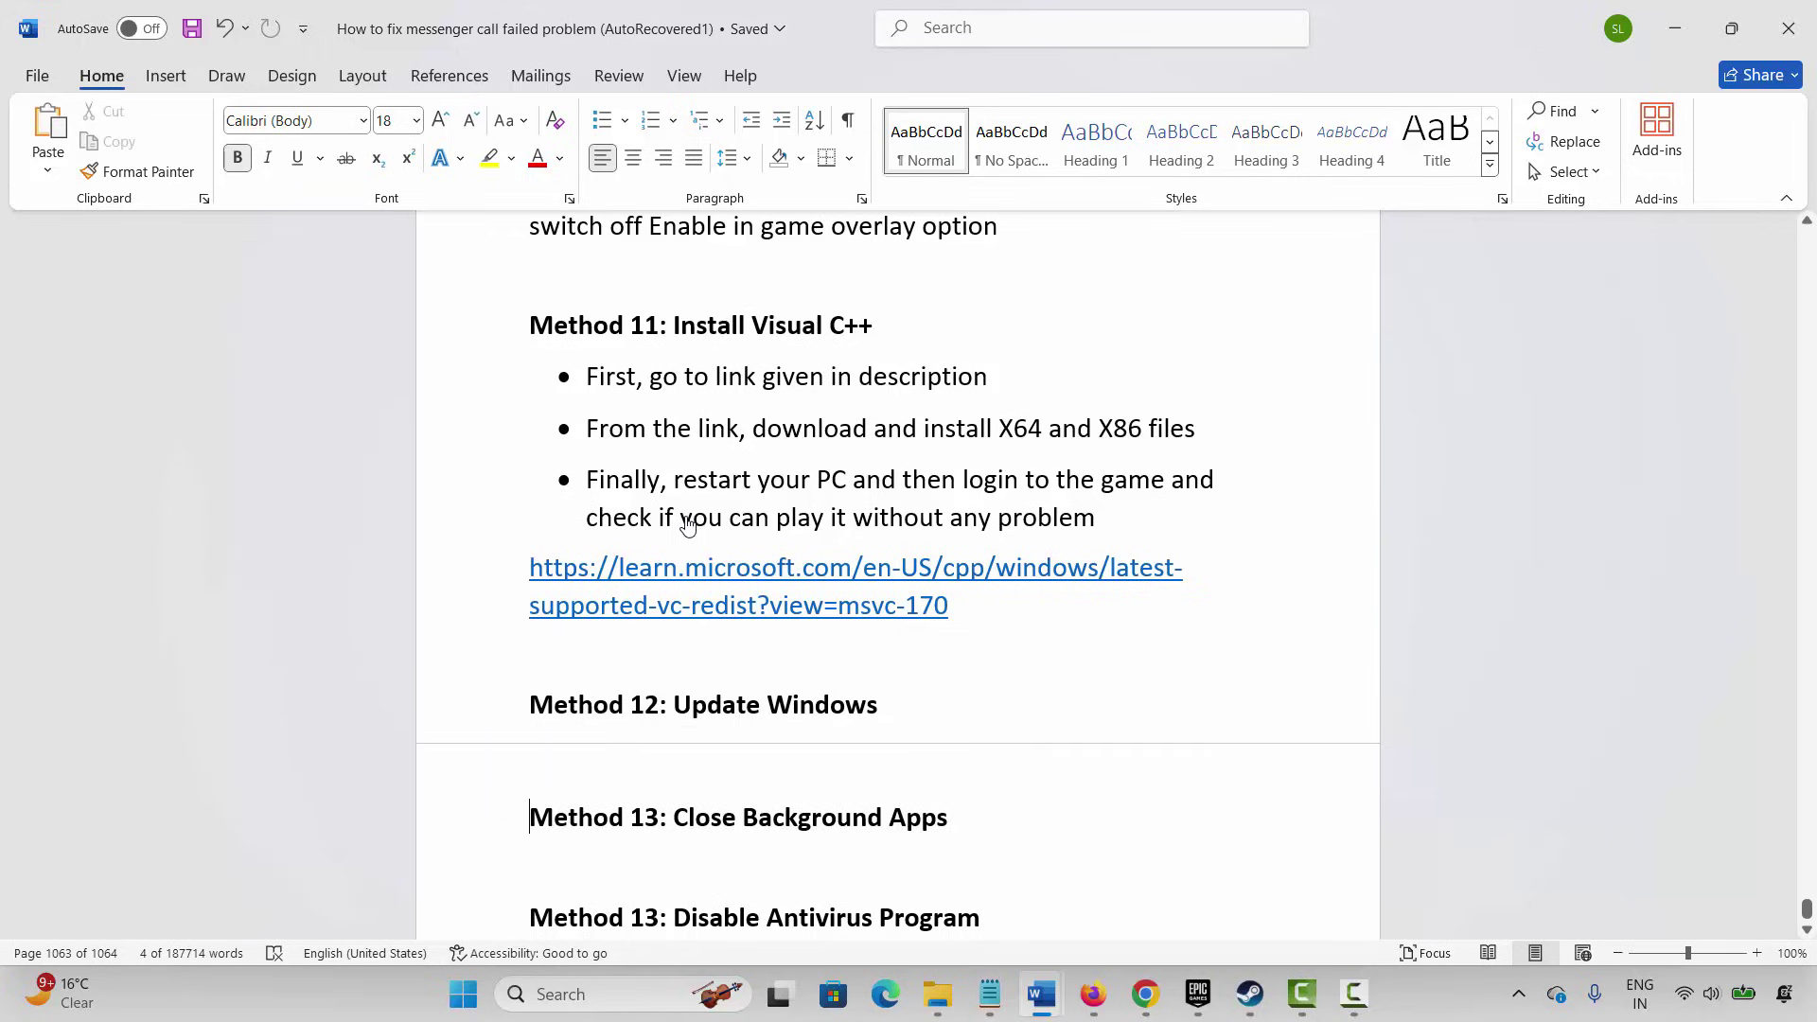
- Open Task Manager
key("super+s")
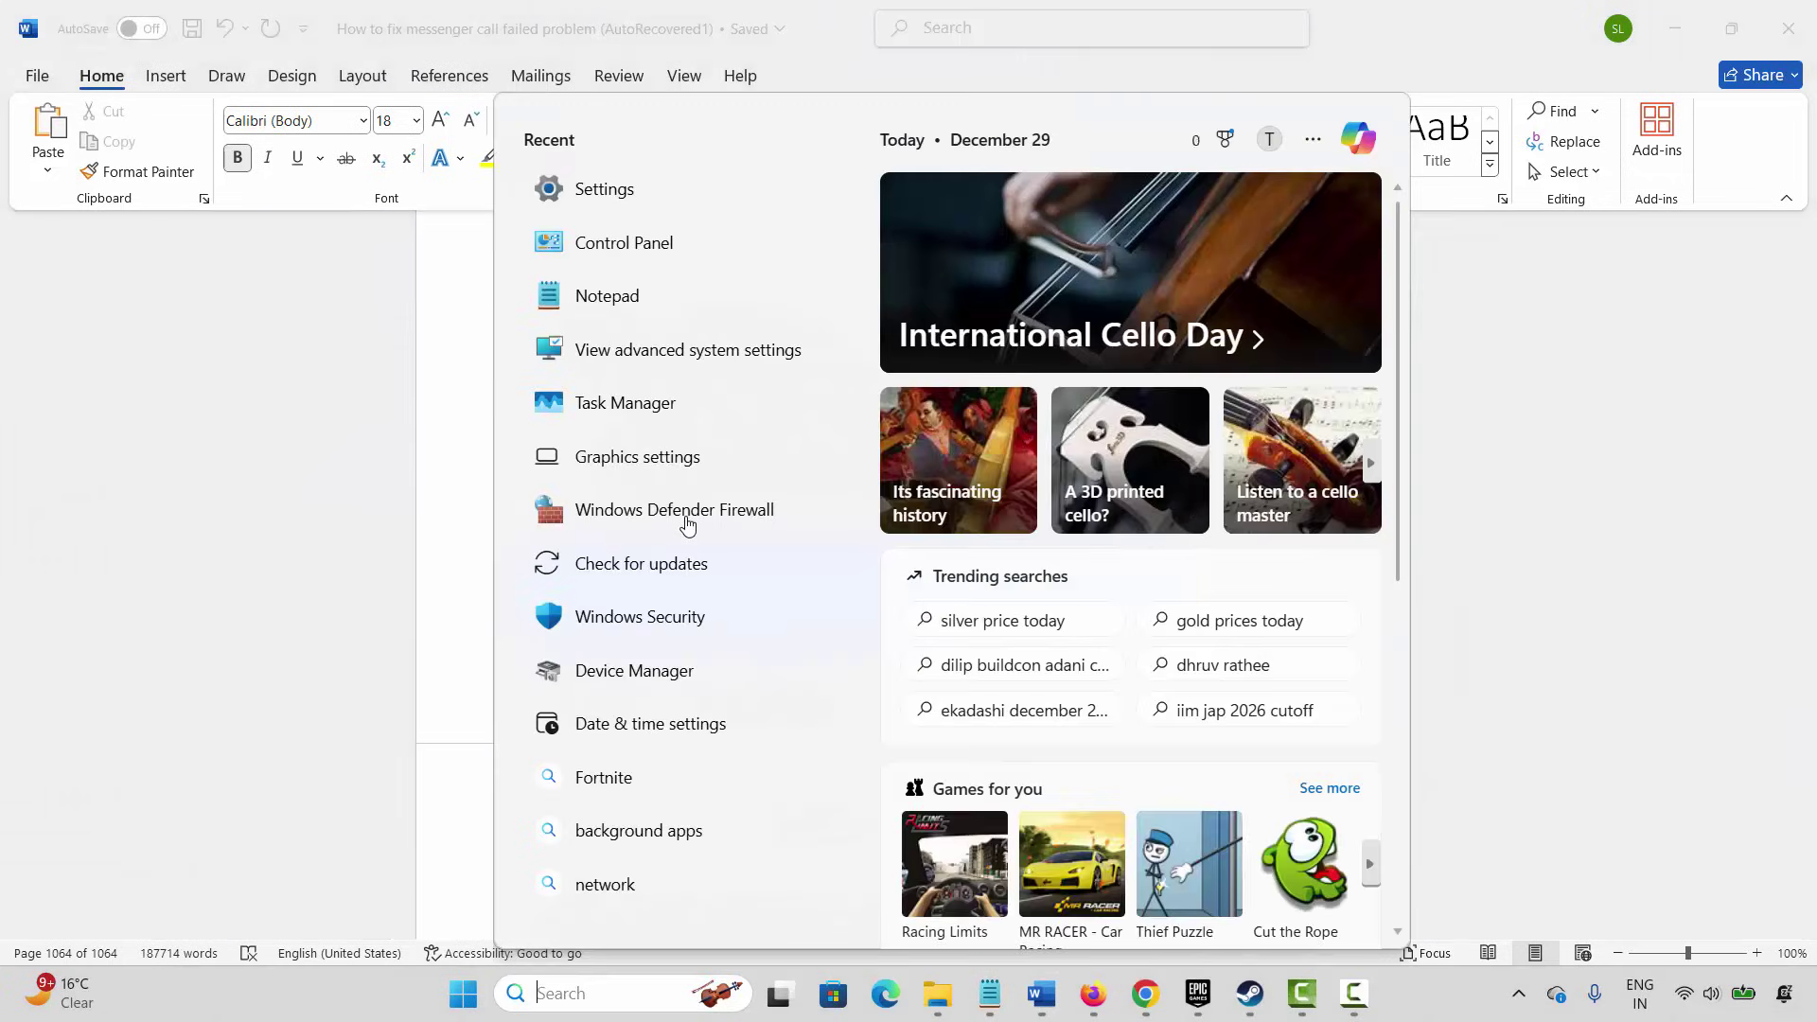
key("Down")
key("Up")
key("Up")
key("Up")
key("Up")
key("Up")
key("Return")
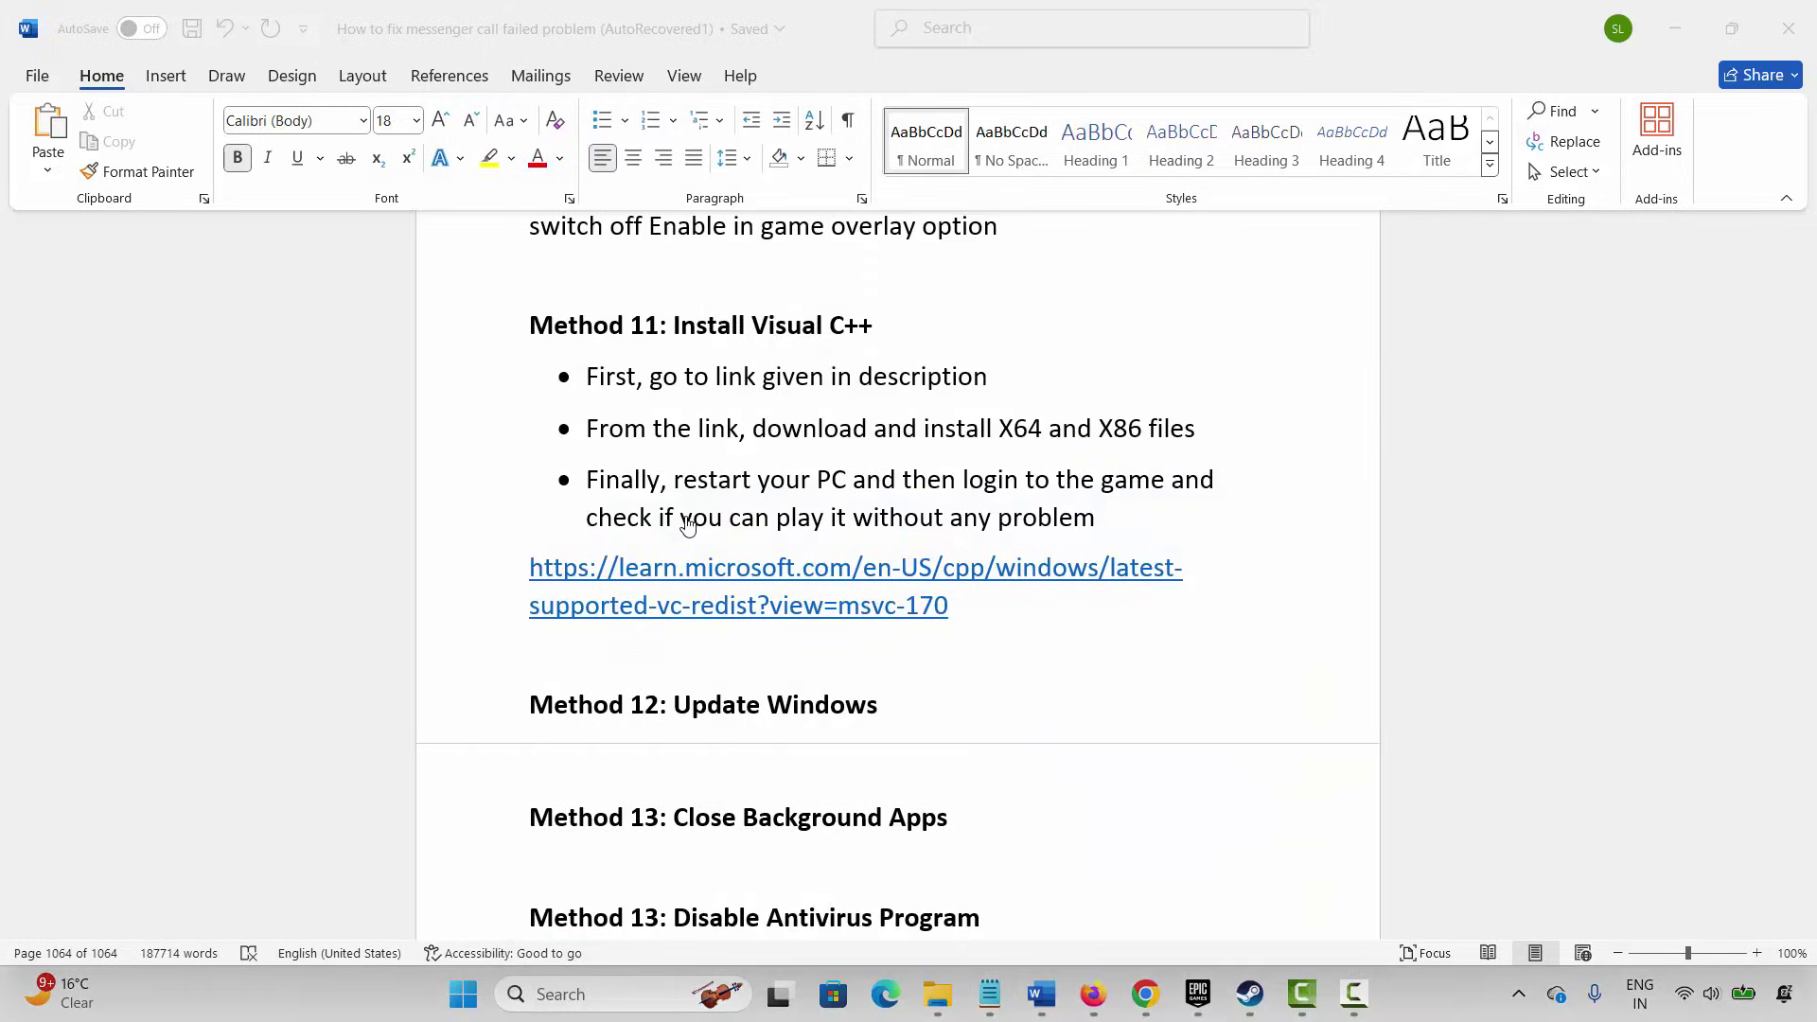
key("ctrl+shift+Escape")
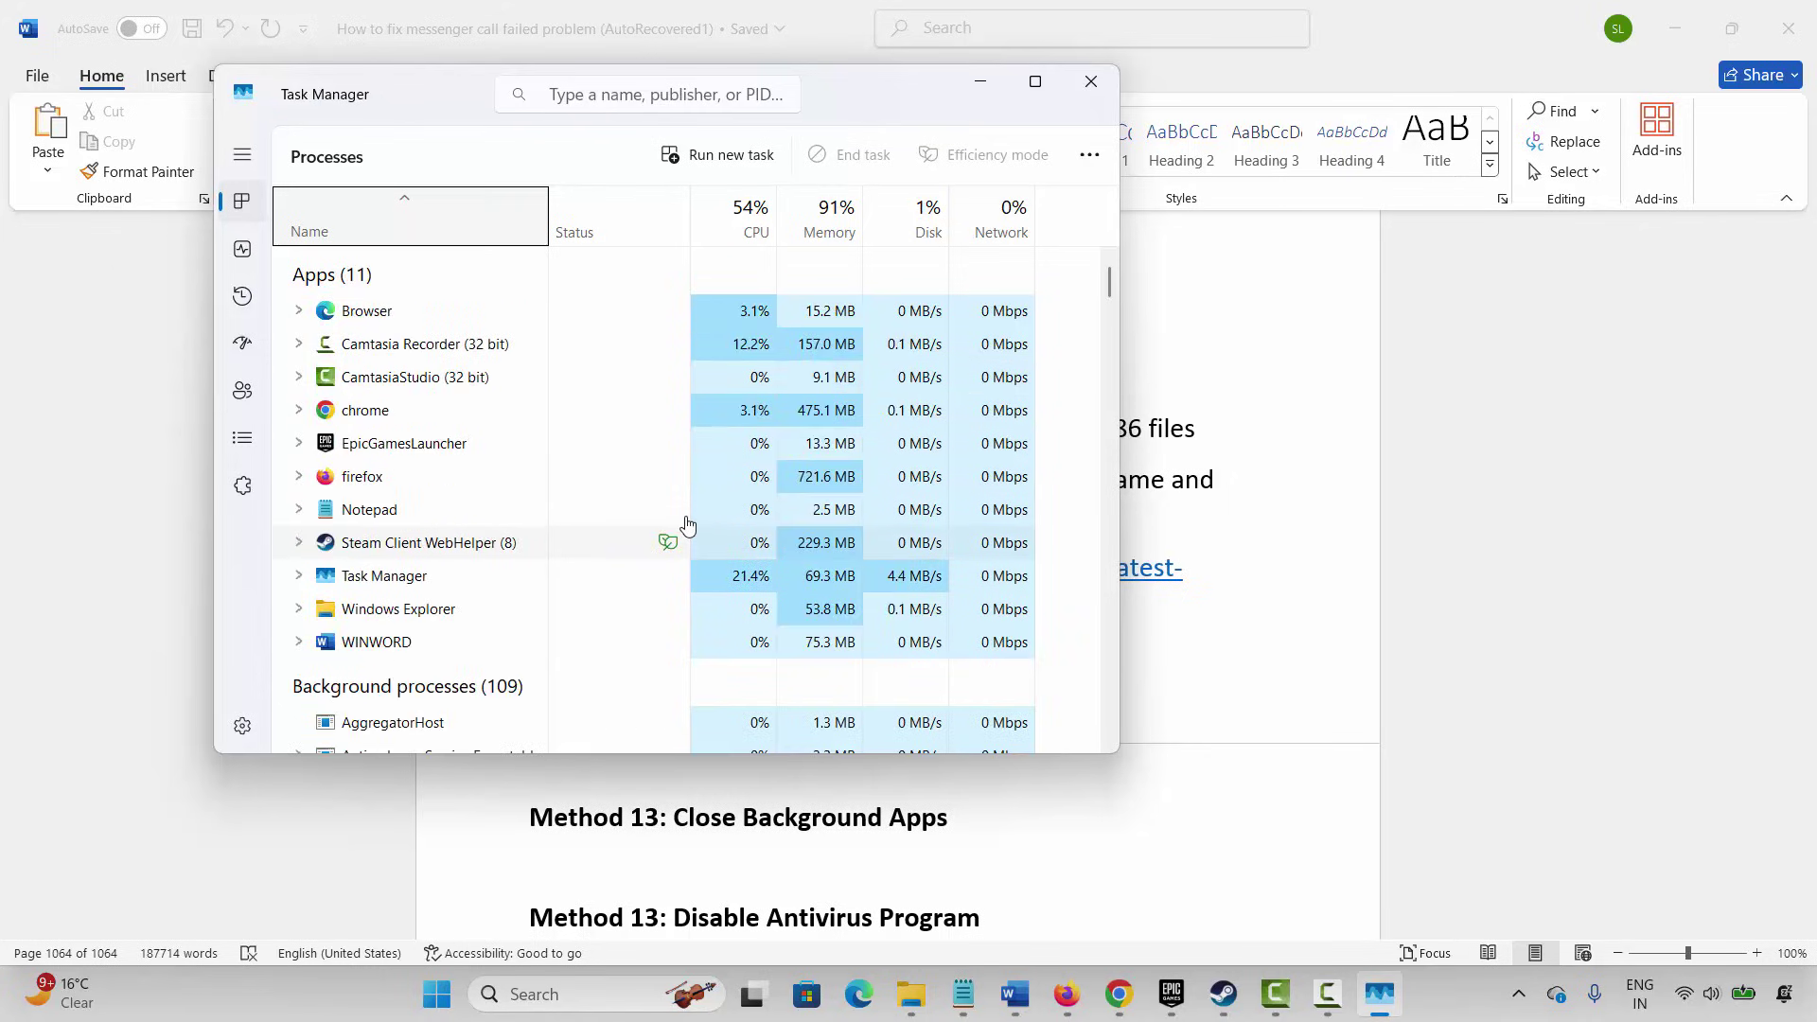
- End the EA task among the background processes and close Task Manager
scroll(687, 523, "down", 5)
scroll(687, 525, "down", 5)
scroll(687, 526, "down", 2)
left_click(688, 595)
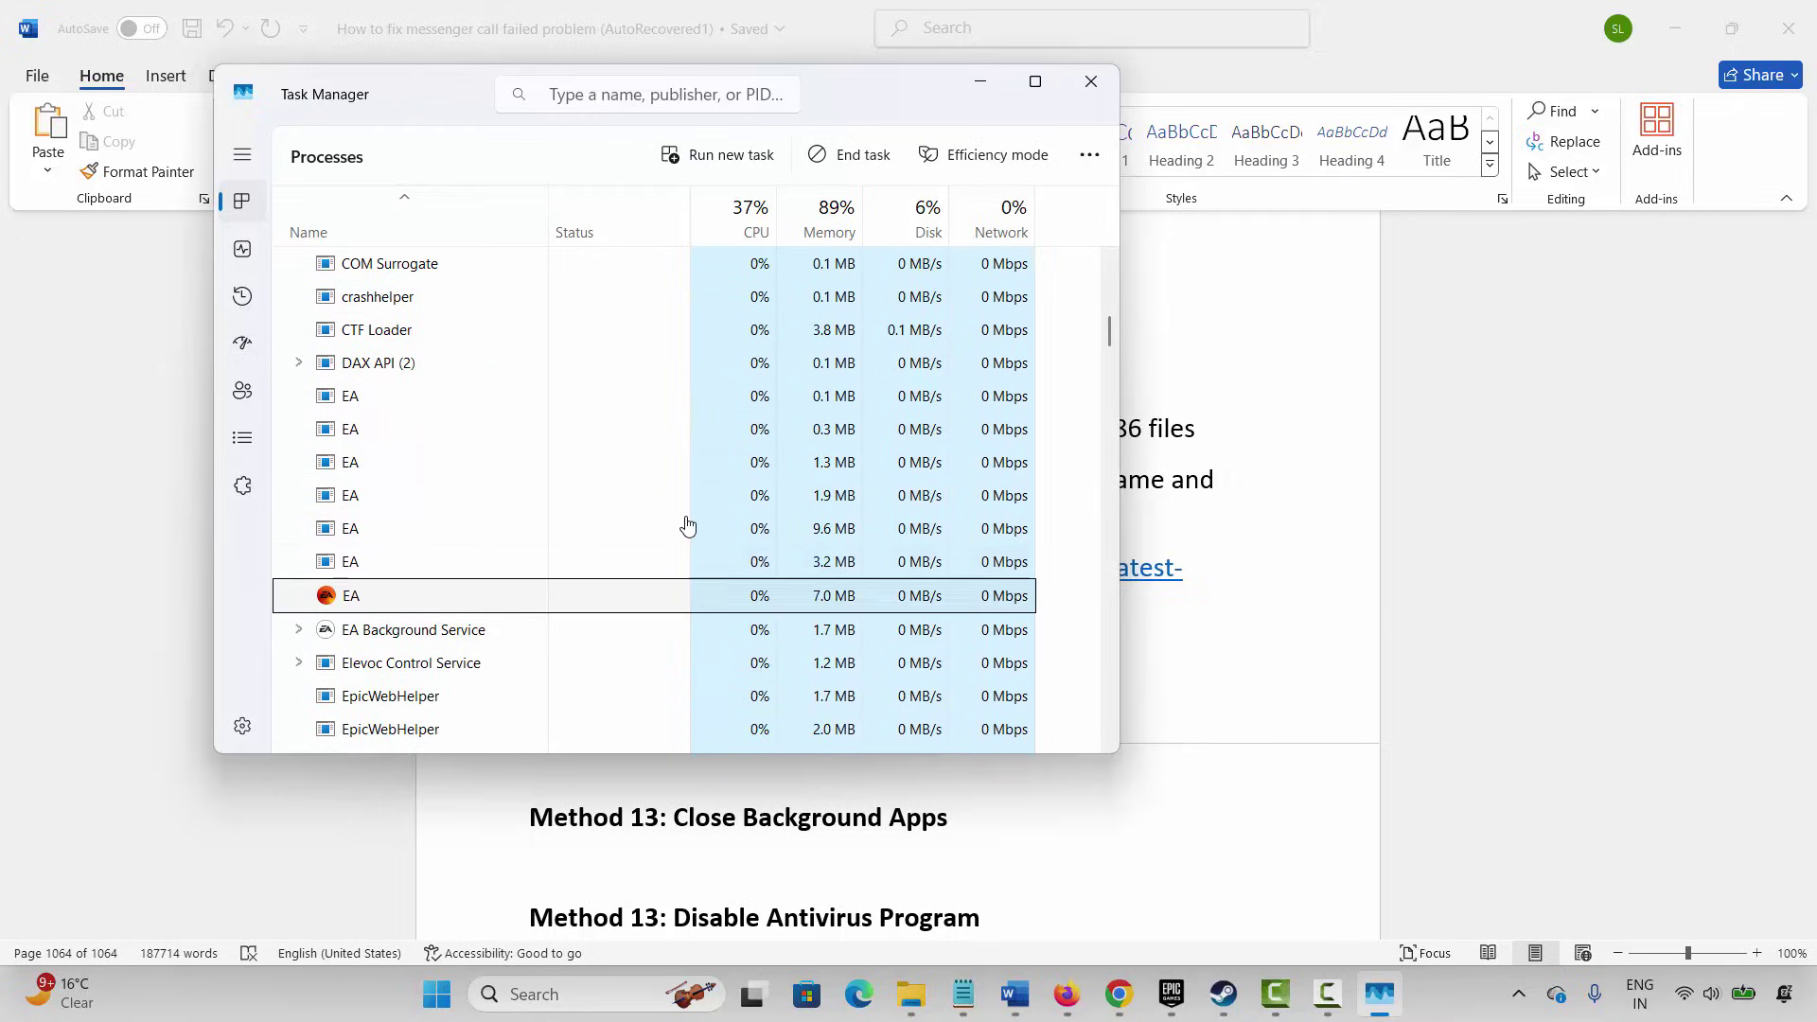
key("shift+F10")
key("Down")
key("Return")
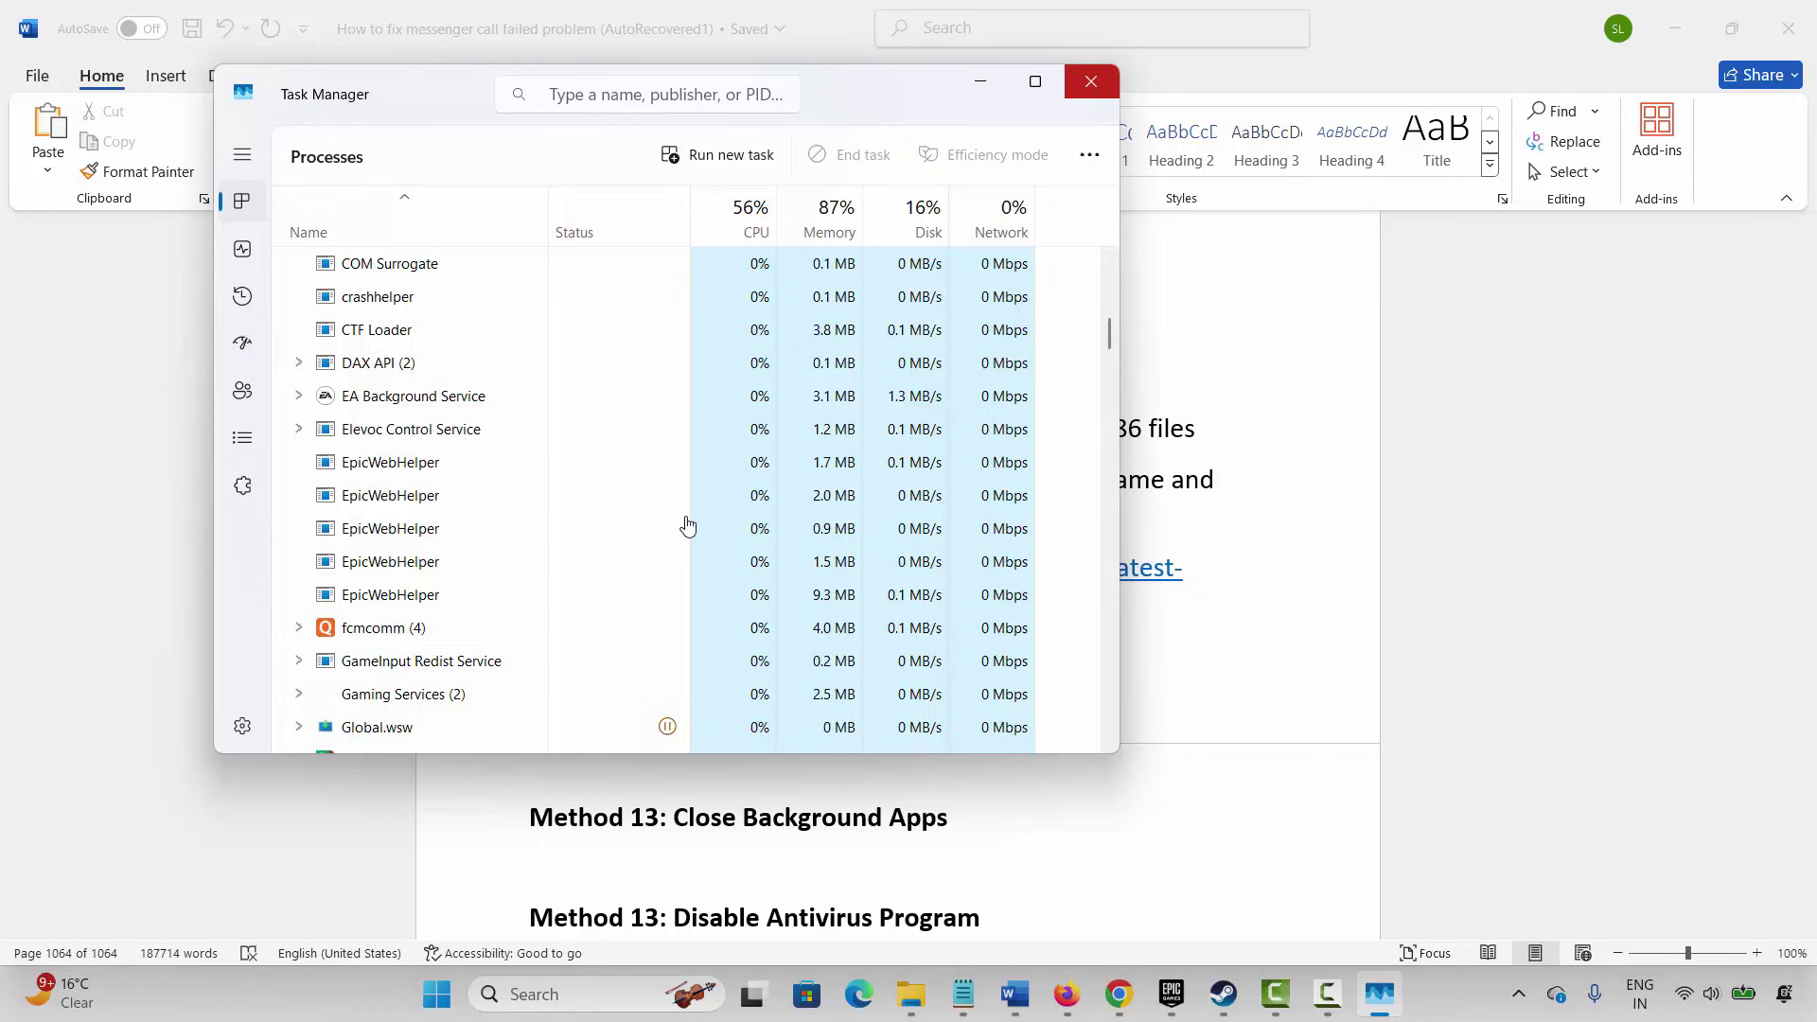
key("alt+F4")
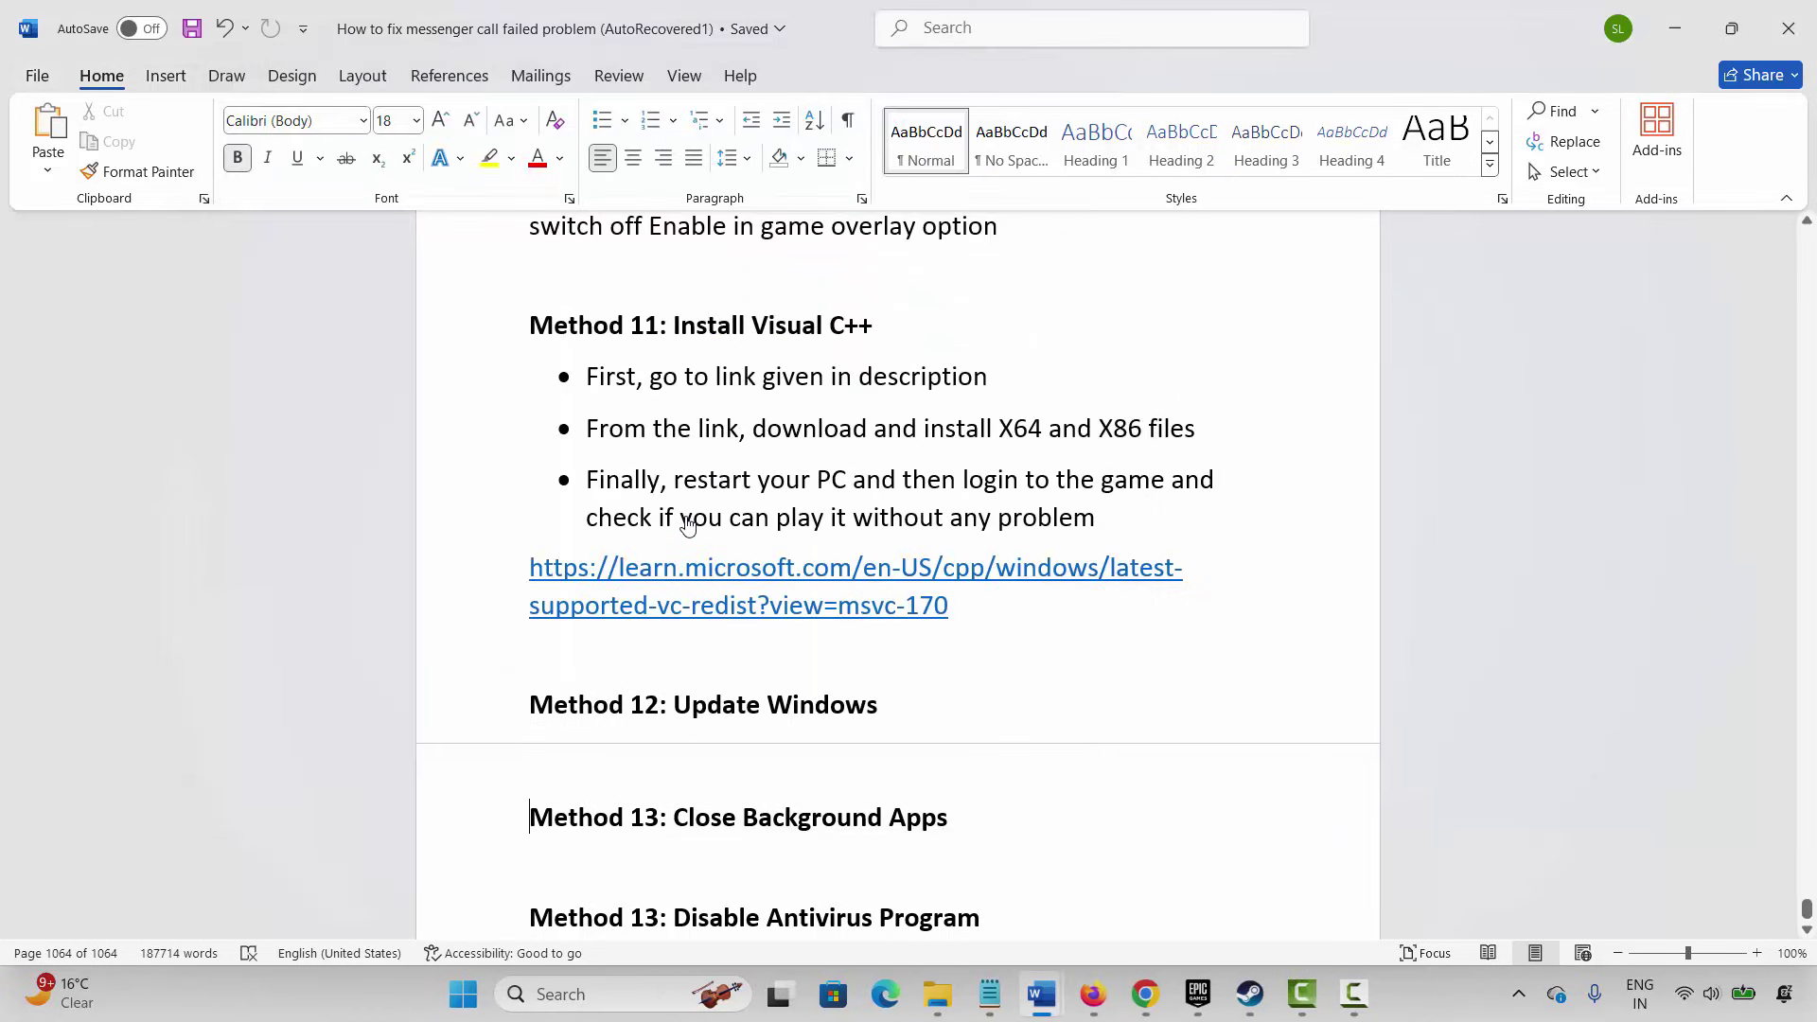
- Highlight the "Method 13: Disable Antivirus Program" heading, and leave the text cursor in the word "Antivirus"
scroll(687, 527, "down", 1)
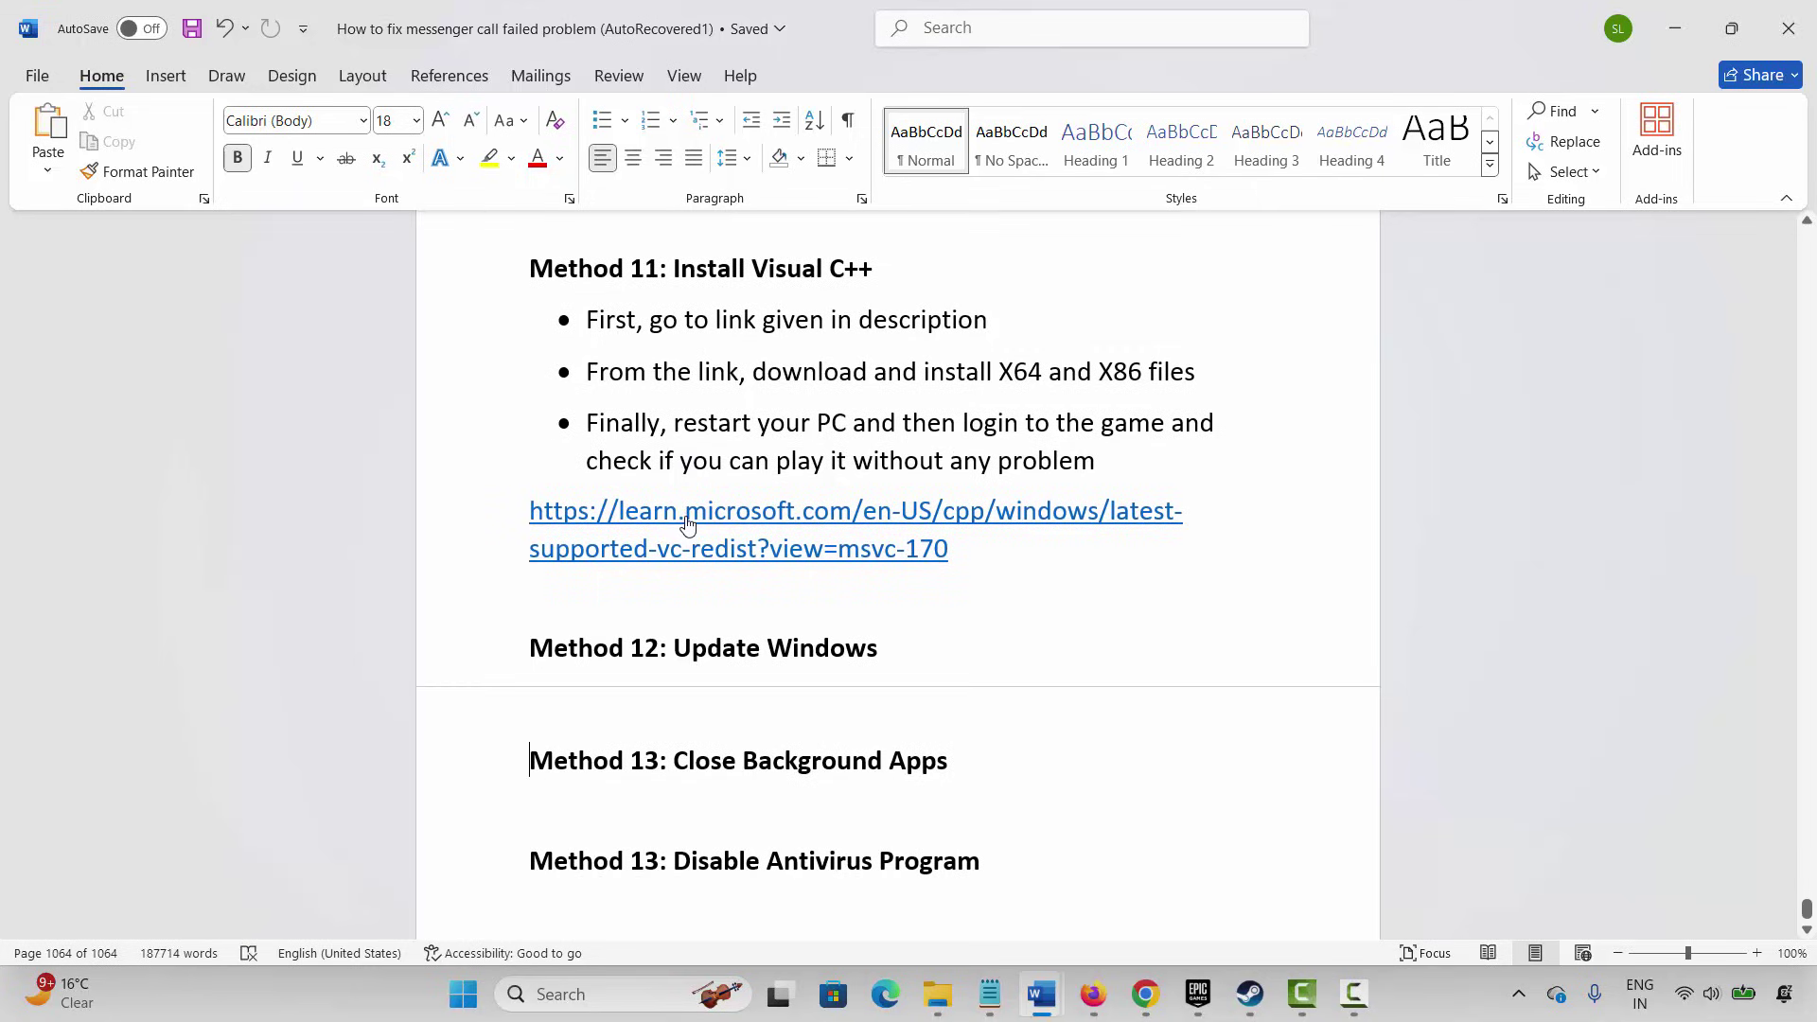
triple_click(808, 860)
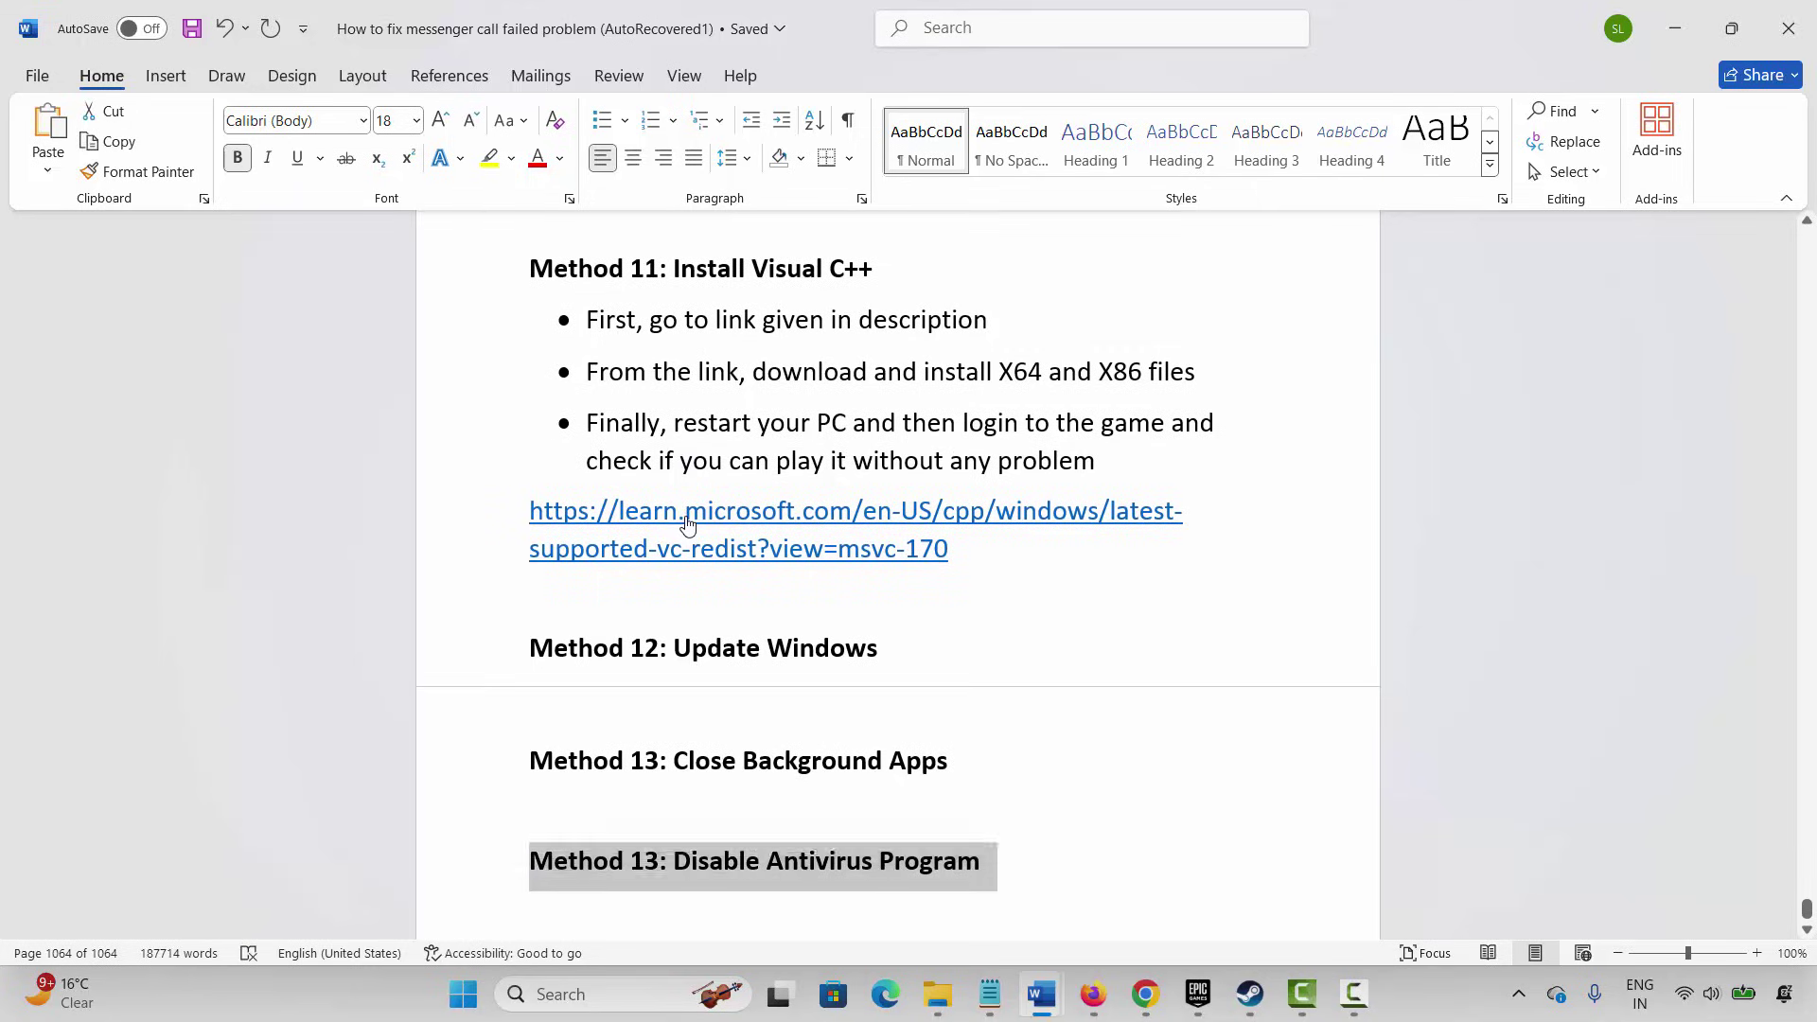
left_click(808, 860)
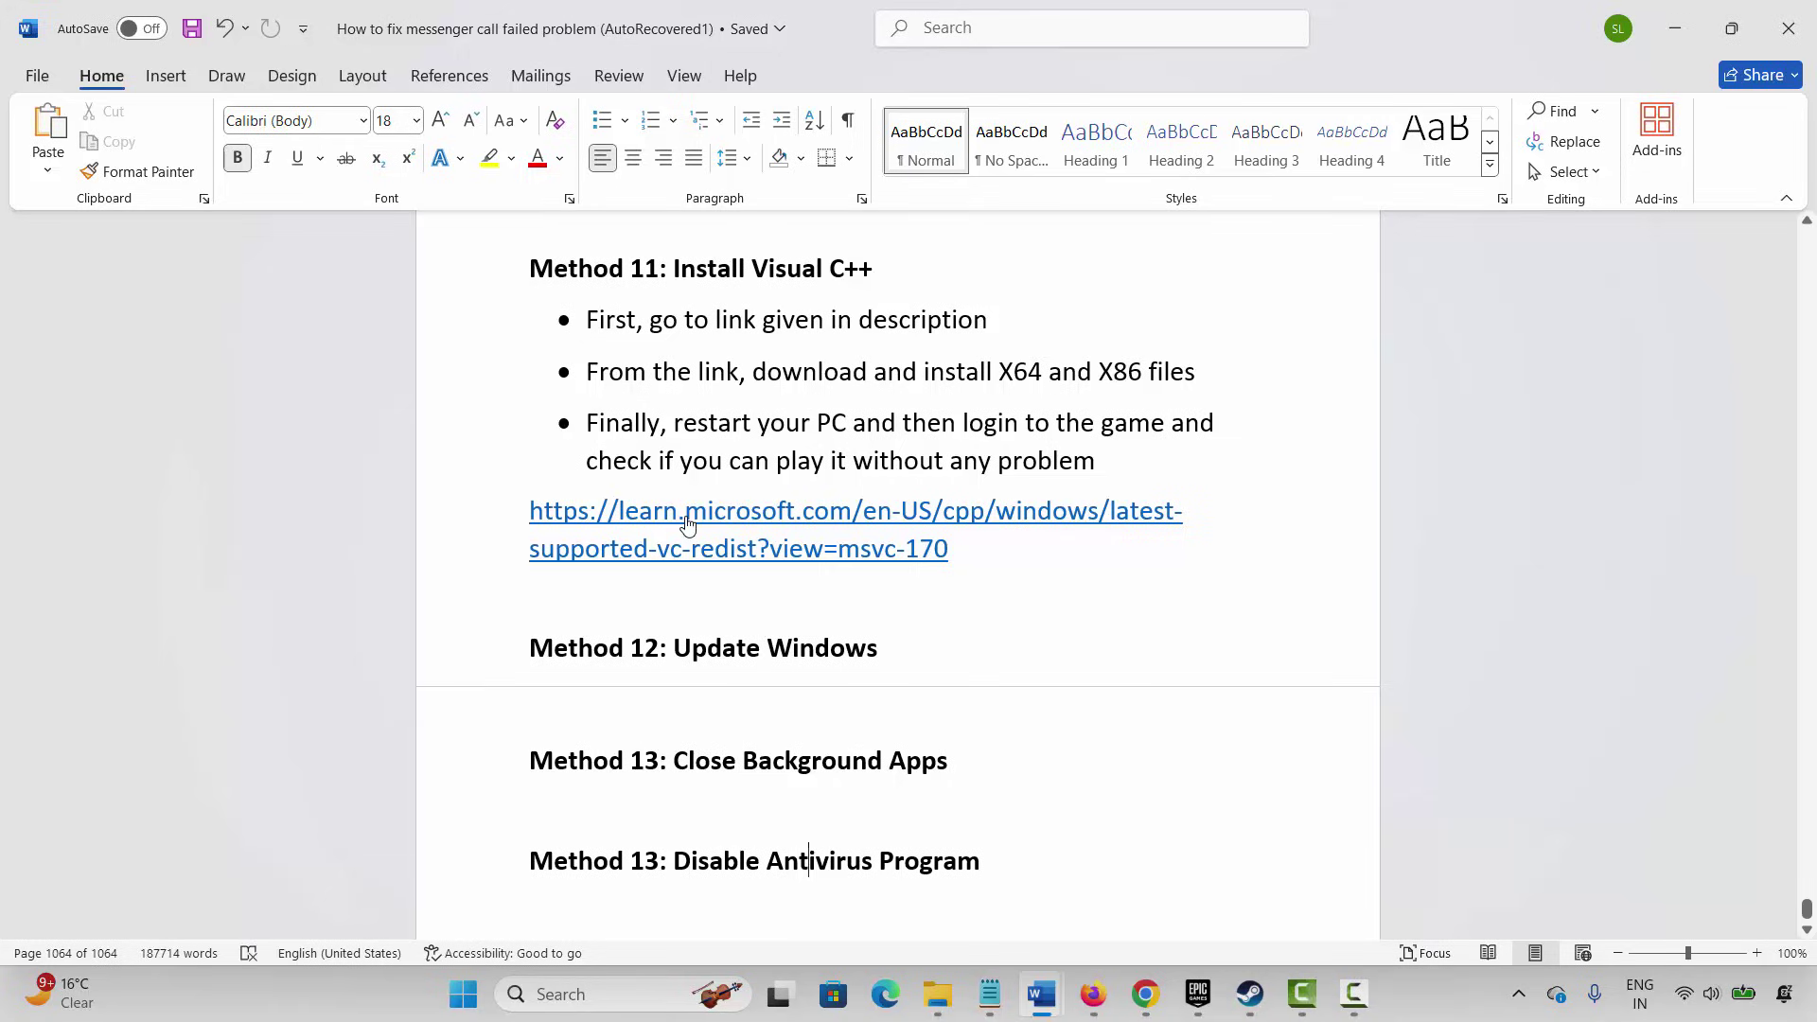
- Highlight the "Method 14: Reinstall Maneater Game" heading, and clear the selection
scroll(687, 523, "down", 1)
triple_click(737, 847)
left_click(738, 847)
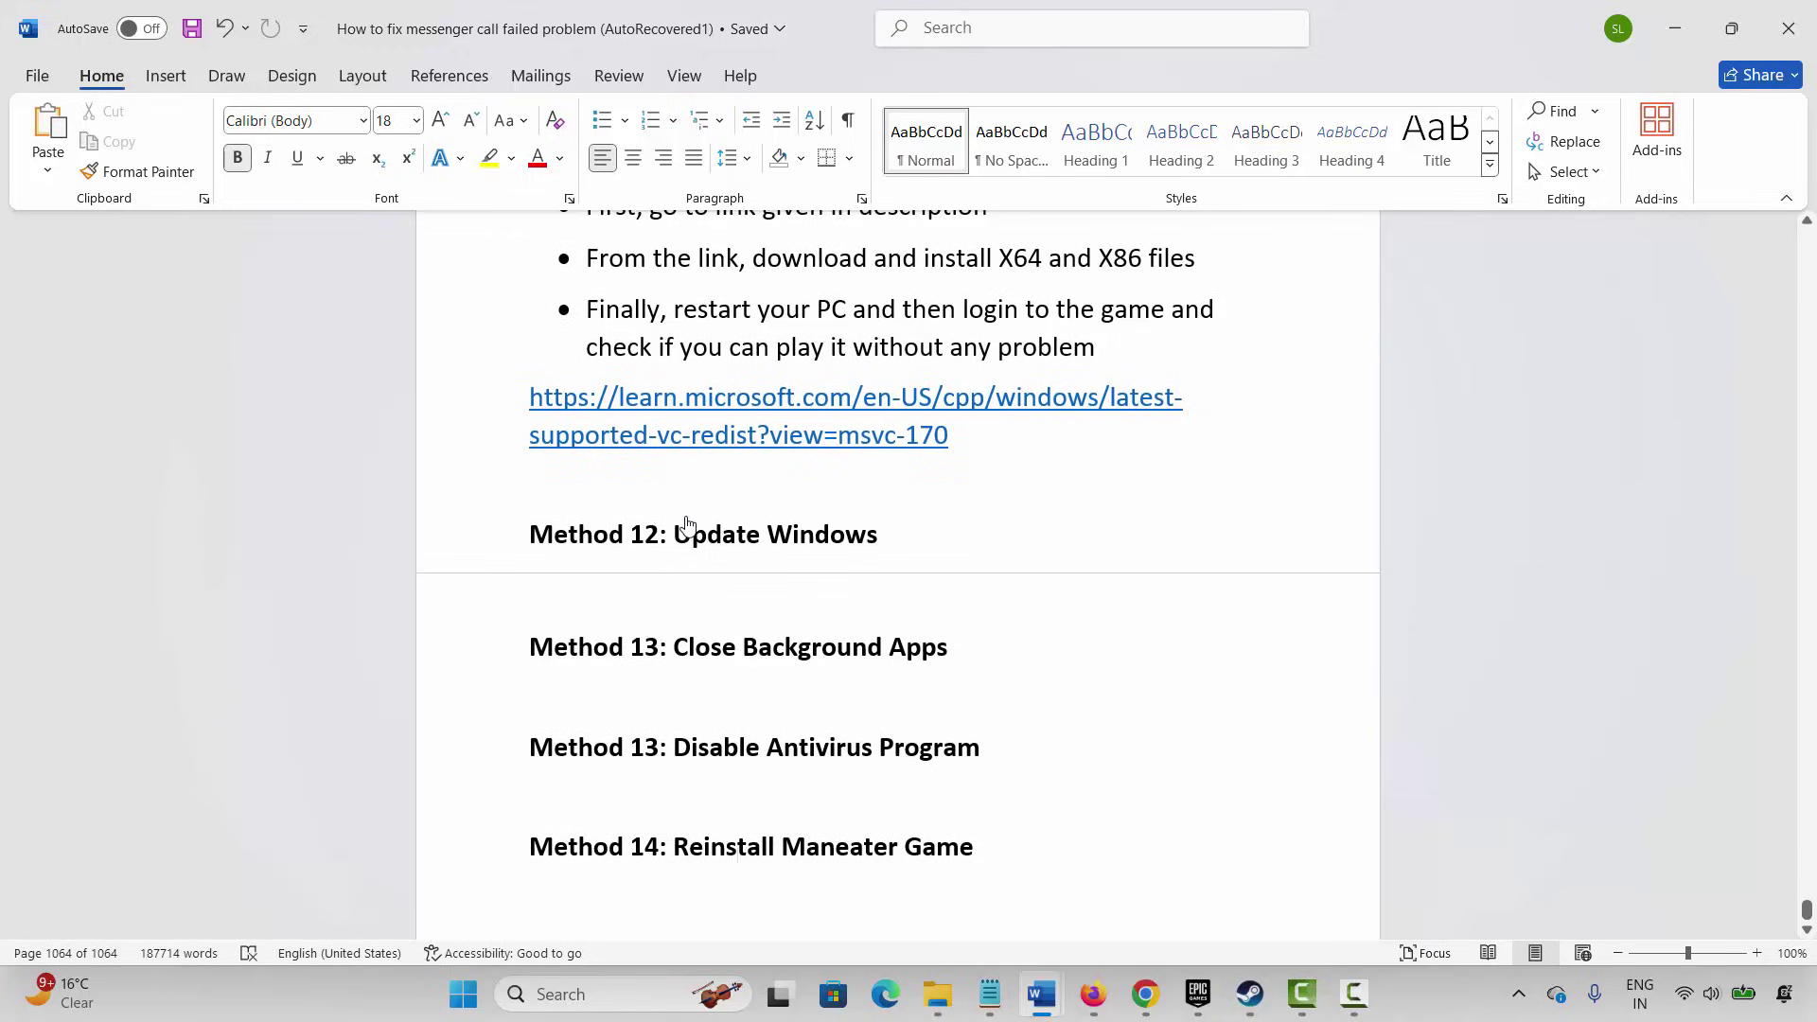
- Switch to Steam, bring up the uninstall confirmation for FOR HONOR from the library, and cancel it
key("alt+Tab")
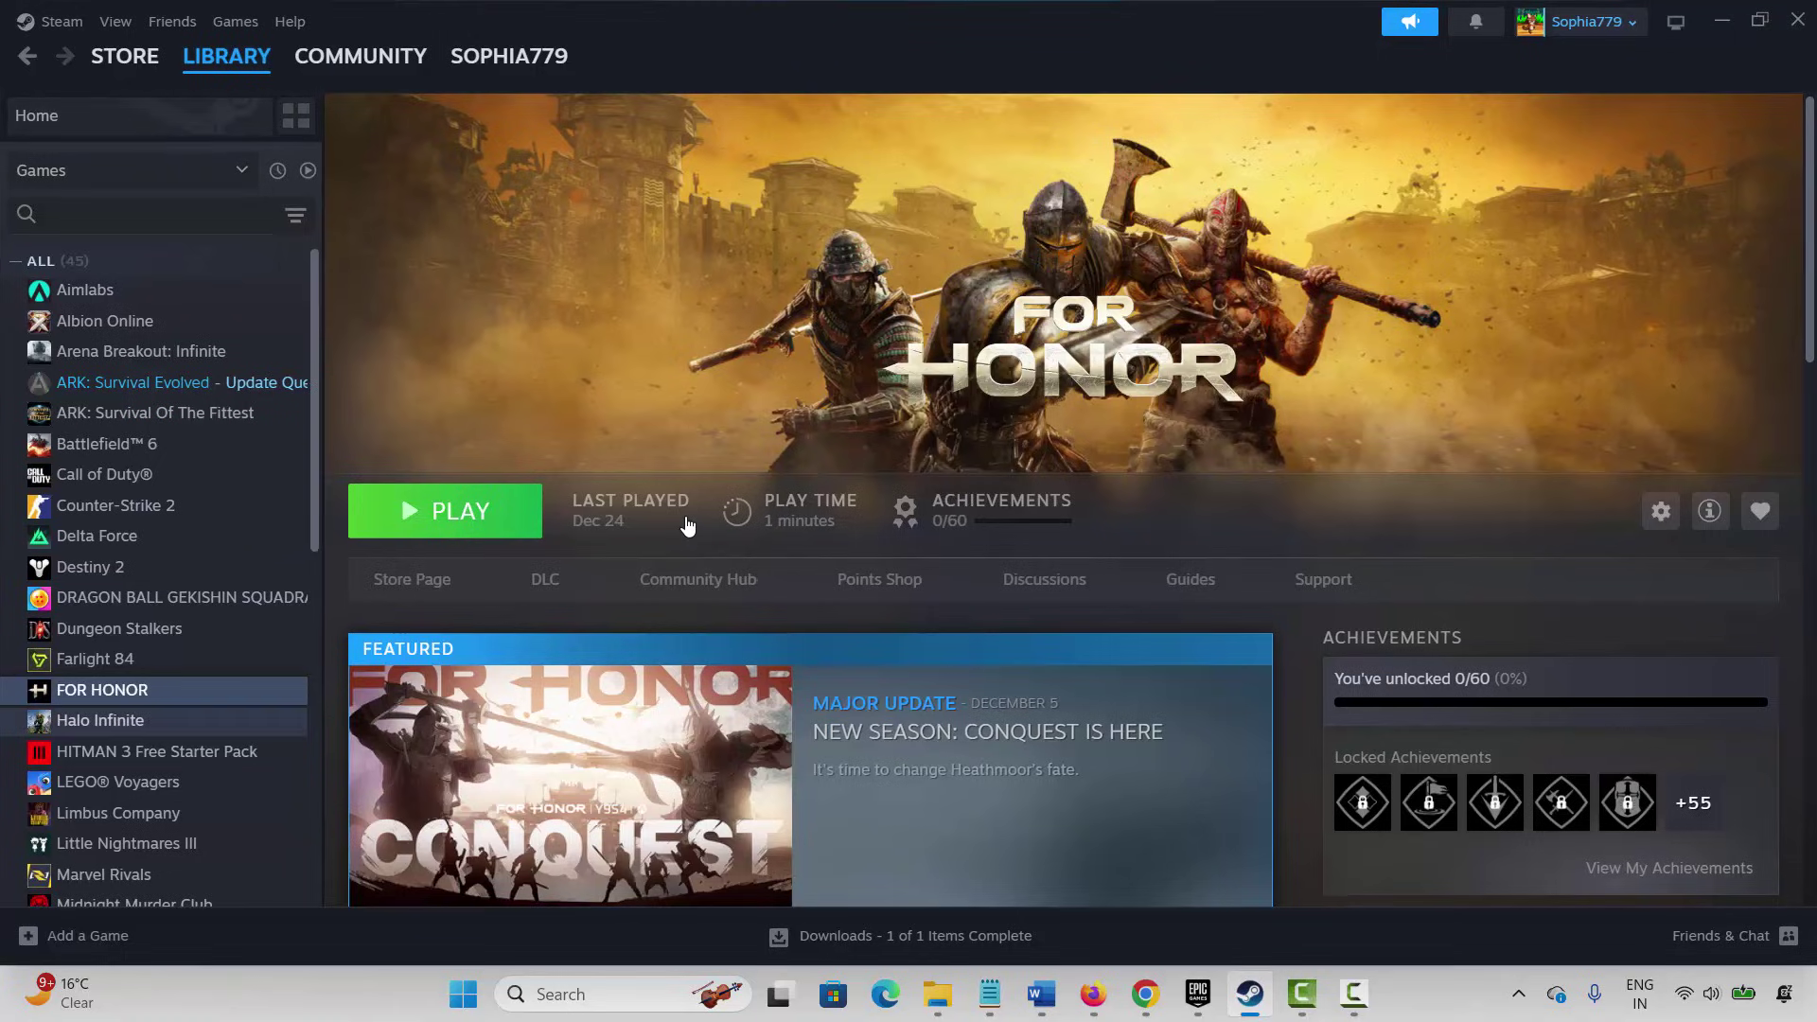
right_click(83, 694)
mouse_move(134, 834)
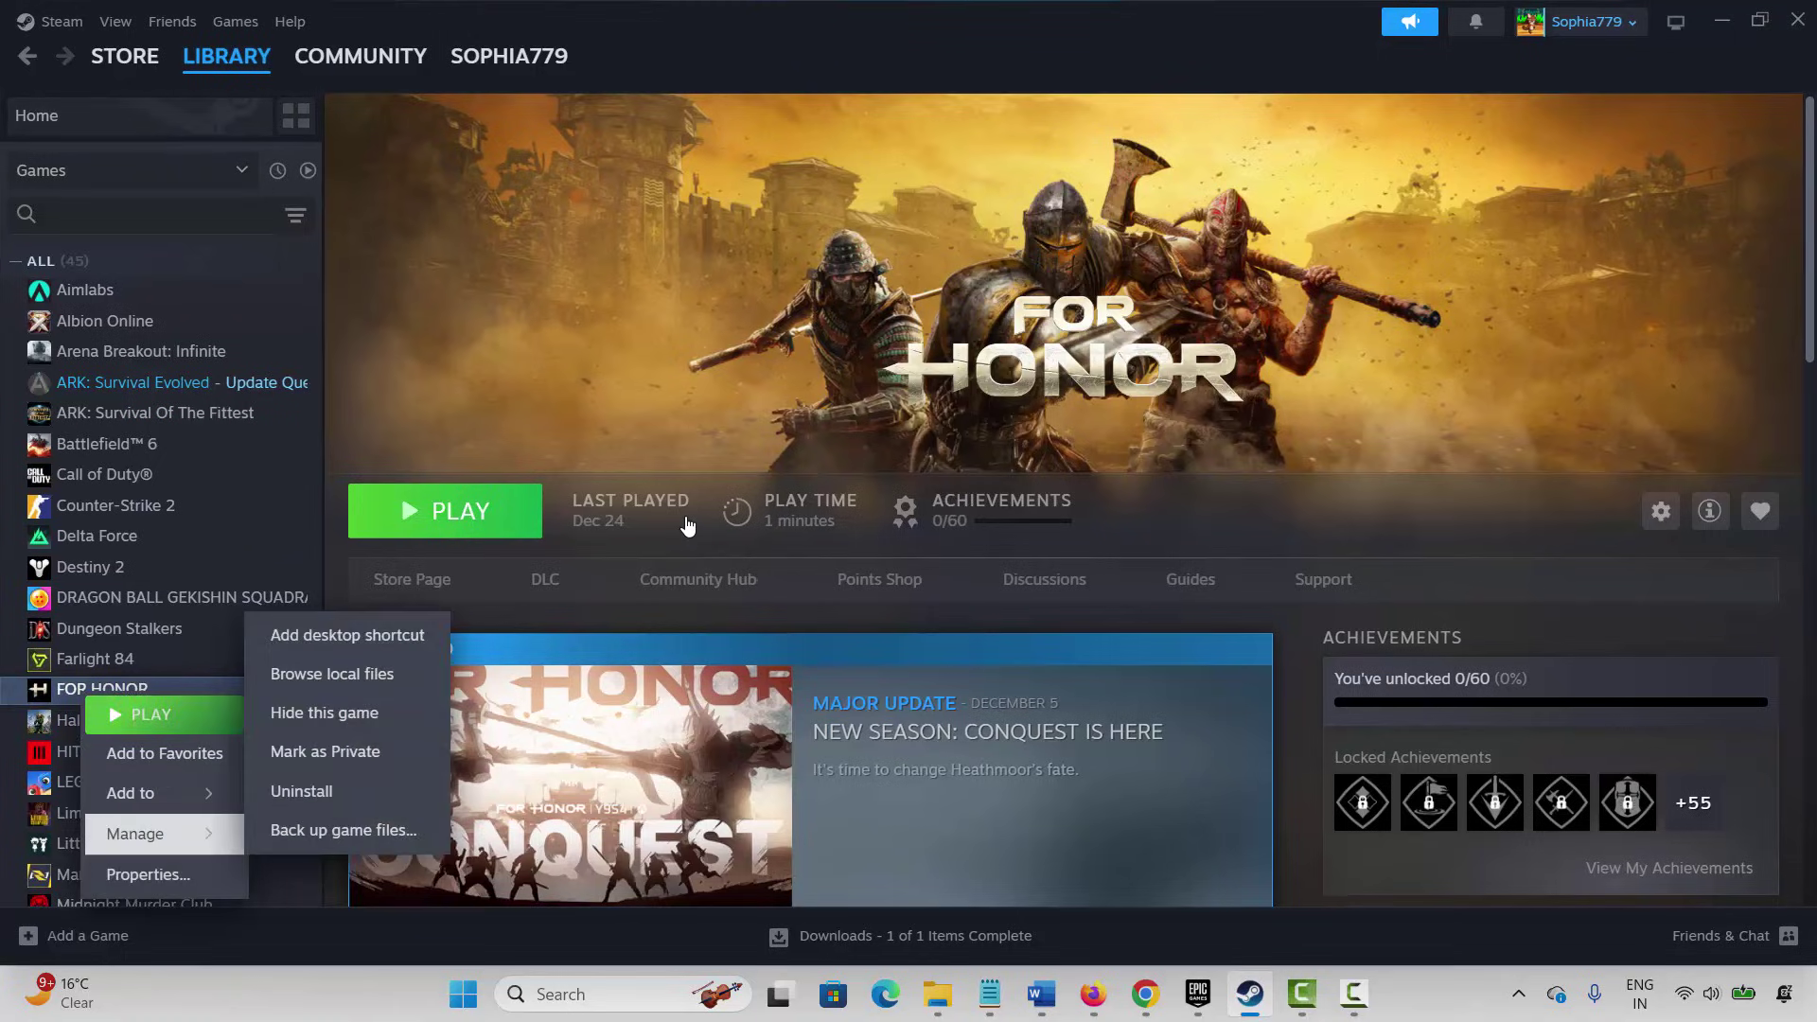
left_click(302, 790)
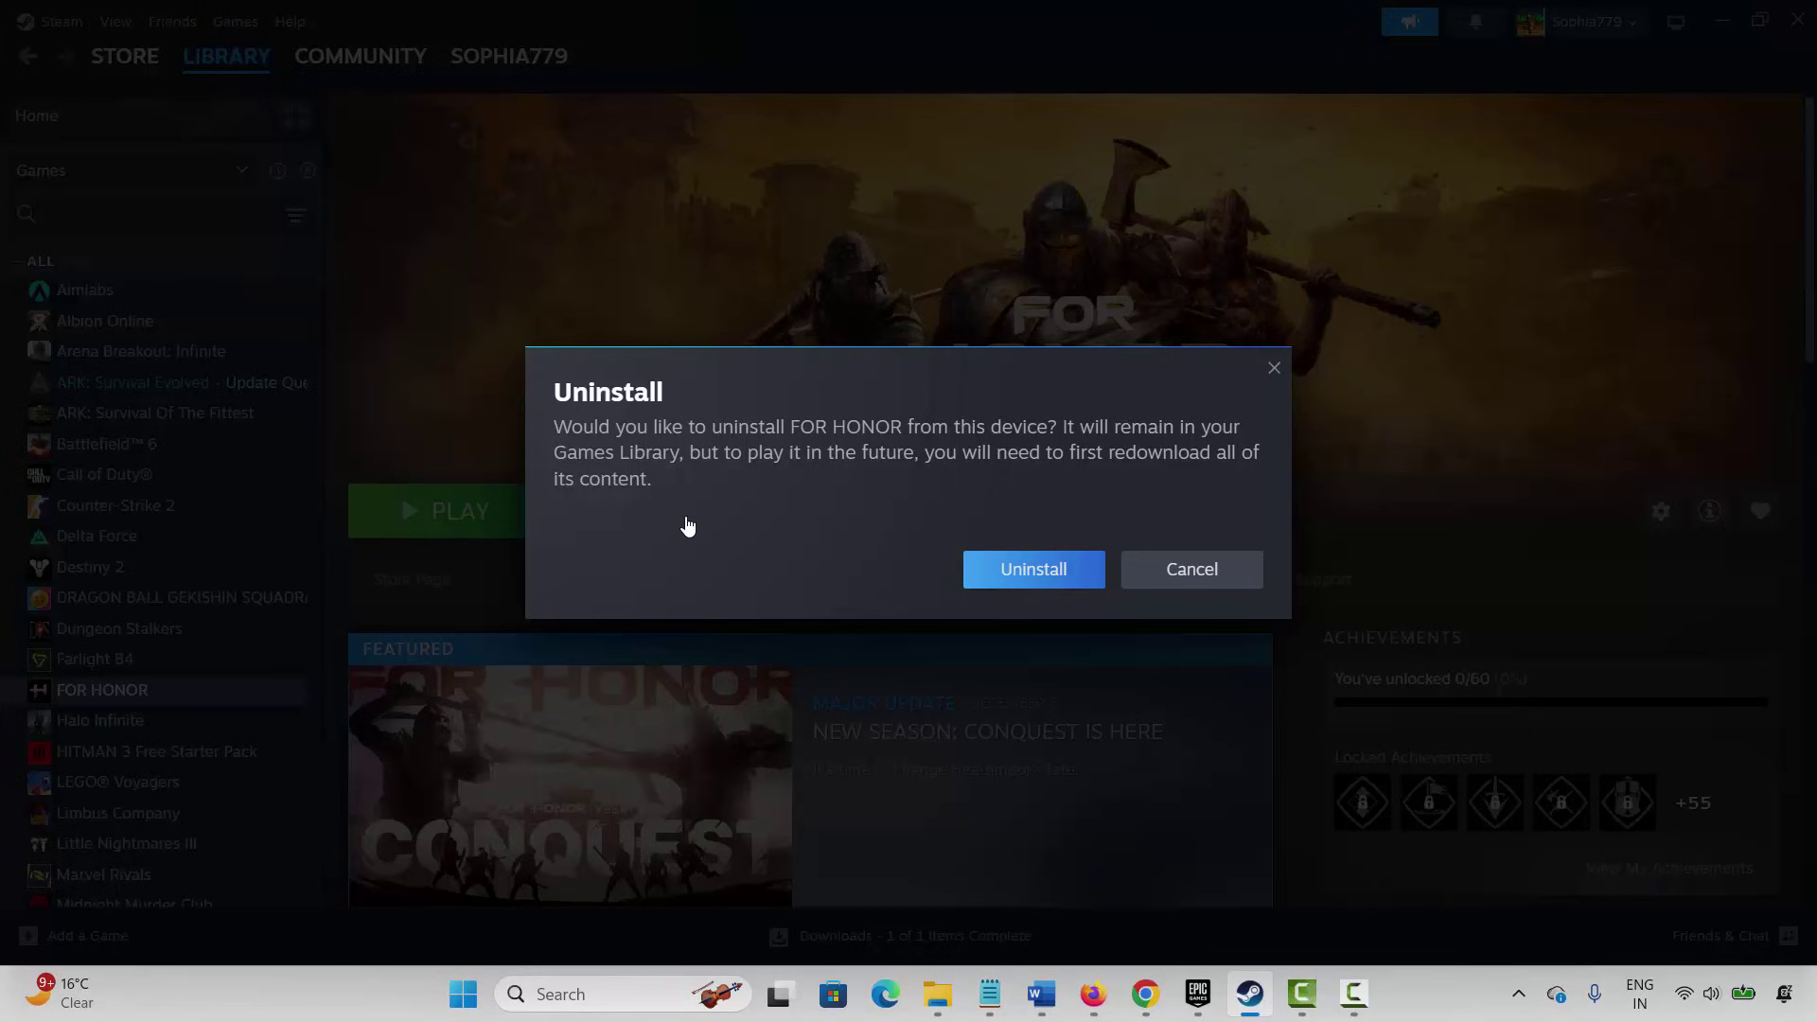
key("Escape")
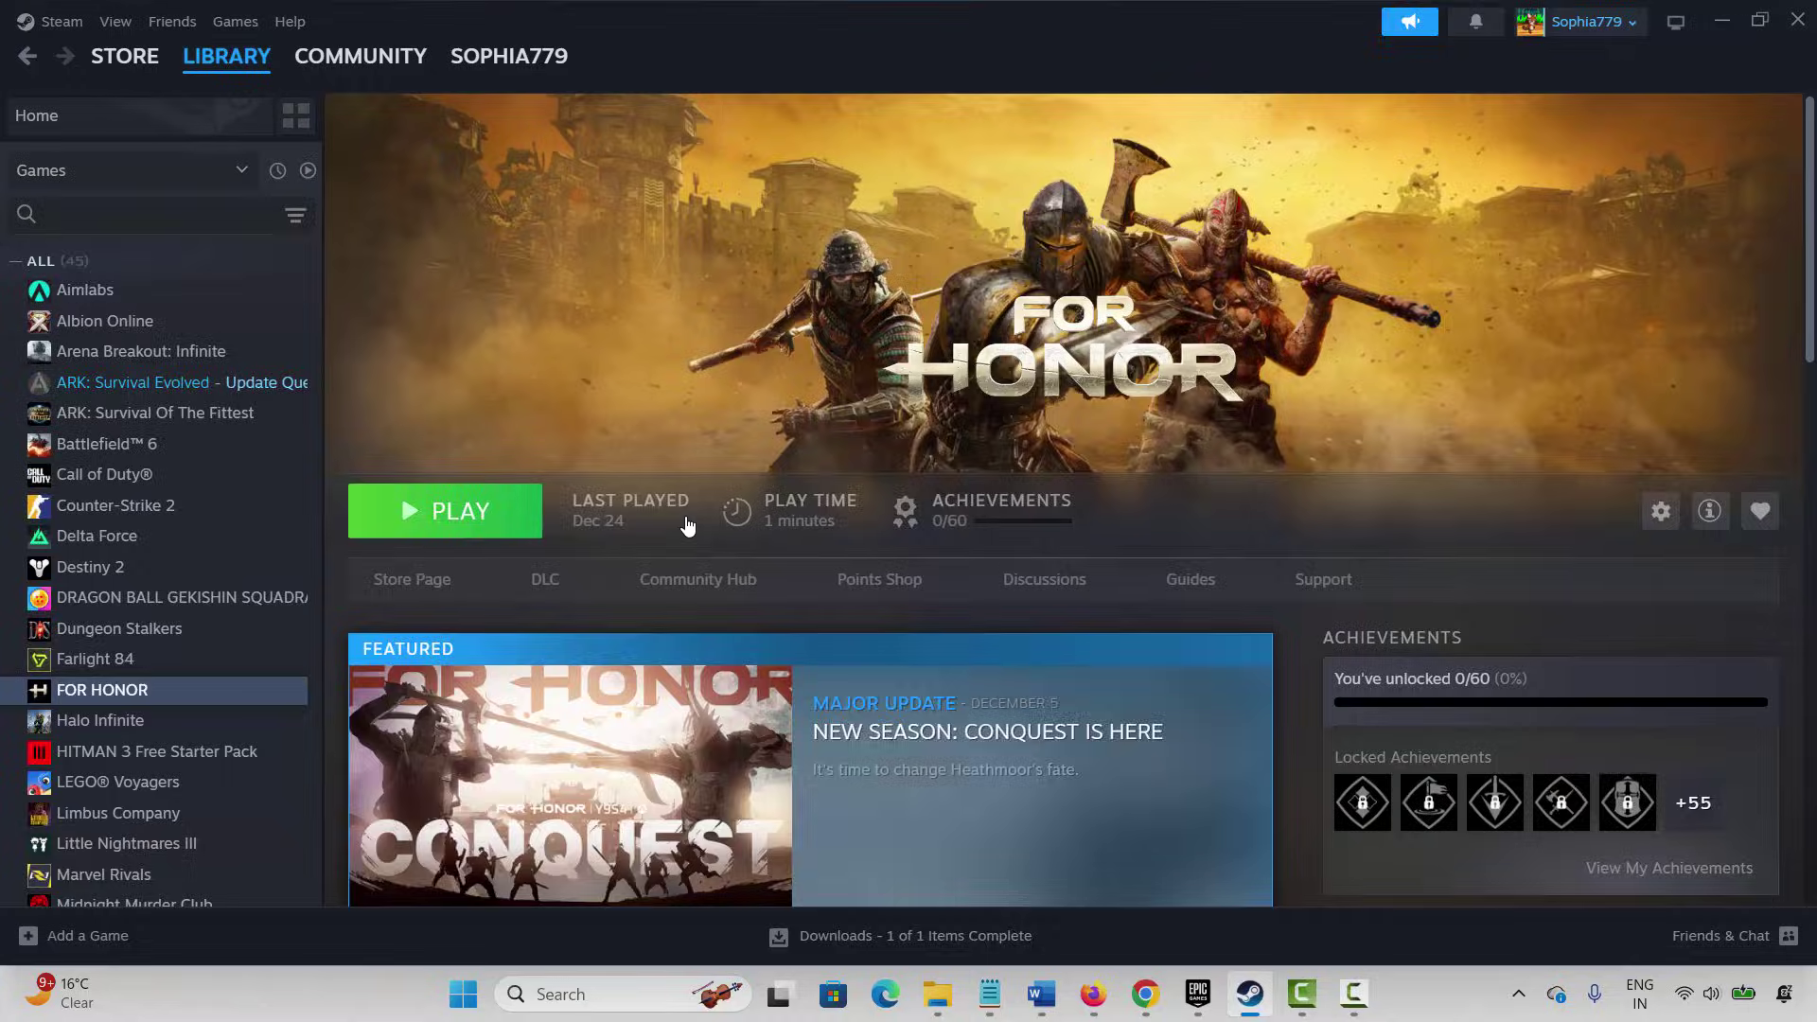
- Return to the Word document, highlight "Reinstall Maneater" in the Method 14 heading, and leave the text cursor in the word "Disable"
key("alt+Tab")
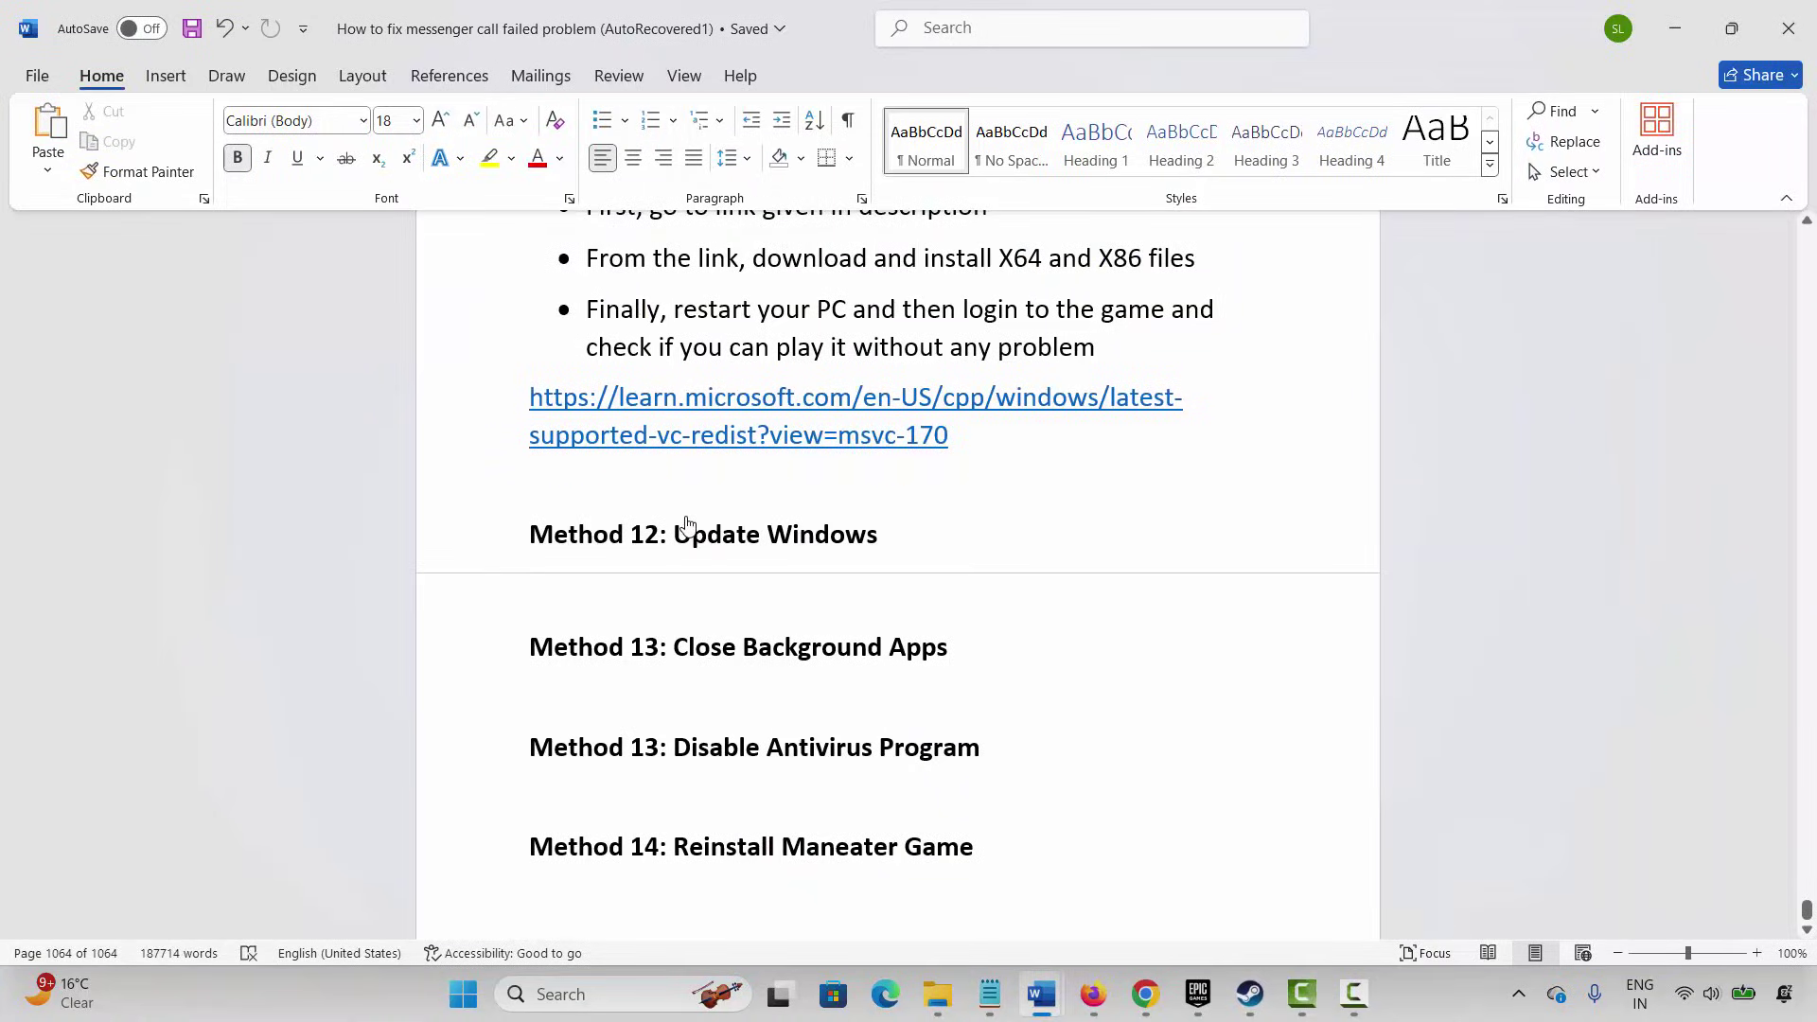
left_click_drag(673, 846, 904, 846)
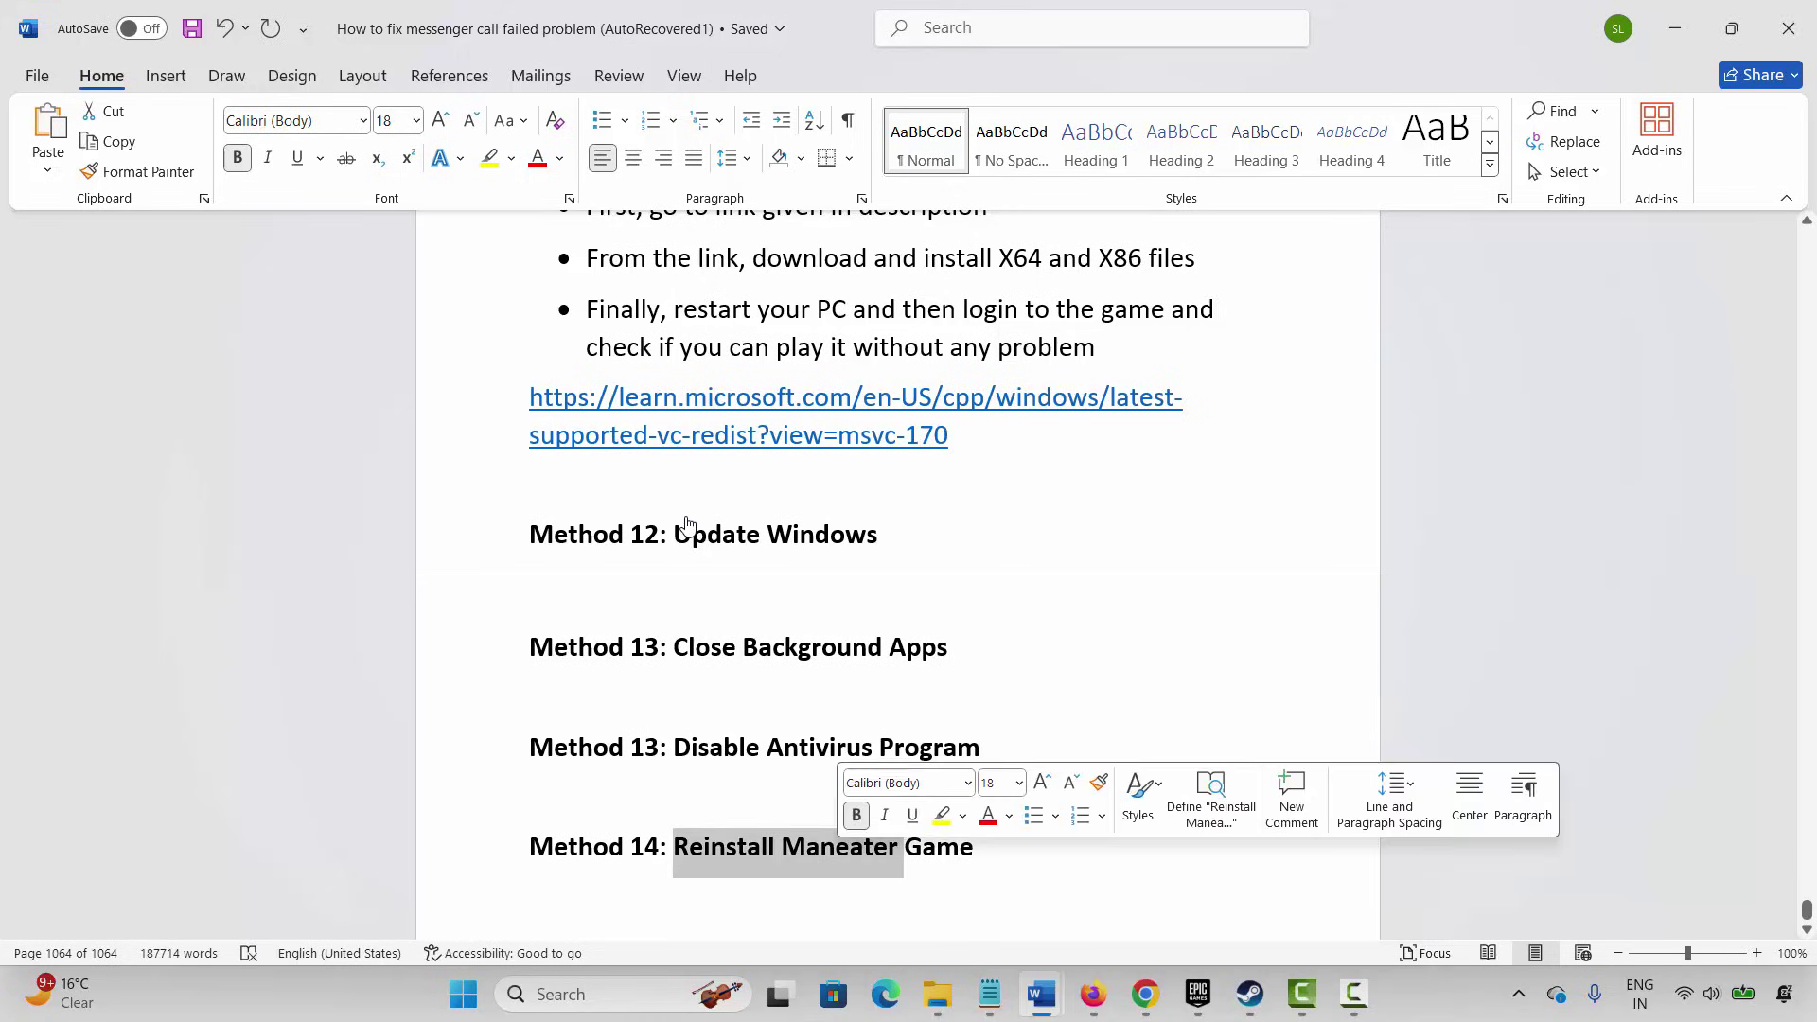
left_click(723, 747)
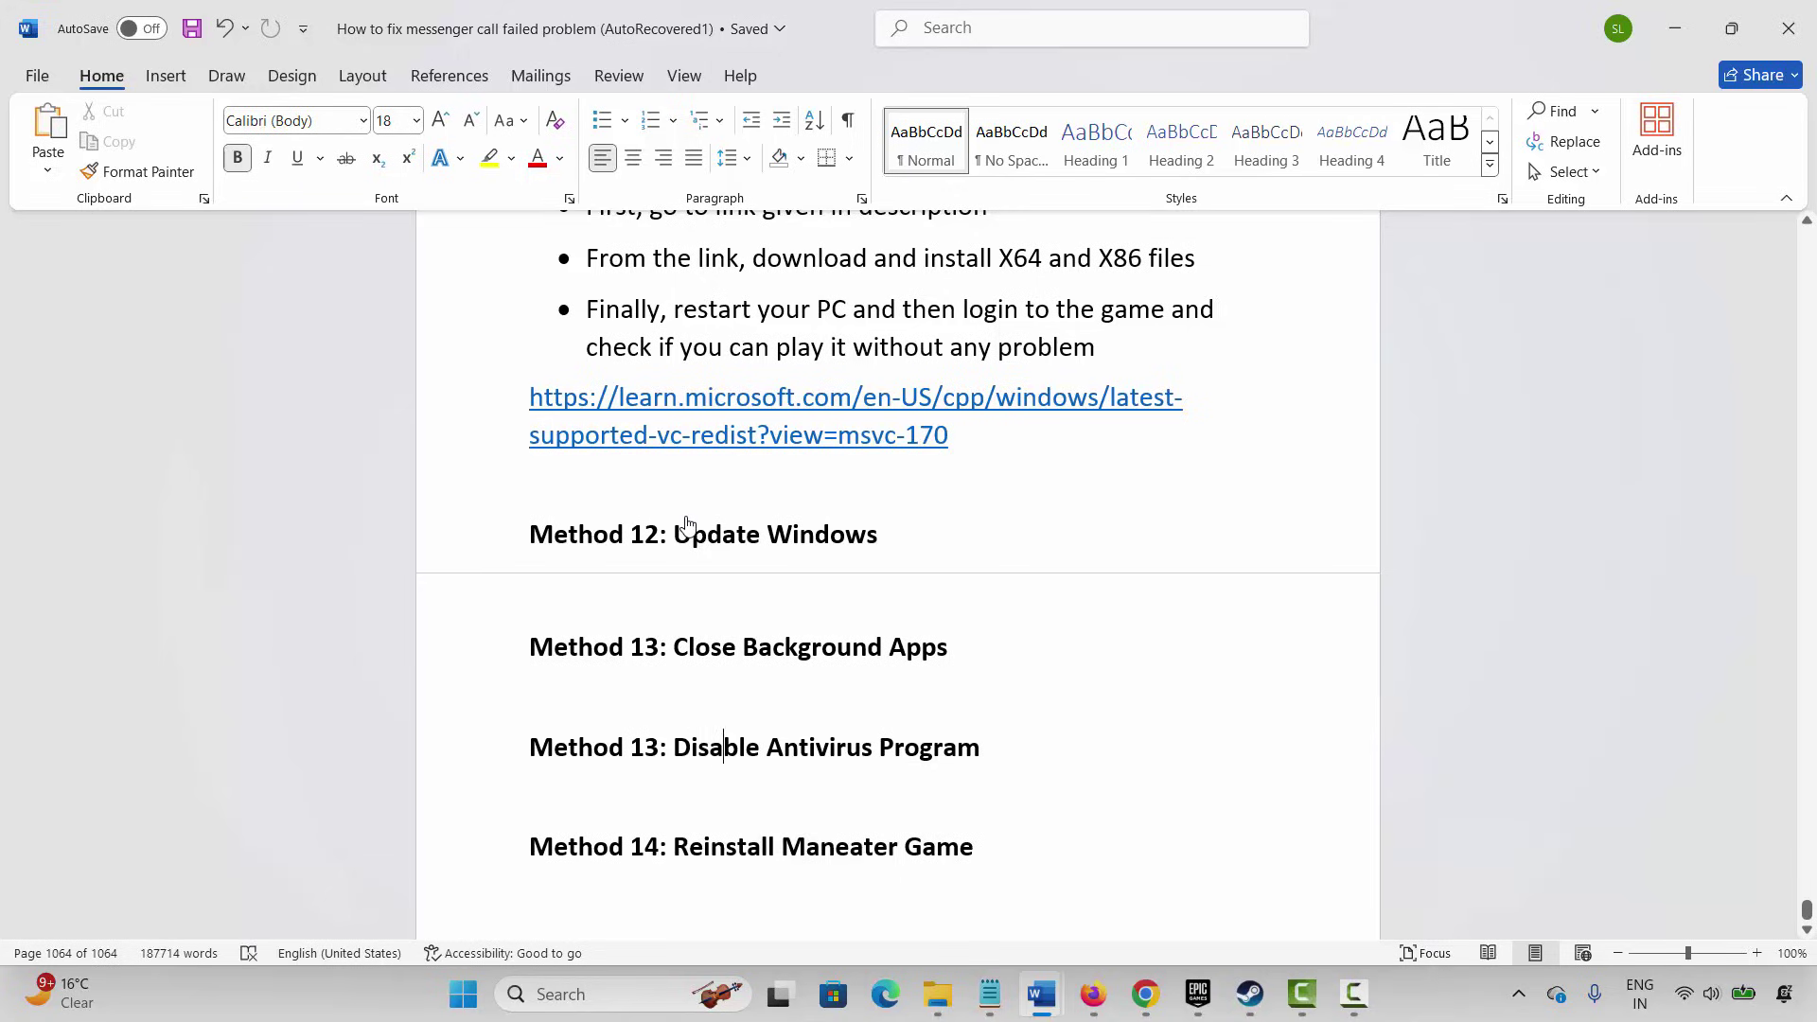